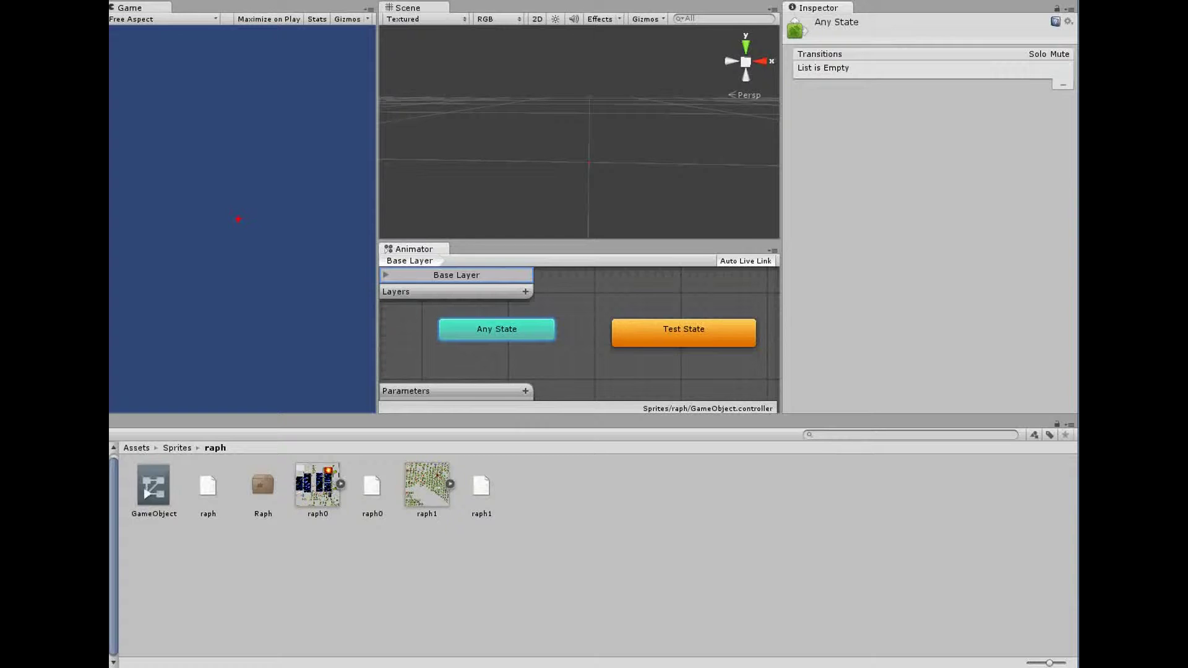
Step: Create a new Animated Character asset named raph in the raph sprites folder
{"action": "right_click", "coordinate": [213, 542]}
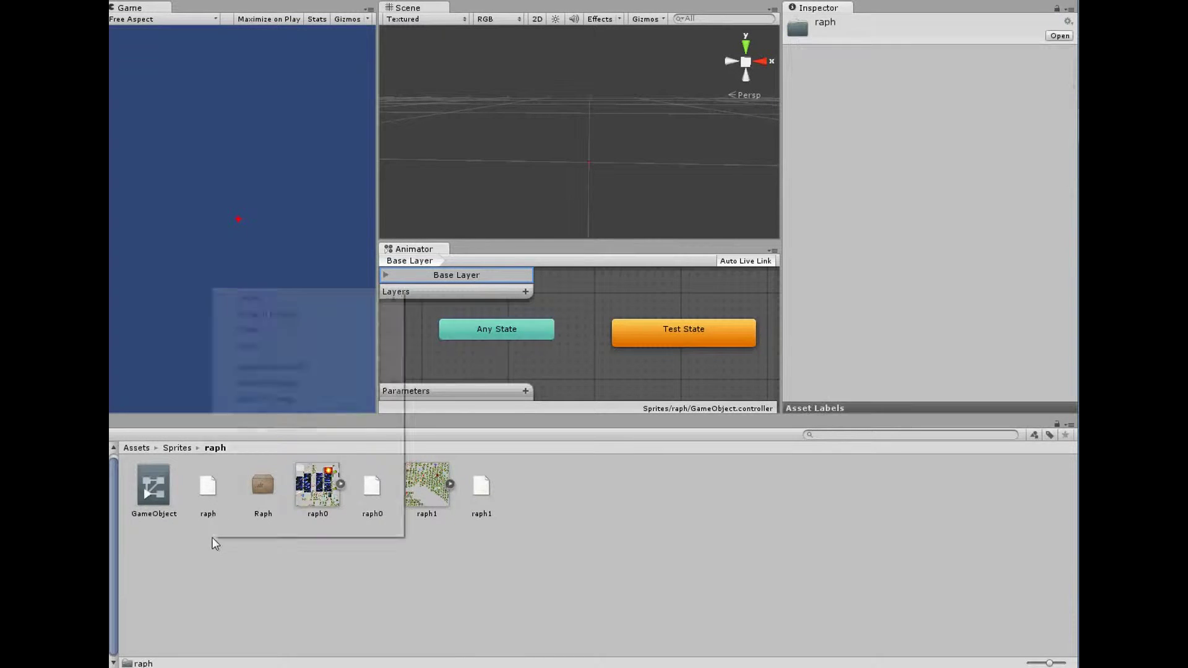
{"action": "mouse_move", "coordinate": [284, 529]}
{"action": "left_click", "coordinate": [479, 527]}
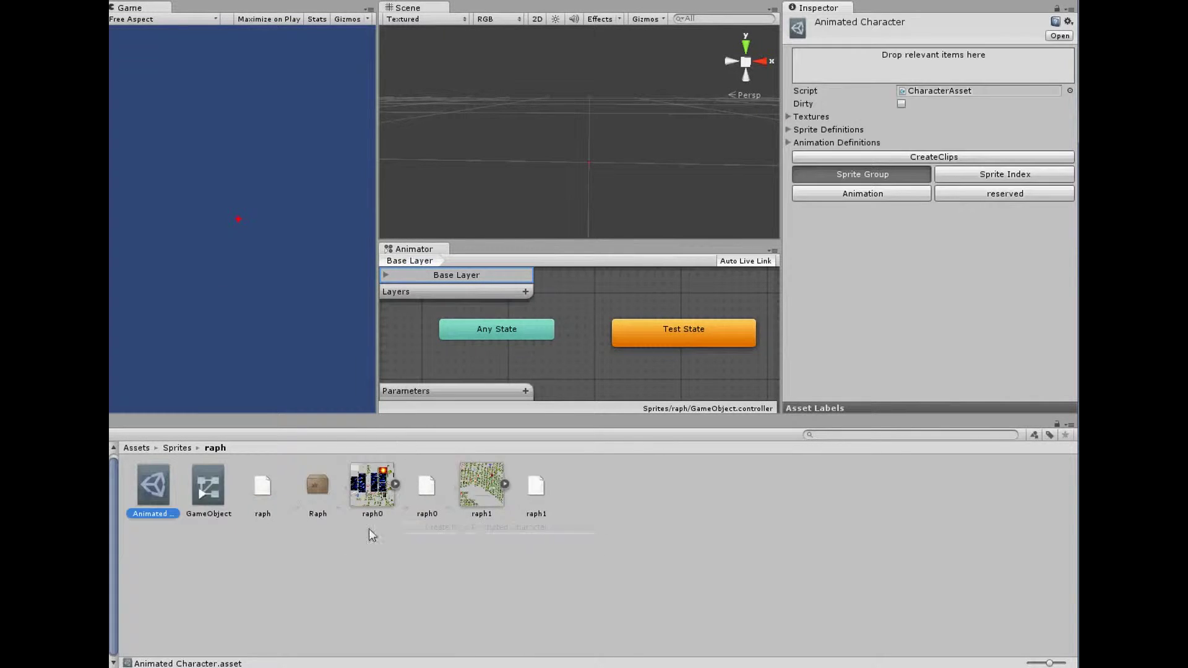
{"action": "type", "text": "raph"}
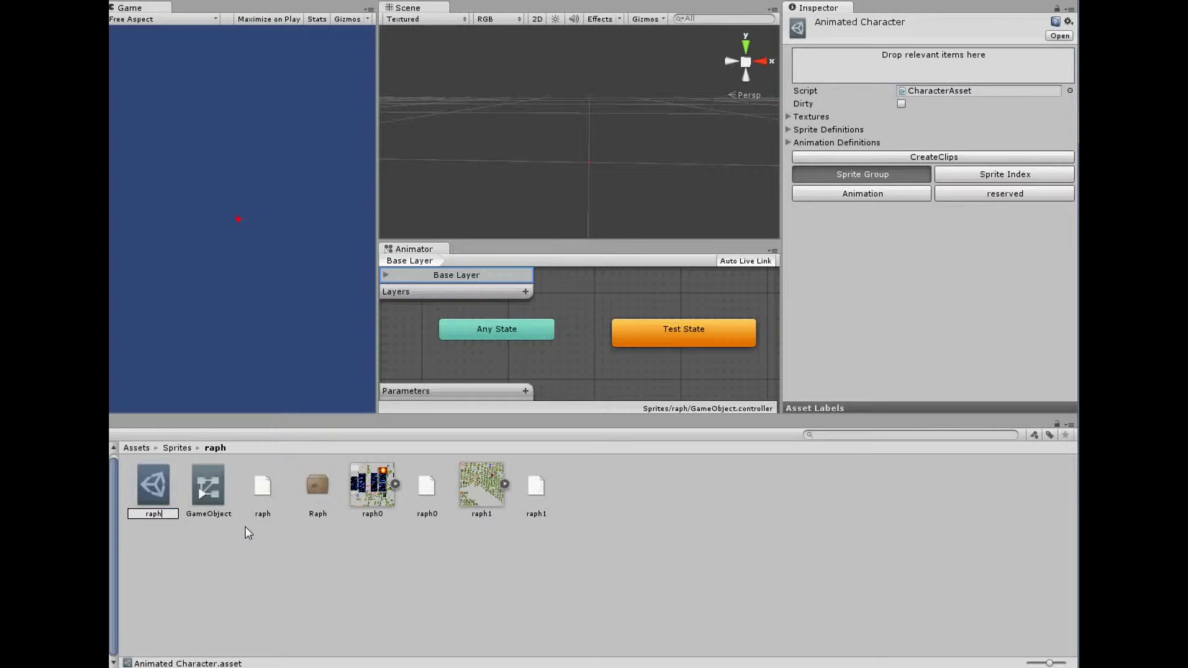
{"action": "key", "text": "Return"}
Step: Add the Raph asset to the raph character and show its sprite group browser
{"action": "left_click_drag", "start_coordinate": [266, 499], "coordinate": [960, 58]}
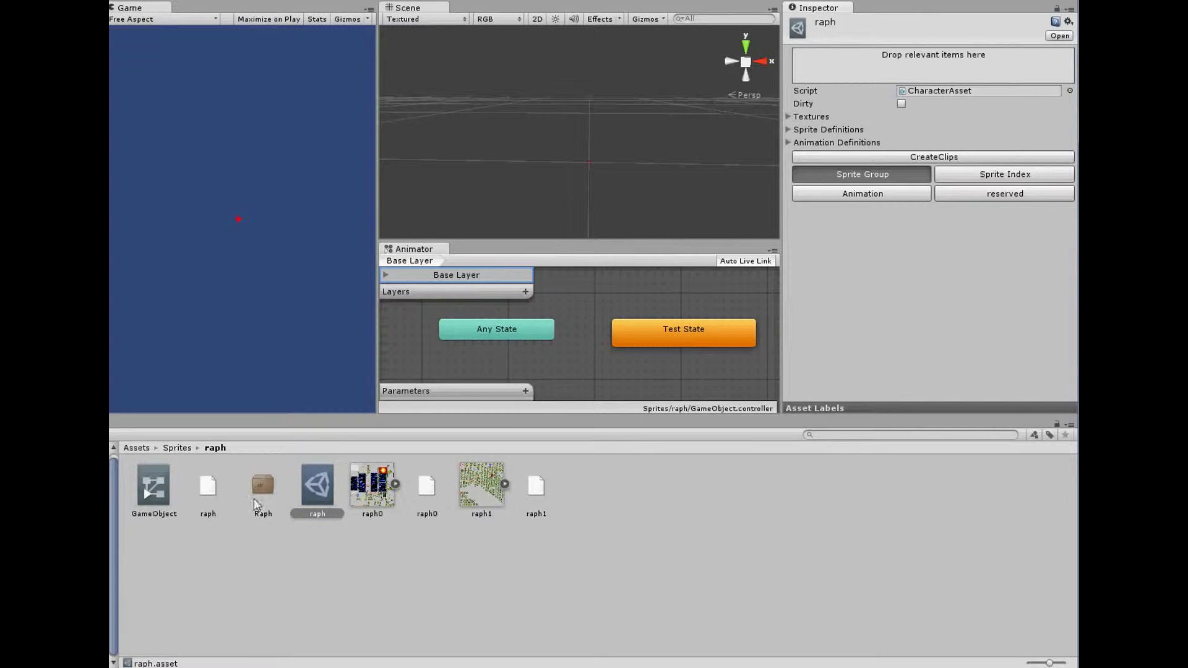
{"action": "left_click_drag", "start_coordinate": [355, 502], "coordinate": [356, 505]}
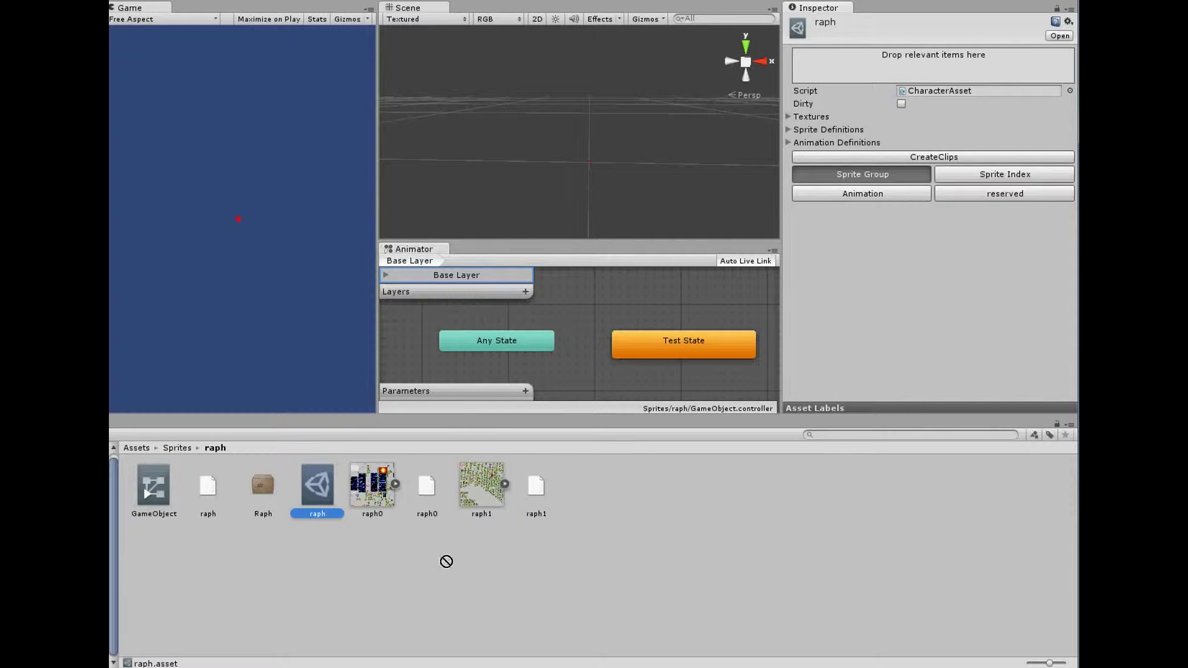
{"action": "left_click", "coordinate": [876, 217]}
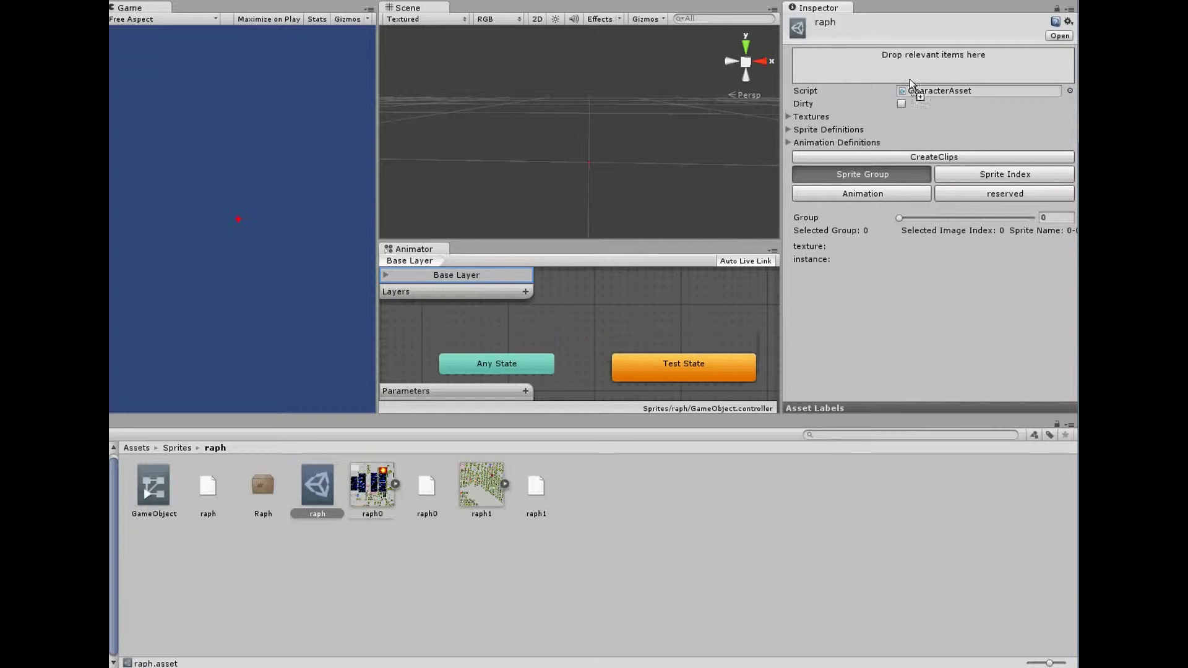
Step: Add the raph1 texture to the raph character and browse its individual sprite images
{"action": "left_click_drag", "start_coordinate": [481, 517], "coordinate": [921, 56]}
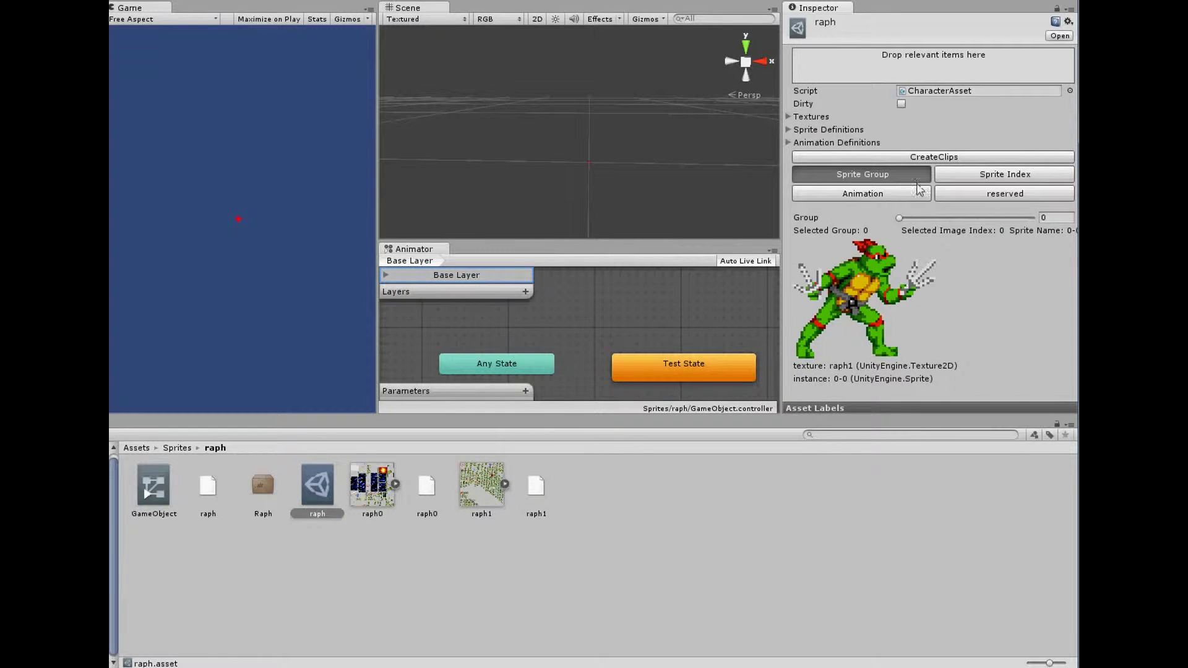
{"action": "left_click_drag", "start_coordinate": [900, 218], "coordinate": [912, 220]}
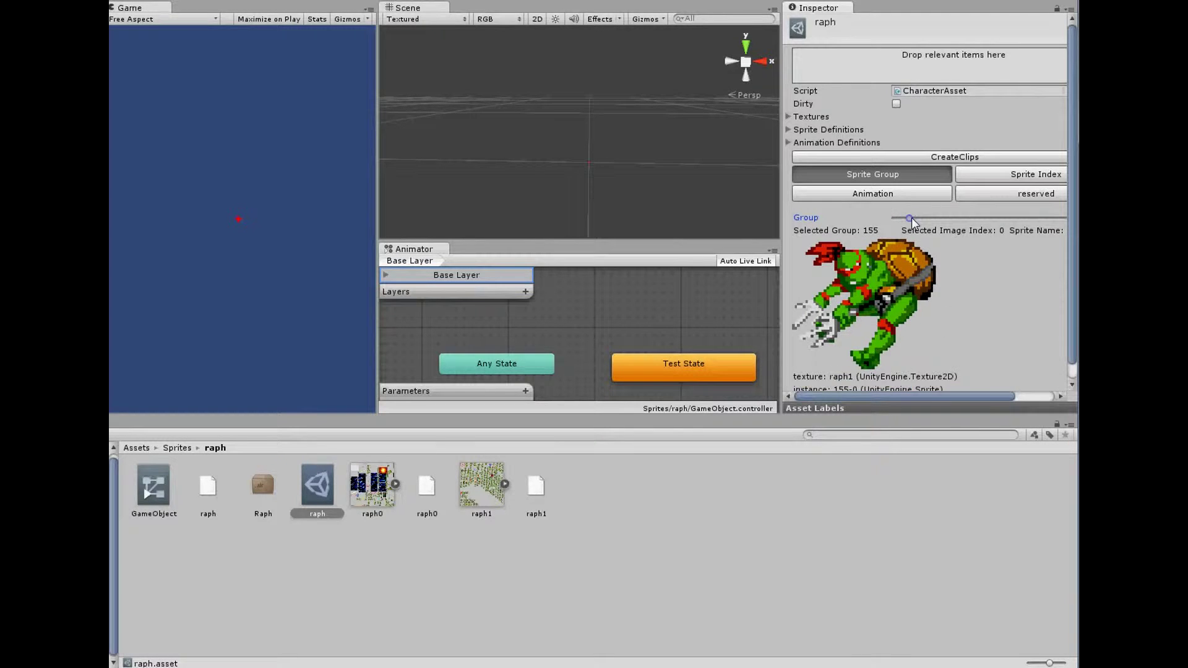
{"action": "left_click", "coordinate": [980, 179]}
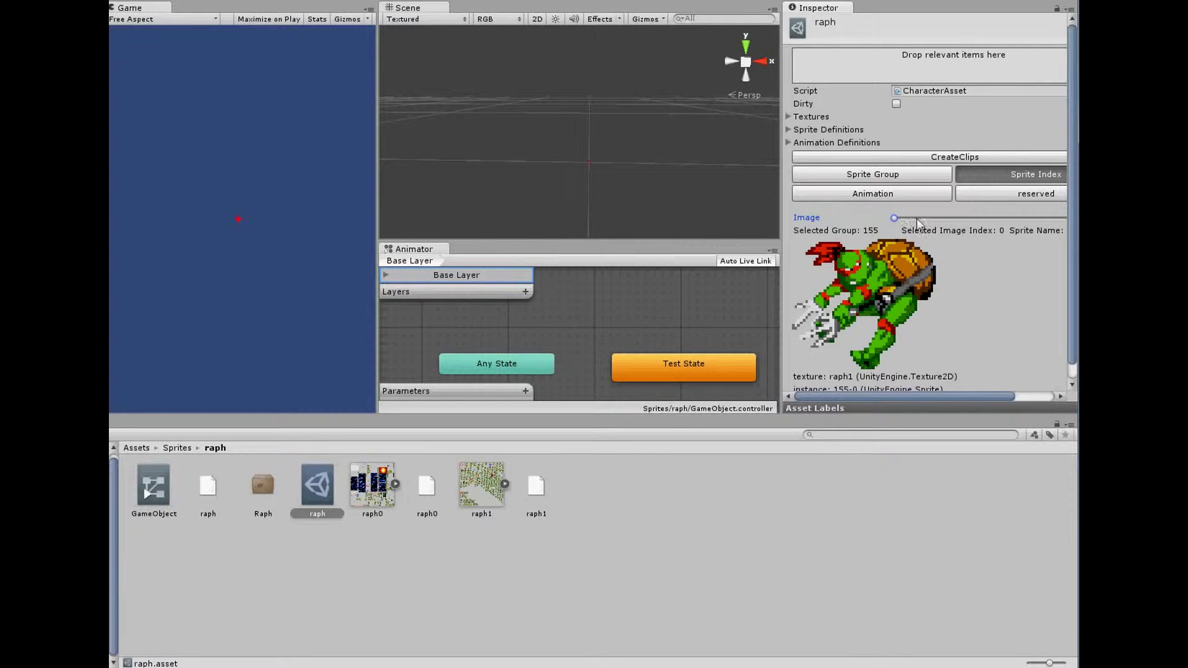
{"action": "mouse_move", "coordinate": [901, 222]}
{"action": "left_mouse_down"}
{"action": "mouse_move", "coordinate": [1065, 214]}
{"action": "mouse_move", "coordinate": [895, 208]}
{"action": "left_mouse_up"}
{"action": "left_click", "coordinate": [788, 130]}
{"action": "left_click", "coordinate": [787, 129]}
Step: Mark Win 4 for import under Animation Definitions, run CreateClips, and select Test State
{"action": "left_click", "coordinate": [789, 142]}
{"action": "scroll", "coordinate": [805, 161], "scroll_direction": "down", "scroll_amount": 2}
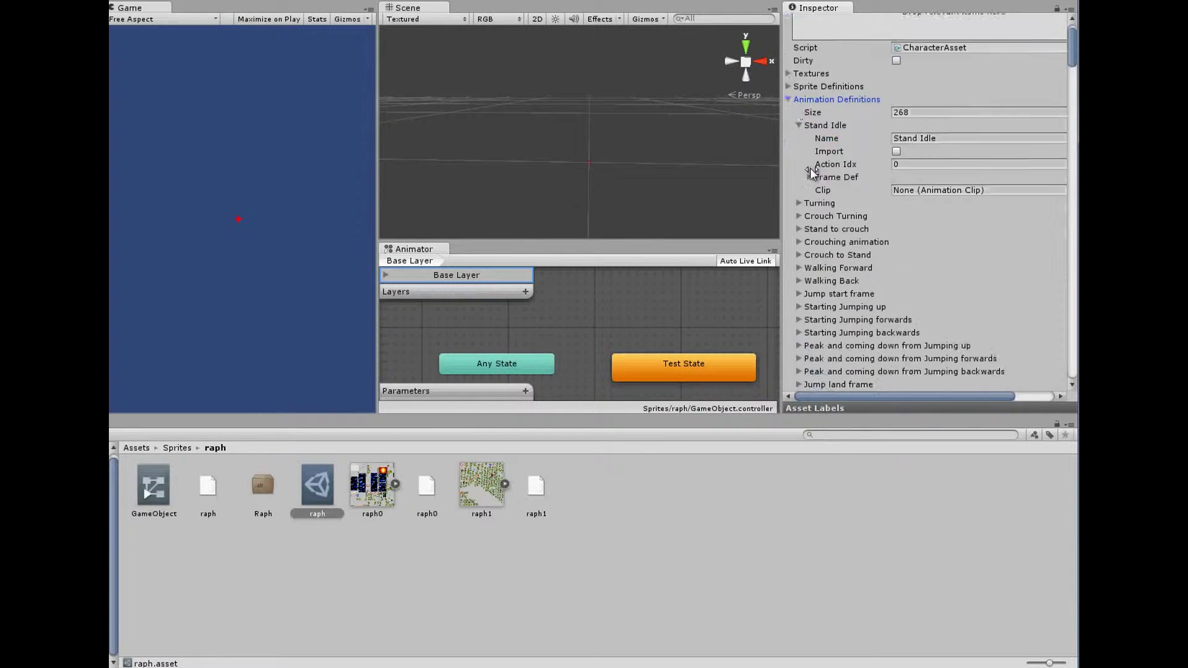
{"action": "scroll", "coordinate": [811, 168], "scroll_direction": "down", "scroll_amount": 4}
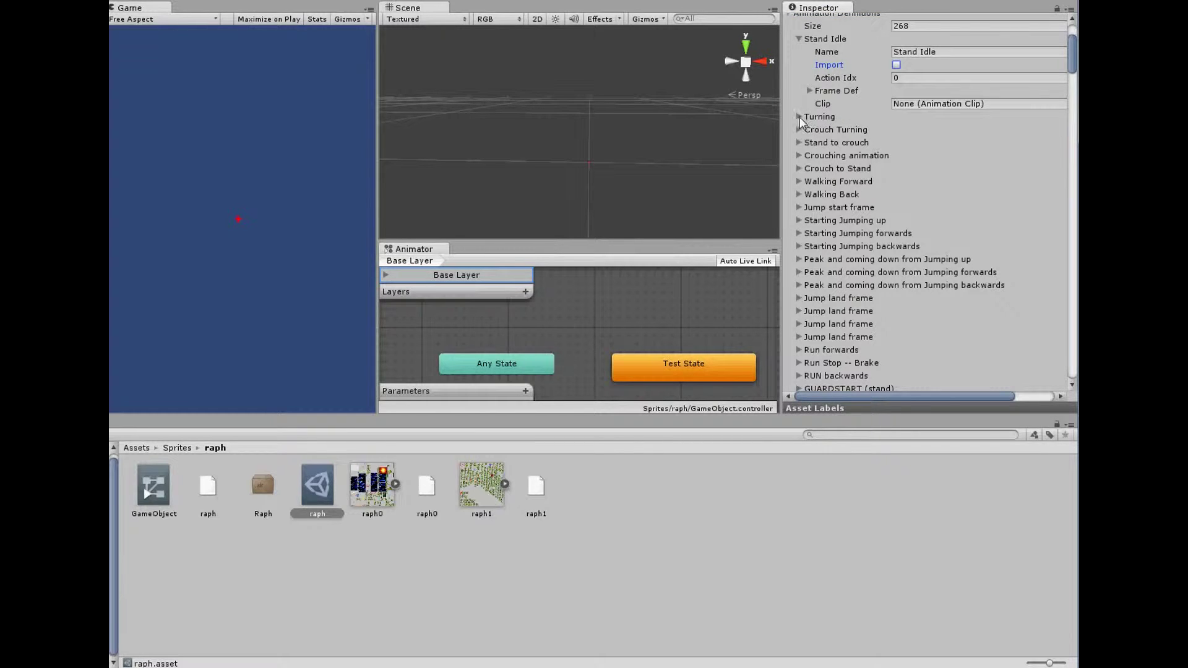
{"action": "scroll", "coordinate": [793, 226], "scroll_direction": "down", "scroll_amount": 18}
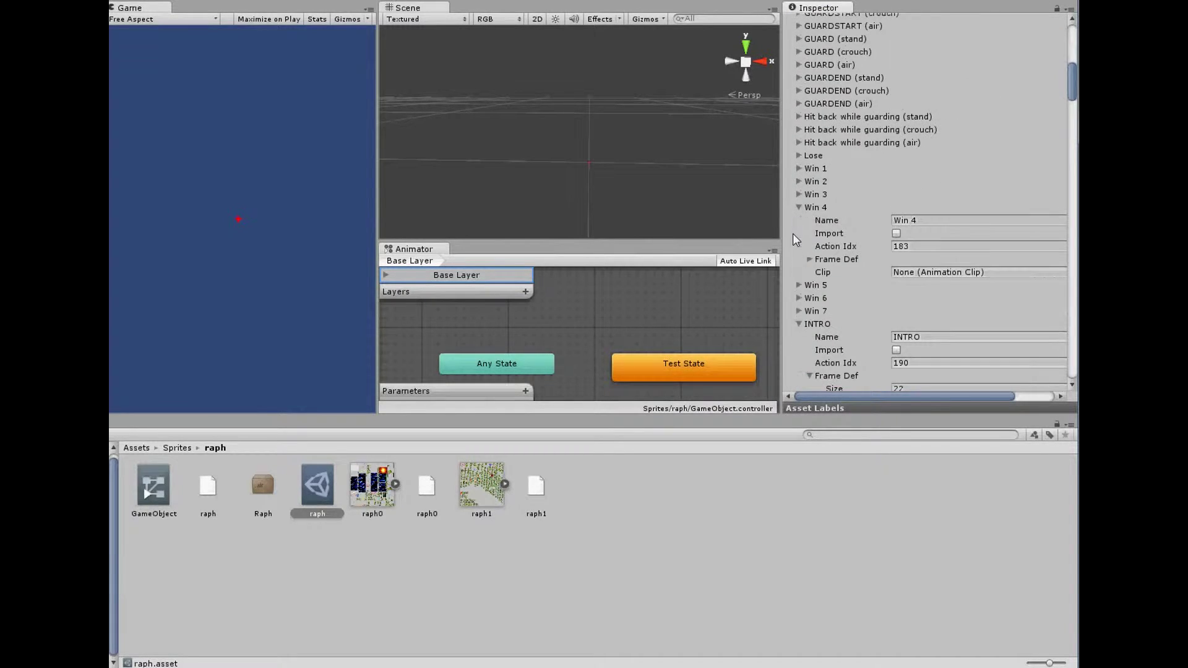
{"action": "left_click", "coordinate": [896, 233]}
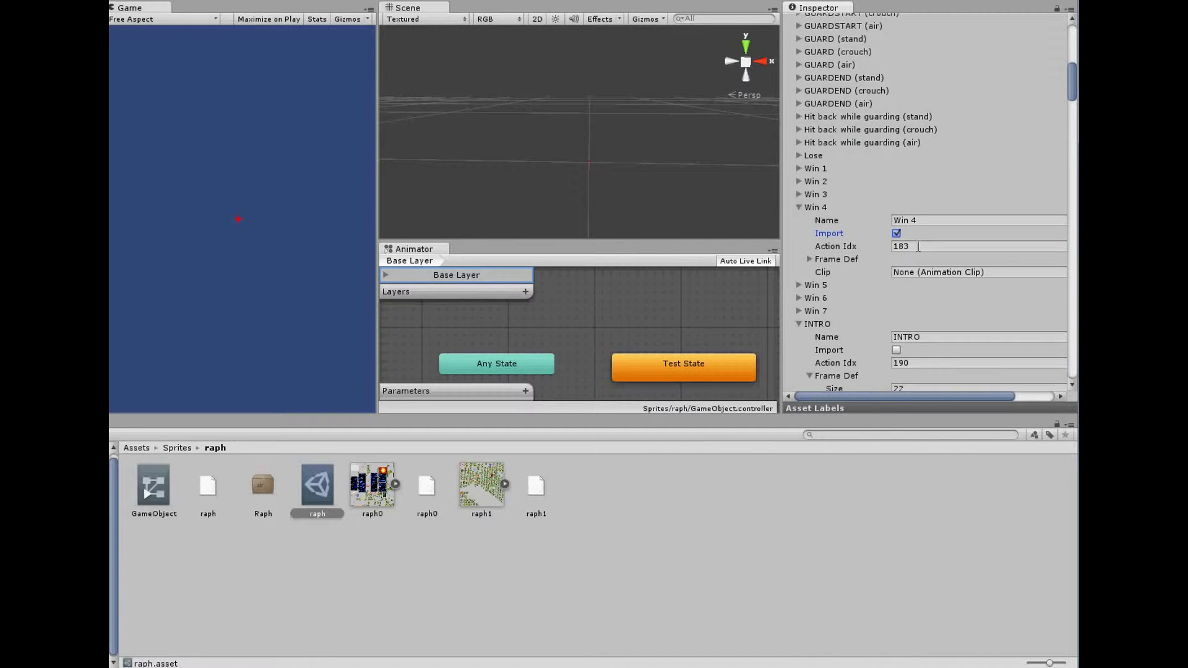
{"action": "scroll", "coordinate": [916, 246], "scroll_direction": "up", "scroll_amount": 20}
{"action": "left_click", "coordinate": [790, 142]}
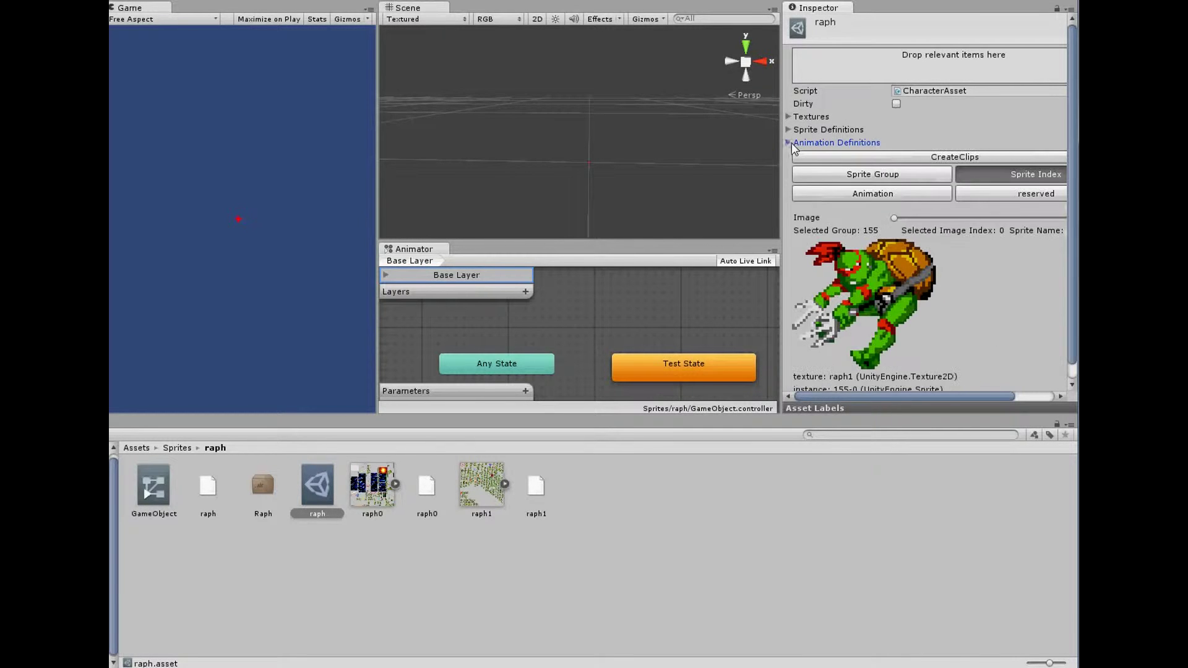
{"action": "left_click", "coordinate": [945, 158]}
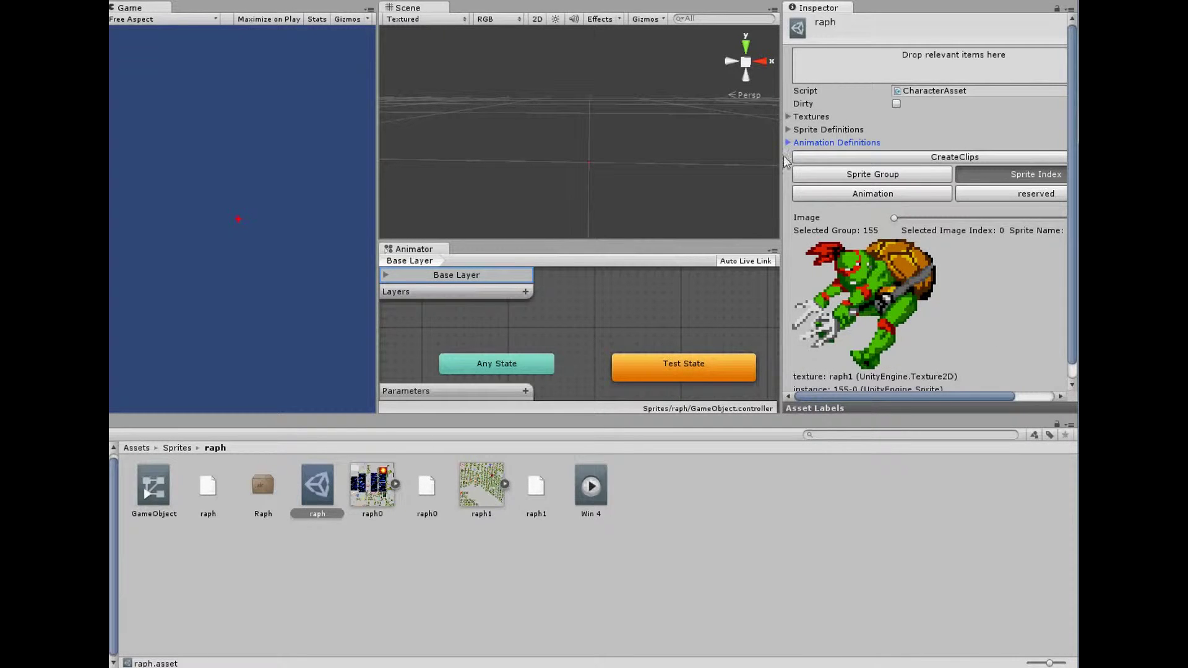
{"action": "left_click", "coordinate": [699, 373]}
Step: Set the Win 4 clip as Test State's Motion and test it in play mode with Ctrl+P
{"action": "left_click_drag", "start_coordinate": [594, 486], "coordinate": [949, 68]}
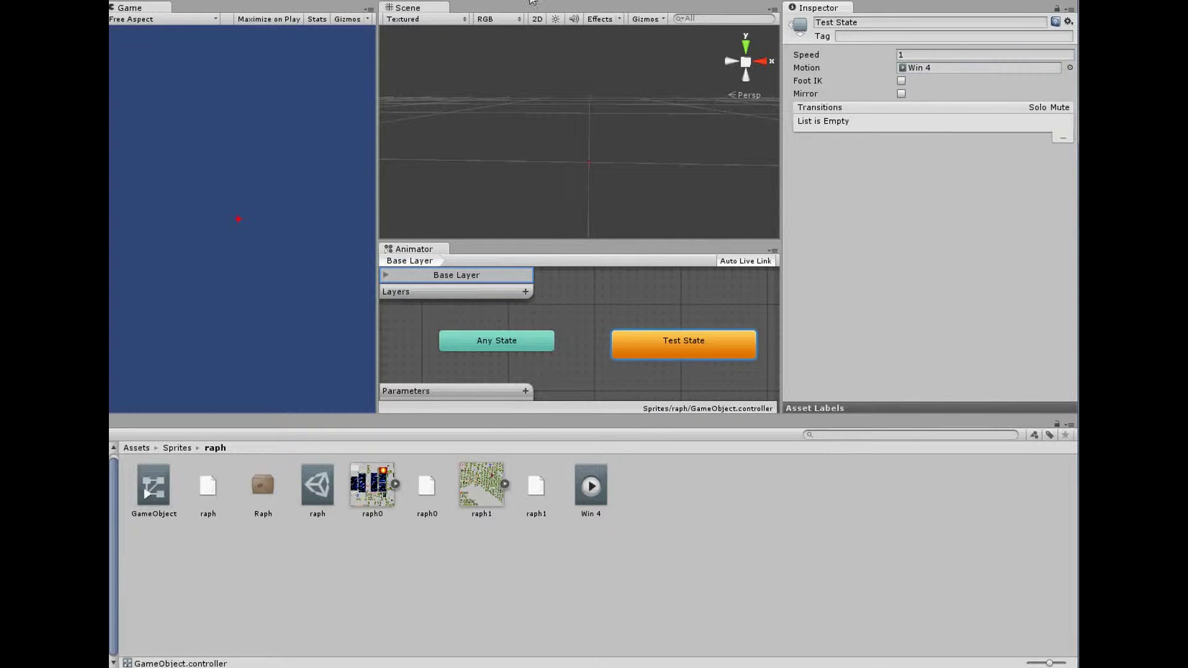
{"action": "key", "text": "ctrl+p"}
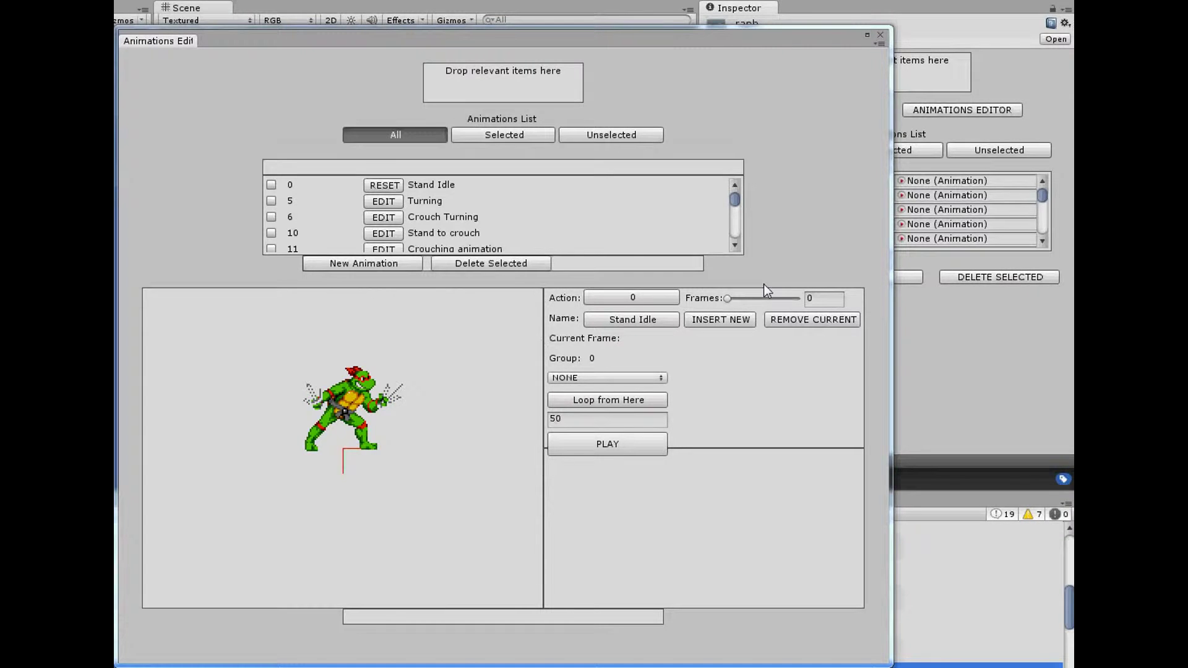
Step: Preview Turning, then filter to Selected and play INTRO VS LEO LEONARDO
{"action": "left_click_drag", "start_coordinate": [729, 298], "coordinate": [800, 290]}
{"action": "left_click", "coordinate": [373, 203]}
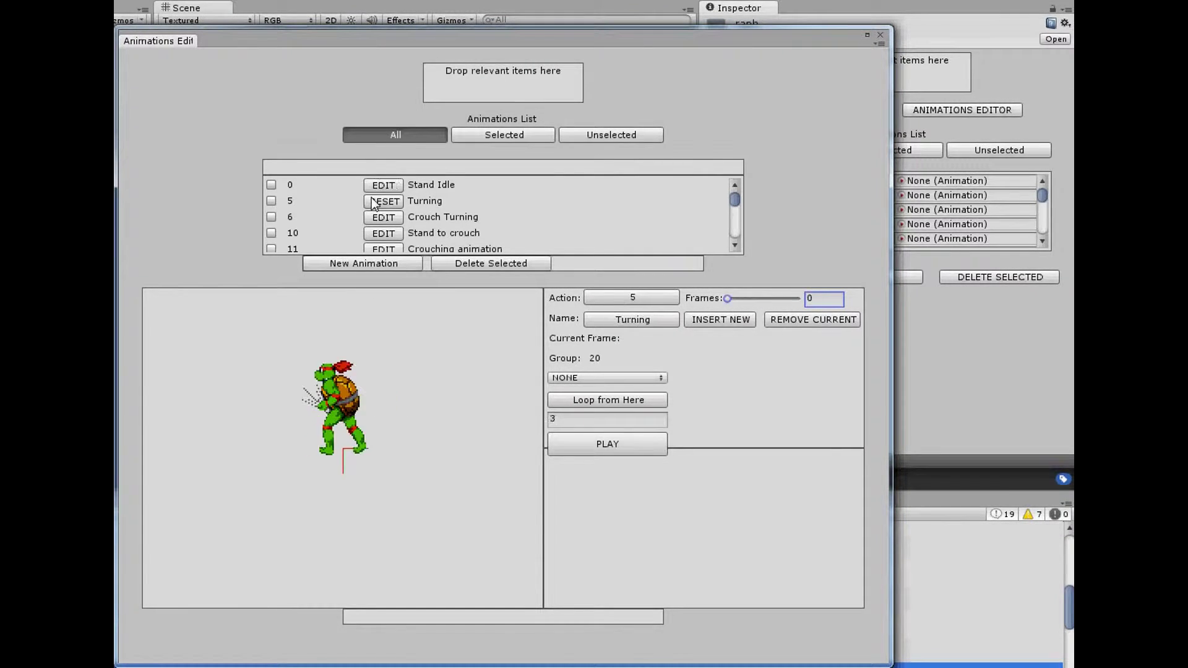
{"action": "left_click", "coordinate": [476, 136]}
{"action": "left_click", "coordinate": [384, 185]}
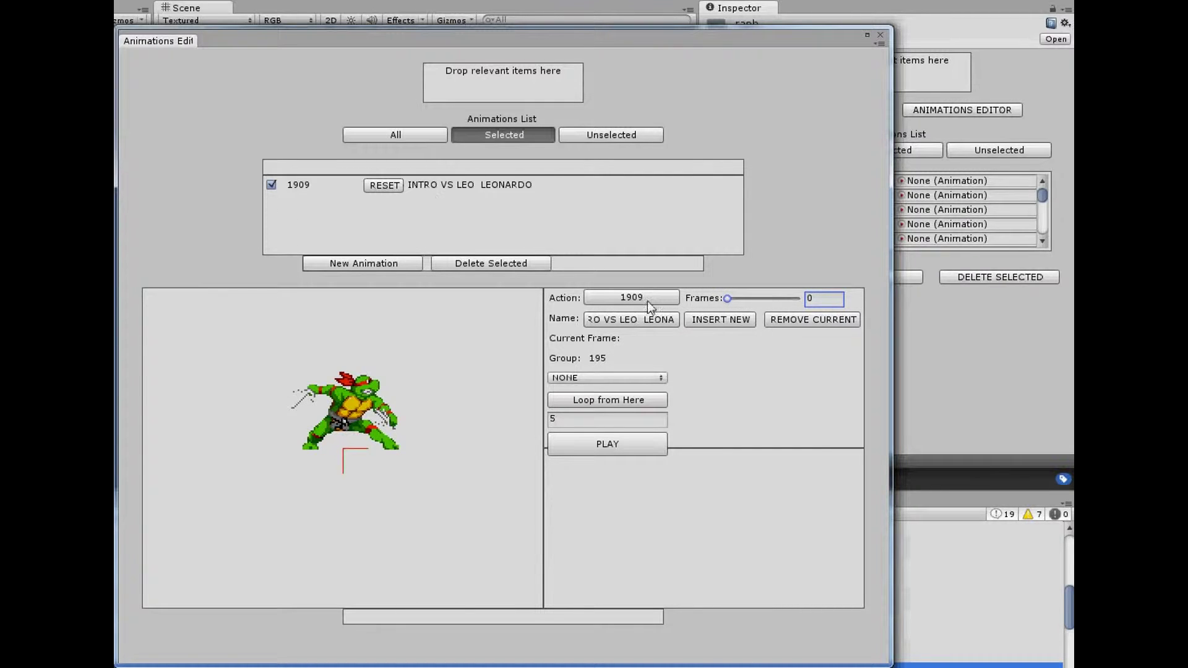
{"action": "left_click_drag", "start_coordinate": [739, 297], "coordinate": [715, 301]}
{"action": "left_click", "coordinate": [606, 451]}
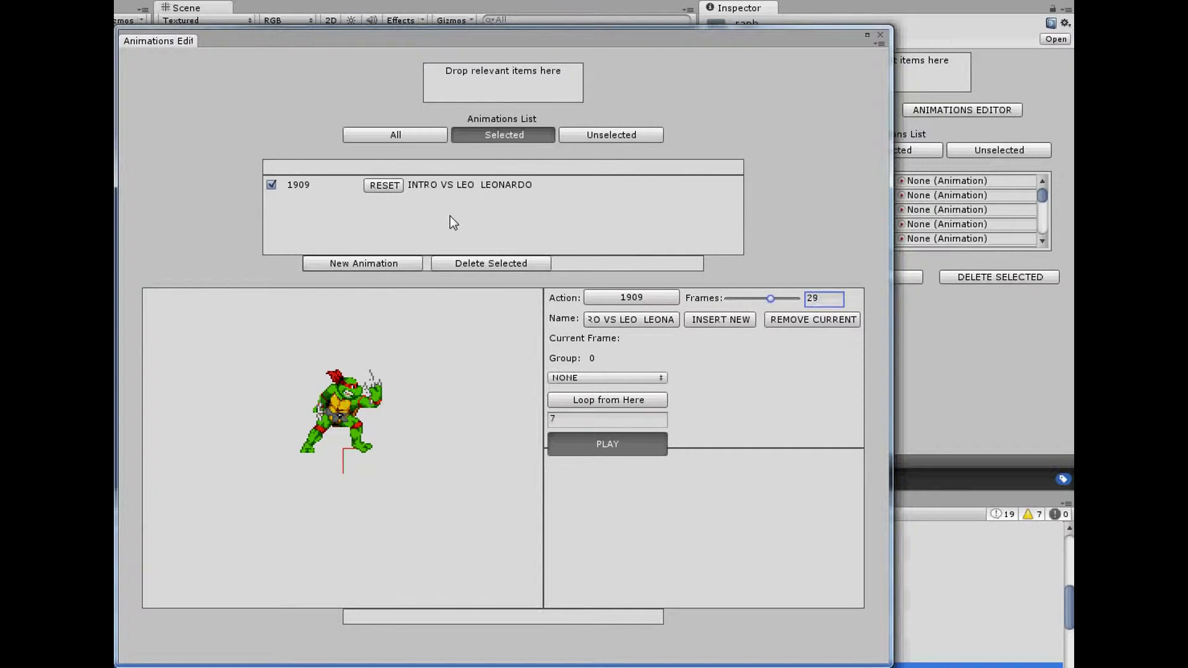
Step: Show all animations and preview Crouch Turning, Jump land frame and Win 4
{"action": "left_click", "coordinate": [607, 133]}
{"action": "left_click", "coordinate": [388, 135]}
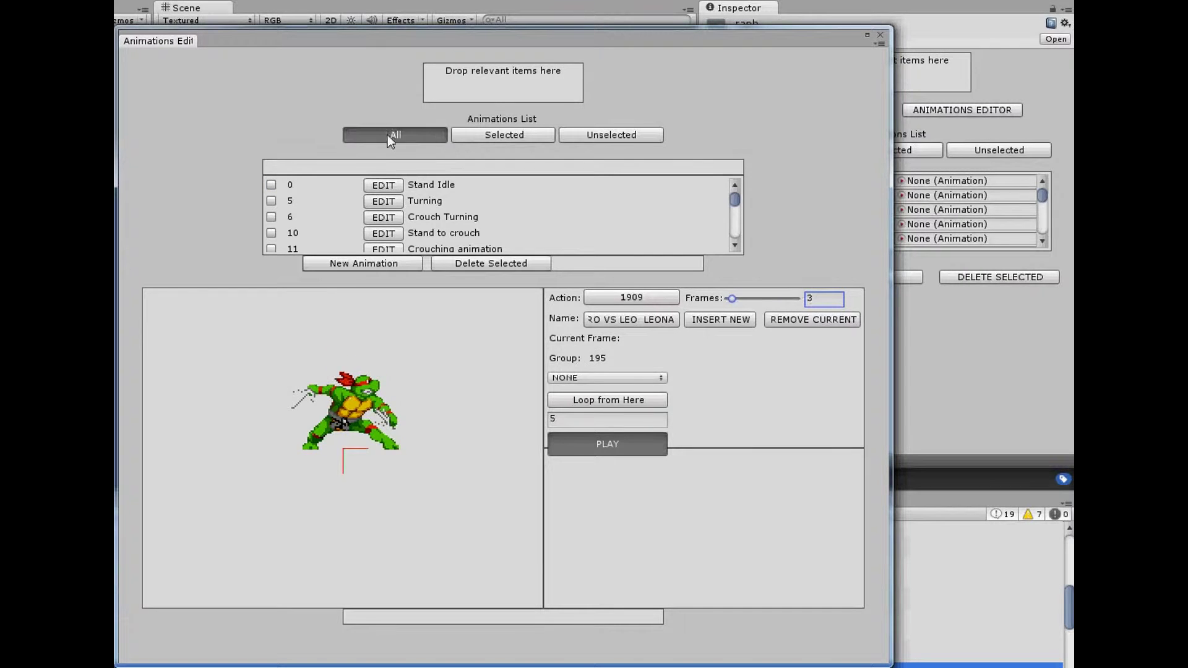
{"action": "left_click", "coordinate": [391, 218]}
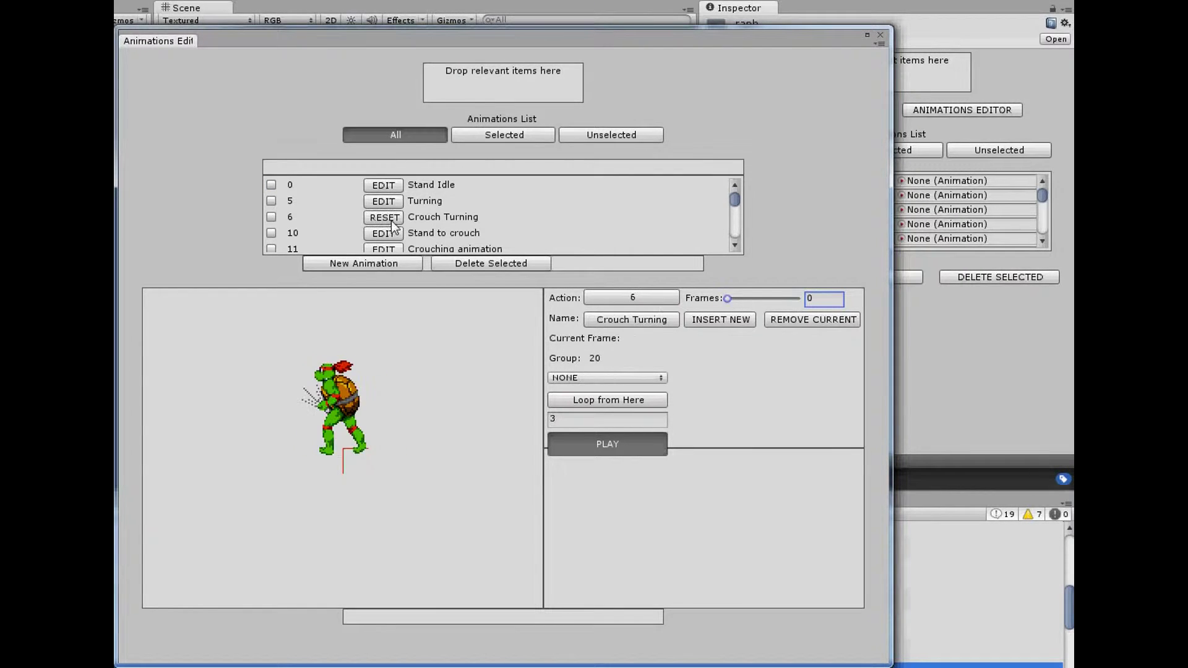
{"action": "scroll", "coordinate": [391, 221], "scroll_direction": "down", "scroll_amount": 5}
{"action": "scroll", "coordinate": [391, 221], "scroll_direction": "down", "scroll_amount": 2}
{"action": "left_click", "coordinate": [391, 220]}
{"action": "scroll", "coordinate": [391, 221], "scroll_direction": "down", "scroll_amount": 2}
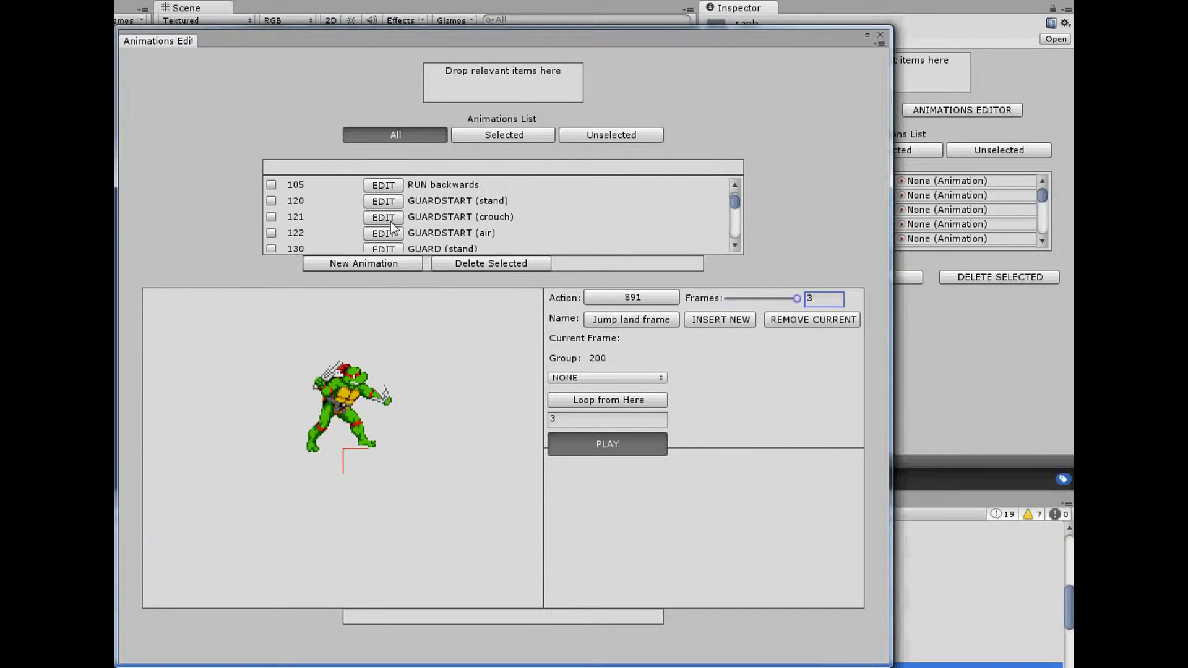
{"action": "scroll", "coordinate": [391, 221], "scroll_direction": "down", "scroll_amount": 2}
{"action": "left_click", "coordinate": [391, 218]}
{"action": "scroll", "coordinate": [391, 222], "scroll_direction": "down", "scroll_amount": 8}
{"action": "left_click", "coordinate": [391, 218]}
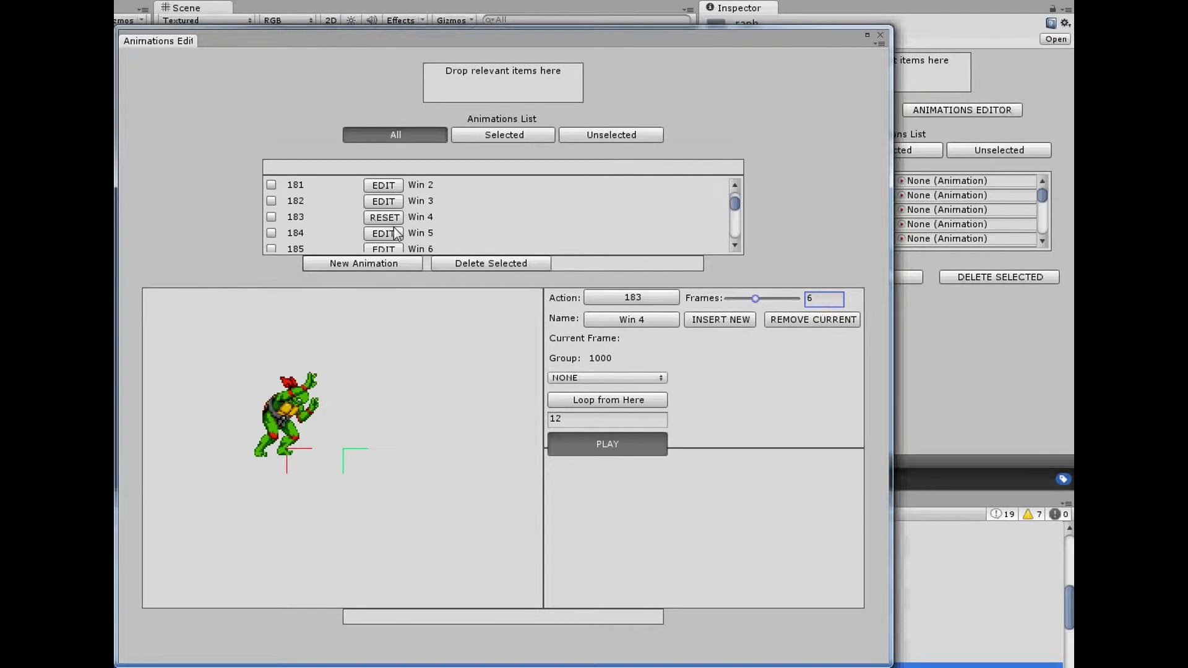
Step: Preview the Win 5, Win 3, action 1960 and Taunt animations
{"action": "left_click", "coordinate": [396, 233]}
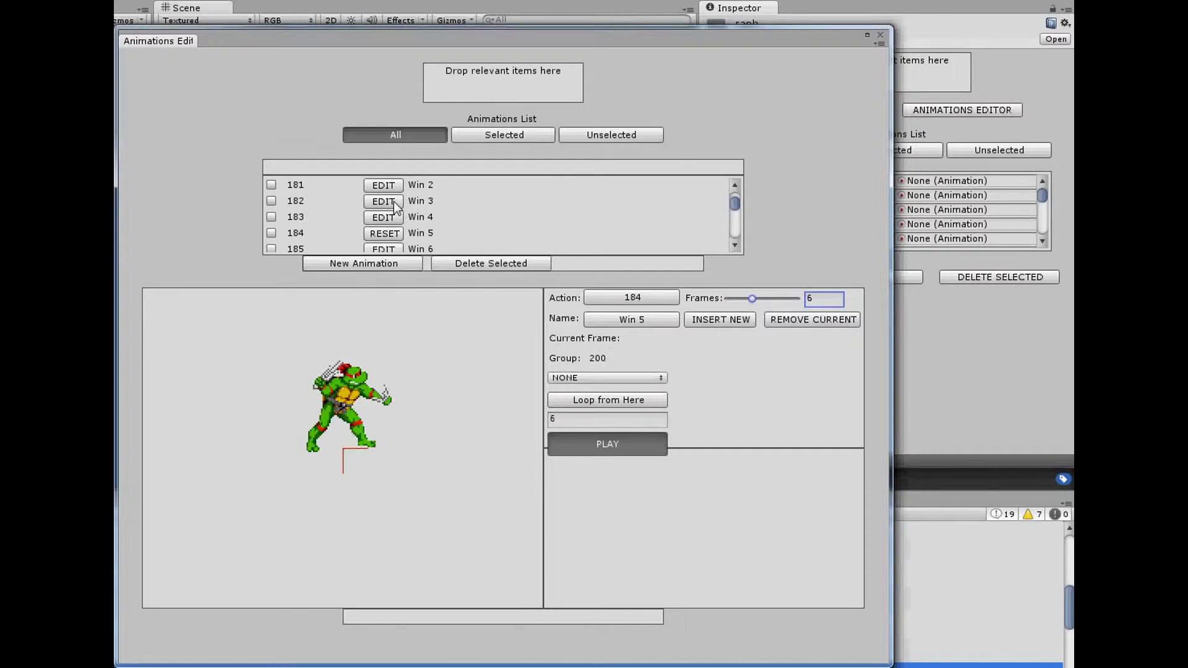
{"action": "left_click", "coordinate": [395, 203]}
{"action": "scroll", "coordinate": [395, 203], "scroll_direction": "down", "scroll_amount": 3}
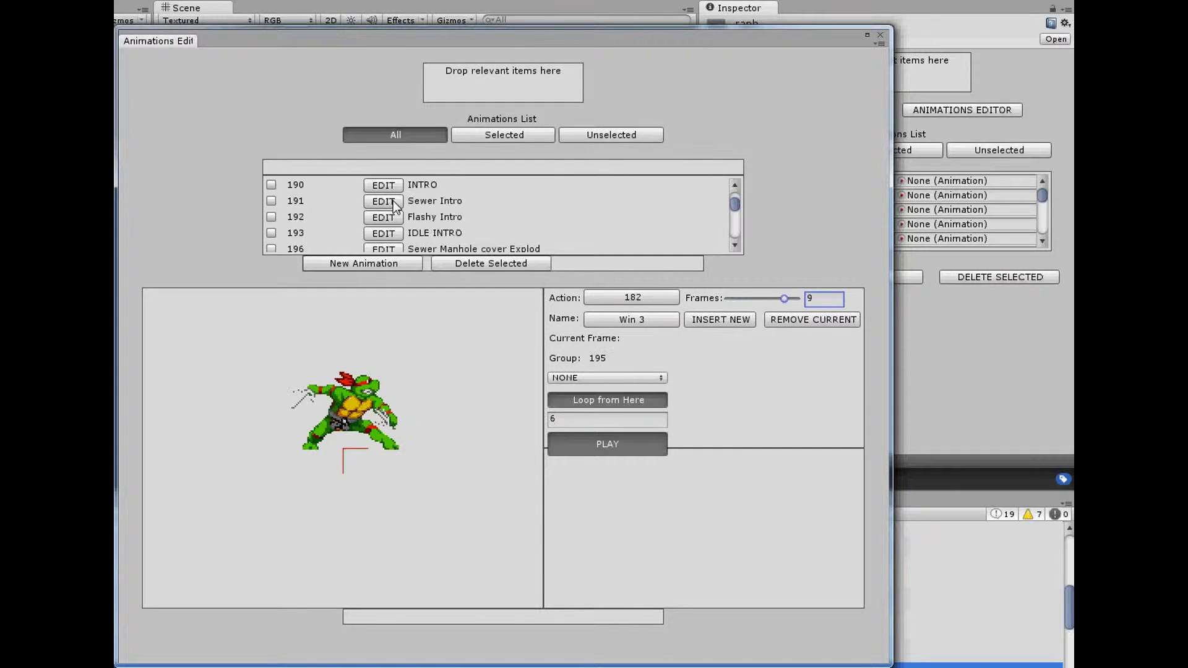
{"action": "scroll", "coordinate": [394, 205], "scroll_direction": "down", "scroll_amount": 1}
{"action": "left_click", "coordinate": [391, 220]}
{"action": "scroll", "coordinate": [390, 220], "scroll_direction": "down", "scroll_amount": 3}
{"action": "left_click", "coordinate": [388, 220]}
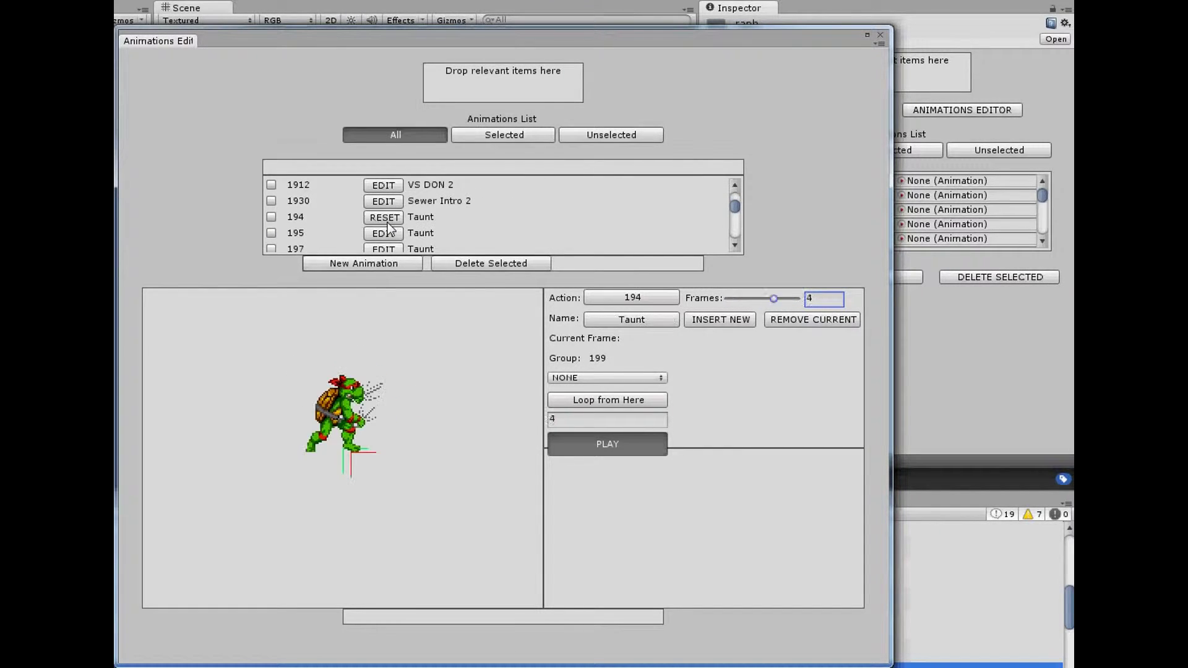
Step: Preview VS DON 2, INTRO VS DON DONATELLO, and finally INTRO VS LEOLEONARDO 2
{"action": "left_click", "coordinate": [384, 186]}
{"action": "scroll", "coordinate": [388, 193], "scroll_direction": "up", "scroll_amount": 1}
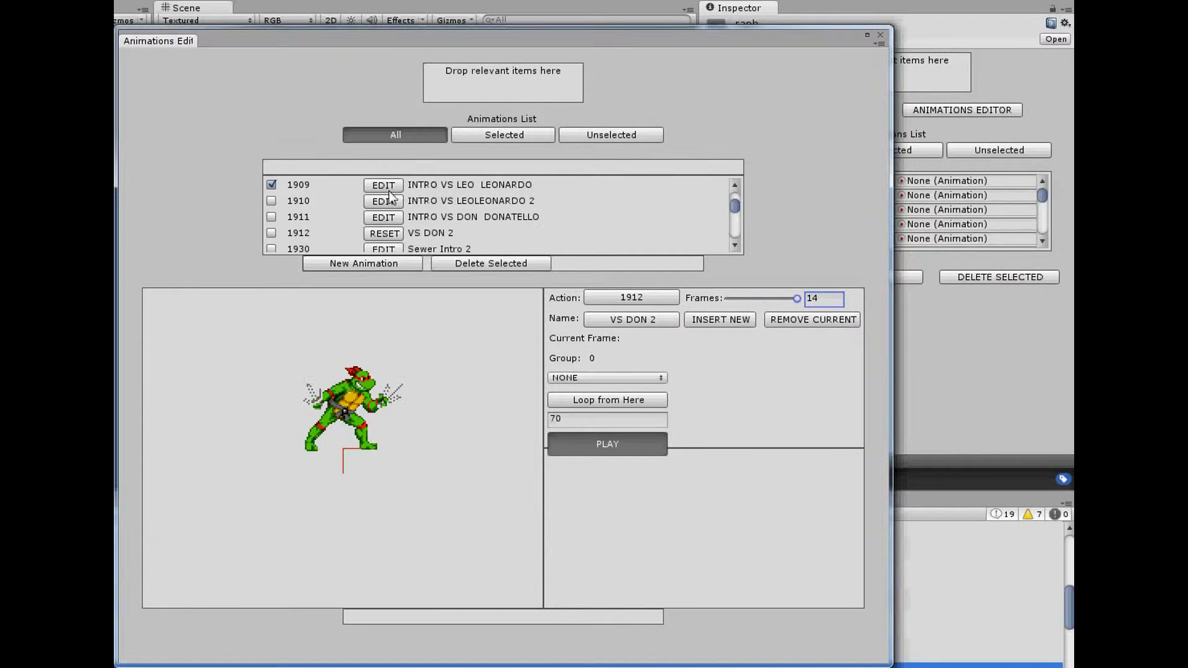
{"action": "left_click", "coordinate": [385, 218]}
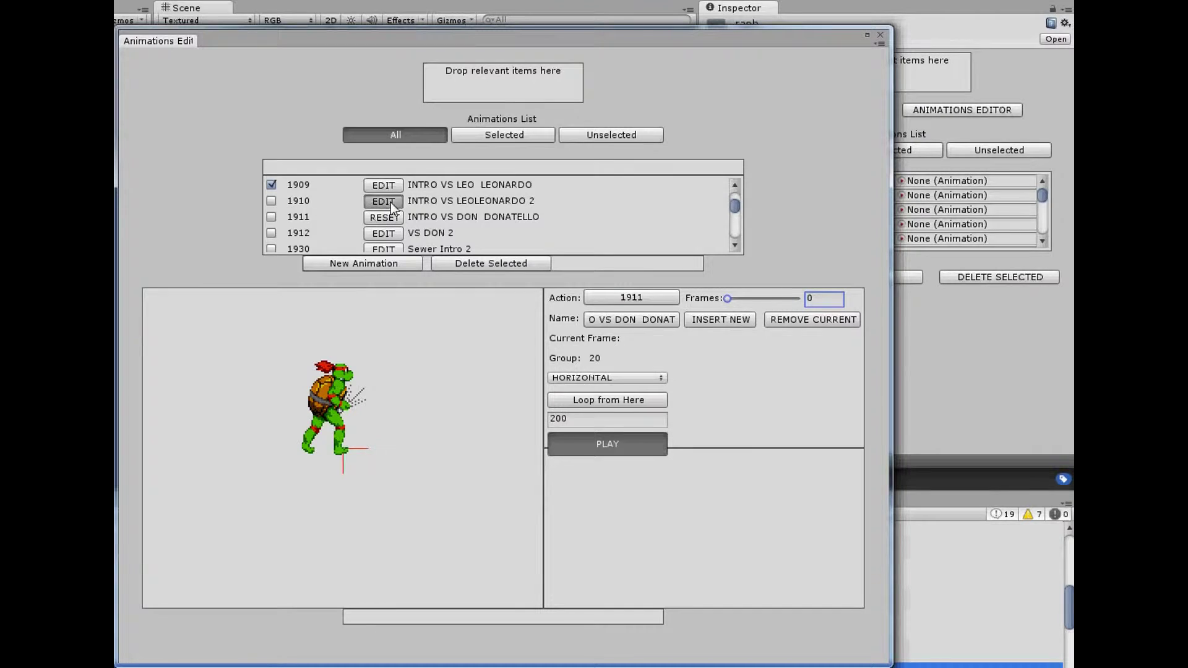
{"action": "left_click", "coordinate": [391, 203]}
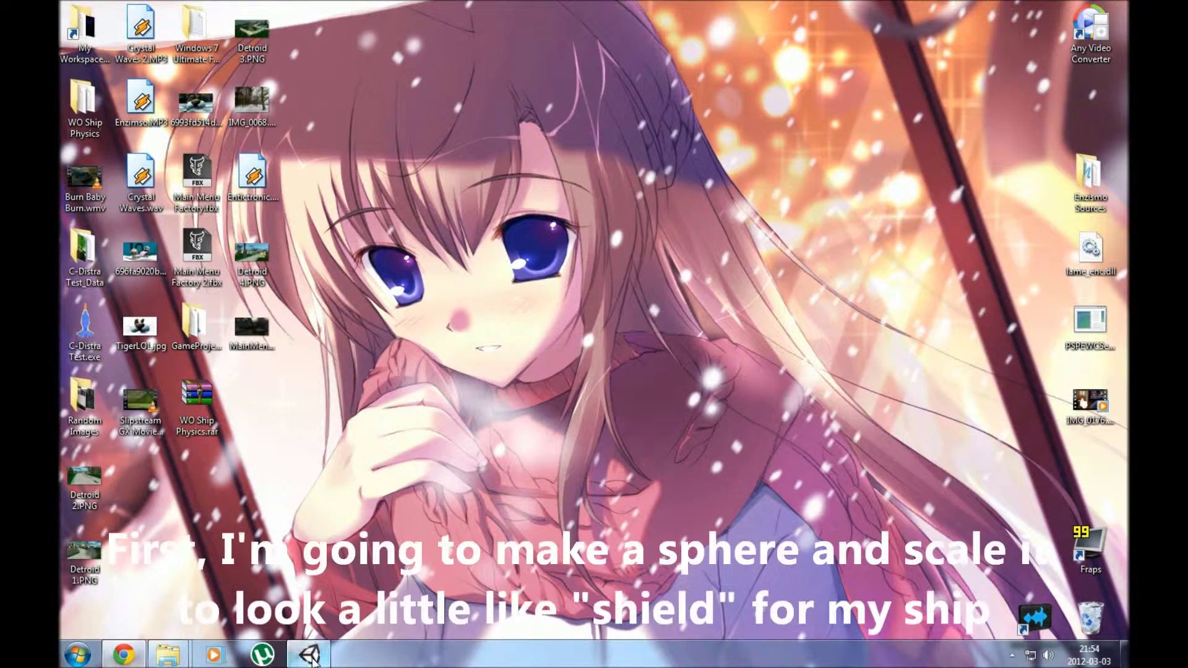
Step: Restore the Unity editor from the taskbar, showing the WO Ship Physics Main Menu scene
{"action": "left_click", "coordinate": [309, 655]}
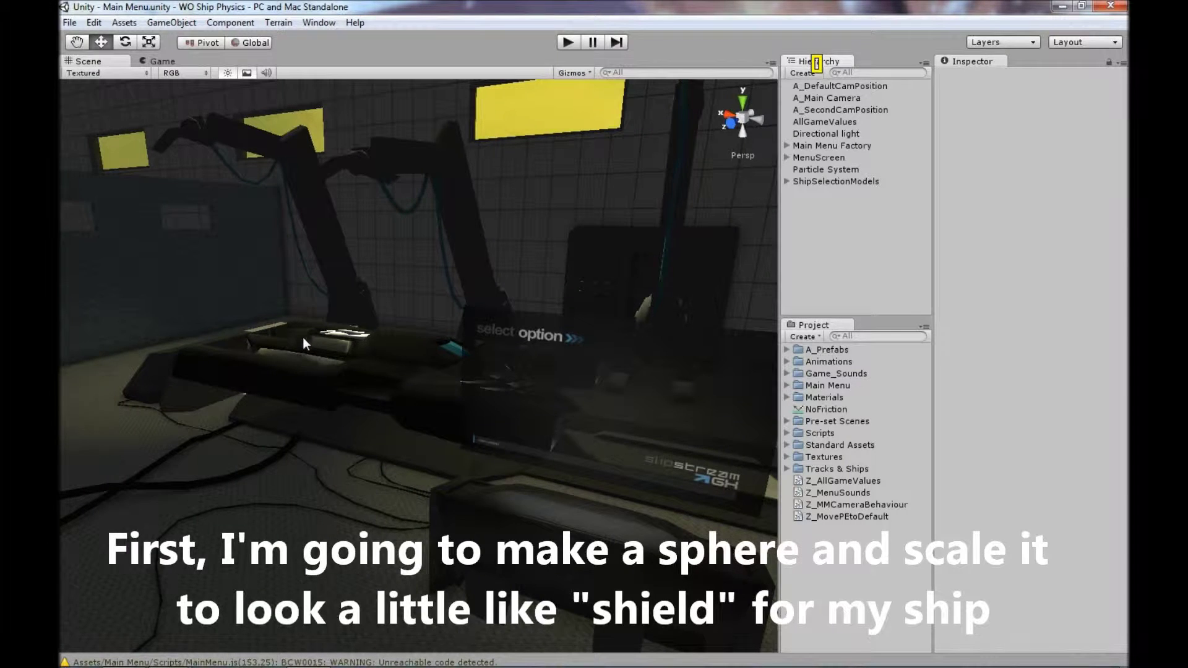
Step: Add a Sphere via GameObject > Create Other and slide it along Z onto the ship
{"action": "left_click_drag", "start_coordinate": [303, 339], "coordinate": [427, 365], "text": "alt"}
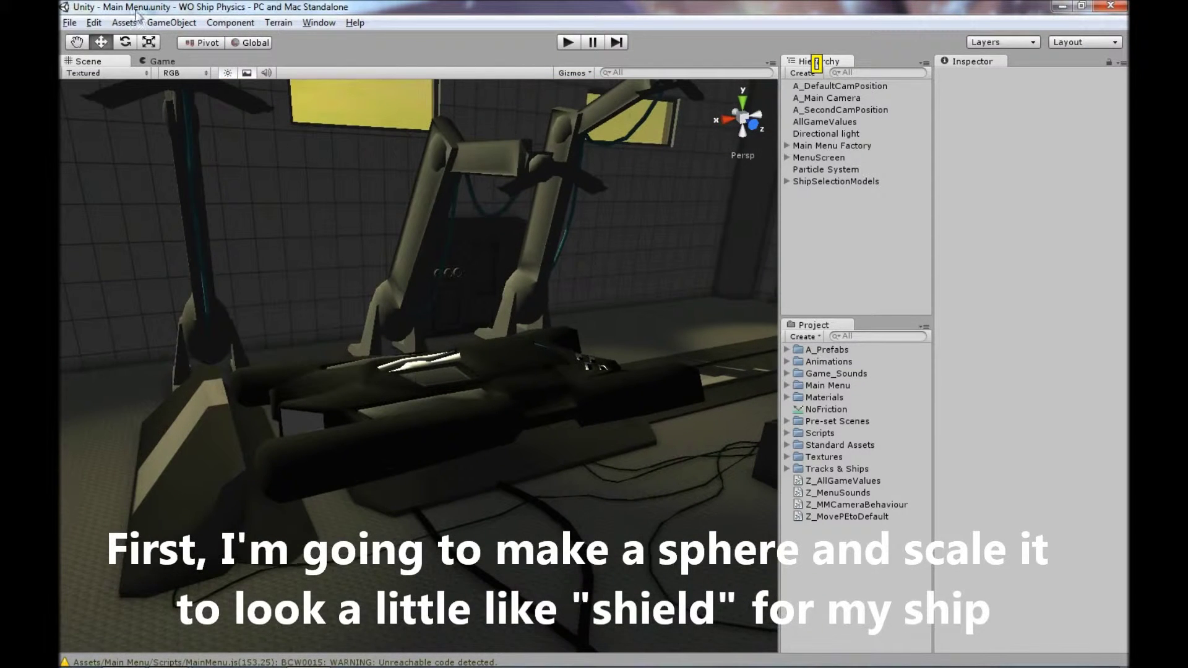
{"action": "left_click", "coordinate": [171, 23]}
{"action": "mouse_move", "coordinate": [244, 59]}
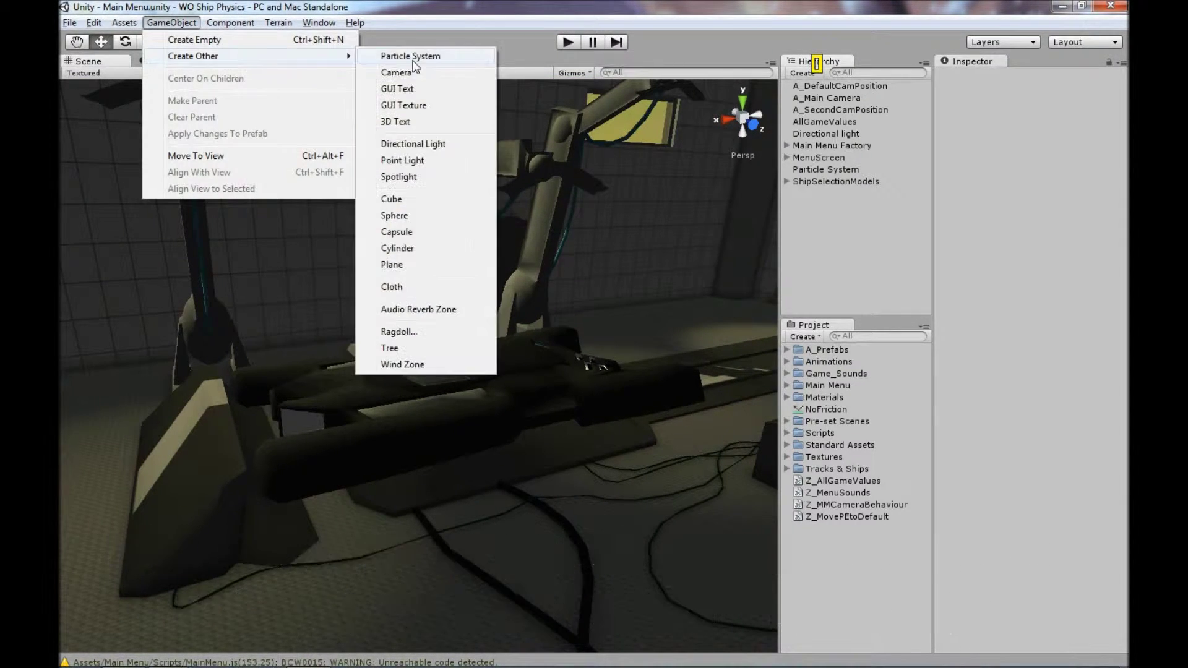
{"action": "left_click", "coordinate": [400, 217]}
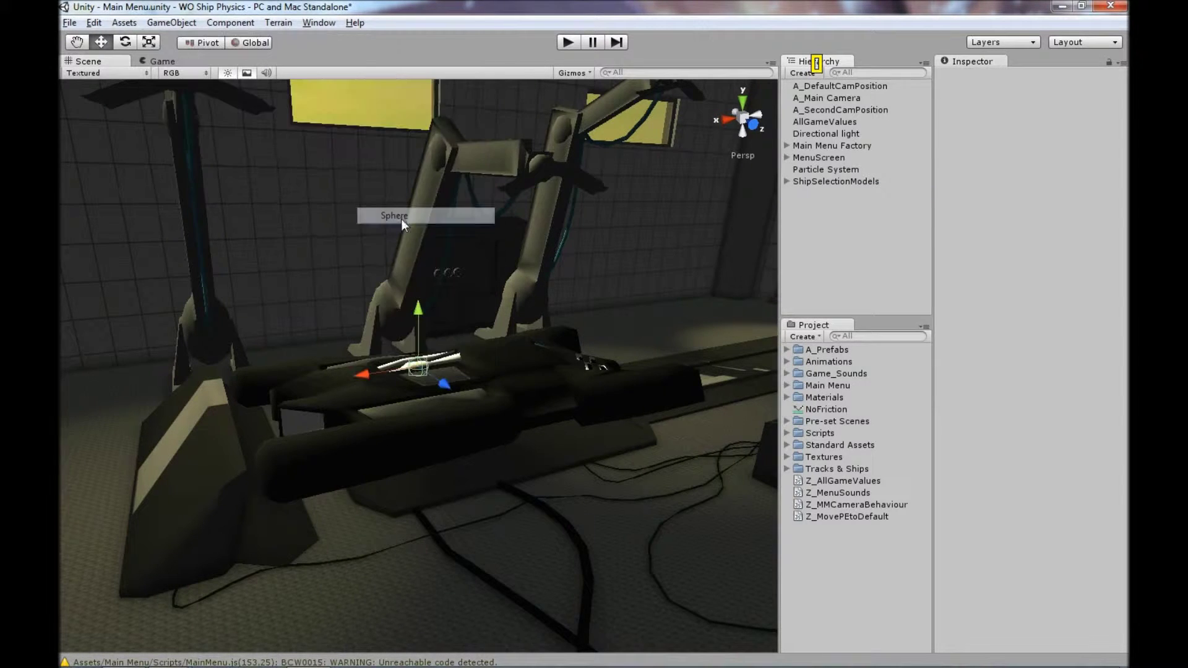
{"action": "left_click_drag", "start_coordinate": [488, 450], "coordinate": [532, 530], "text": "alt"}
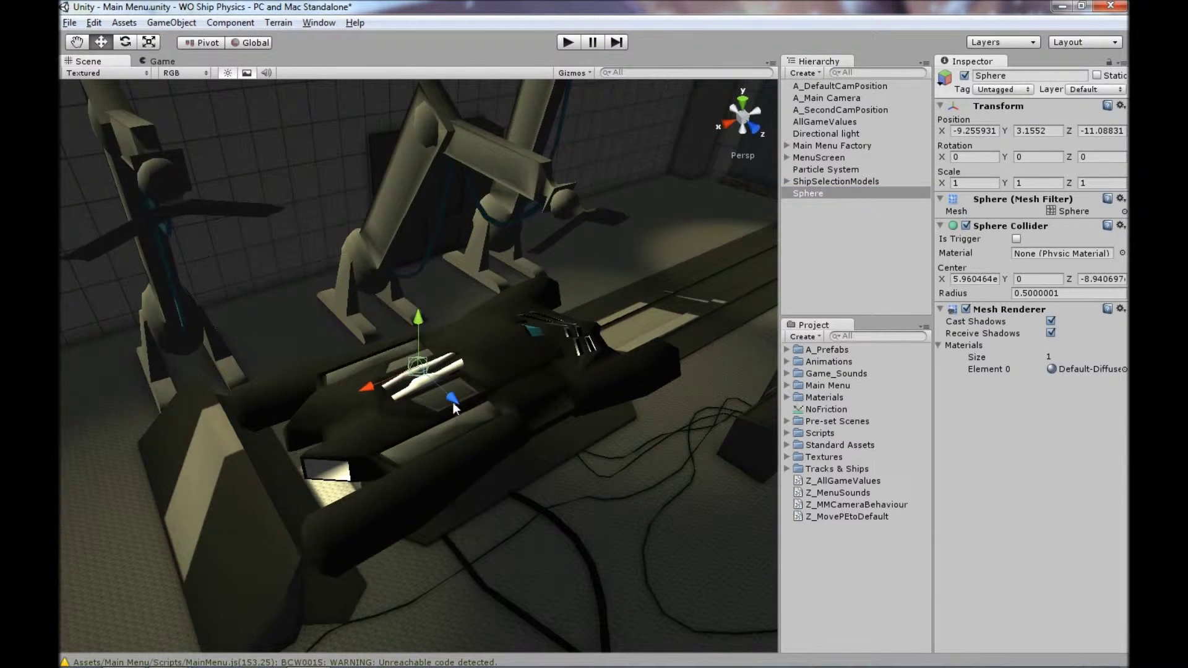
{"action": "left_click_drag", "start_coordinate": [453, 402], "coordinate": [730, 224]}
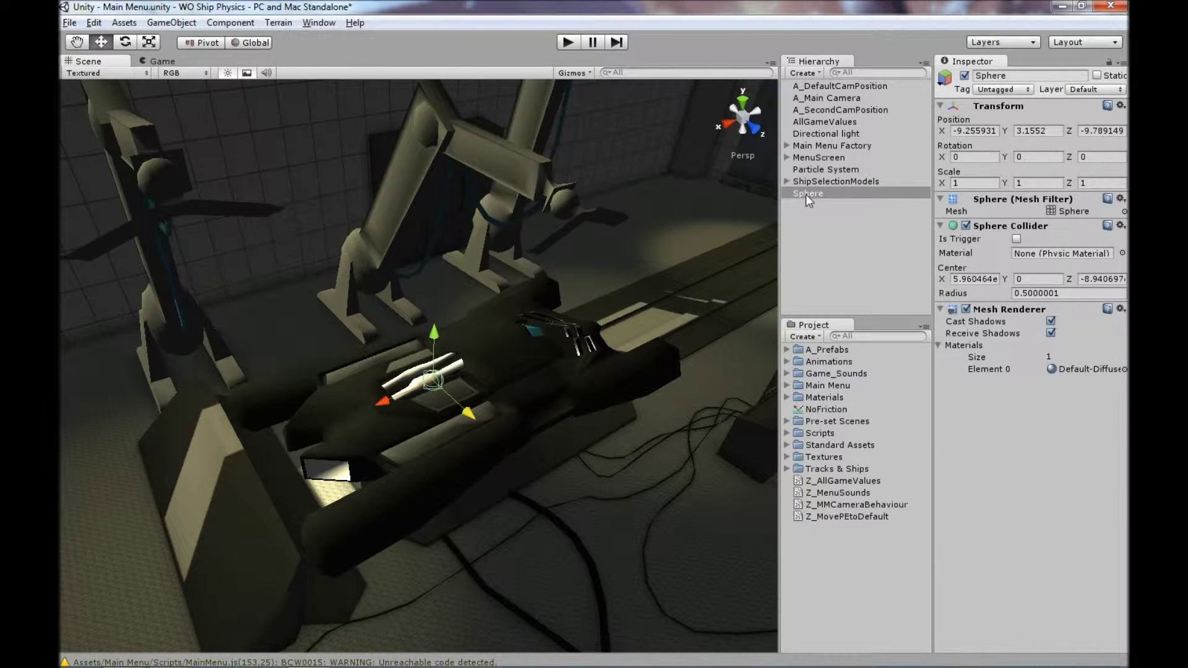
{"action": "left_click_drag", "start_coordinate": [435, 424], "coordinate": [647, 375], "text": "alt"}
Step: Scale the sphere into a wide, low disc with the Scale tool
{"action": "key", "text": "r"}
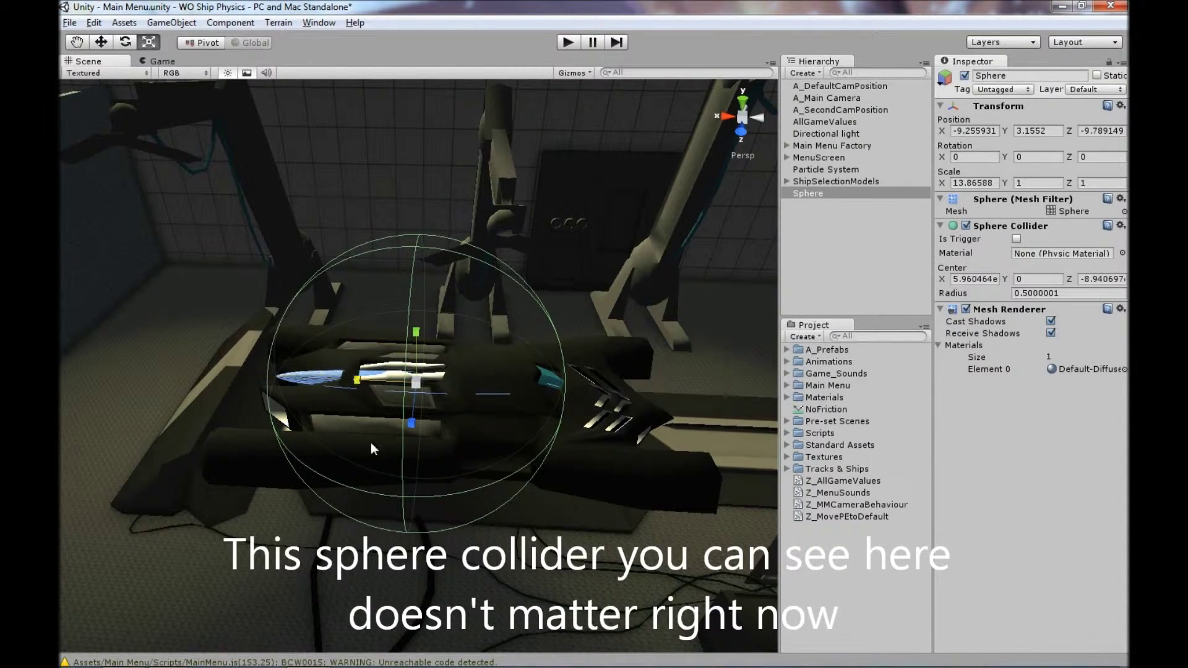
{"action": "left_click_drag", "start_coordinate": [370, 442], "coordinate": [410, 414], "text": "alt"}
{"action": "left_click_drag", "start_coordinate": [414, 312], "coordinate": [403, 172]}
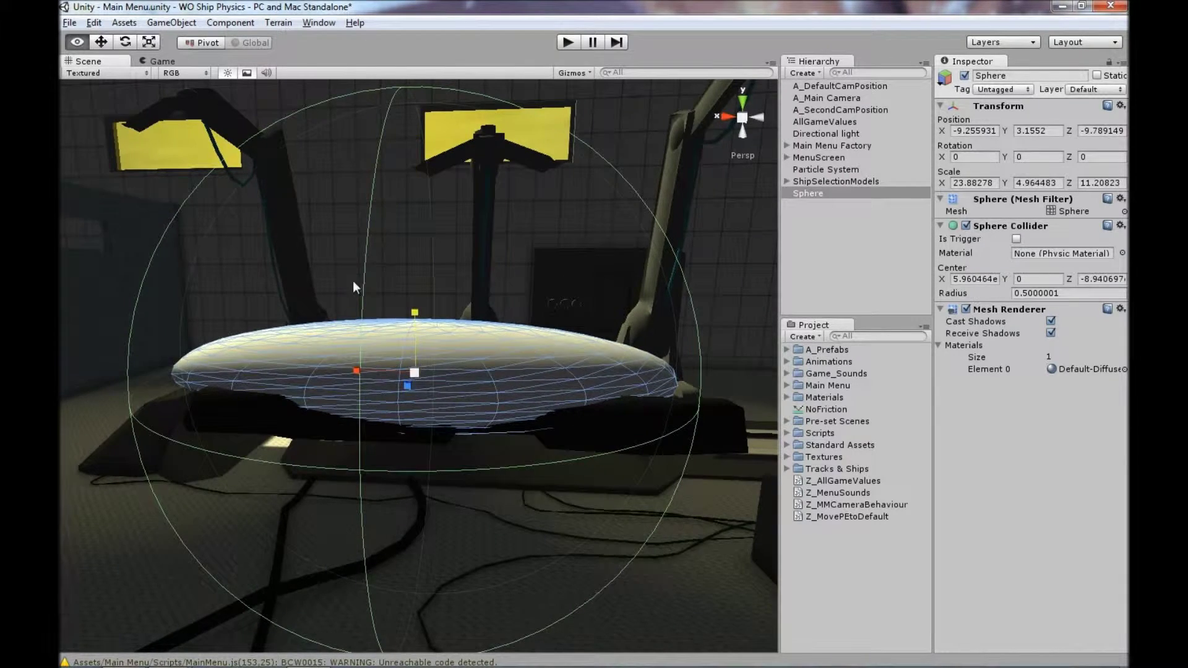
{"action": "left_click_drag", "start_coordinate": [353, 281], "coordinate": [440, 447], "text": "alt"}
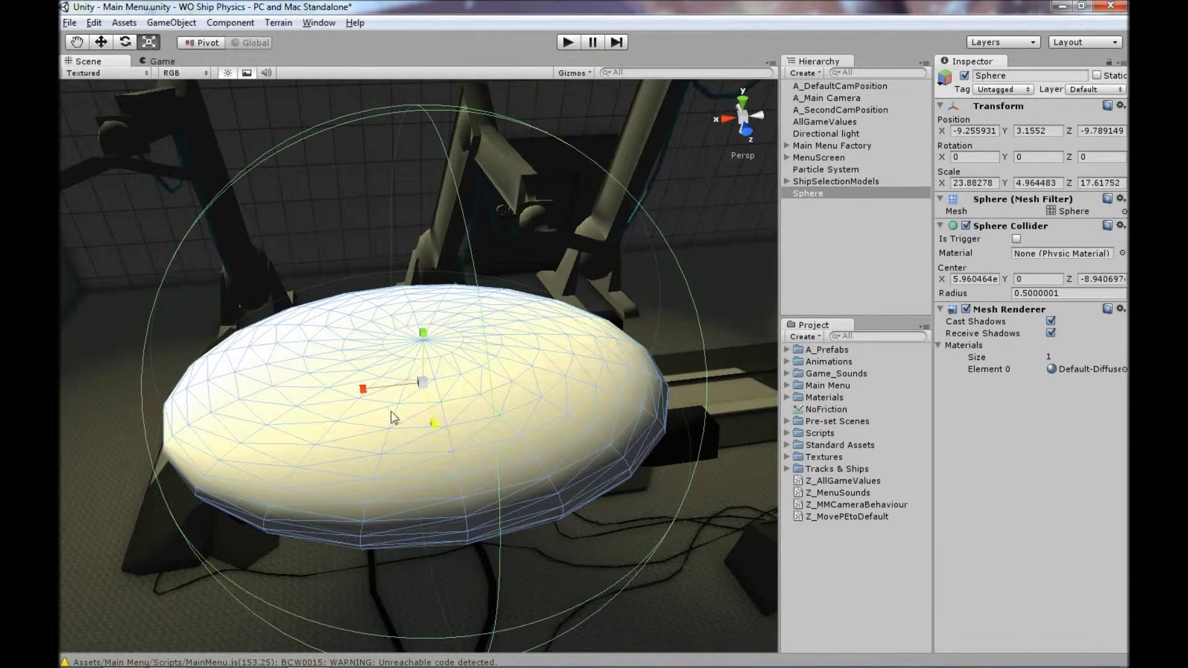
{"action": "left_click_drag", "start_coordinate": [362, 391], "coordinate": [350, 395]}
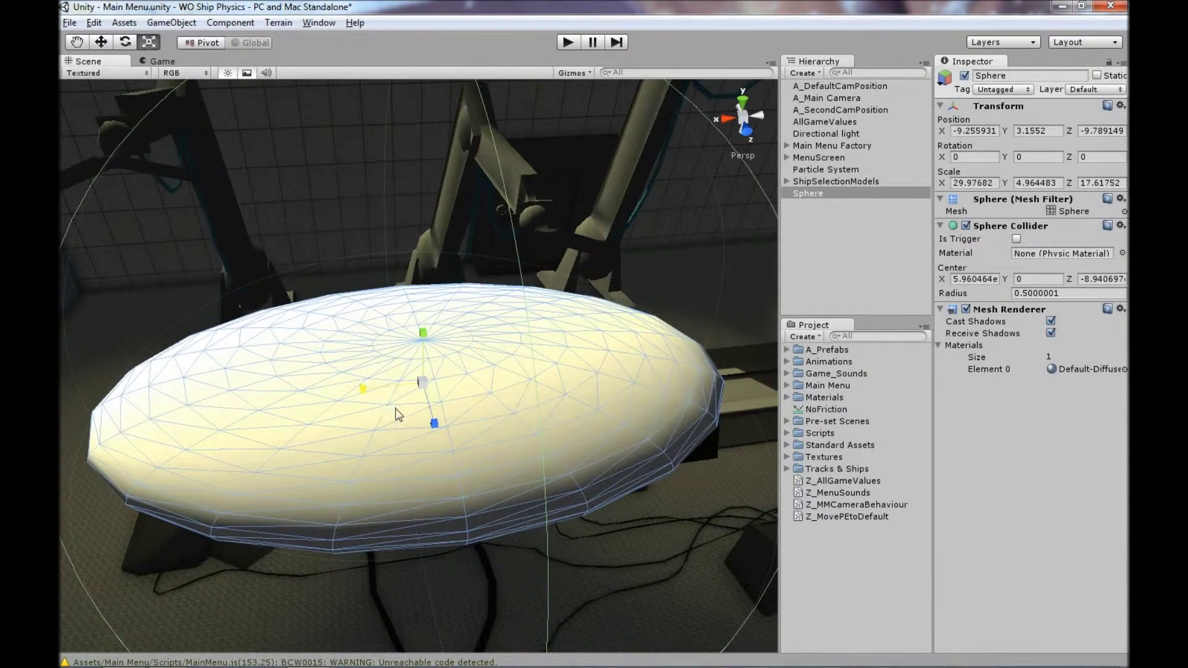
Step: Lower and shift the disc over the ship, ending at scale 30.72624 × 6.863598 × 17.19464
{"action": "key", "text": "w"}
{"action": "left_click_drag", "start_coordinate": [426, 349], "coordinate": [427, 367]}
{"action": "left_click_drag", "start_coordinate": [386, 415], "coordinate": [450, 339]}
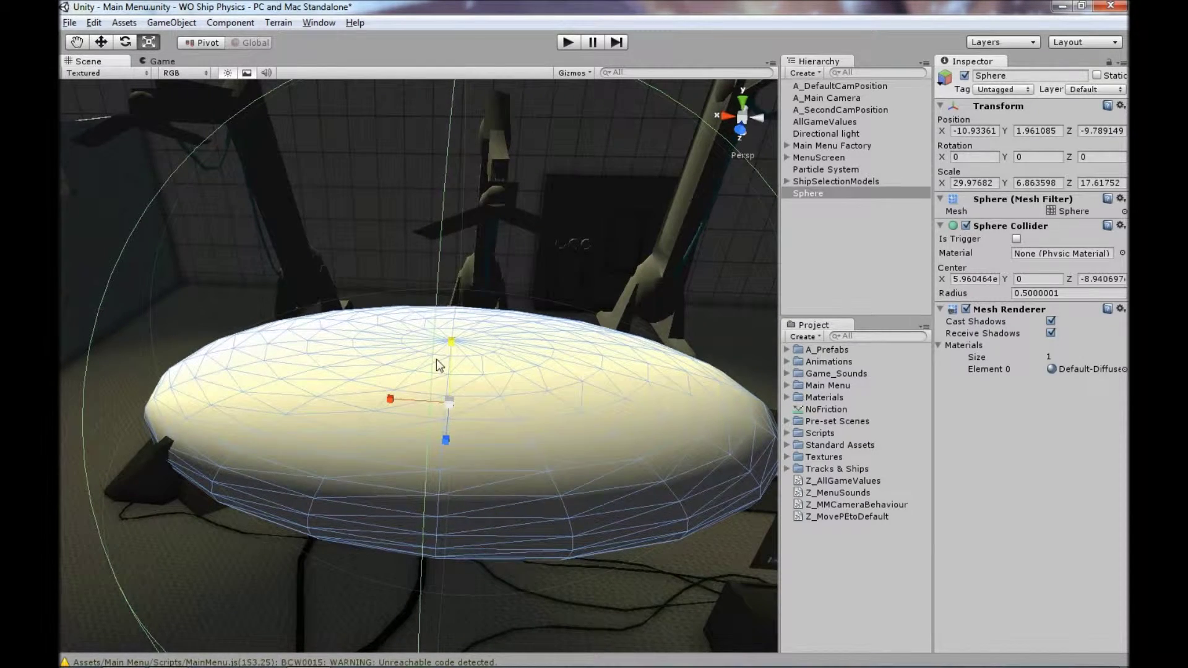
{"action": "left_click_drag", "start_coordinate": [393, 400], "coordinate": [372, 359]}
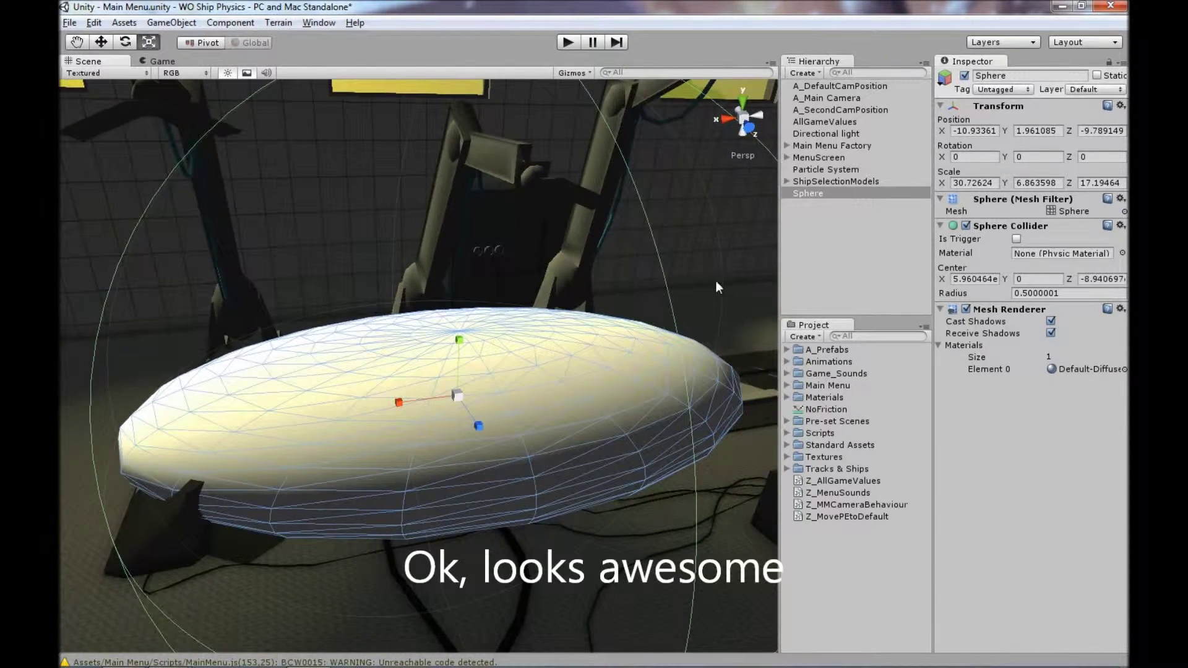
{"action": "left_click_drag", "start_coordinate": [728, 306], "coordinate": [643, 288], "text": "alt"}
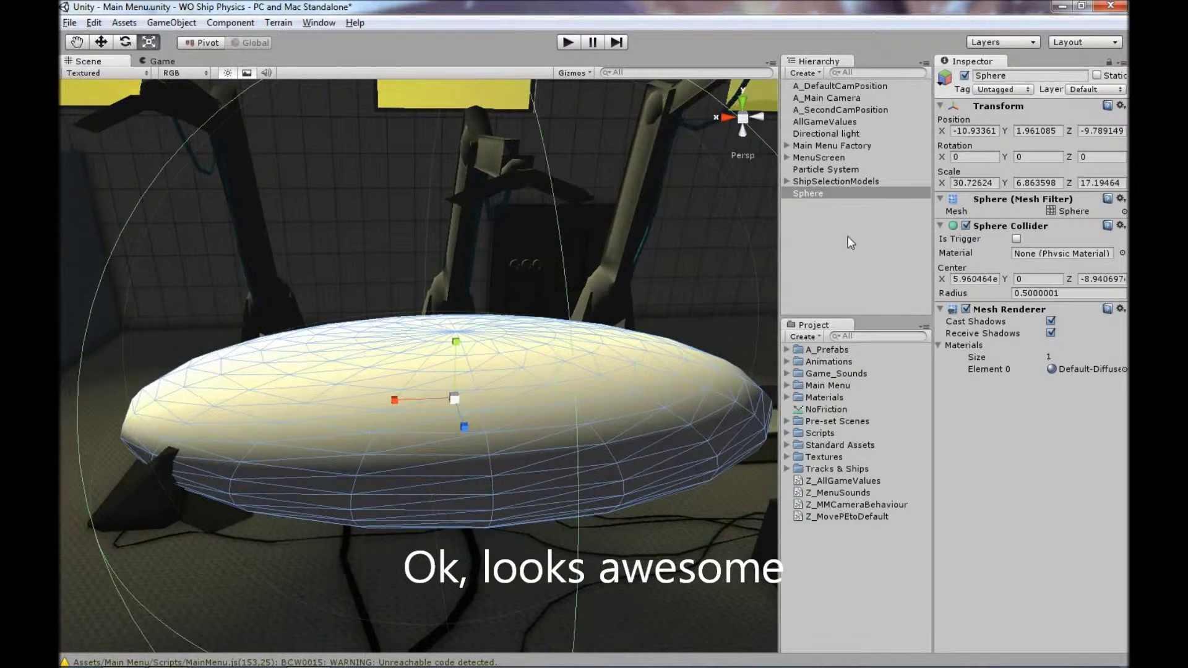
{"action": "left_click", "coordinate": [807, 248]}
{"action": "left_click_drag", "start_coordinate": [440, 398], "coordinate": [624, 255], "text": "alt"}
Step: Select the Sphere and drag the Water material from the Textures folder onto it
{"action": "left_click", "coordinate": [812, 194]}
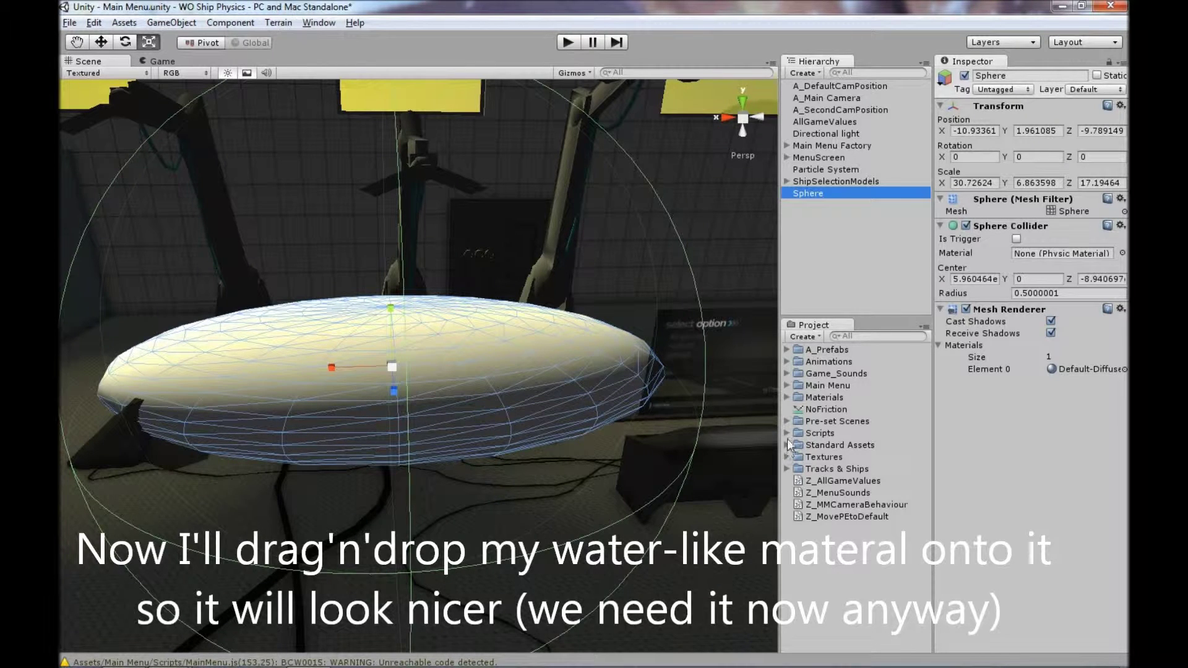
{"action": "left_click", "coordinate": [787, 398]}
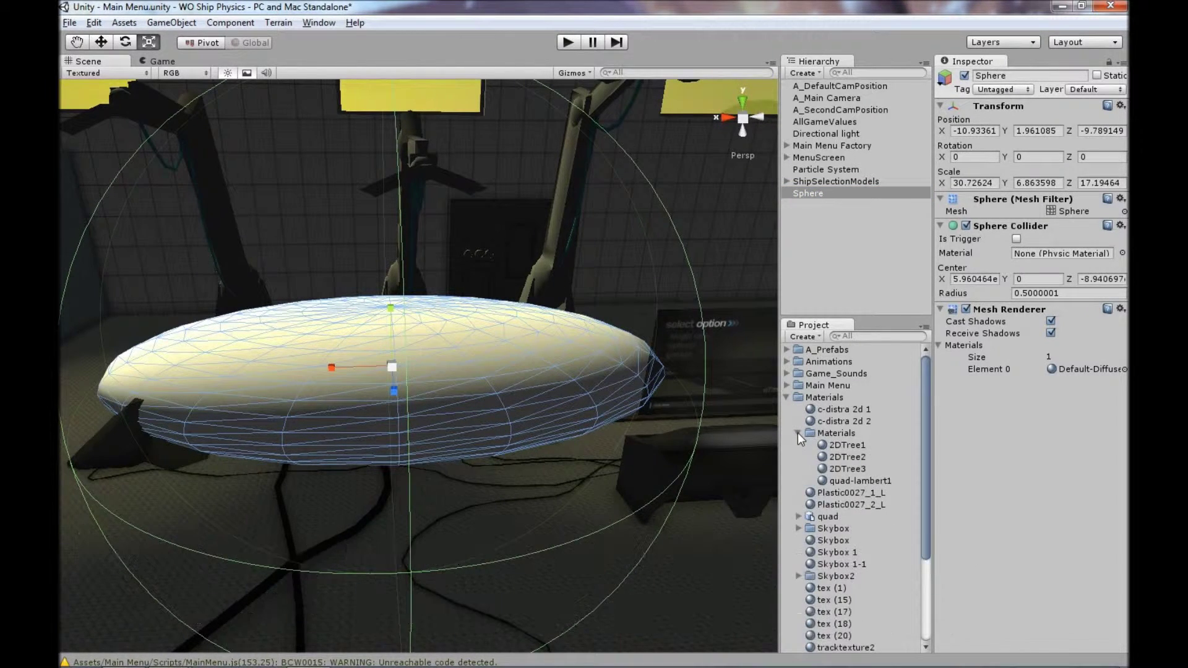
{"action": "left_click", "coordinate": [786, 398]}
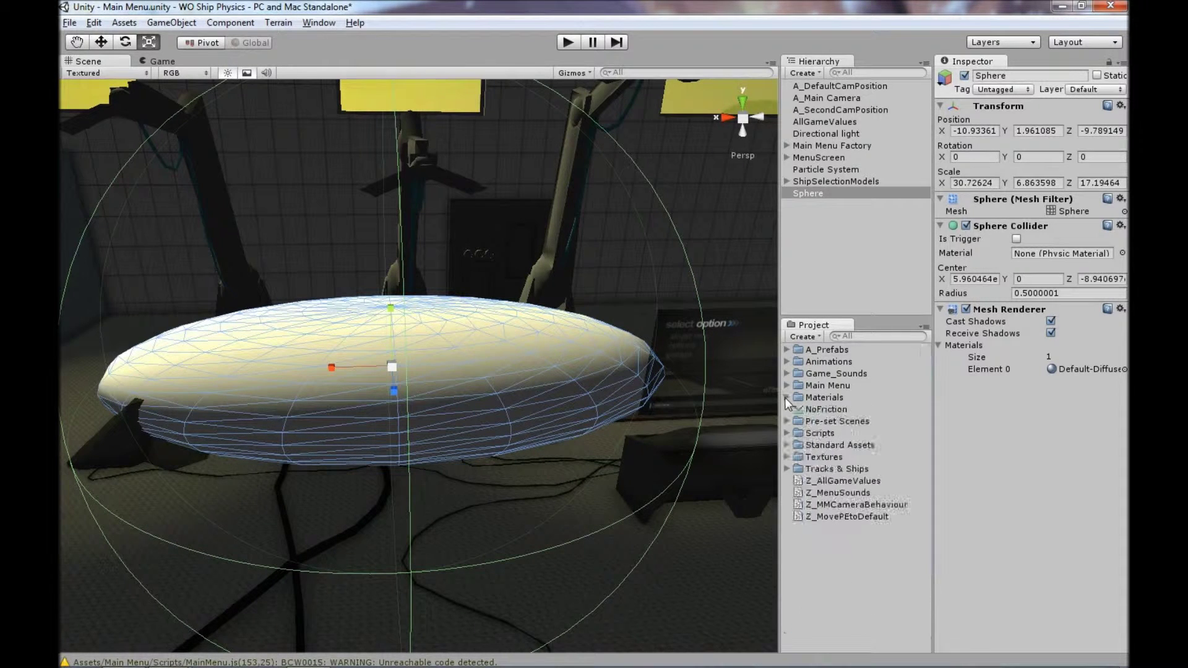
{"action": "left_click", "coordinate": [787, 457]}
{"action": "scroll", "coordinate": [797, 486], "scroll_direction": "down", "scroll_amount": 8}
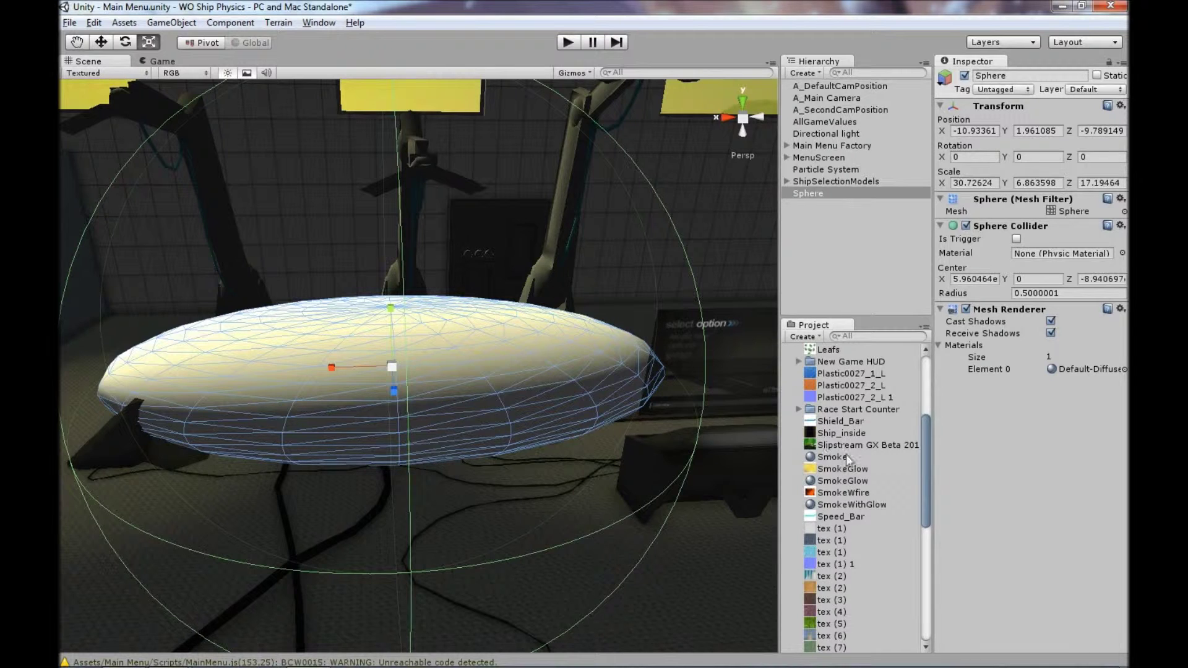
{"action": "scroll", "coordinate": [848, 459], "scroll_direction": "down", "scroll_amount": 10}
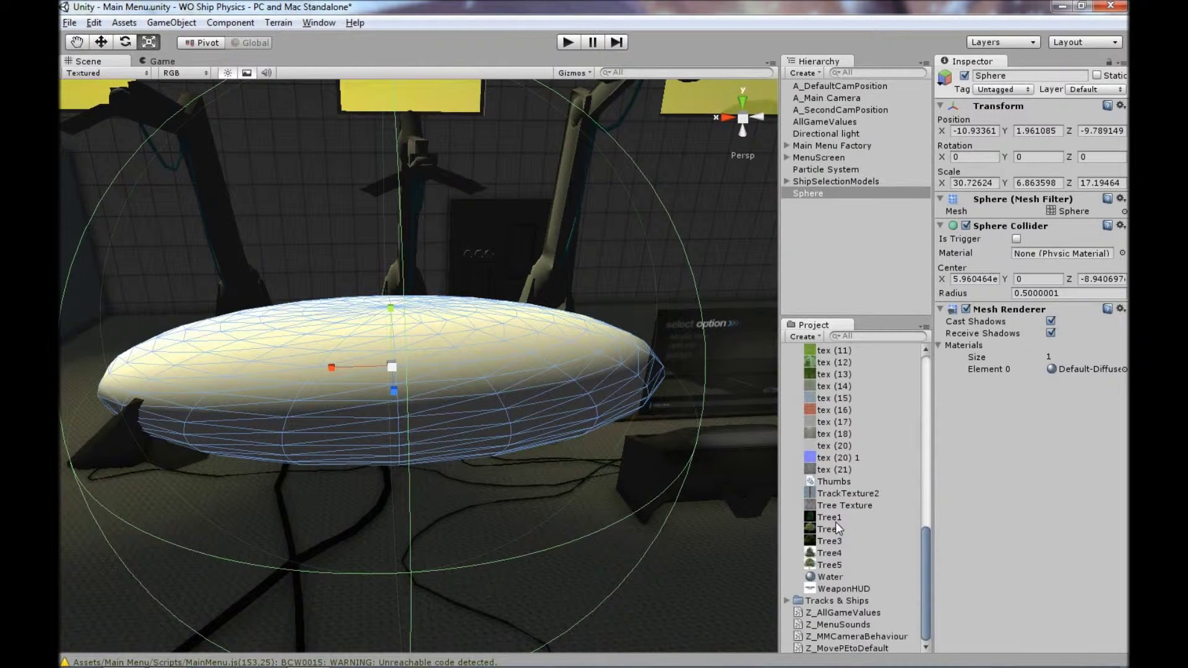
{"action": "left_click_drag", "start_coordinate": [831, 577], "coordinate": [496, 417]}
Step: Adjust the Water material's main colour alpha and switch it to the Transparent/Specular shader
{"action": "left_click_drag", "start_coordinate": [433, 371], "coordinate": [346, 384], "text": "alt"}
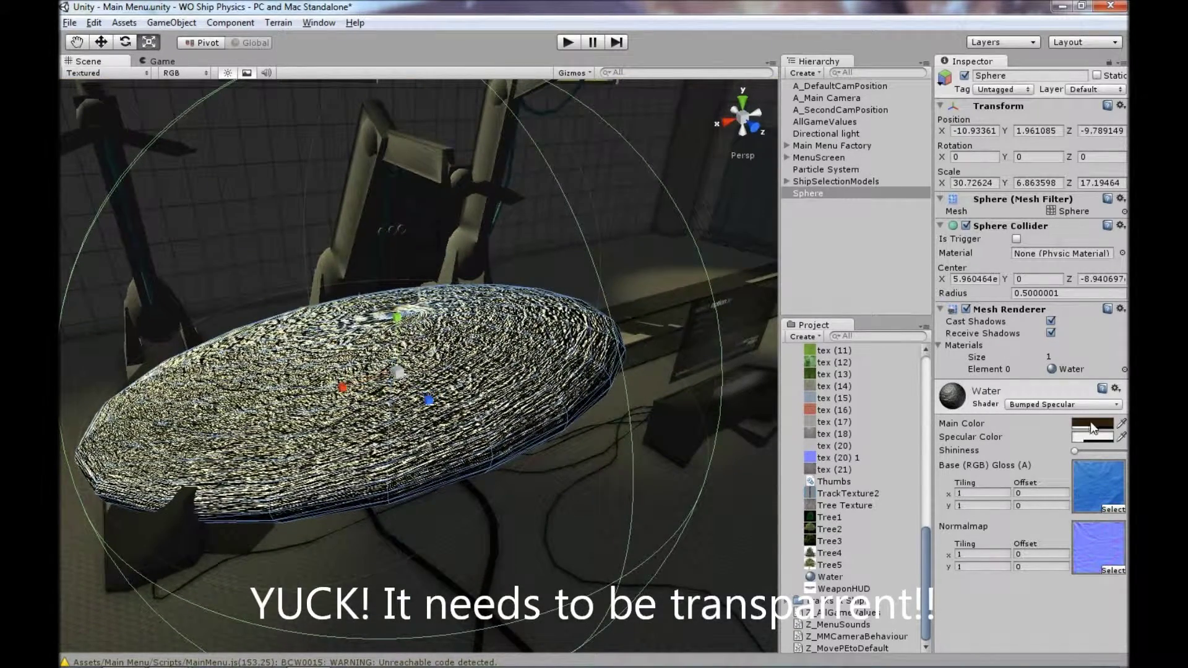
{"action": "left_click", "coordinate": [1092, 425]}
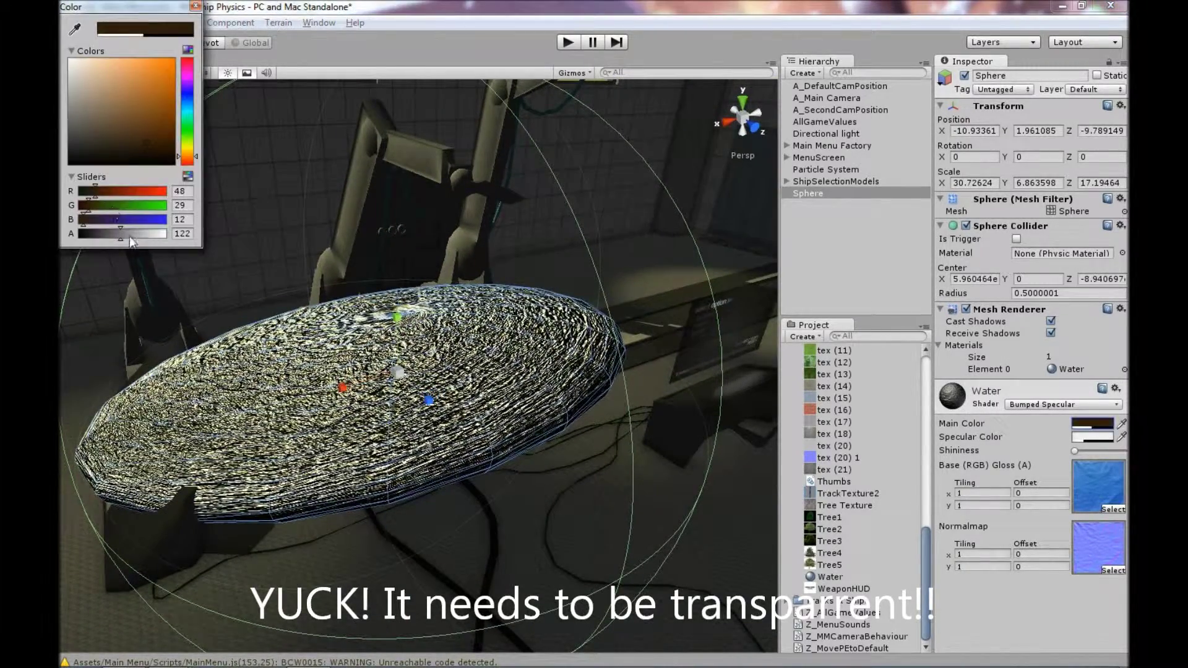
{"action": "left_click_drag", "start_coordinate": [120, 235], "coordinate": [92, 235]}
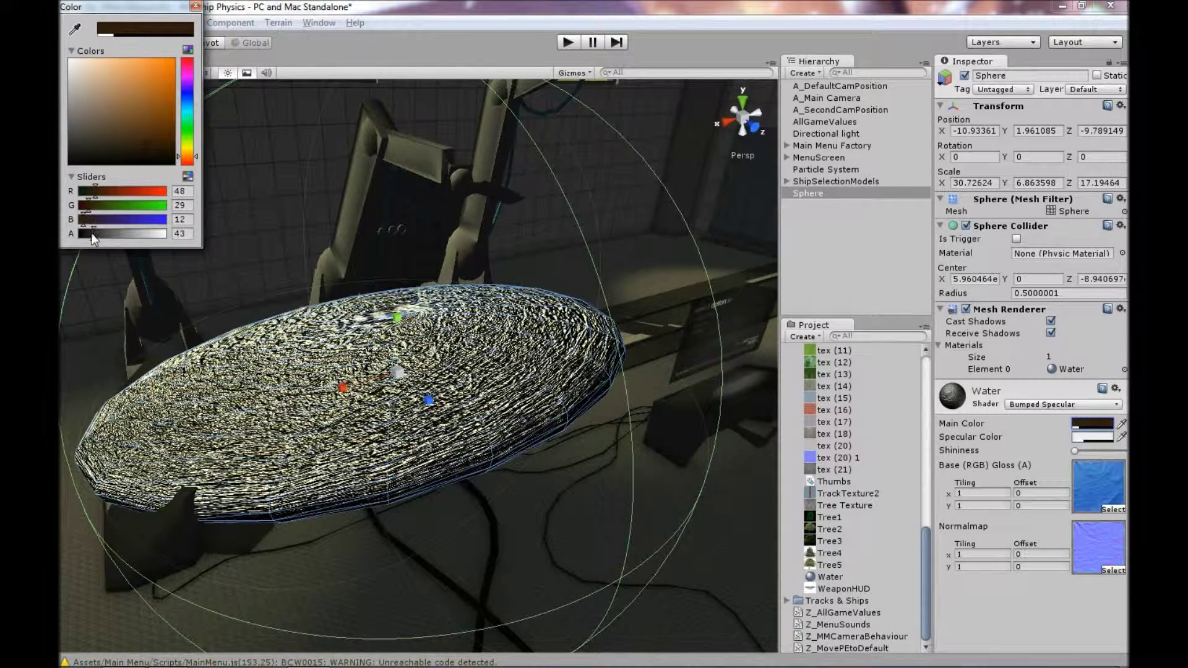
{"action": "left_click", "coordinate": [1043, 403]}
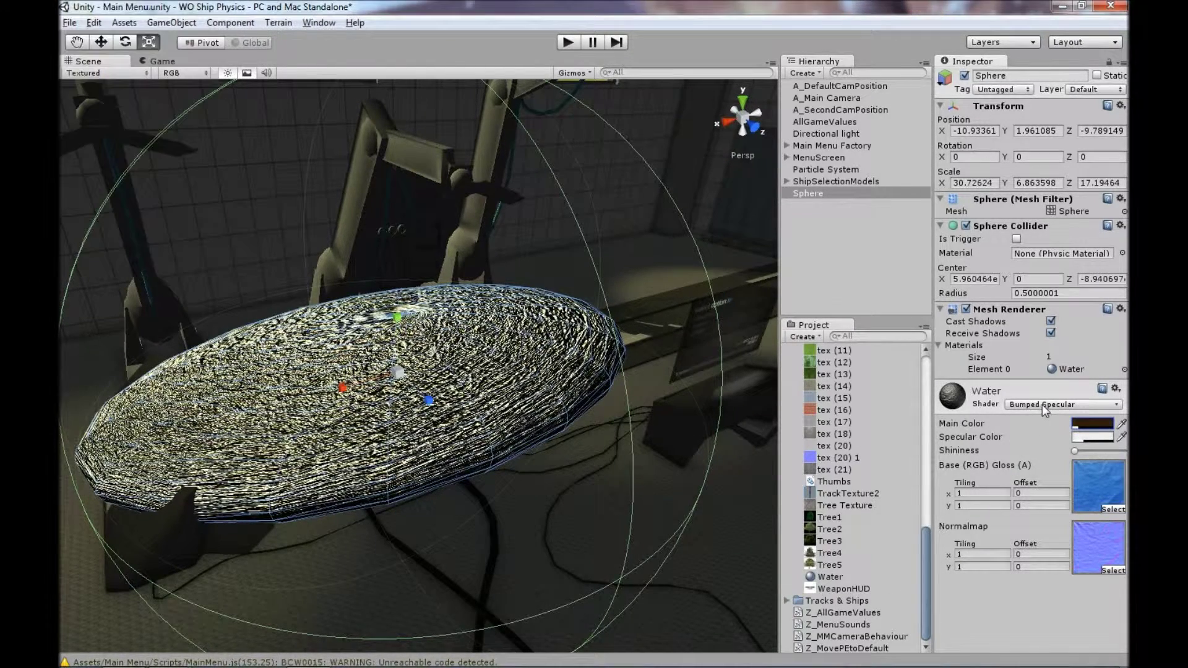
{"action": "left_click", "coordinate": [1118, 405]}
{"action": "mouse_move", "coordinate": [1066, 357]}
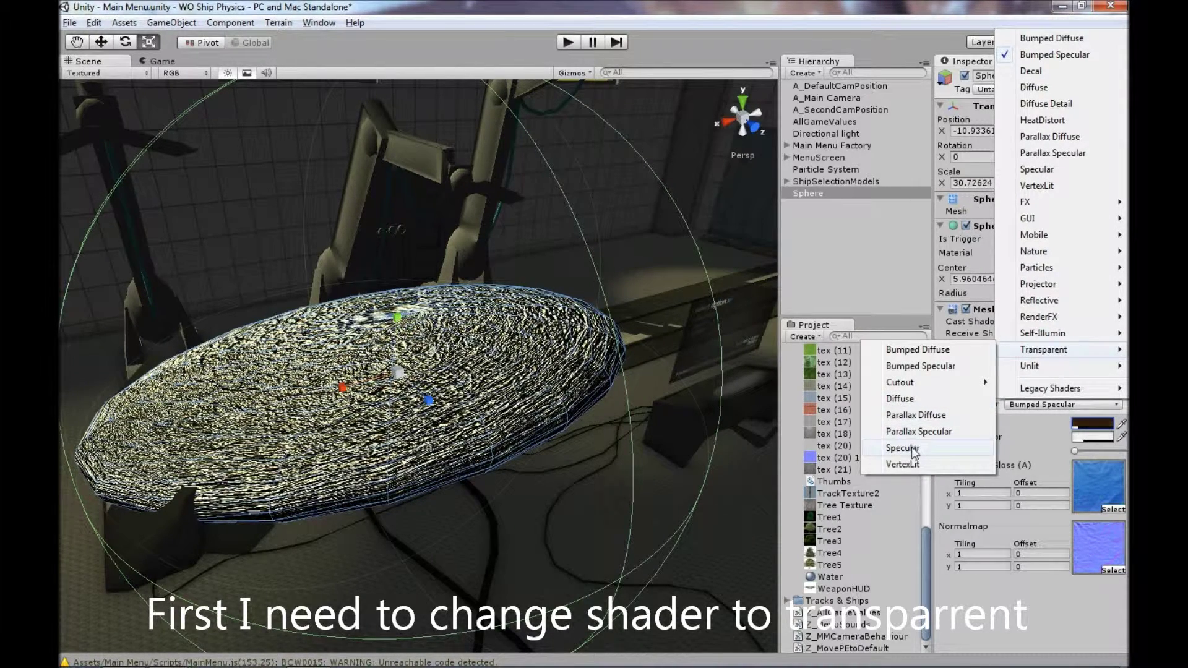
{"action": "left_click", "coordinate": [904, 448]}
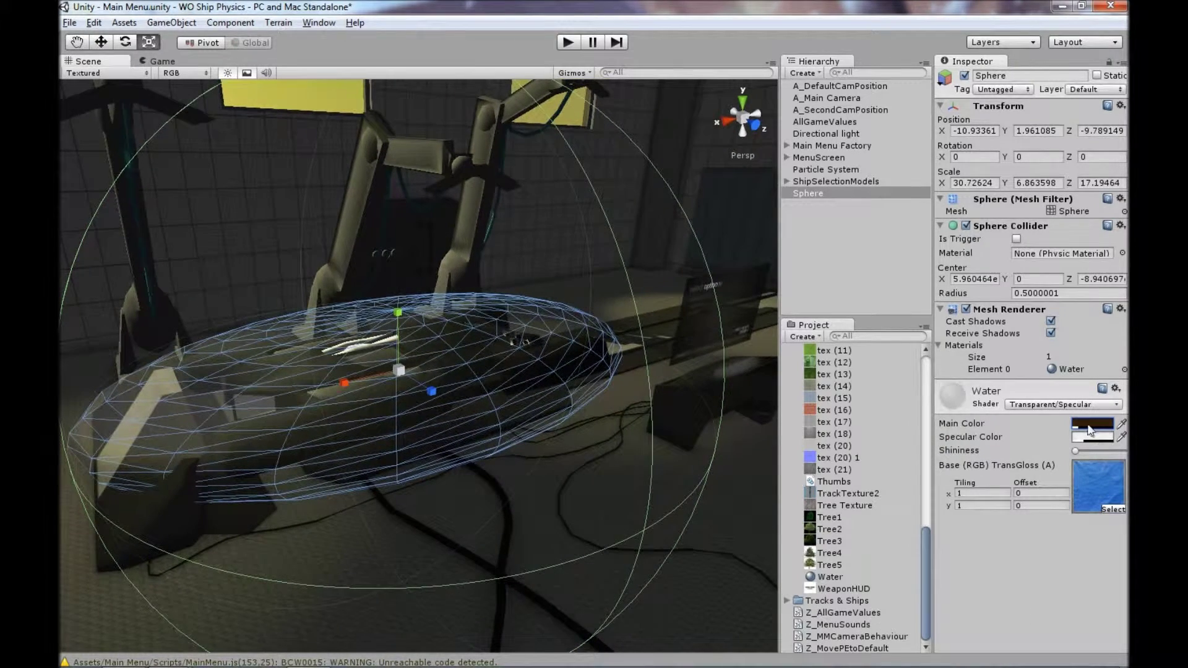
{"action": "left_click", "coordinate": [1092, 426]}
{"action": "left_click_drag", "start_coordinate": [121, 237], "coordinate": [121, 235]}
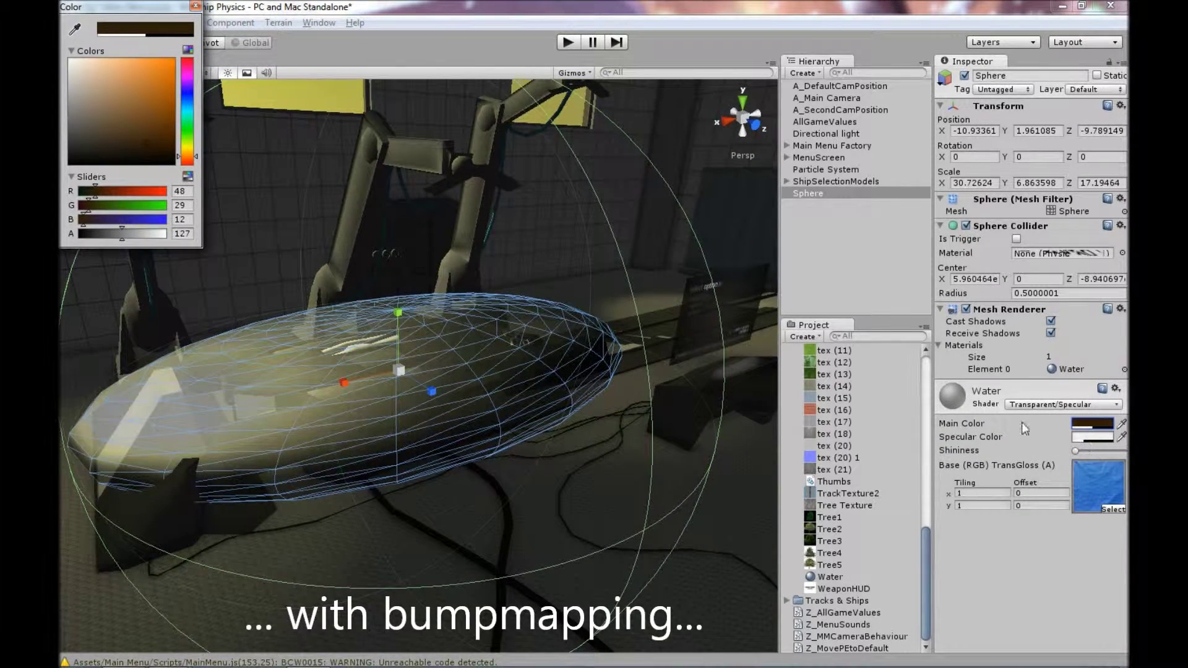
Step: Make the specular colour fully opaque and change the shader to Transparent/Bumped Specular
{"action": "left_click", "coordinate": [1061, 403]}
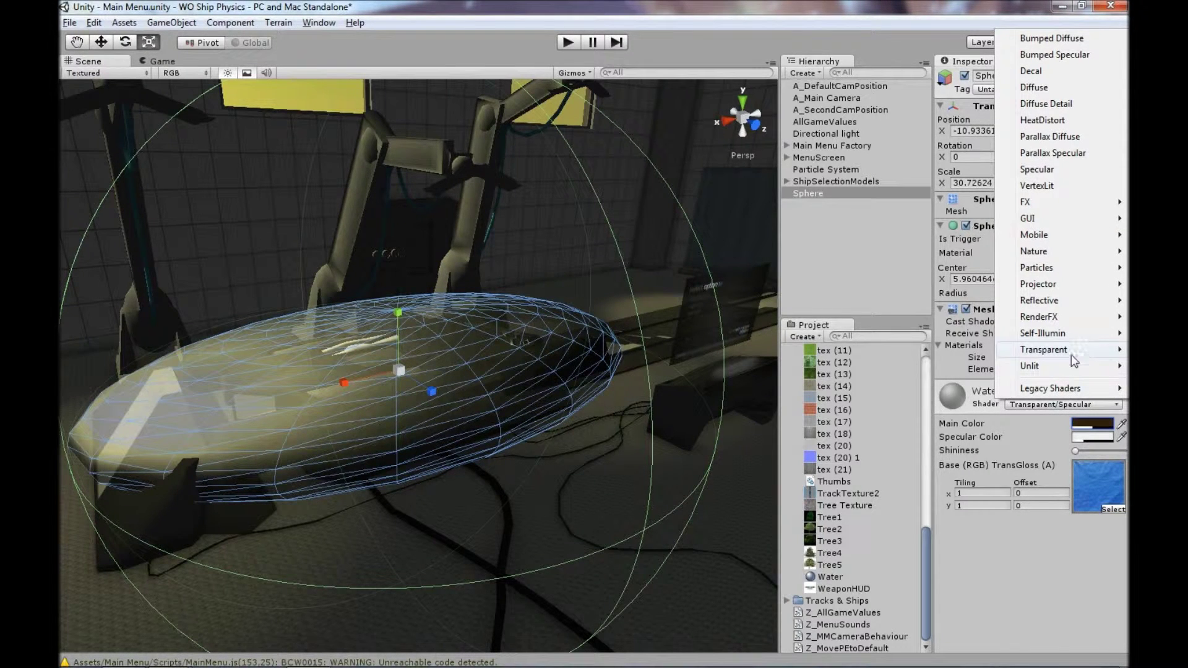
{"action": "mouse_move", "coordinate": [1069, 354]}
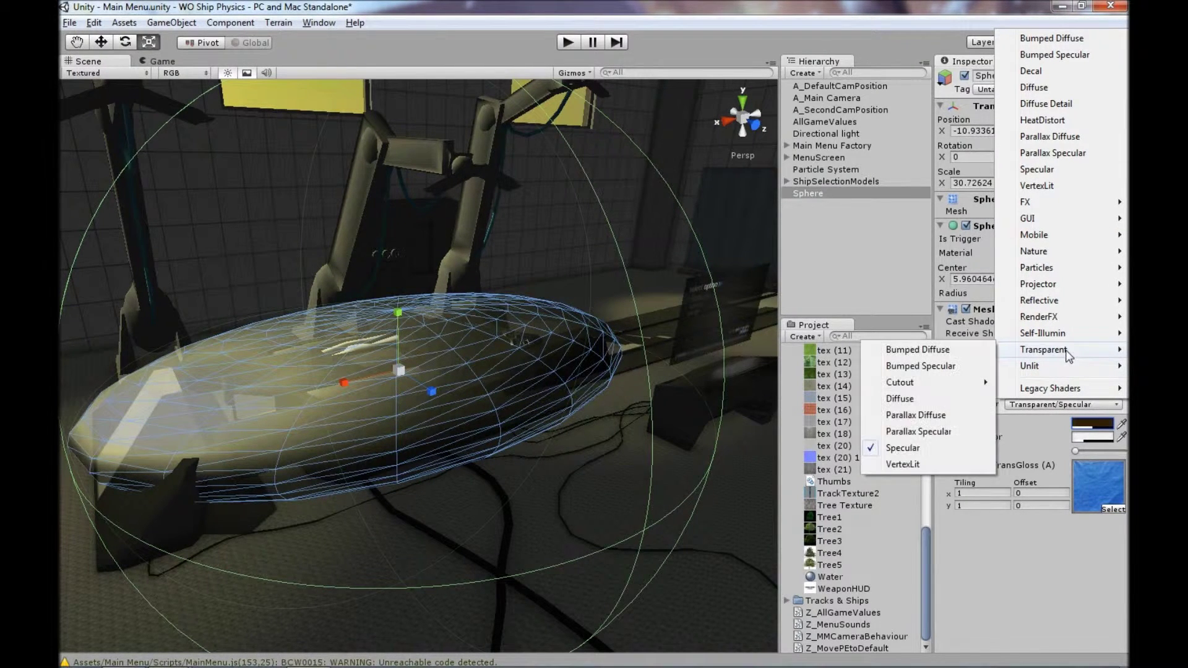
{"action": "left_click", "coordinate": [949, 492]}
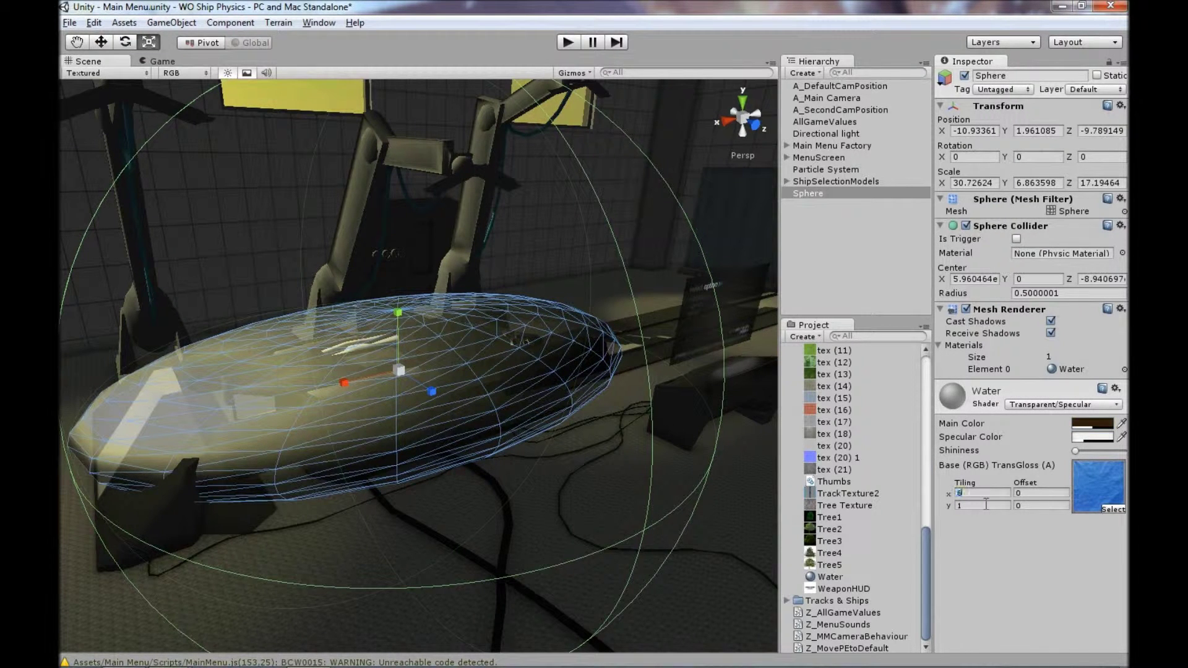
{"action": "left_click", "coordinate": [1088, 437]}
{"action": "left_click_drag", "start_coordinate": [103, 240], "coordinate": [170, 238]}
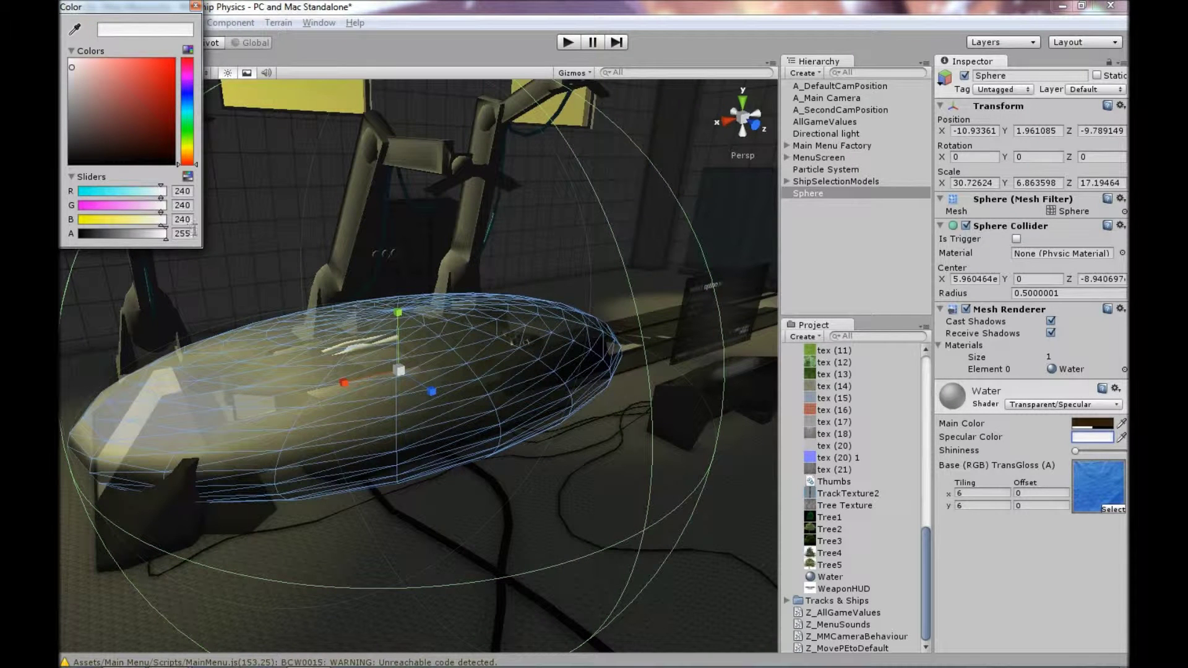
{"action": "left_click", "coordinate": [1067, 406]}
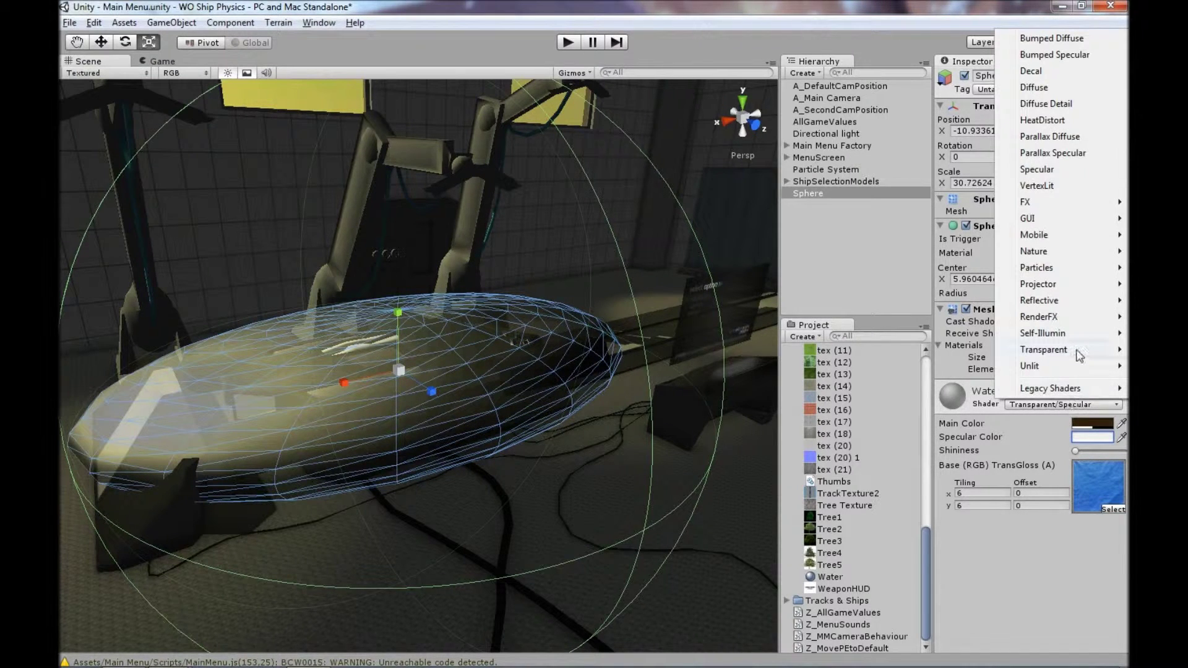
{"action": "mouse_move", "coordinate": [1080, 356]}
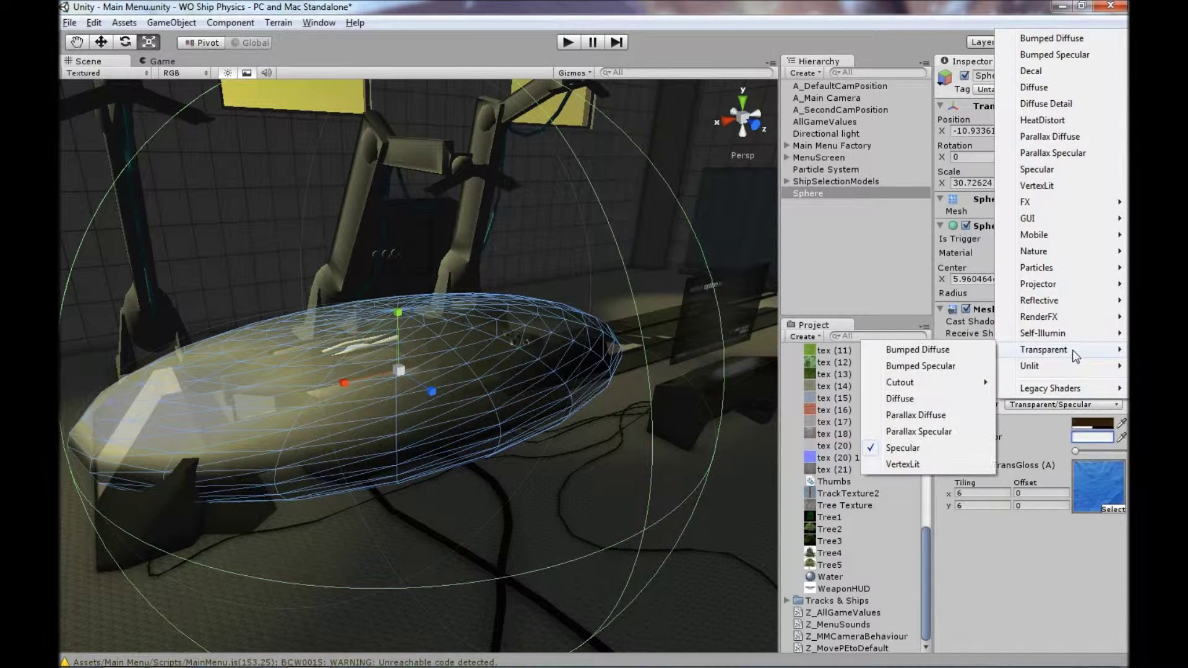
{"action": "left_click", "coordinate": [938, 367]}
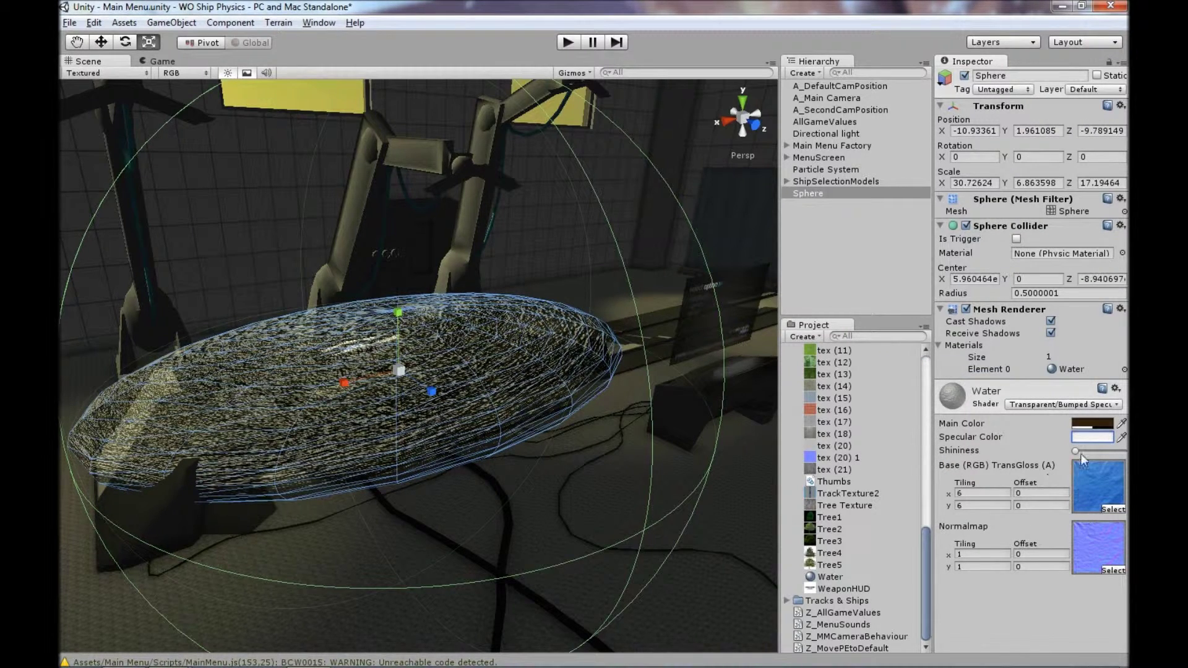
Step: Lower the specular colour's alpha and set the Normalmap tiling to 6 × 6
{"action": "left_click", "coordinate": [1092, 438]}
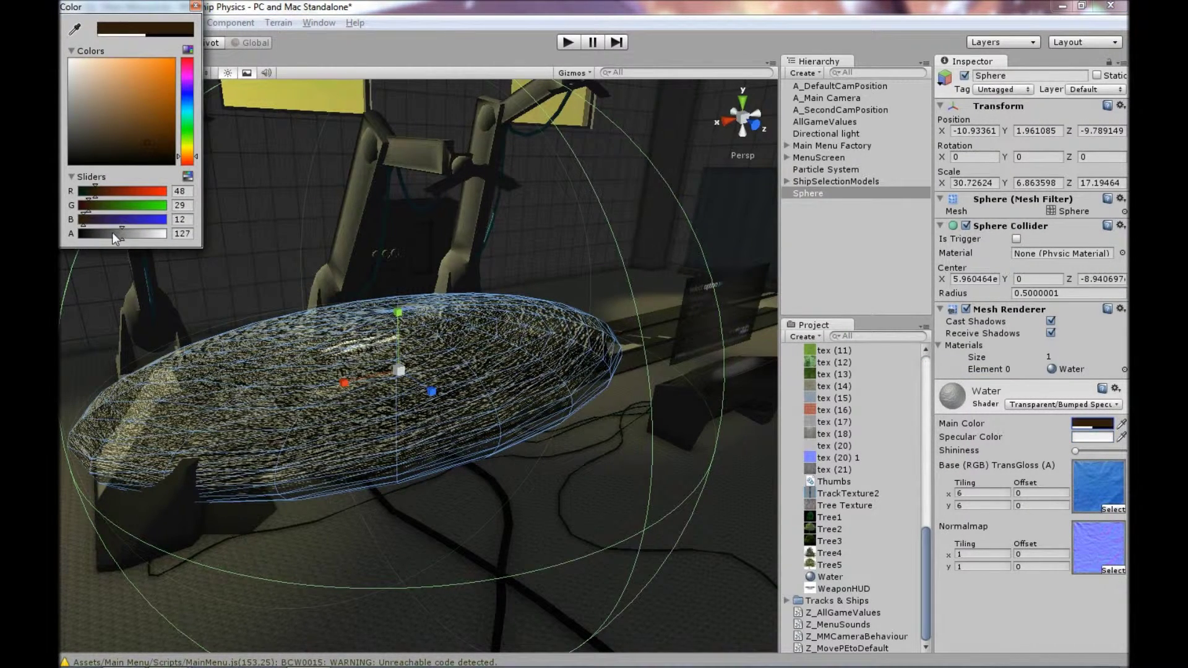
{"action": "left_click_drag", "start_coordinate": [113, 235], "coordinate": [104, 234]}
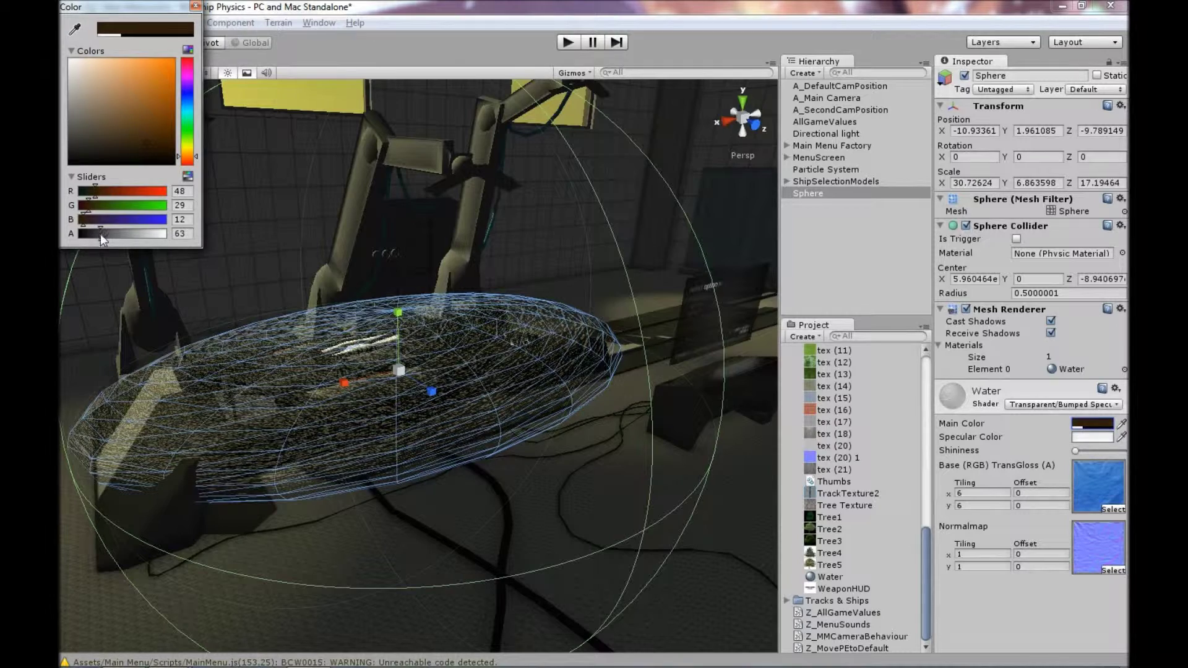
{"action": "left_click", "coordinate": [964, 593]}
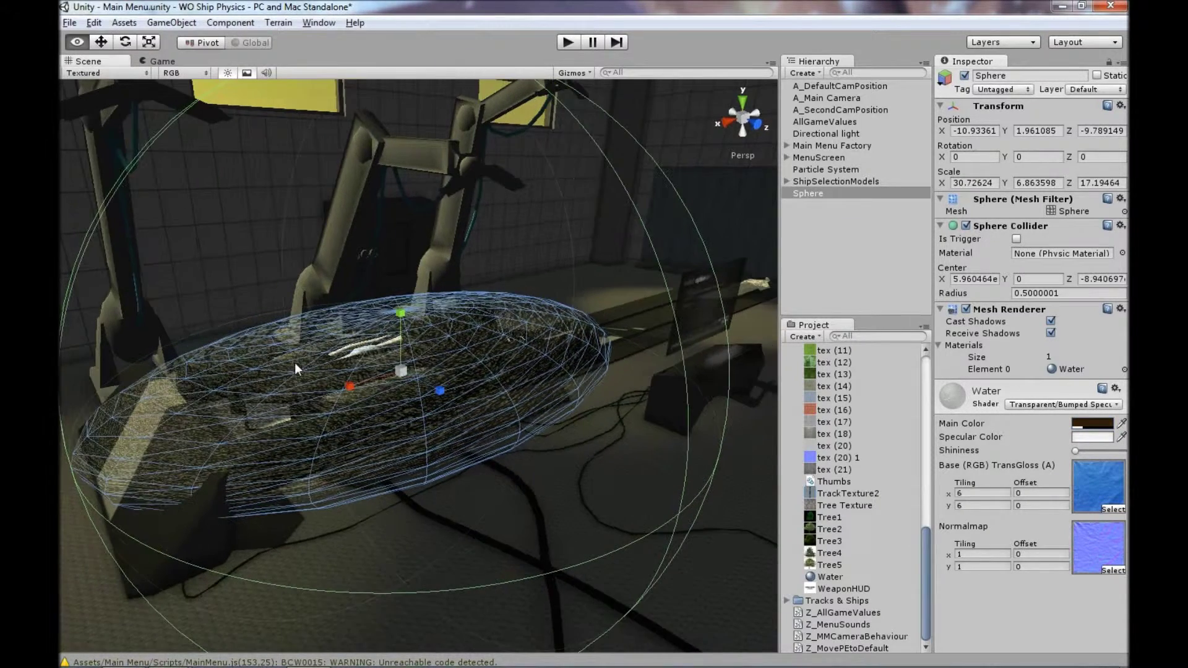
{"action": "left_click", "coordinate": [980, 552]}
{"action": "type", "text": "6"}
{"action": "key", "text": "Tab"}
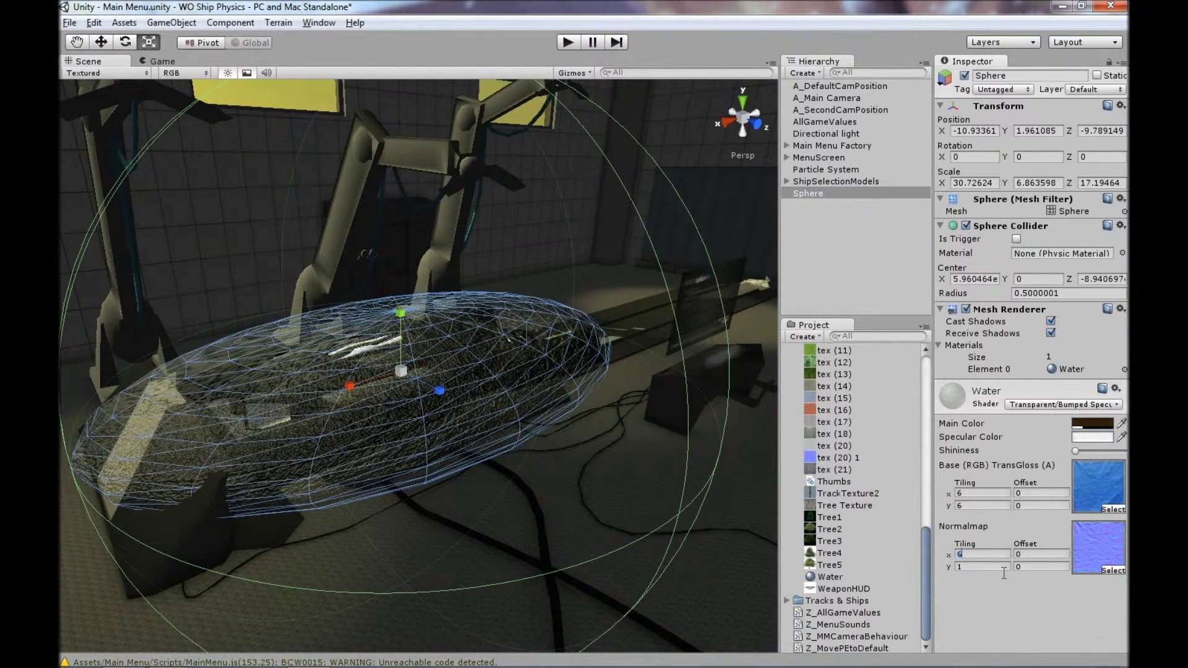
{"action": "type", "text": "6"}
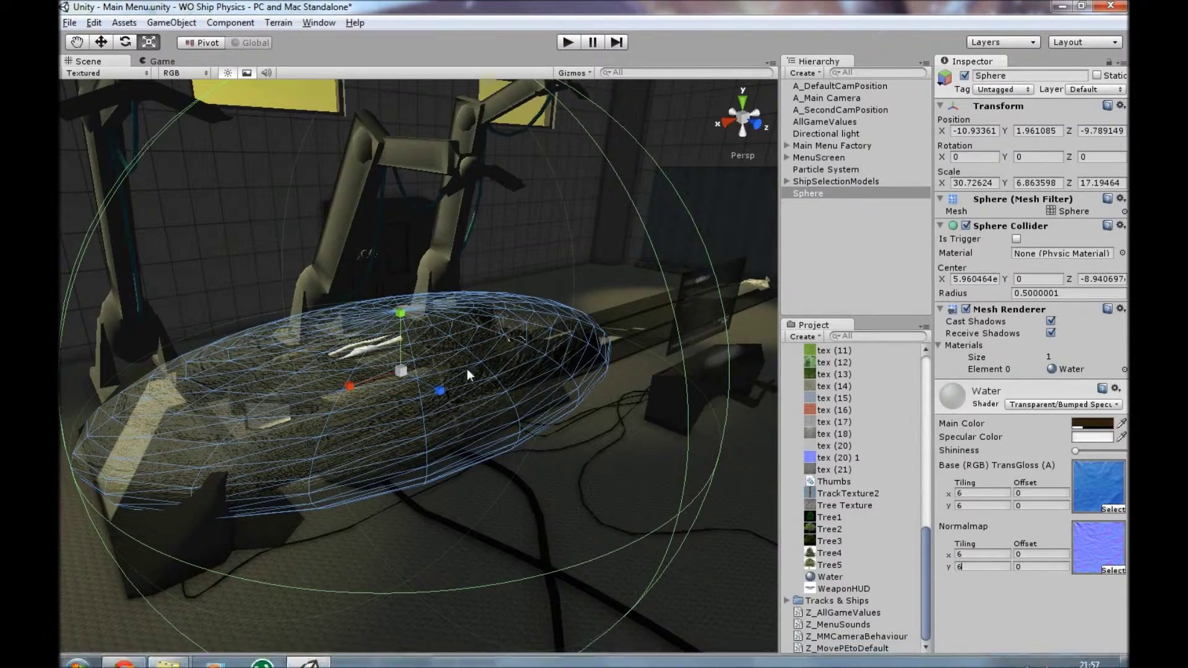
Step: Nudge the water Sphere along X to position -11.52766 with the Move tool
{"action": "left_click", "coordinate": [483, 365]}
{"action": "left_click_drag", "start_coordinate": [417, 412], "coordinate": [303, 501], "text": "alt"}
{"action": "left_click", "coordinate": [377, 373]}
{"action": "key", "text": "w"}
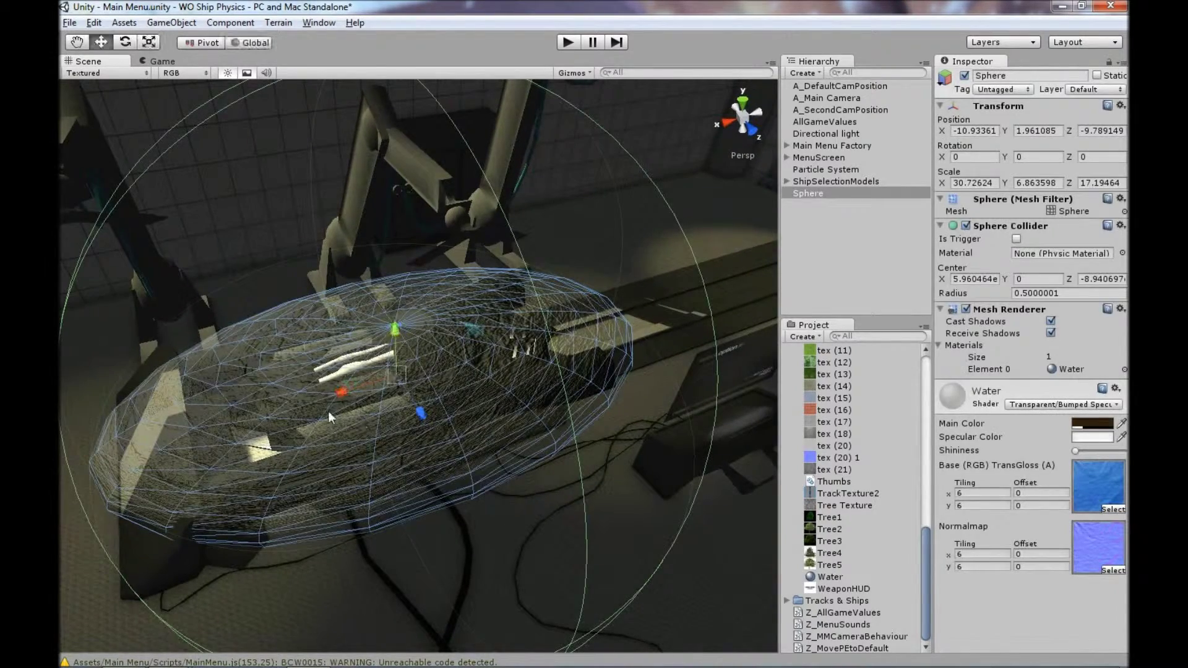
{"action": "left_click_drag", "start_coordinate": [339, 387], "coordinate": [403, 365]}
{"action": "left_click", "coordinate": [339, 429]}
{"action": "left_click_drag", "start_coordinate": [314, 462], "coordinate": [319, 247], "text": "alt"}
{"action": "left_click", "coordinate": [319, 23]}
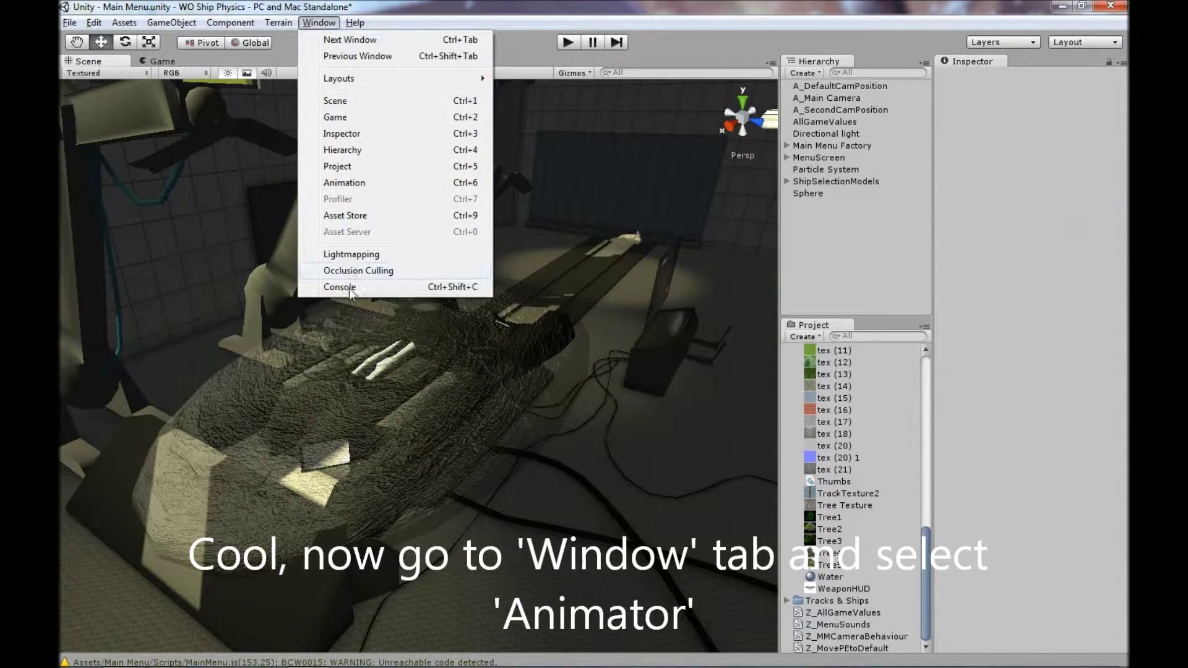
Step: Open the Animation window, dock it beneath the Scene view, and select the water Sphere
{"action": "left_click", "coordinate": [344, 182]}
{"action": "left_click_drag", "start_coordinate": [554, 250], "coordinate": [550, 271]}
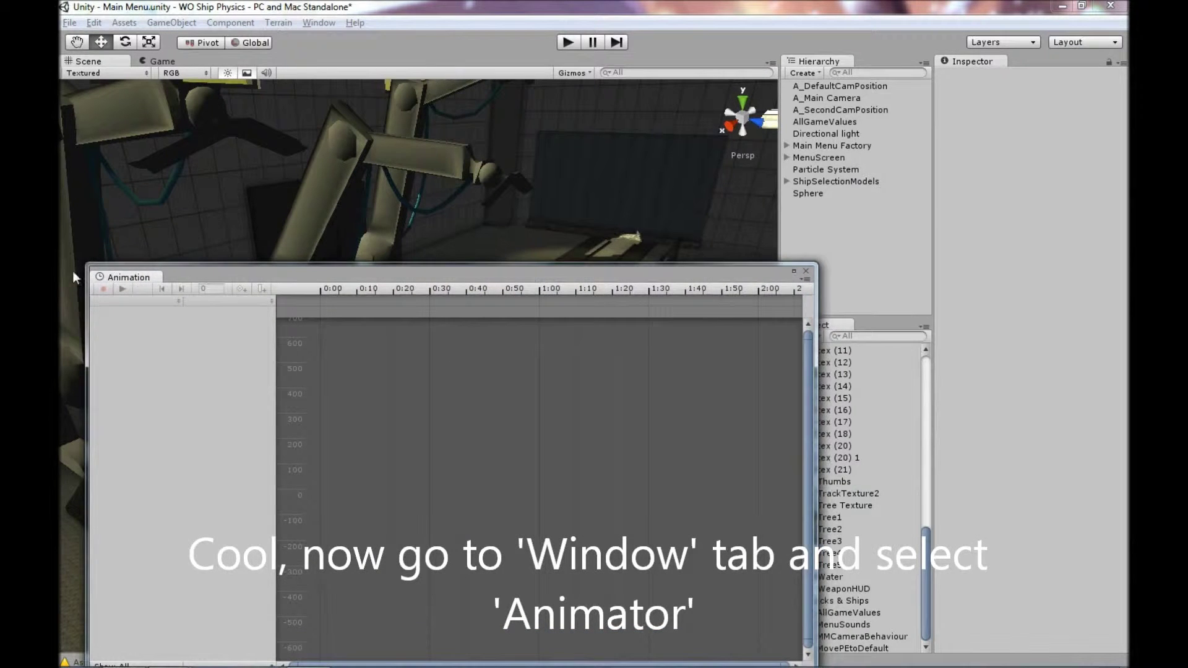
{"action": "left_click_drag", "start_coordinate": [128, 277], "coordinate": [124, 619]}
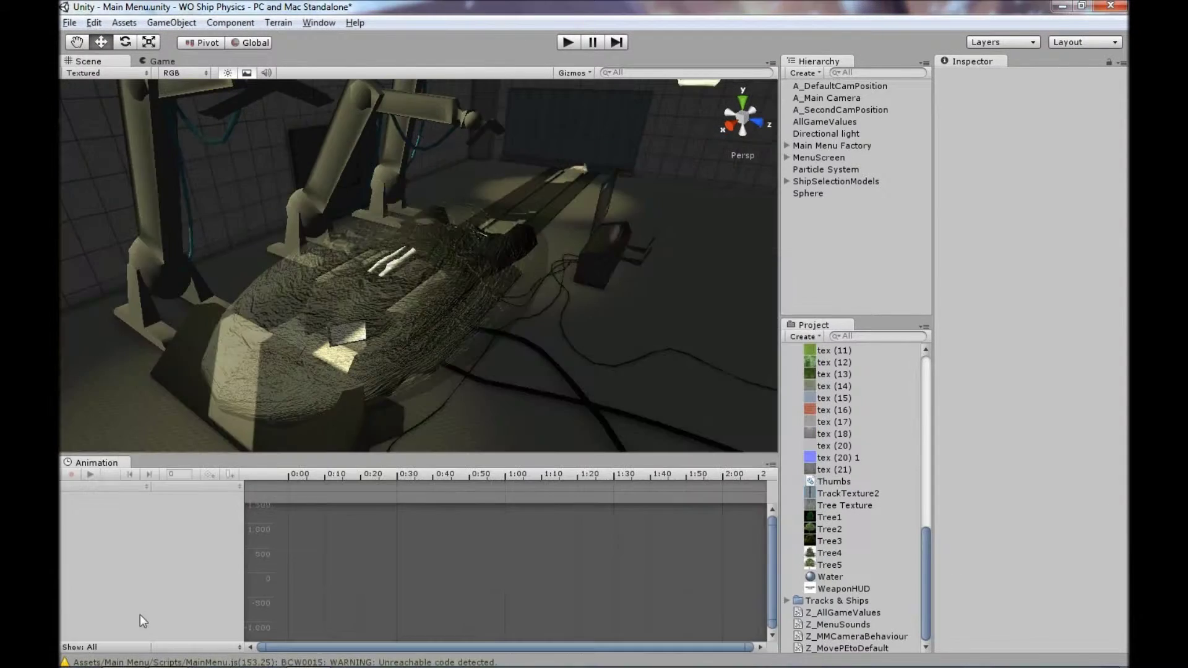
{"action": "left_click", "coordinate": [462, 331]}
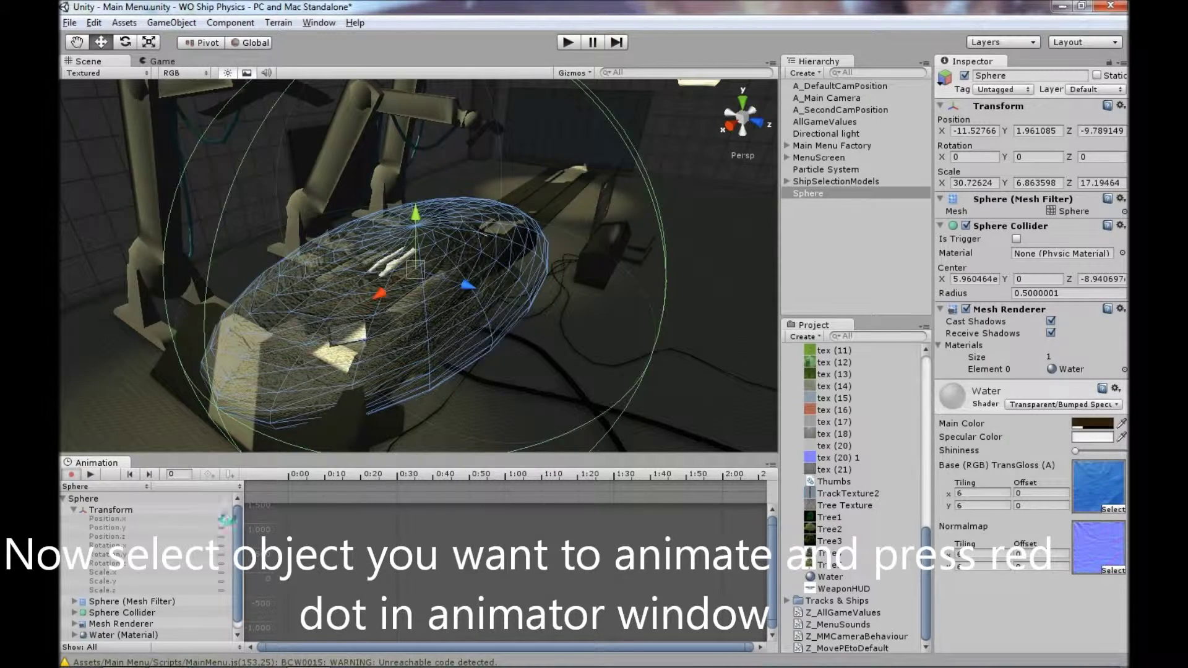
Step: Start recording the sphere's animation and save the clip as New Animation.anim in Assets
{"action": "left_click", "coordinate": [71, 474]}
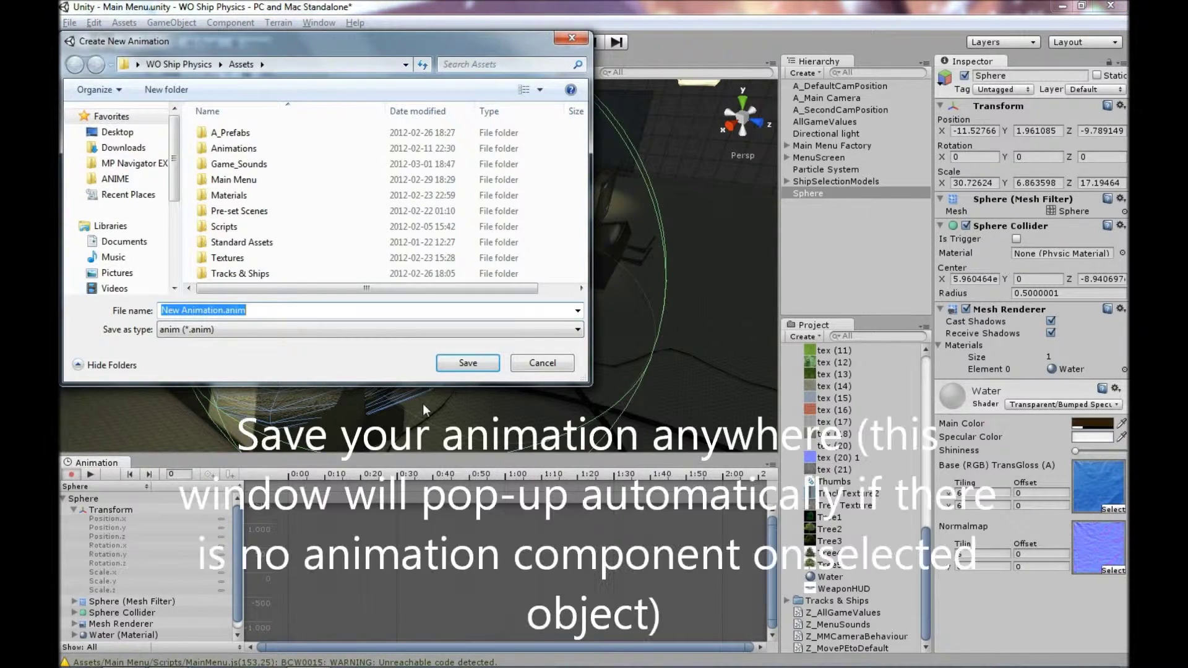
{"action": "left_click", "coordinate": [468, 364]}
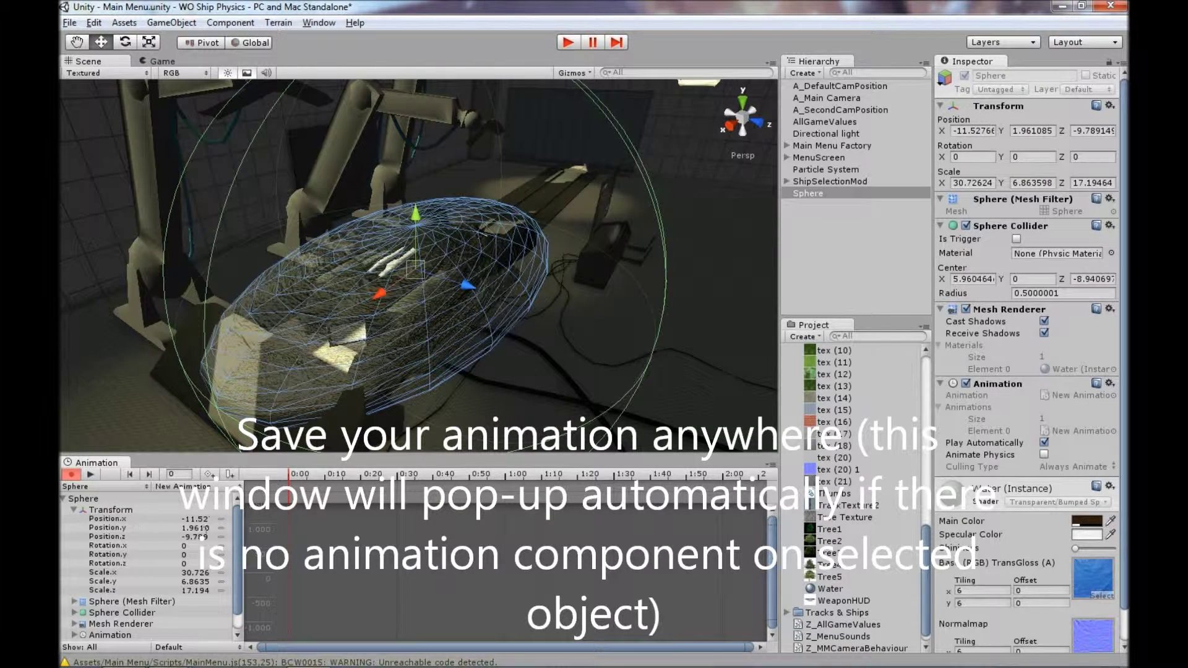
{"action": "left_click_drag", "start_coordinate": [237, 533], "coordinate": [239, 574]}
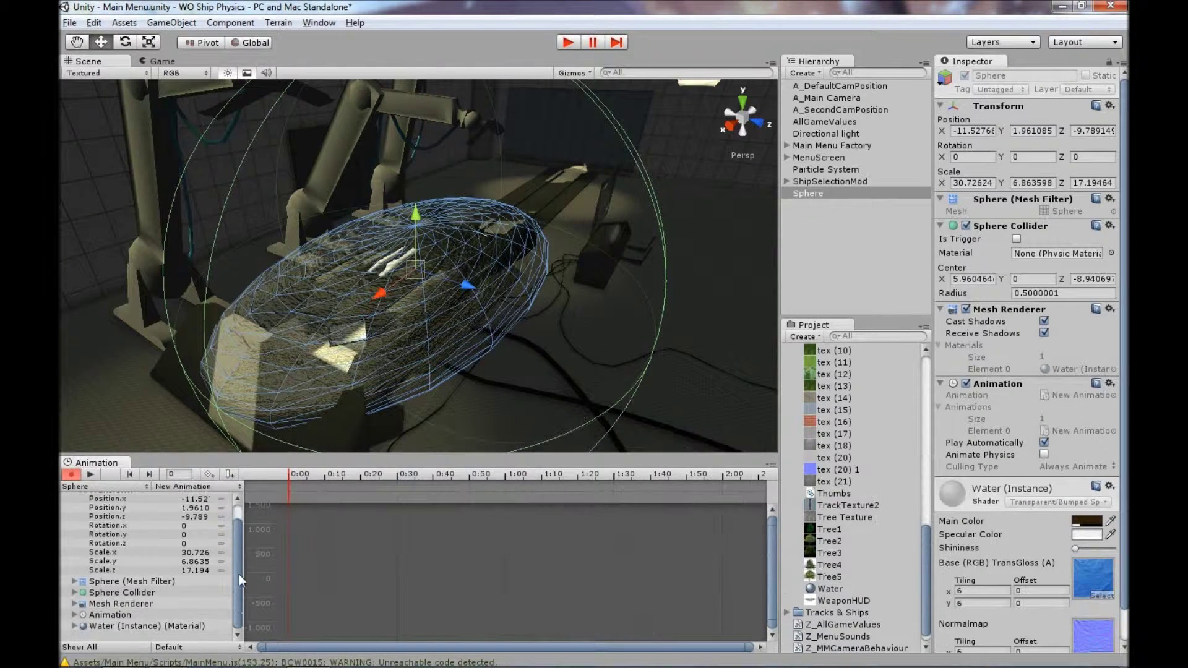
Step: Add curves for the water material's Main Tex.offset.x and Bump Map.offset.x
{"action": "left_click", "coordinate": [75, 626]}
{"action": "scroll", "coordinate": [239, 557], "scroll_direction": "down", "scroll_amount": 5}
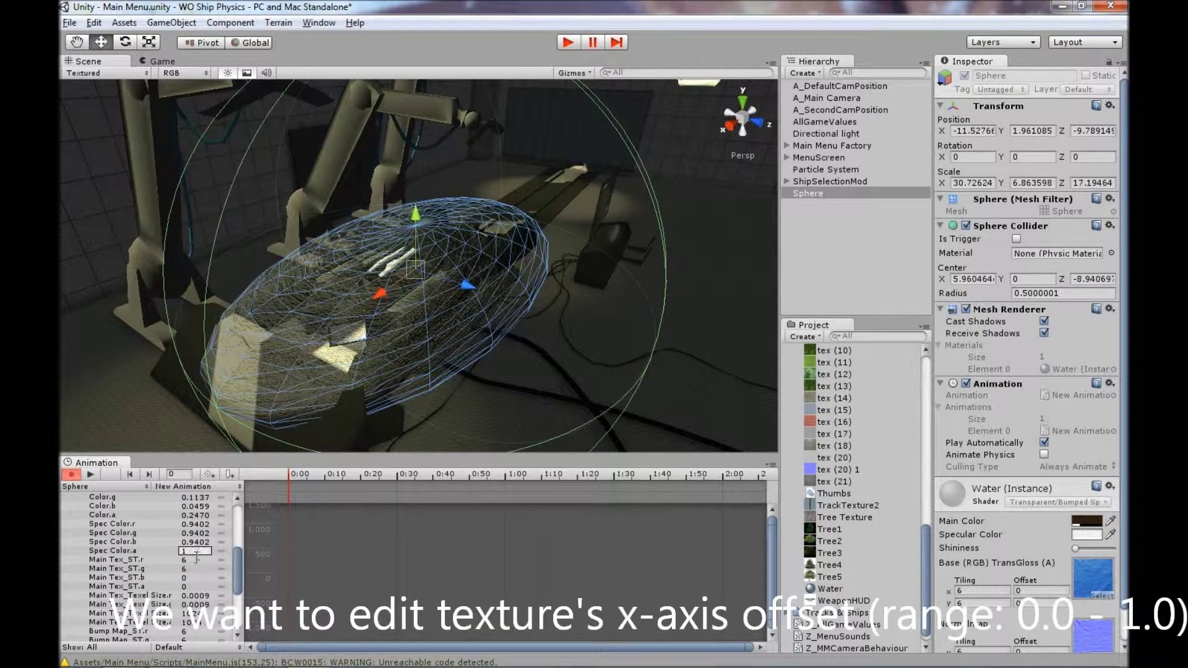
{"action": "left_click", "coordinate": [194, 587]}
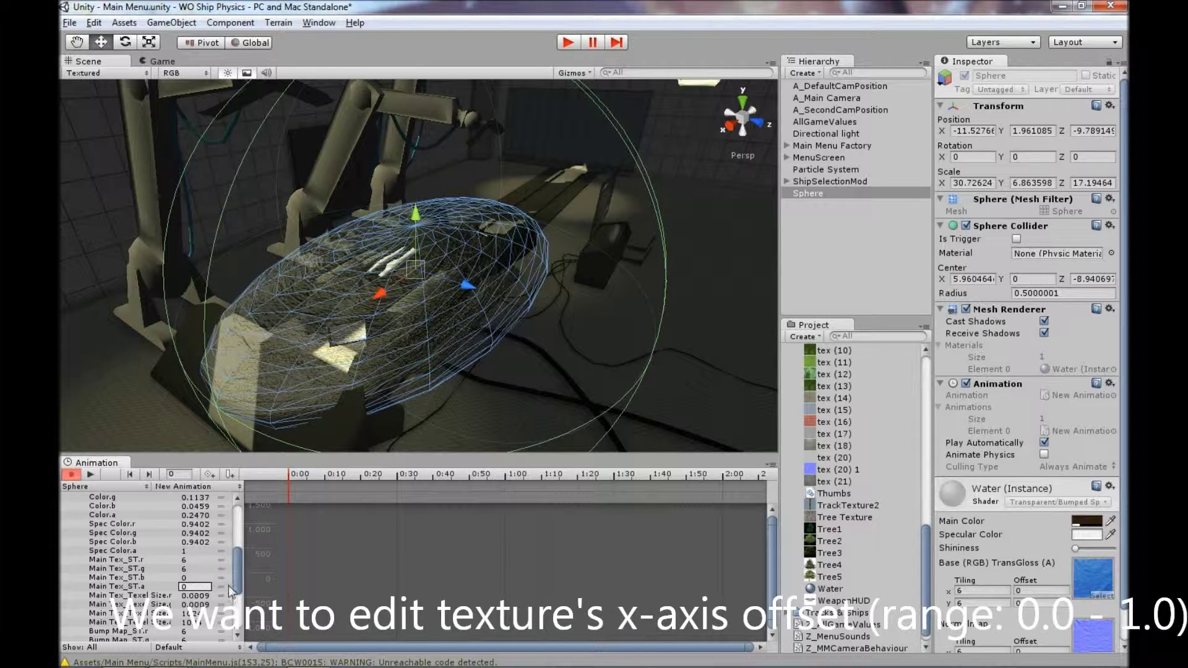
{"action": "scroll", "coordinate": [235, 608], "scroll_direction": "down", "scroll_amount": 5}
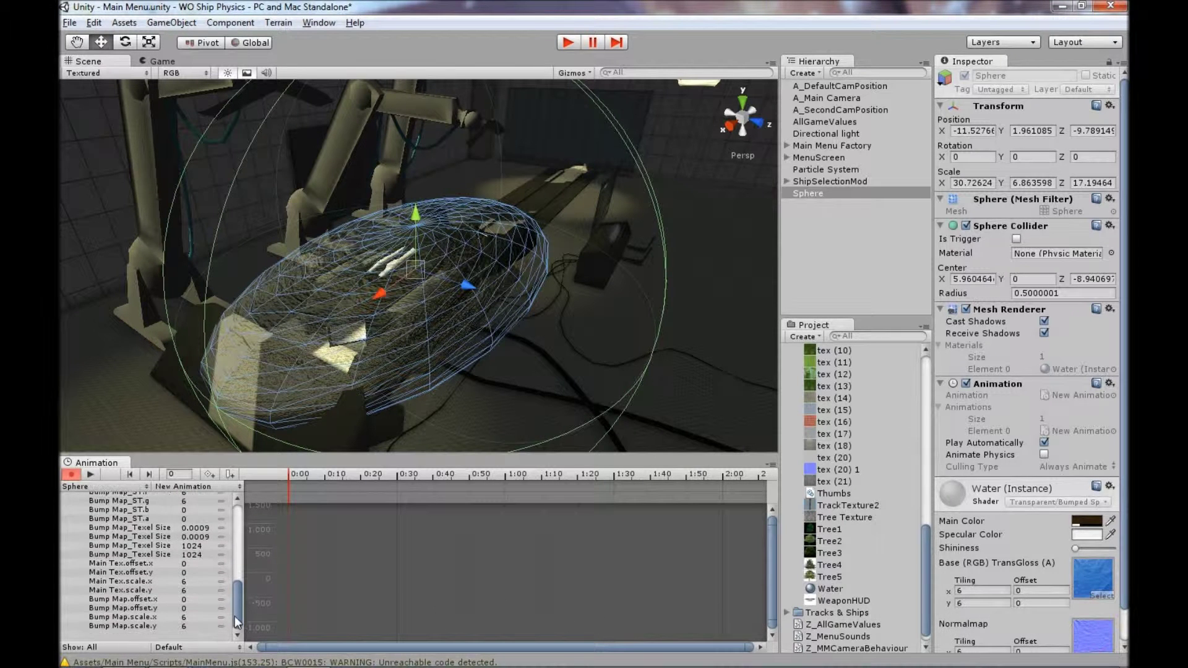
{"action": "left_click", "coordinate": [192, 564]}
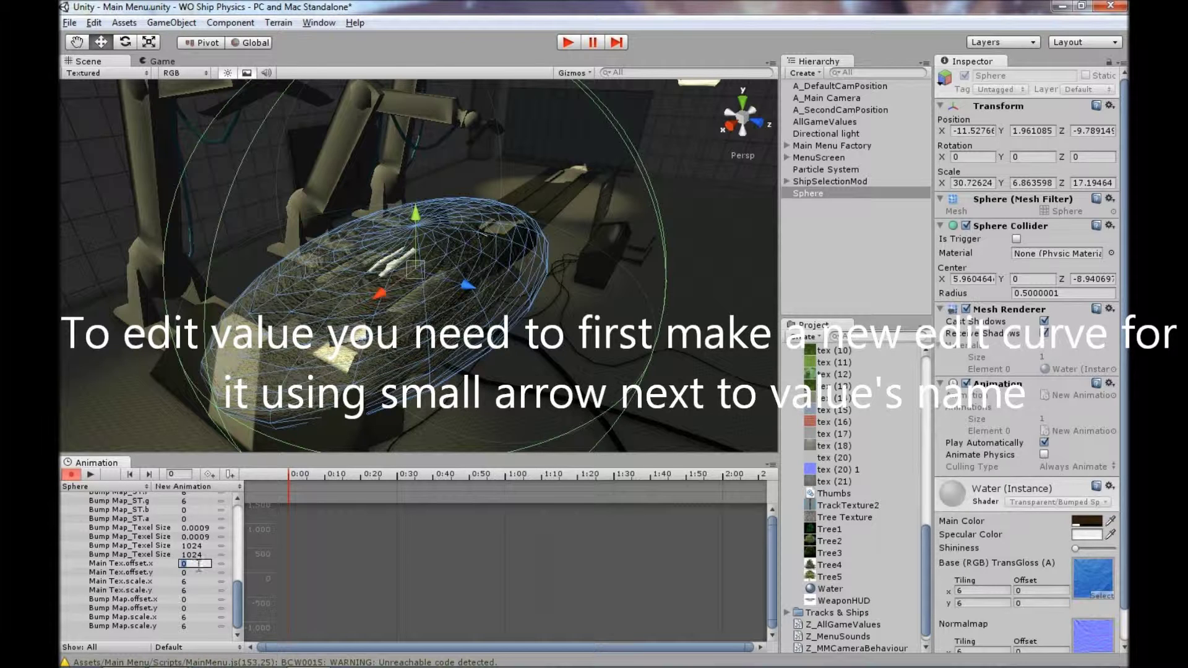
{"action": "left_click", "coordinate": [226, 565]}
{"action": "left_click", "coordinate": [261, 570]}
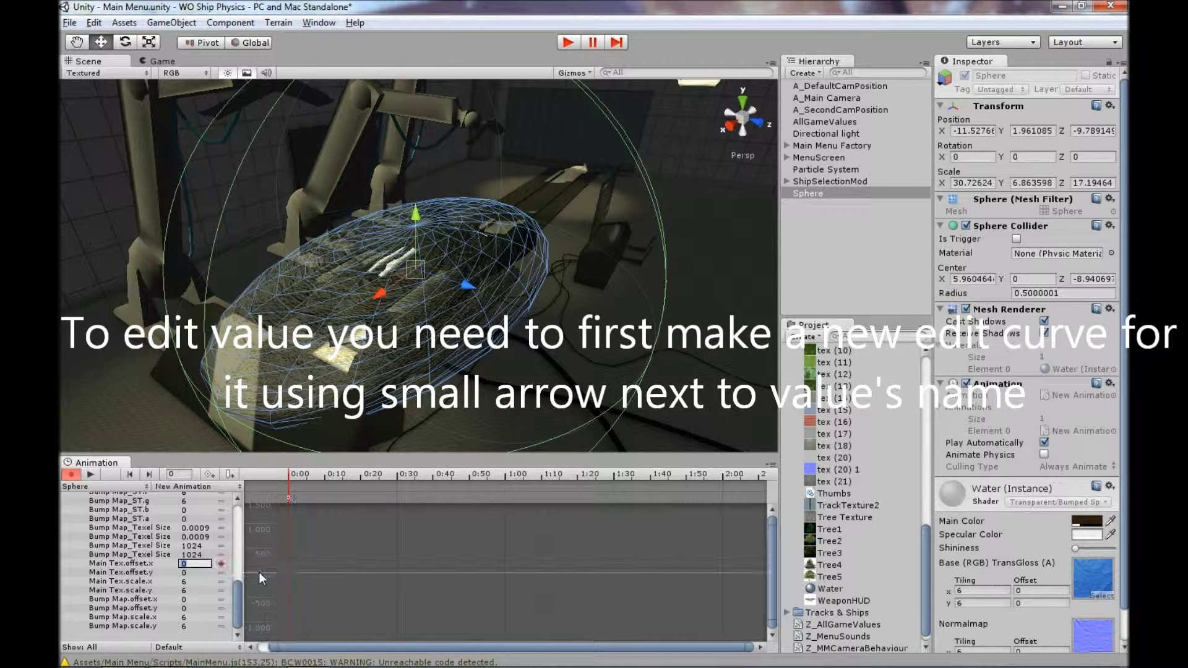
{"action": "left_click", "coordinate": [224, 602]}
{"action": "left_click", "coordinate": [269, 528]}
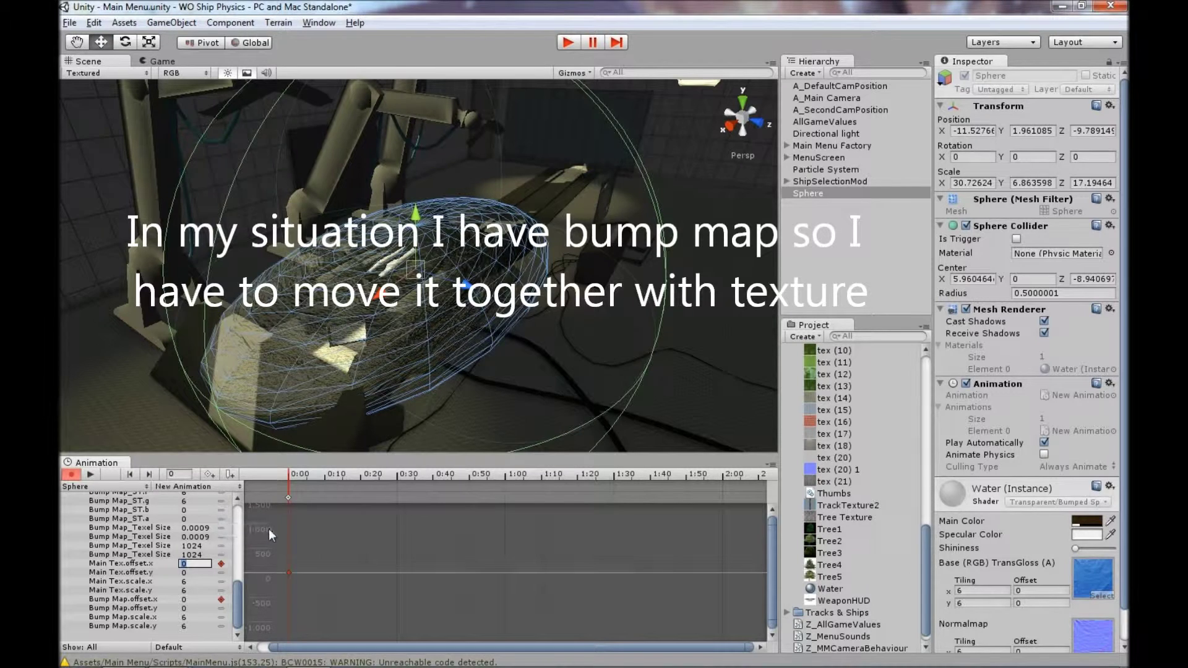
Step: Add a second keyframe at 0:30 setting Main Tex and Bump Map x-offsets to 1
{"action": "right_click", "coordinate": [397, 496]}
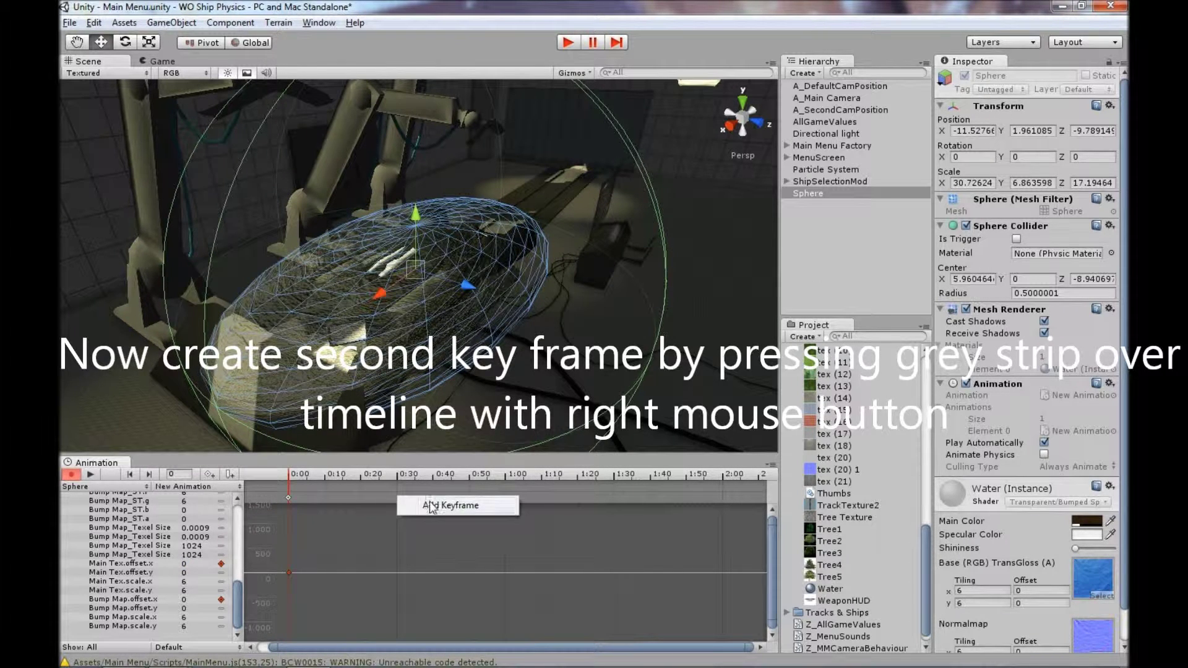
{"action": "left_click", "coordinate": [431, 506]}
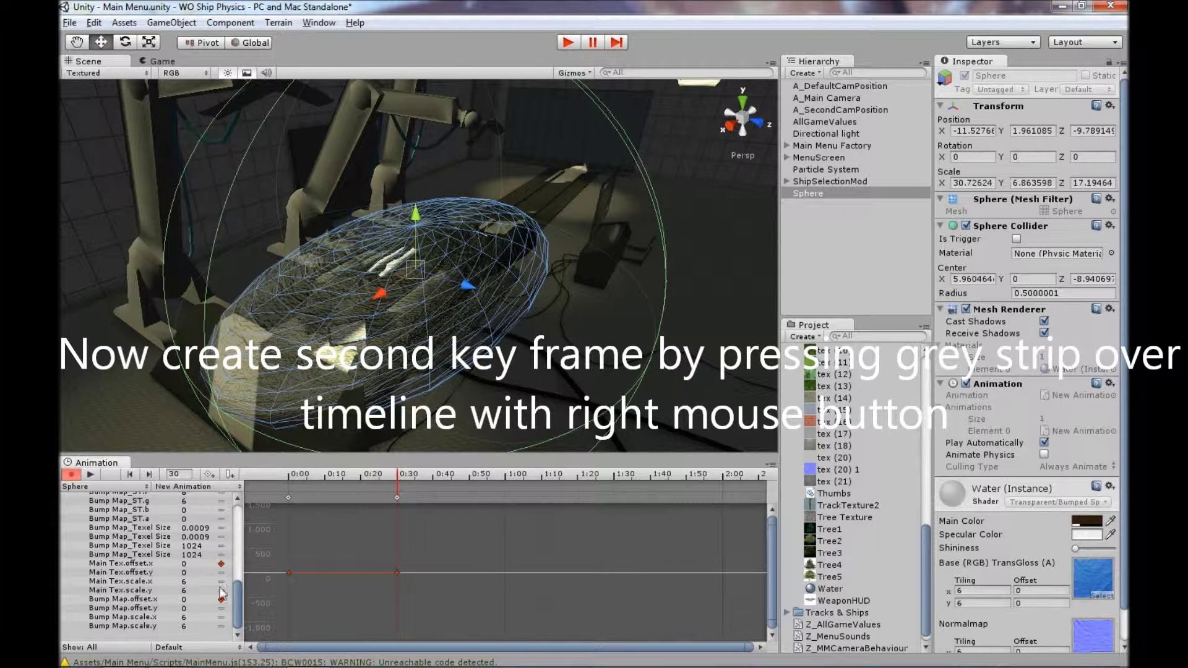
{"action": "left_click", "coordinate": [397, 498]}
{"action": "left_click", "coordinate": [190, 564]}
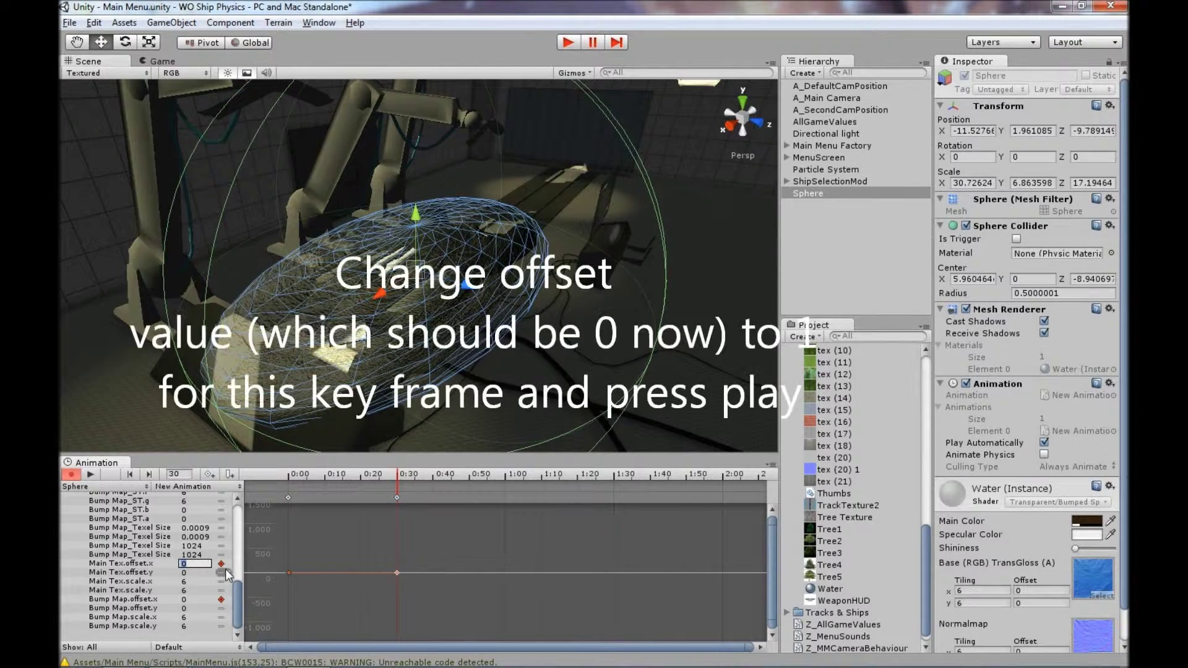
{"action": "type", "text": "1"}
{"action": "left_click", "coordinate": [194, 600]}
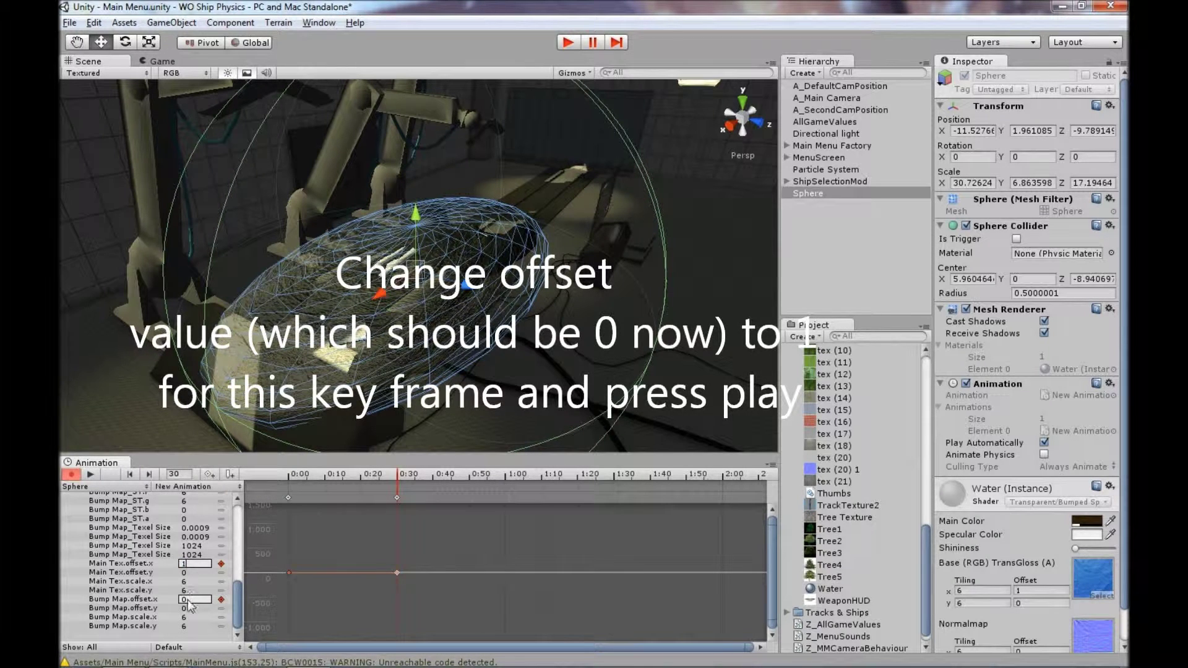
{"action": "type", "text": "1"}
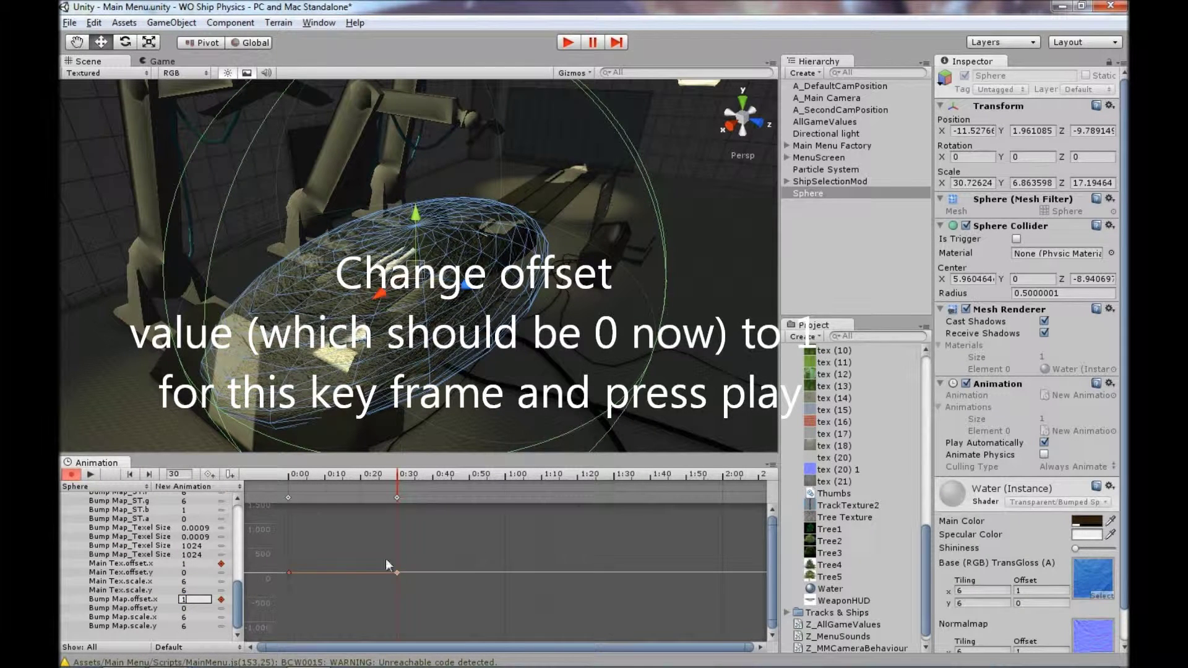
Step: Preview the scrolling water, then drag the second key from 0:30 to 1:00 to slow it
{"action": "left_click", "coordinate": [90, 477]}
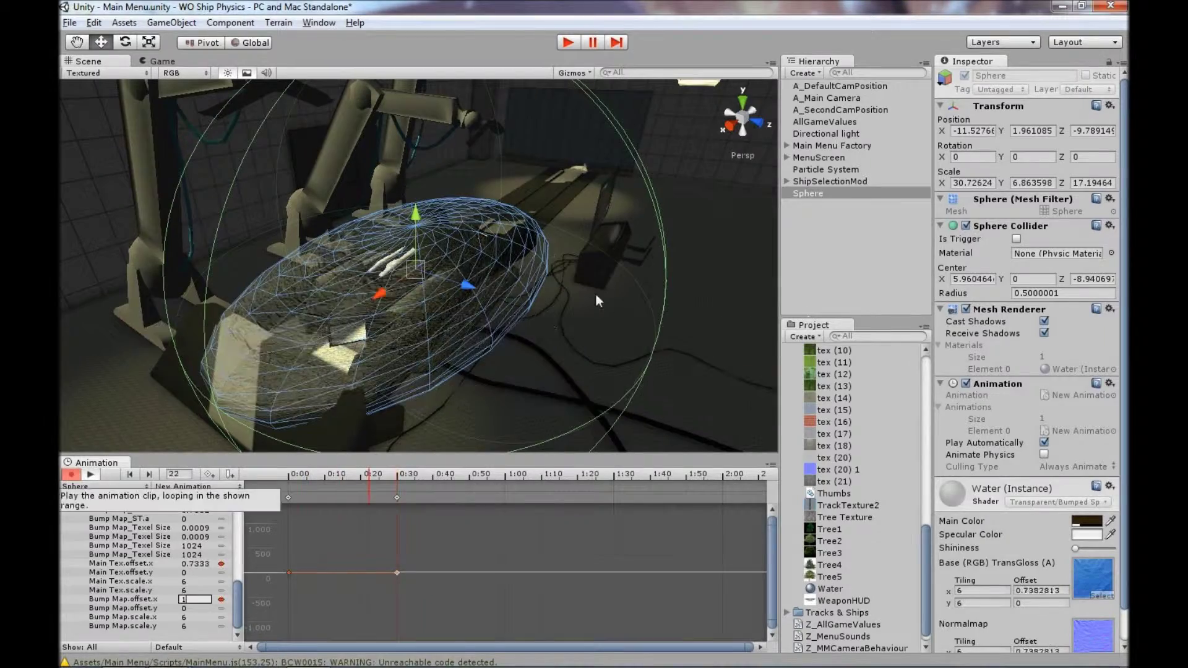
{"action": "scroll", "coordinate": [459, 273], "scroll_direction": "up", "scroll_amount": 5}
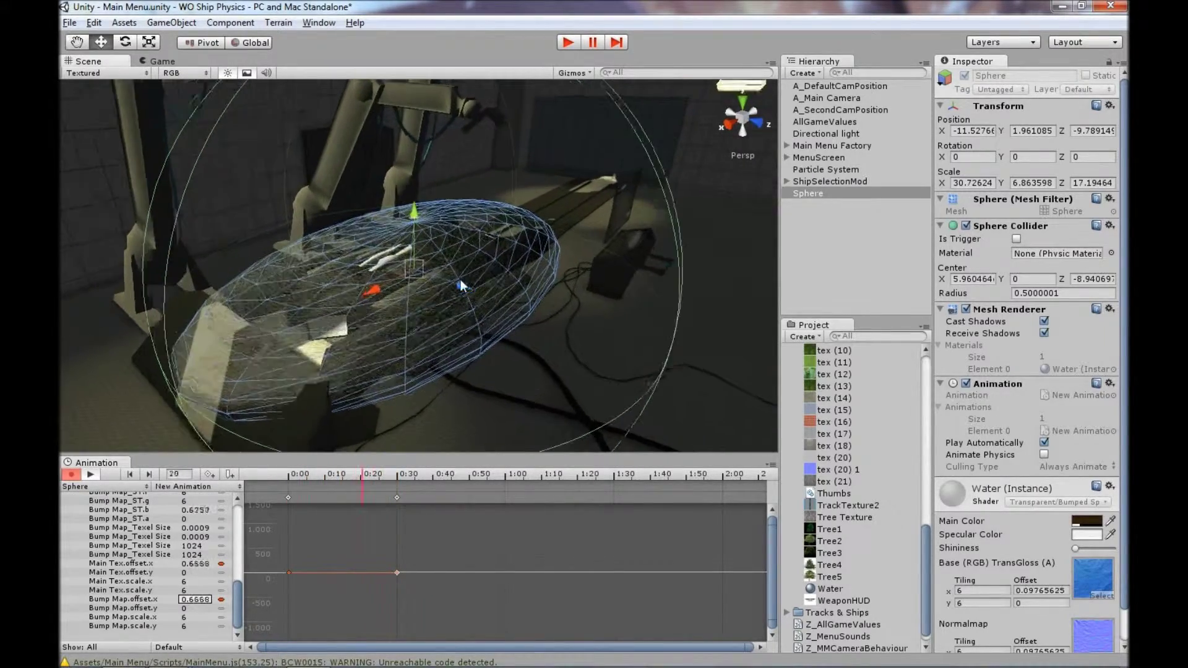
{"action": "left_click_drag", "start_coordinate": [461, 277], "coordinate": [436, 296], "text": "alt"}
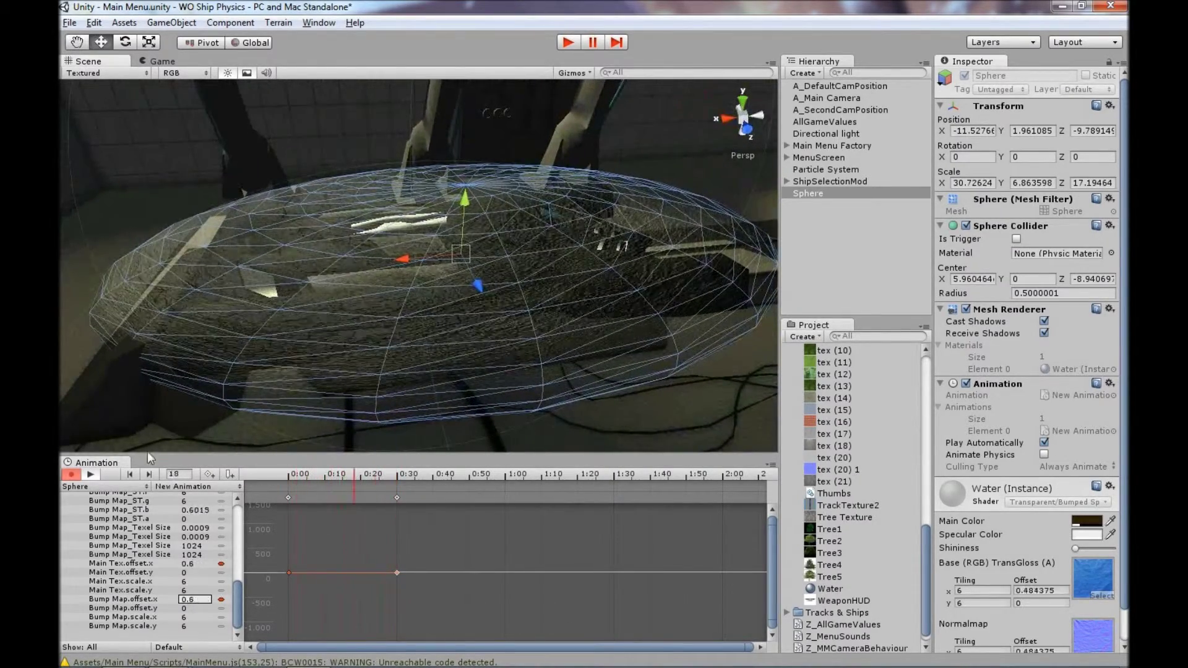
{"action": "type", "text": "1"}
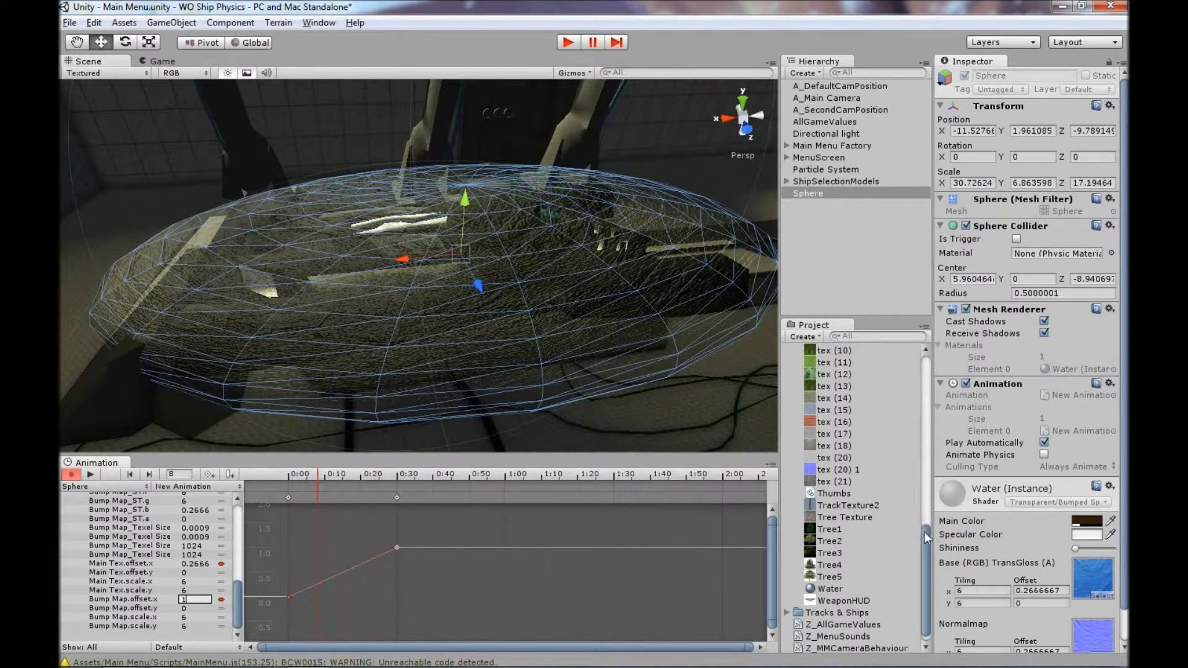
{"action": "scroll", "coordinate": [927, 537], "scroll_direction": "up", "scroll_amount": 2}
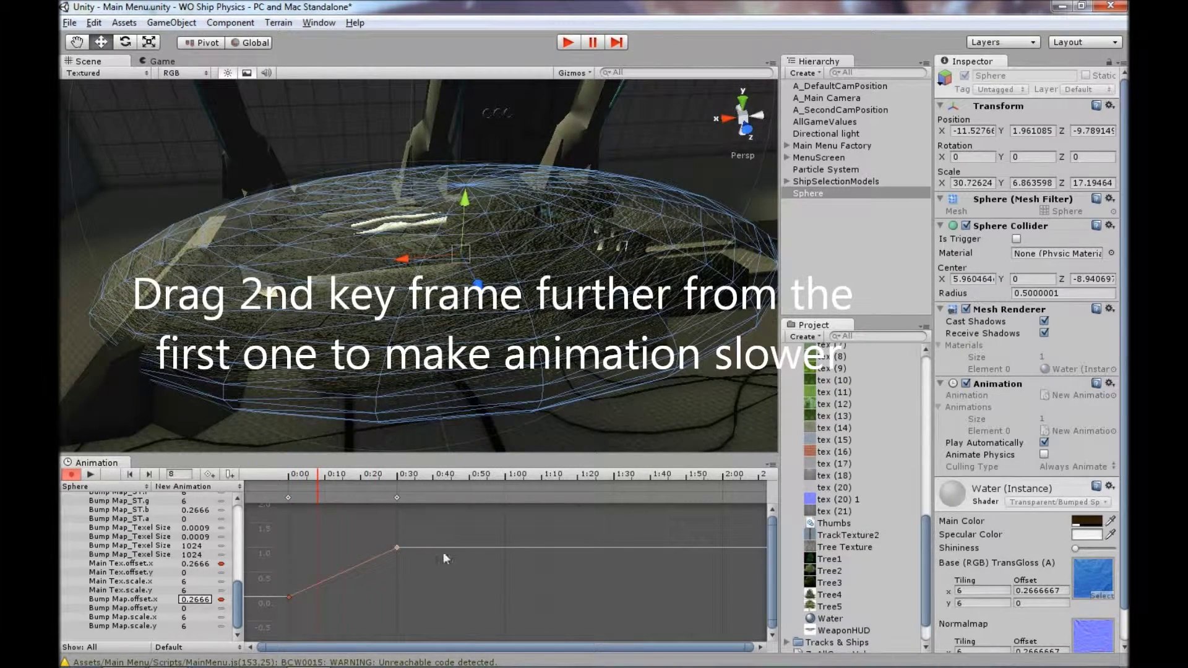
{"action": "left_click_drag", "start_coordinate": [397, 498], "coordinate": [506, 501]}
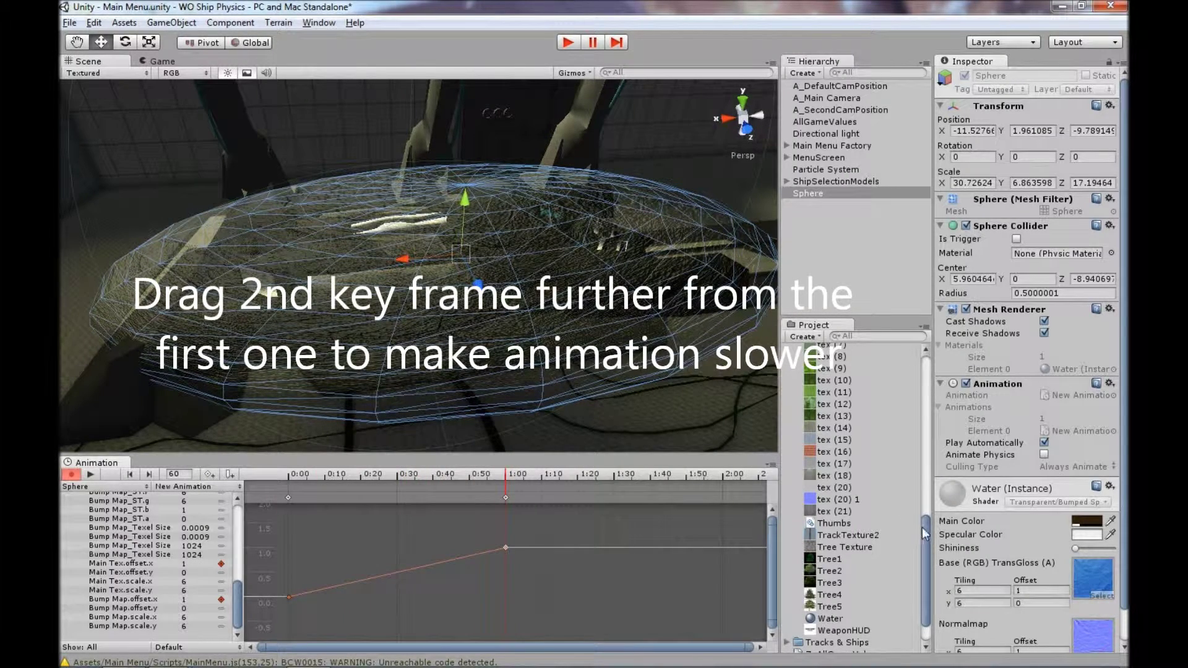
{"action": "scroll", "coordinate": [925, 547], "scroll_direction": "down", "scroll_amount": 3}
{"action": "left_click_drag", "start_coordinate": [923, 563], "coordinate": [922, 385]}
Step: Give the New Animation clip a sample rate of 30 and Loop wrap mode, then reselect Sphere
{"action": "left_click", "coordinate": [799, 469]}
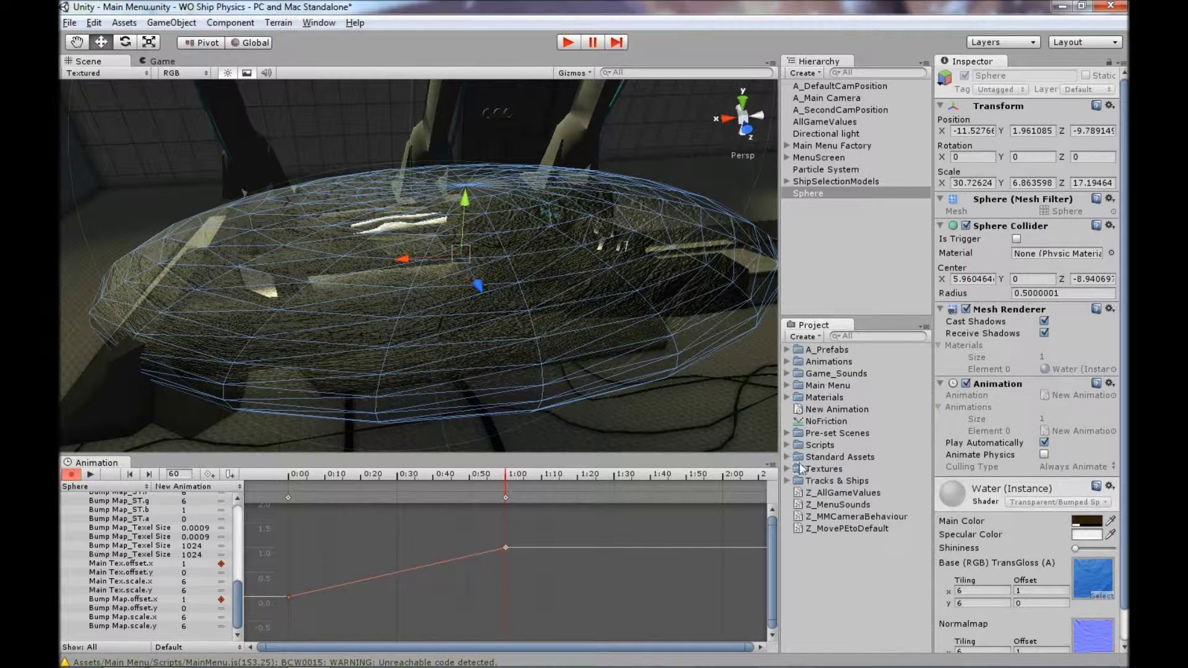
{"action": "left_click", "coordinate": [833, 411]}
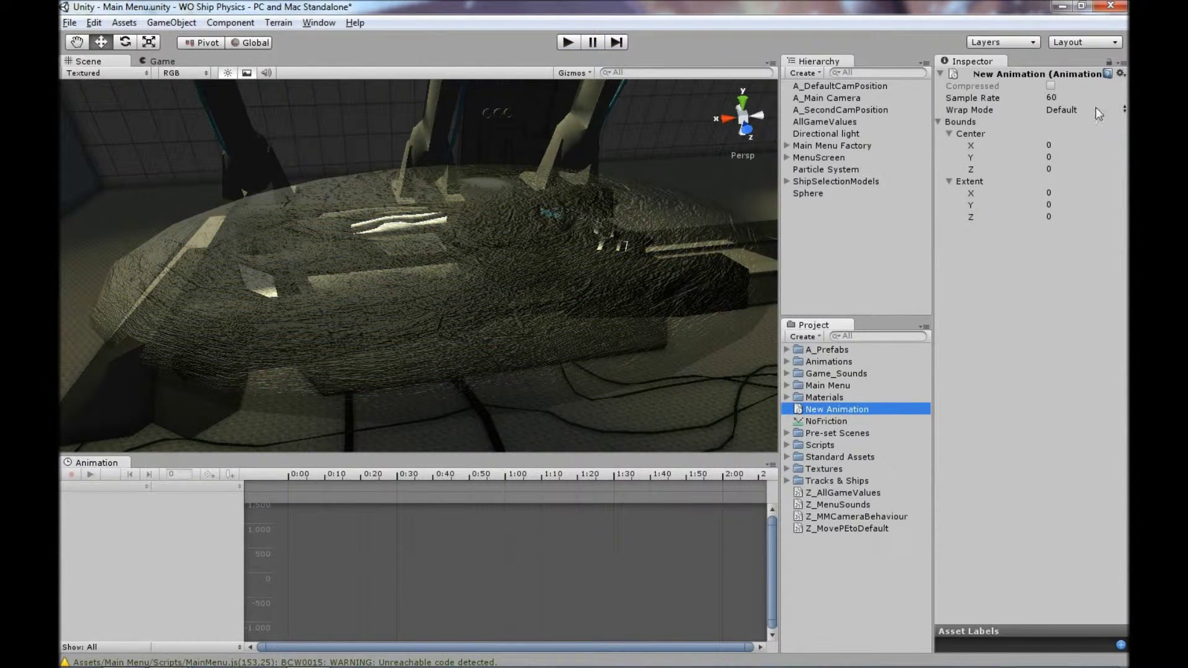
{"action": "left_click", "coordinate": [1074, 98]}
{"action": "type", "text": "30"}
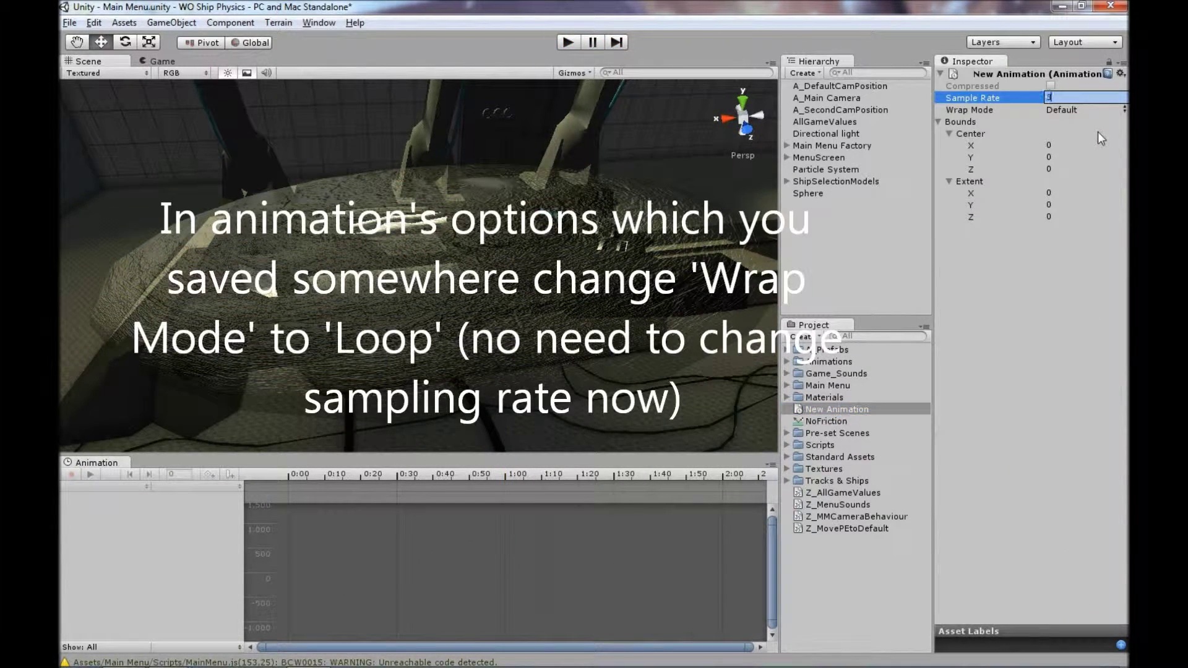
{"action": "left_click", "coordinate": [1068, 110]}
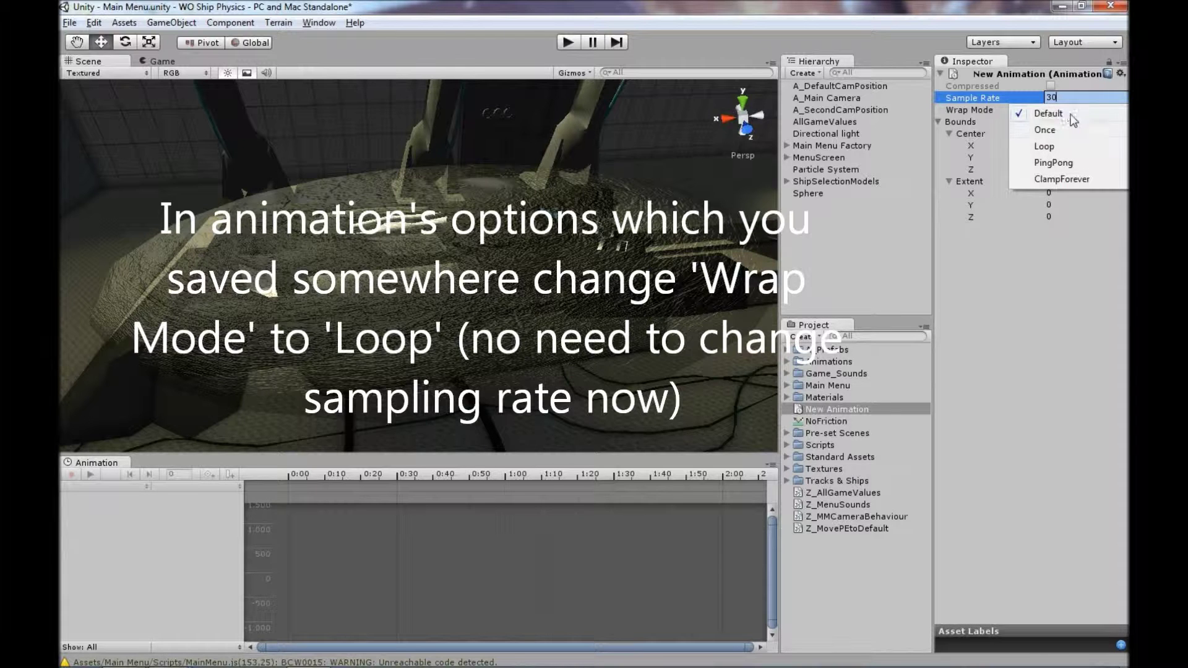
{"action": "left_click", "coordinate": [1053, 148]}
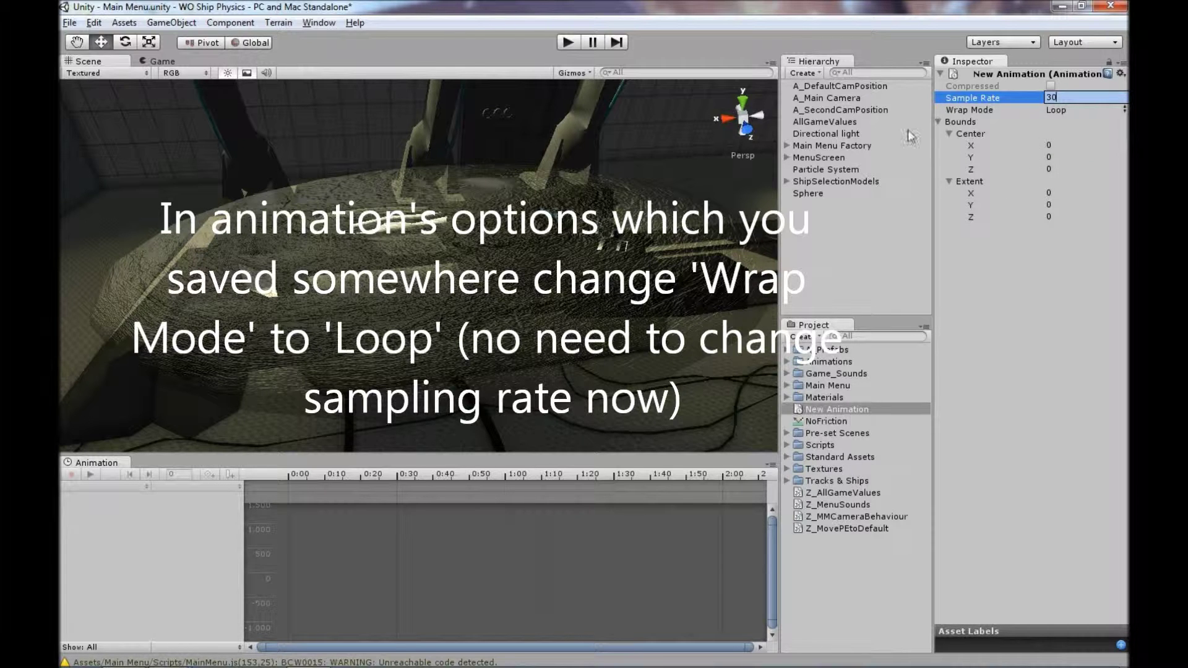
{"action": "left_click", "coordinate": [537, 259]}
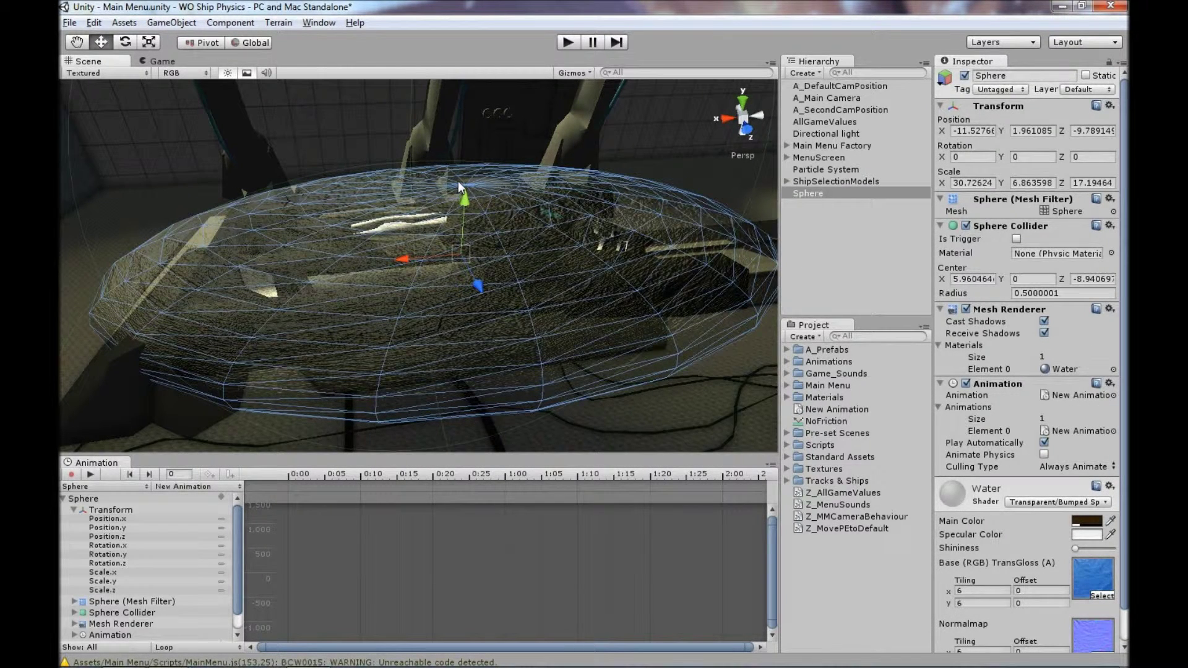
Step: Play-test the menu scene, browsing the menus and ship list with arrow keys, then stop
{"action": "left_click", "coordinate": [566, 42]}
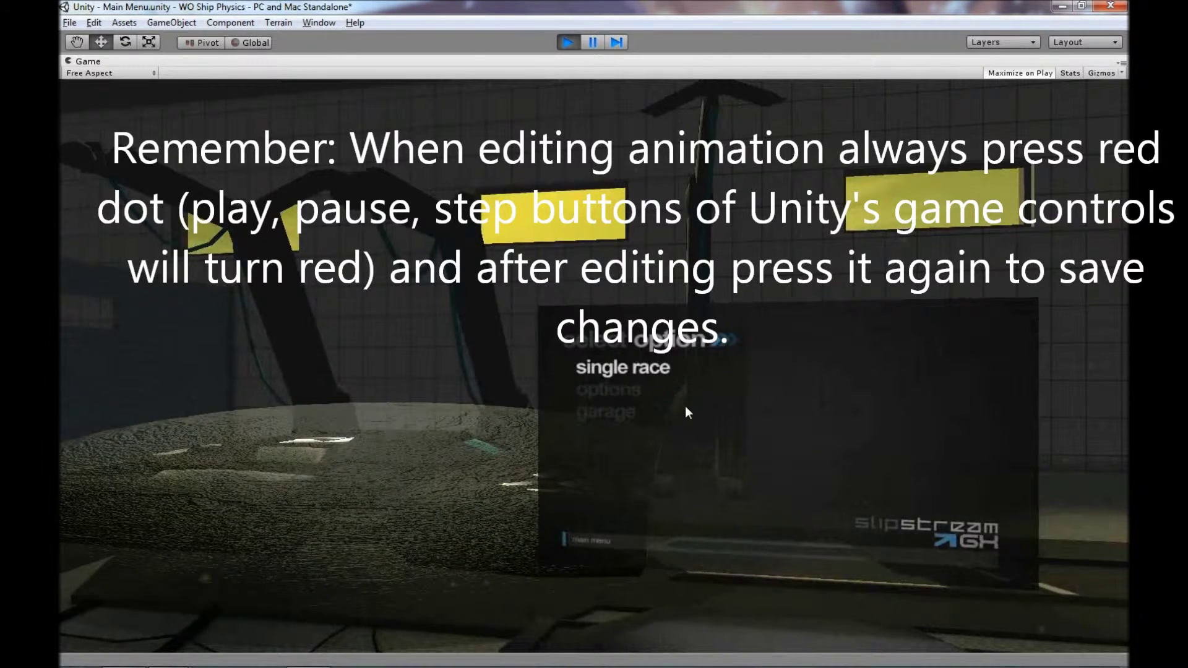
{"action": "key", "text": "Return"}
{"action": "key", "text": "Down"}
{"action": "key", "text": "Return"}
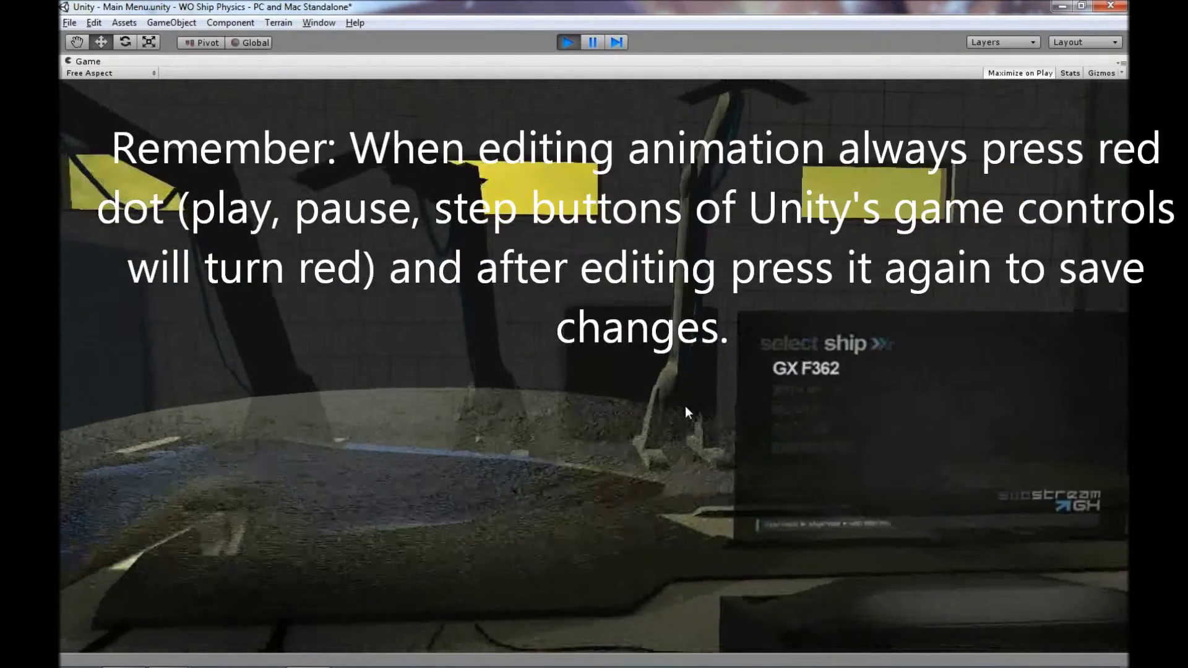
{"action": "key", "text": "Down"}
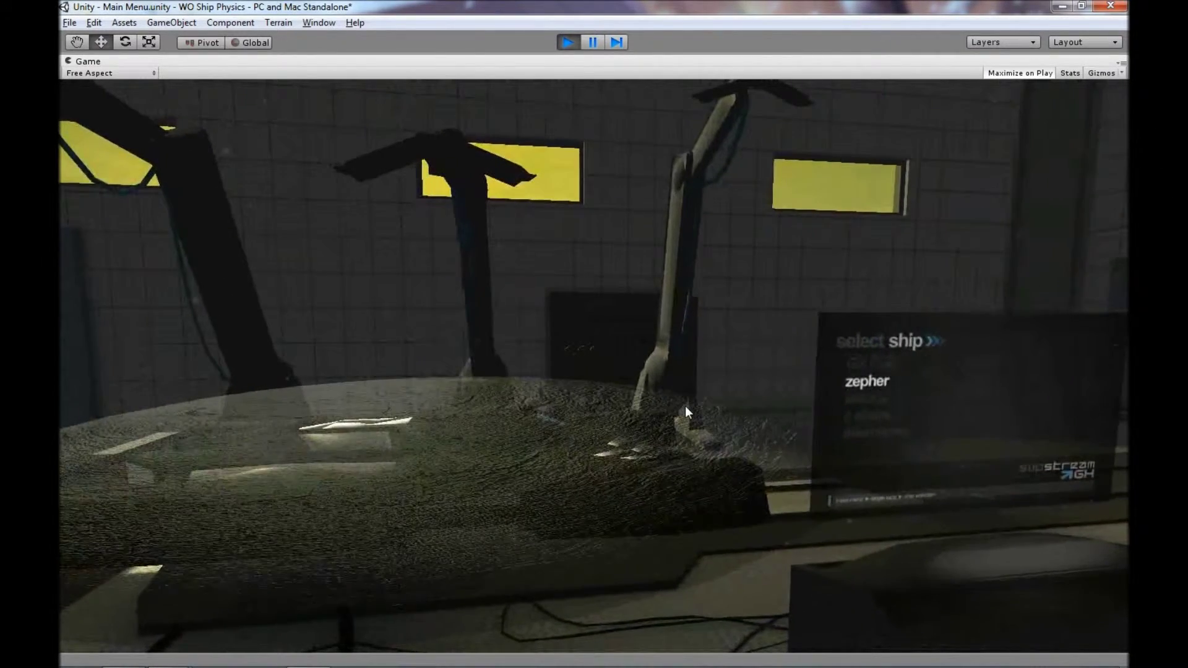
{"action": "key", "text": "Down"}
{"action": "key", "text": "Down"}
{"action": "key", "text": "Up"}
{"action": "key", "text": "Up"}
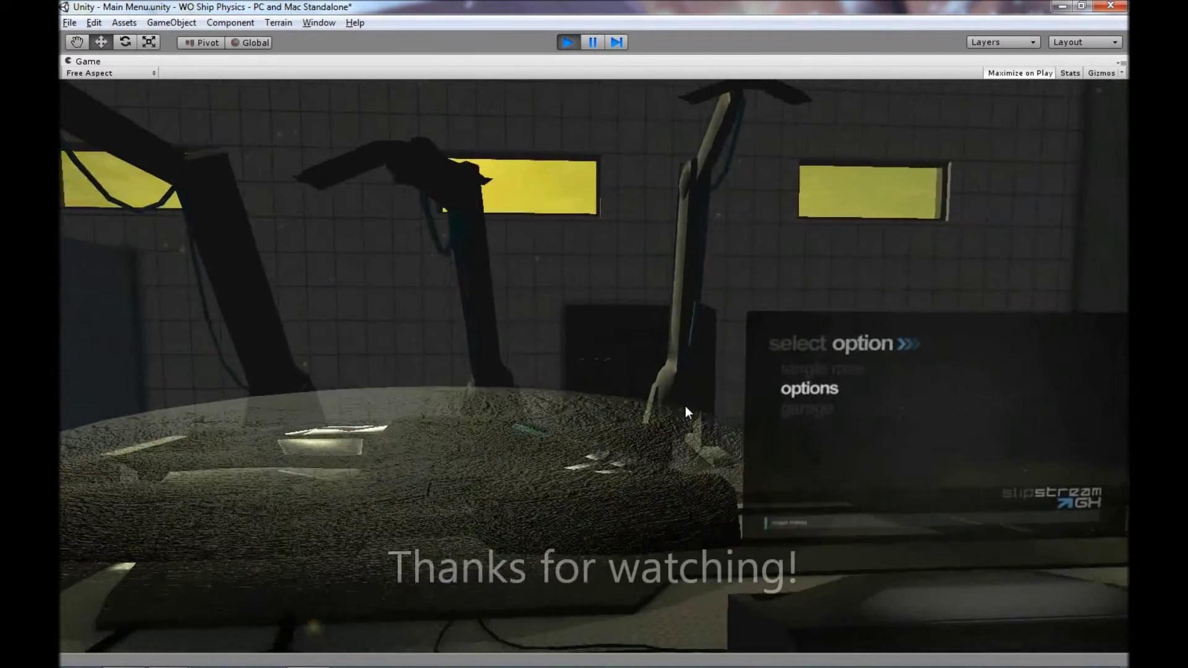
{"action": "key", "text": "Up"}
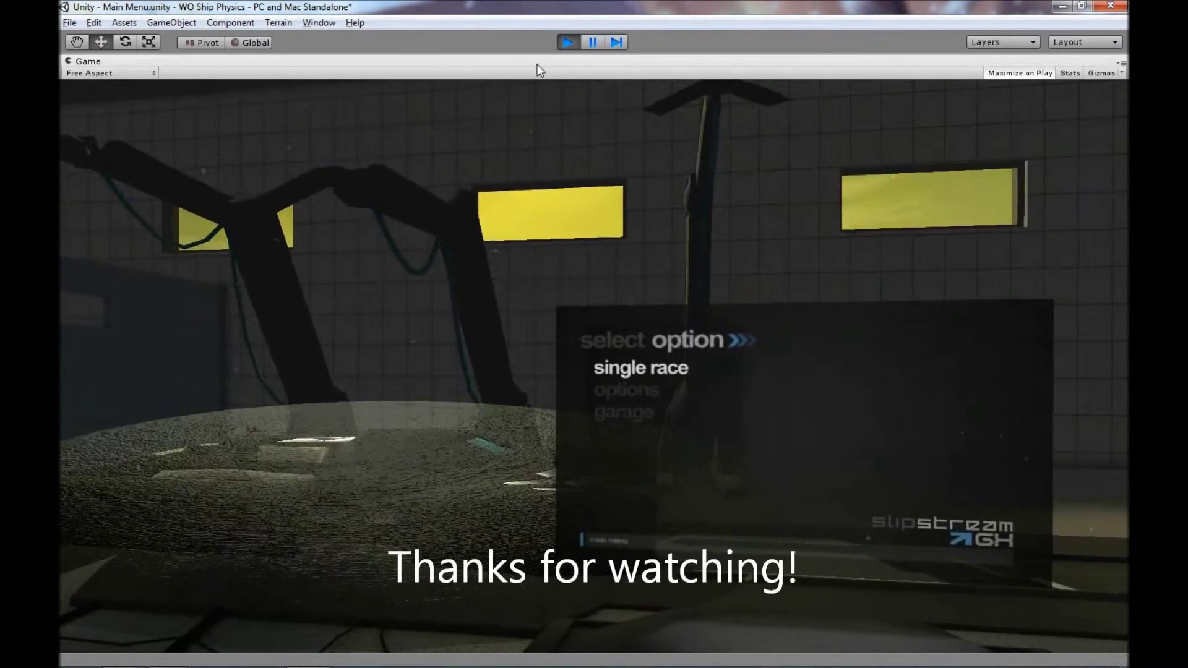
{"action": "left_click", "coordinate": [575, 41]}
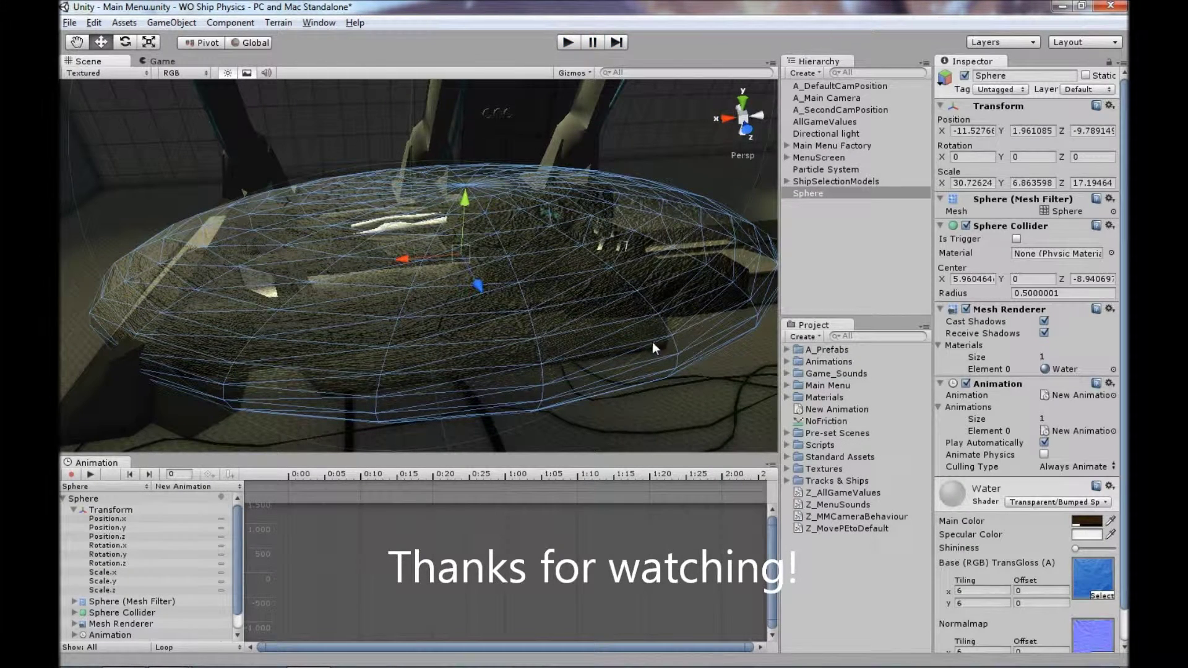
{"action": "left_click", "coordinate": [615, 297]}
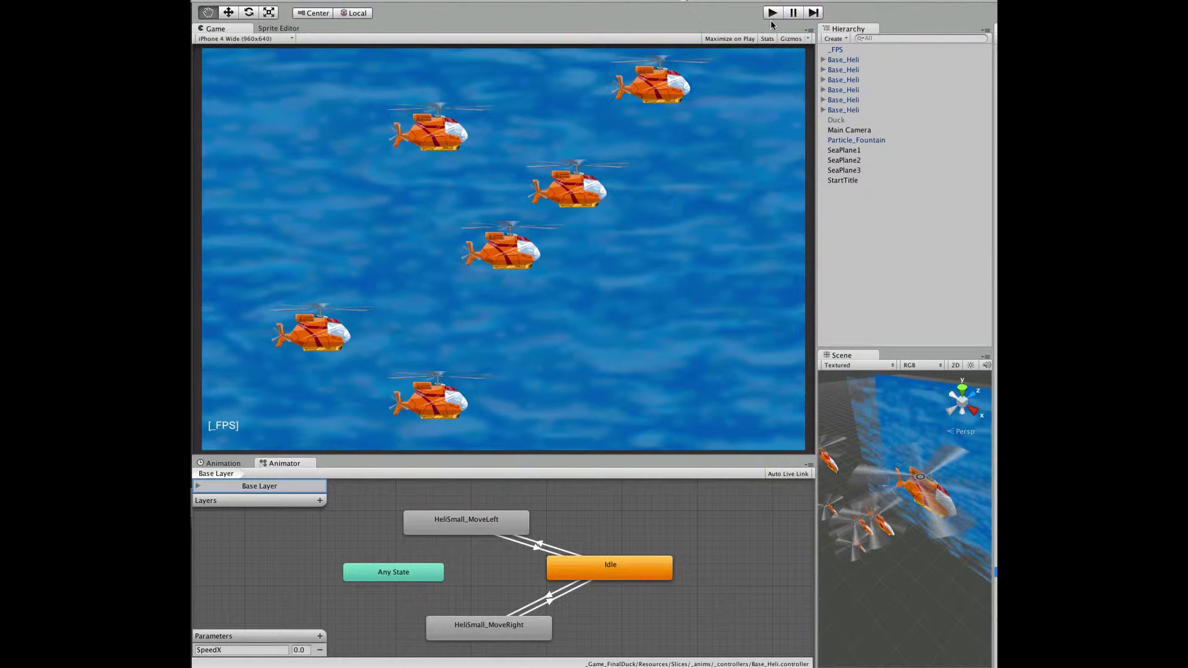
Step: Bring up the Test Level terrain scene in the Control and Animation project
{"action": "left_click", "coordinate": [772, 13]}
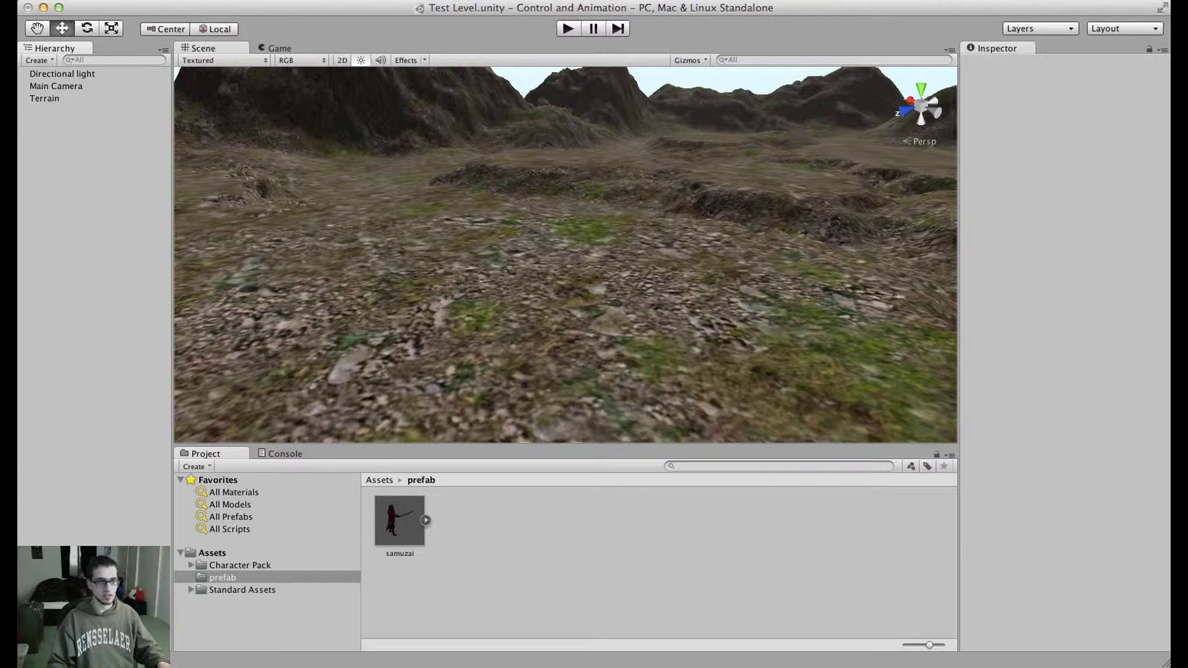
Step: Select and orbit around the terrain, then show the samuzai prefab in the Inspector
{"action": "left_click", "coordinate": [675, 348]}
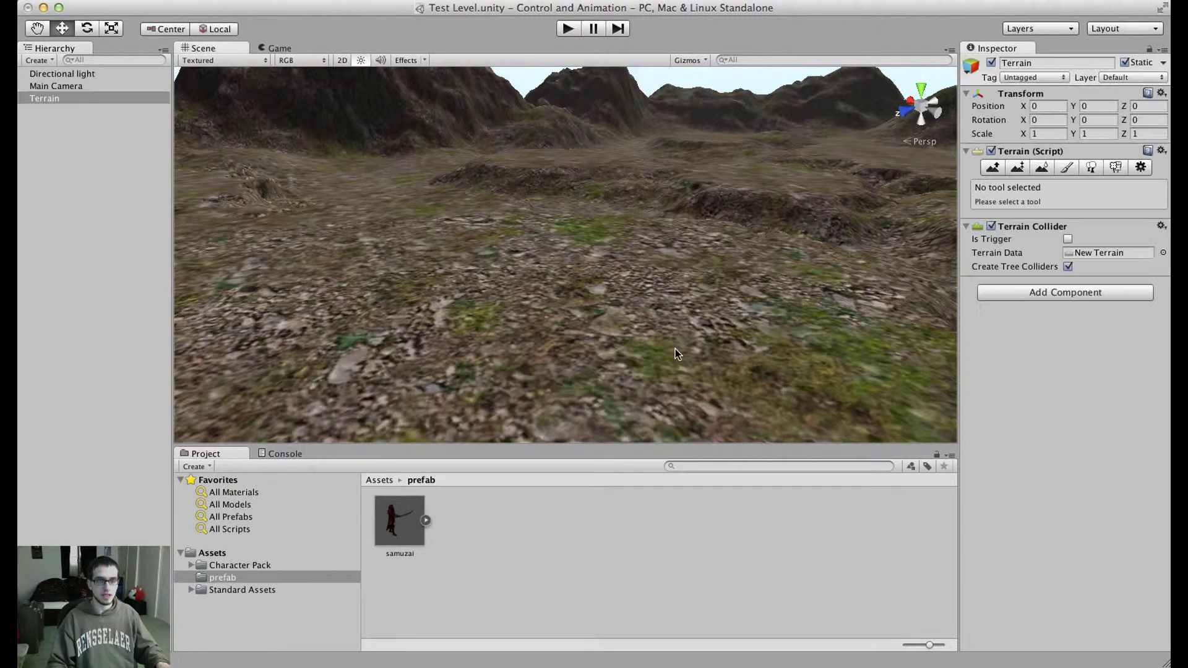
{"action": "left_click_drag", "start_coordinate": [675, 348], "coordinate": [759, 358], "text": "alt"}
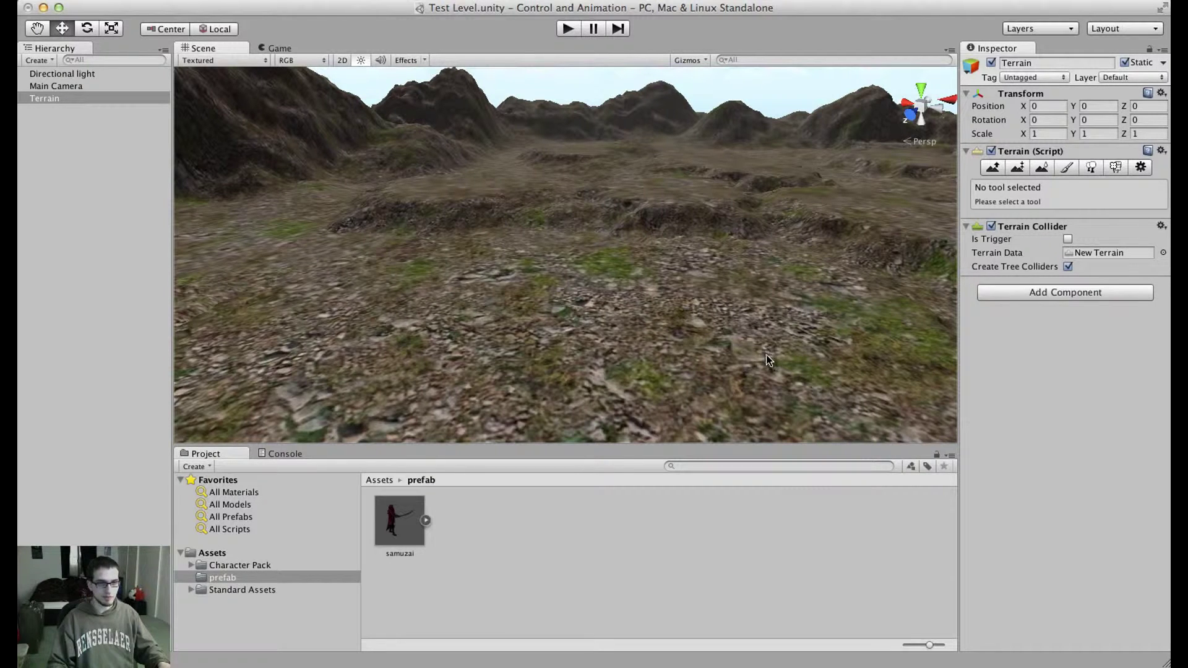
{"action": "left_click", "coordinate": [402, 519]}
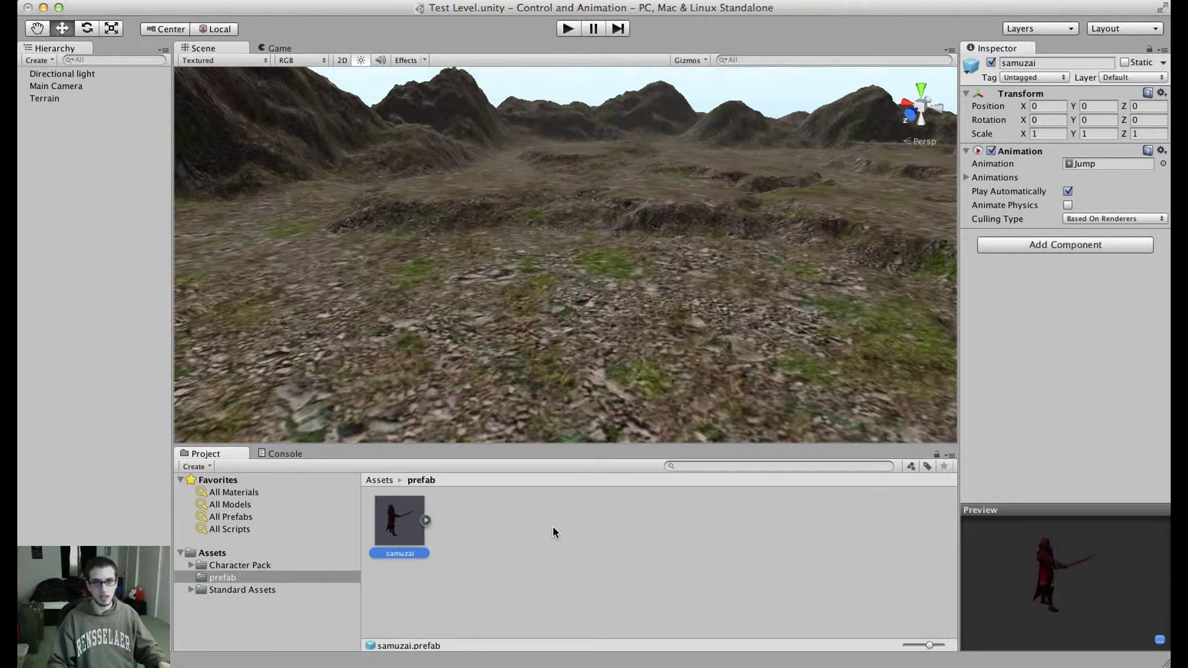
Step: Expand the prefab's animations list, drop a samuzai instance onto the terrain and frame it
{"action": "left_click", "coordinate": [967, 178]}
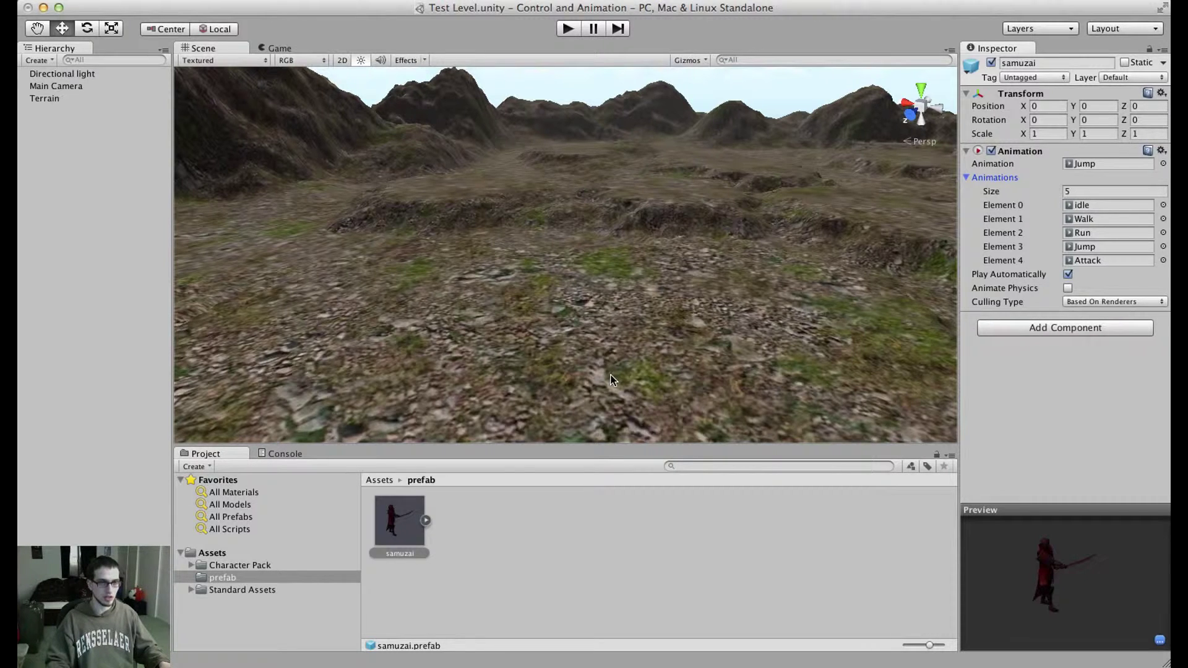
{"action": "left_click_drag", "start_coordinate": [416, 507], "coordinate": [494, 321]}
{"action": "key", "text": "f"}
{"action": "left_click_drag", "start_coordinate": [613, 352], "coordinate": [405, 334], "text": "alt"}
{"action": "mouse_move", "coordinate": [643, 300]}
{"action": "left_mouse_down", "text": "alt"}
{"action": "mouse_move", "coordinate": [628, 303]}
{"action": "mouse_move", "coordinate": [636, 279]}
{"action": "left_mouse_up", "text": "alt"}
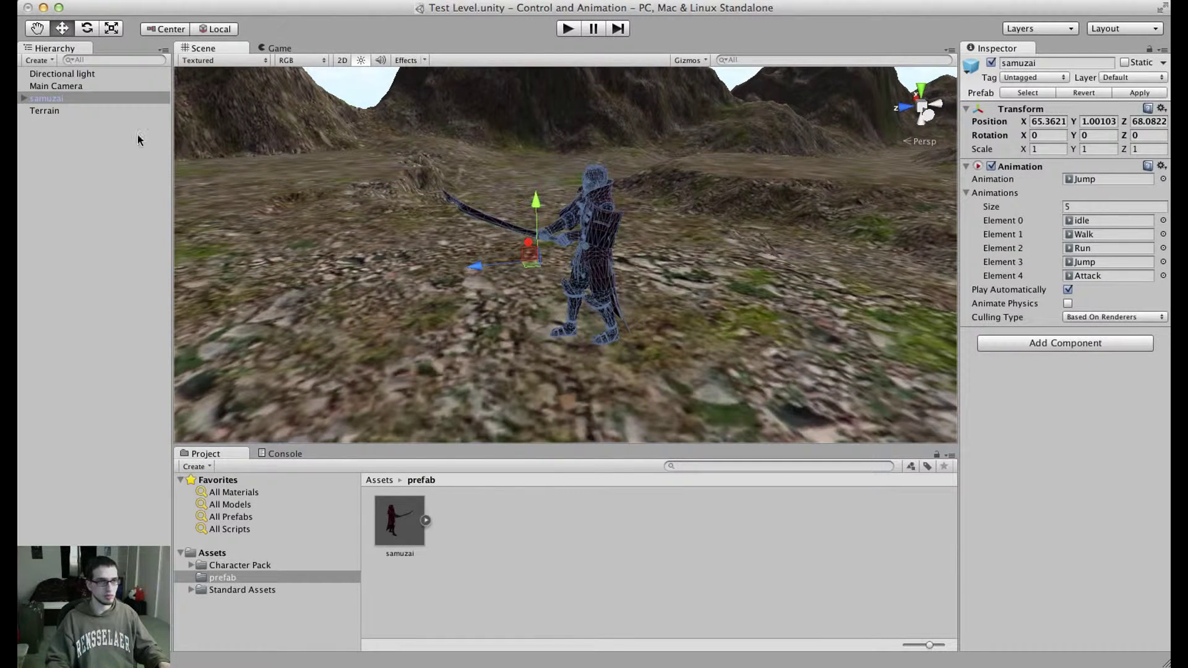
Step: Move the Main Camera to the current view and align it with the Scene view
{"action": "left_click", "coordinate": [56, 85]}
{"action": "left_click", "coordinate": [198, 0]}
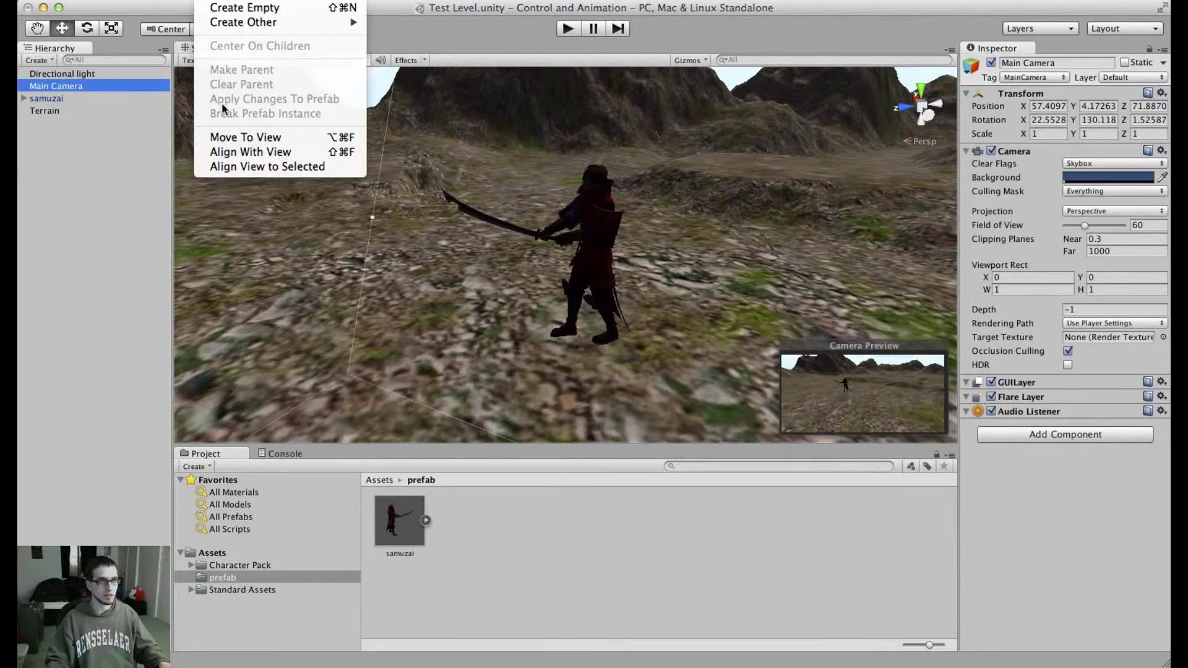
{"action": "left_click", "coordinate": [229, 142]}
{"action": "left_click", "coordinate": [198, 0]}
{"action": "left_click", "coordinate": [250, 152]}
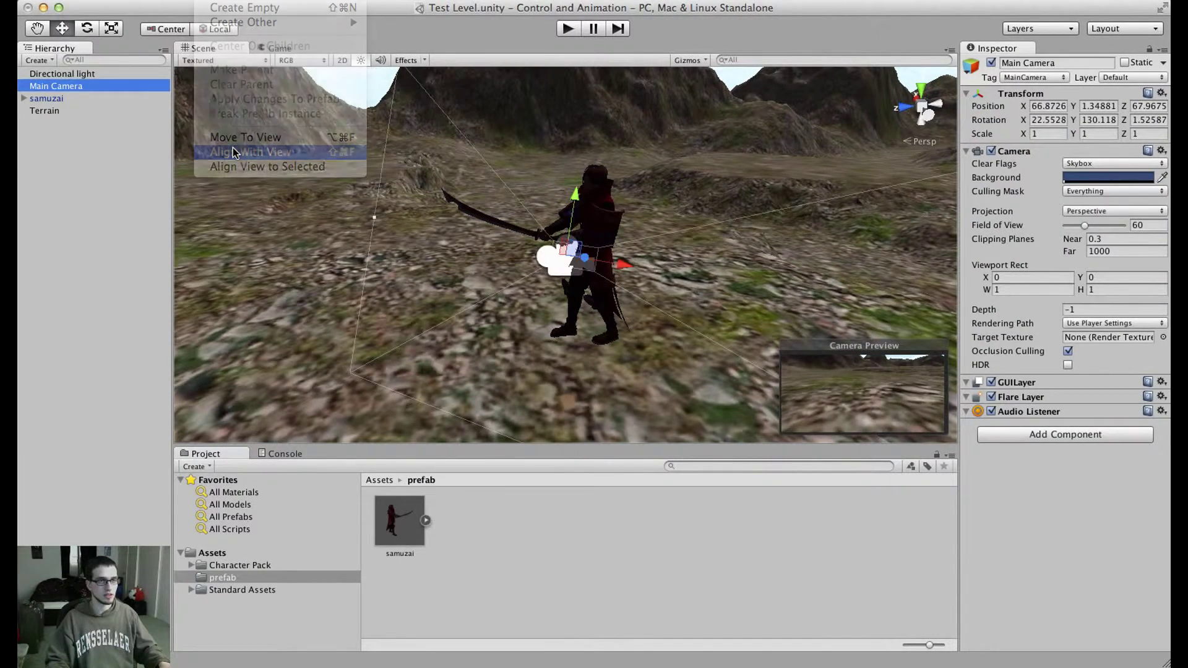
Step: Play-test the scene to watch the samuzai jump, then stop and select samuzai
{"action": "key", "text": "super+p"}
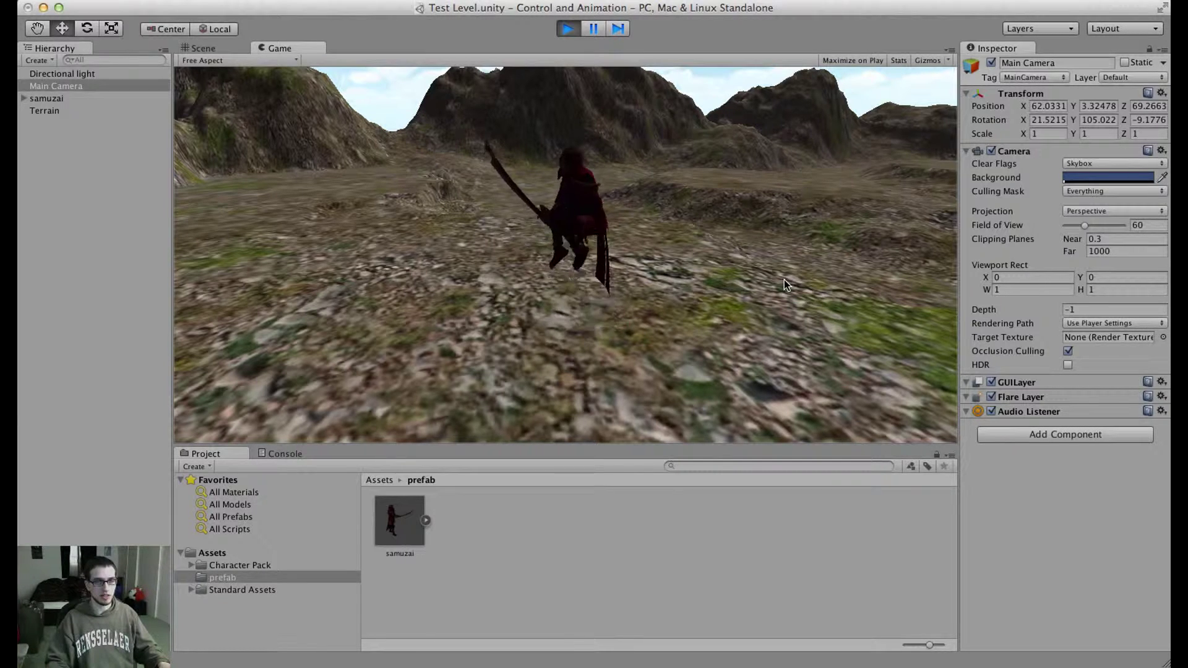
{"action": "left_click", "coordinate": [569, 30]}
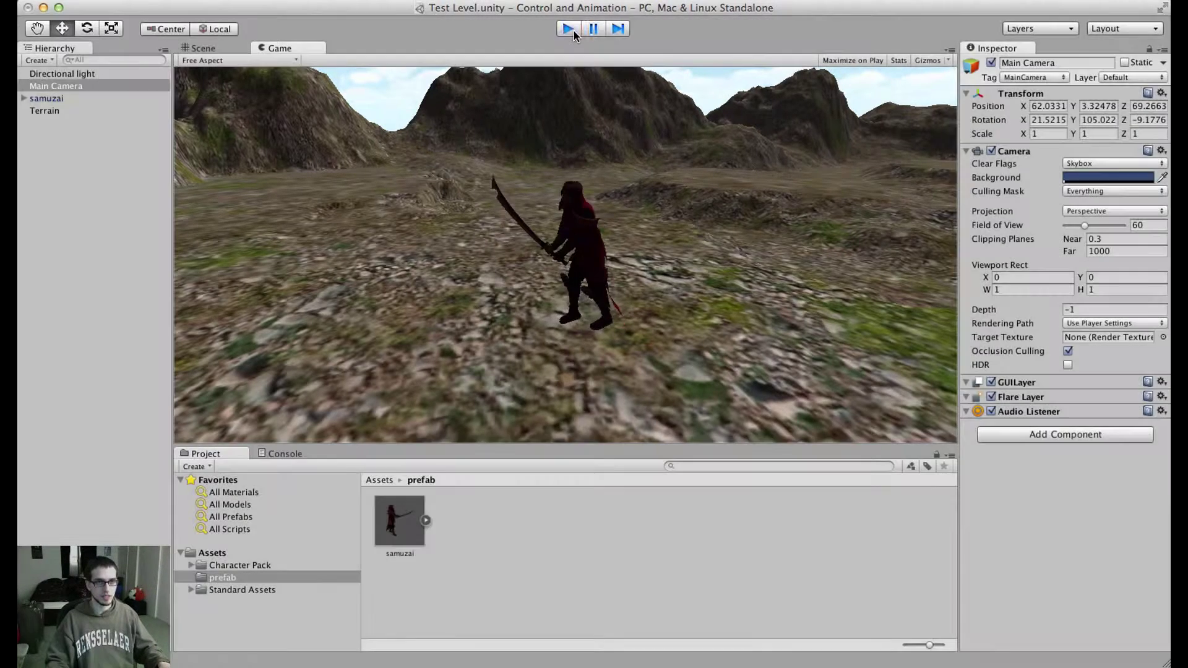
{"action": "left_click", "coordinate": [93, 99]}
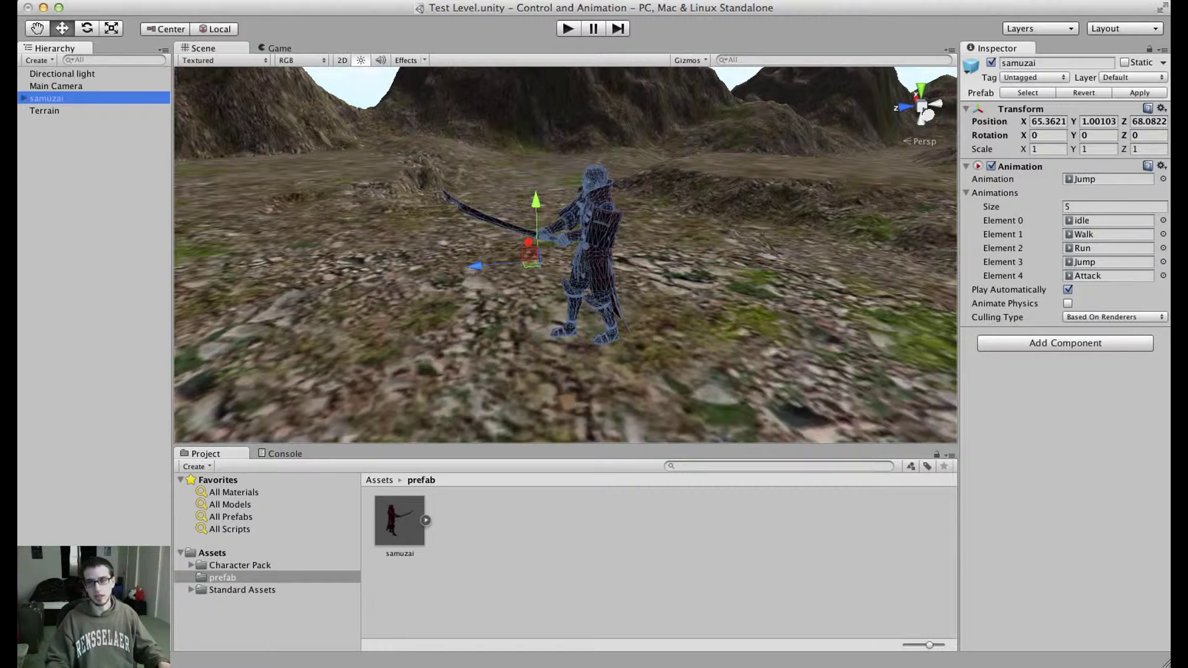
Step: Set the samuzai's default animation clip to idle instead of Jump and test it in play mode
{"action": "left_click", "coordinate": [1163, 179]}
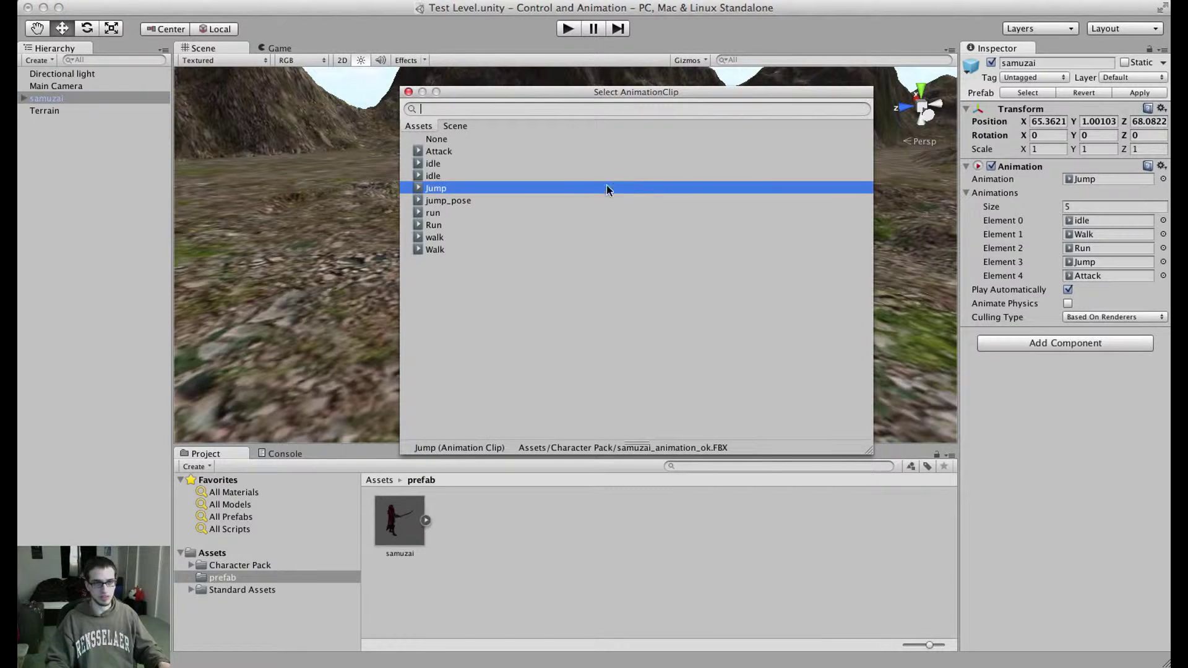
{"action": "left_click", "coordinate": [424, 176]}
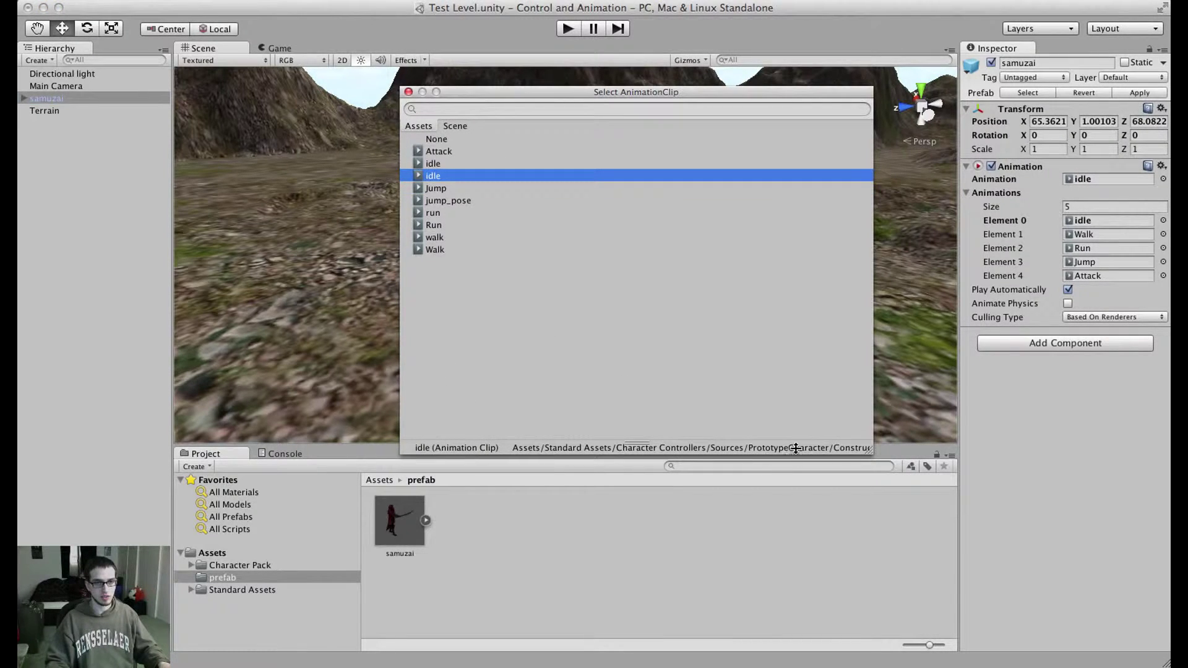
{"action": "left_click", "coordinate": [443, 164]}
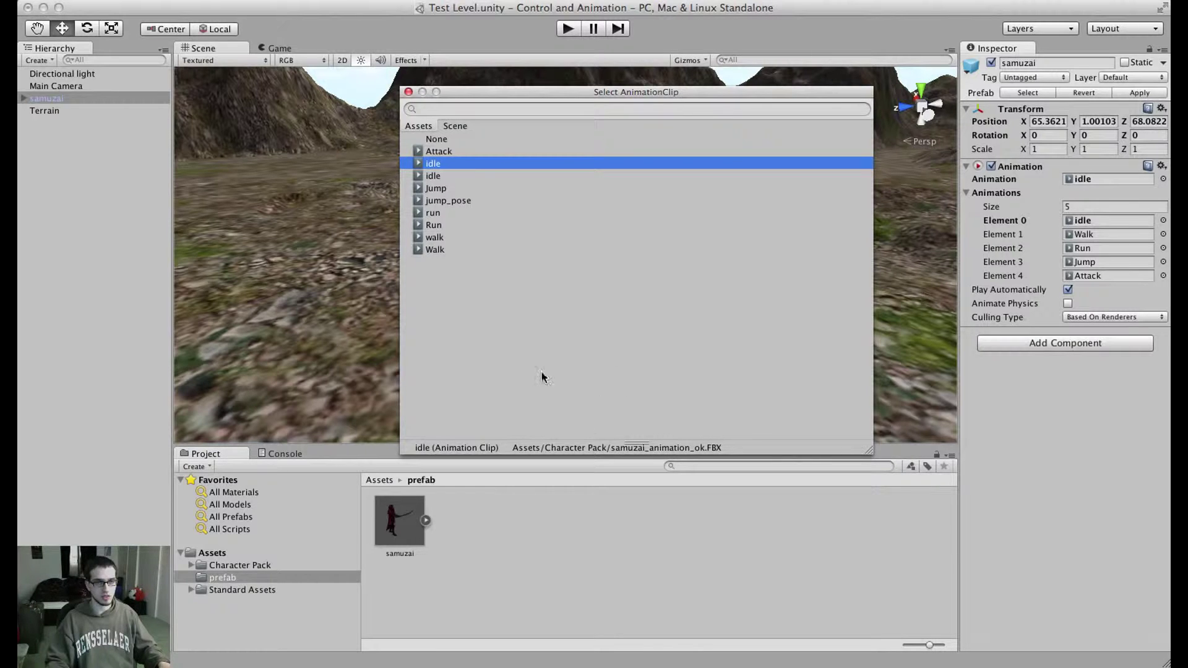
{"action": "double_click", "coordinate": [436, 164]}
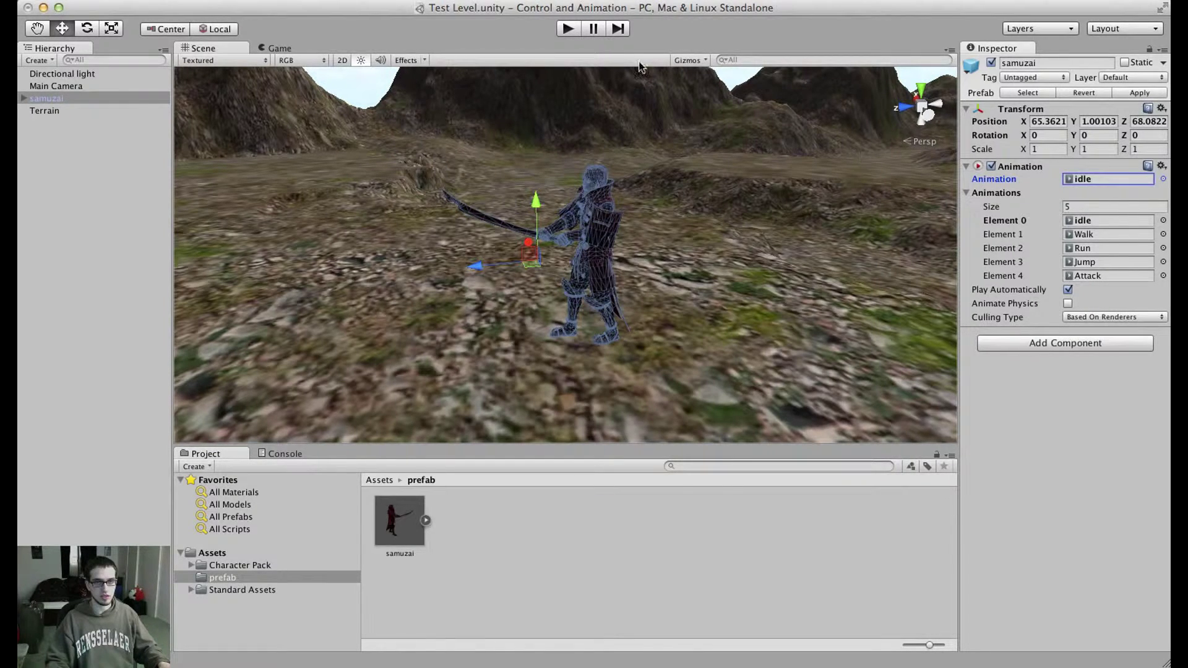
{"action": "left_click", "coordinate": [569, 28]}
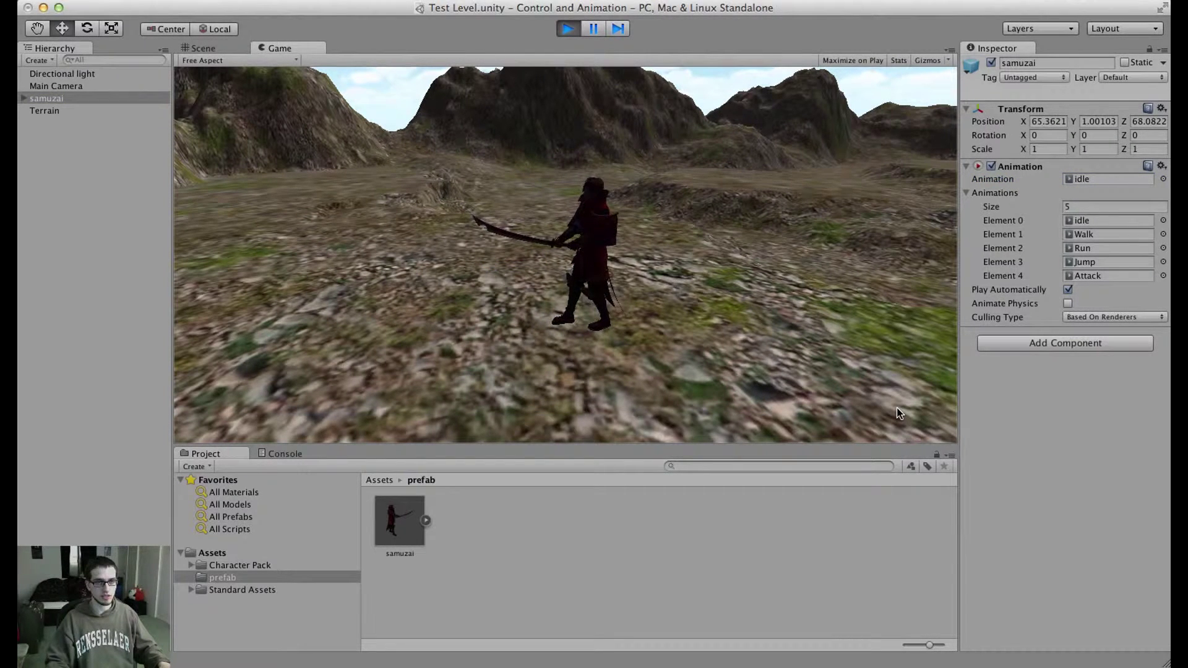
{"action": "left_click", "coordinate": [570, 29]}
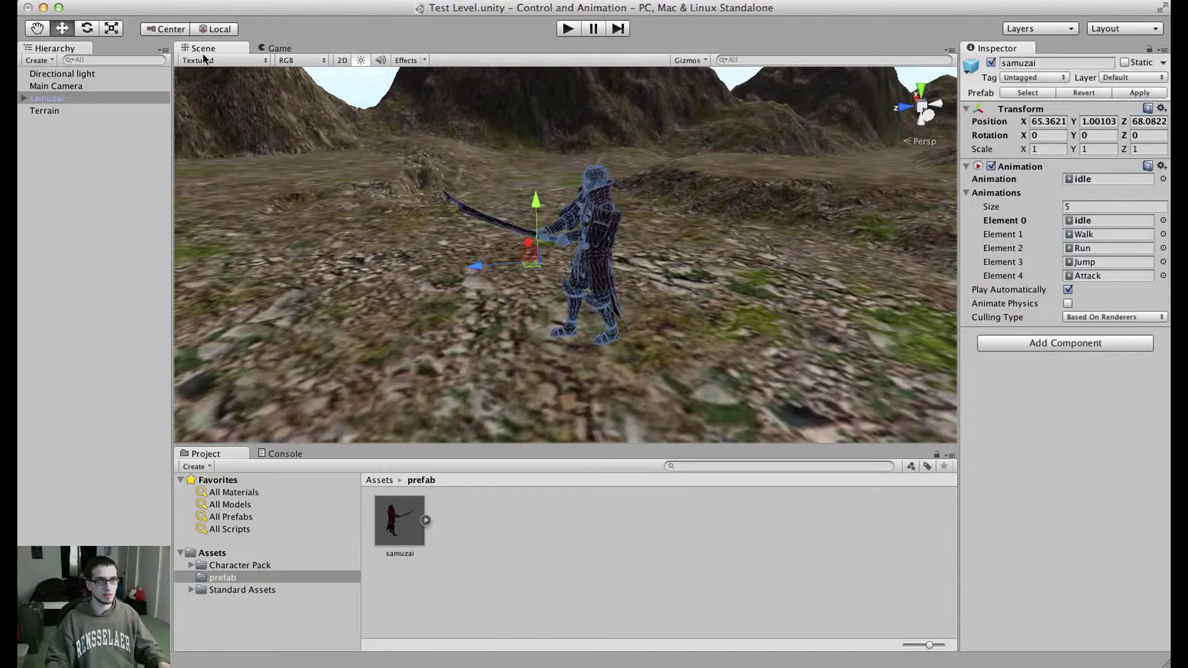
Step: Import the Character Controller package and open Standard Assets > Character Controllers
{"action": "left_click", "coordinate": [174, 2]}
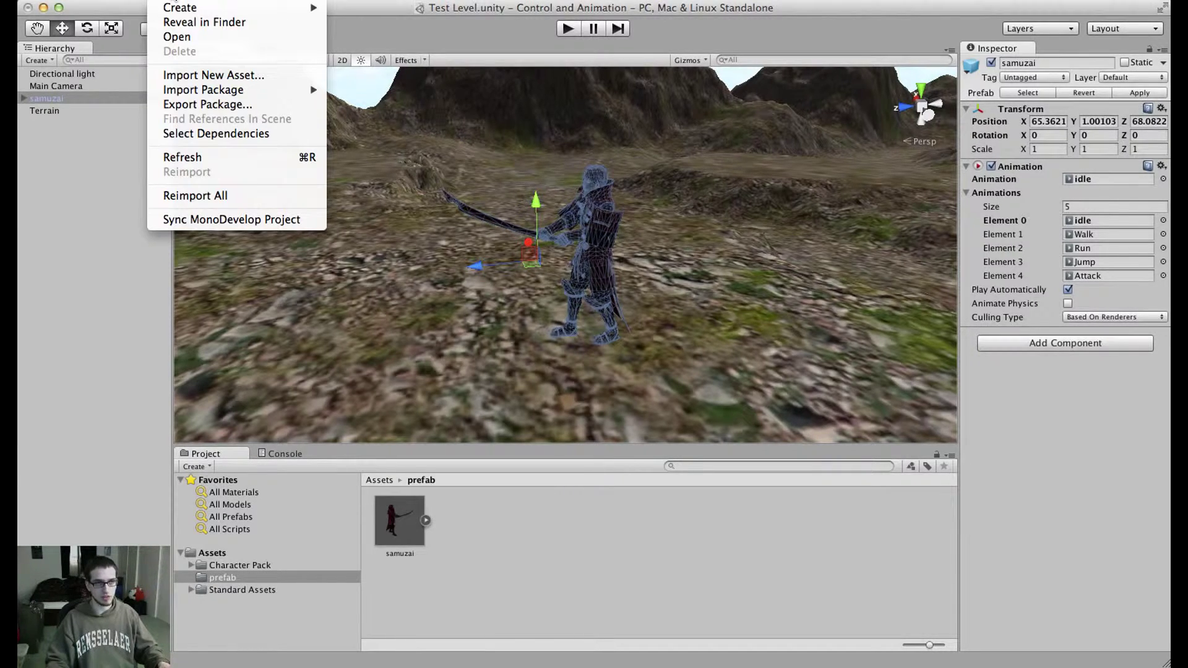
{"action": "mouse_move", "coordinate": [186, 93]}
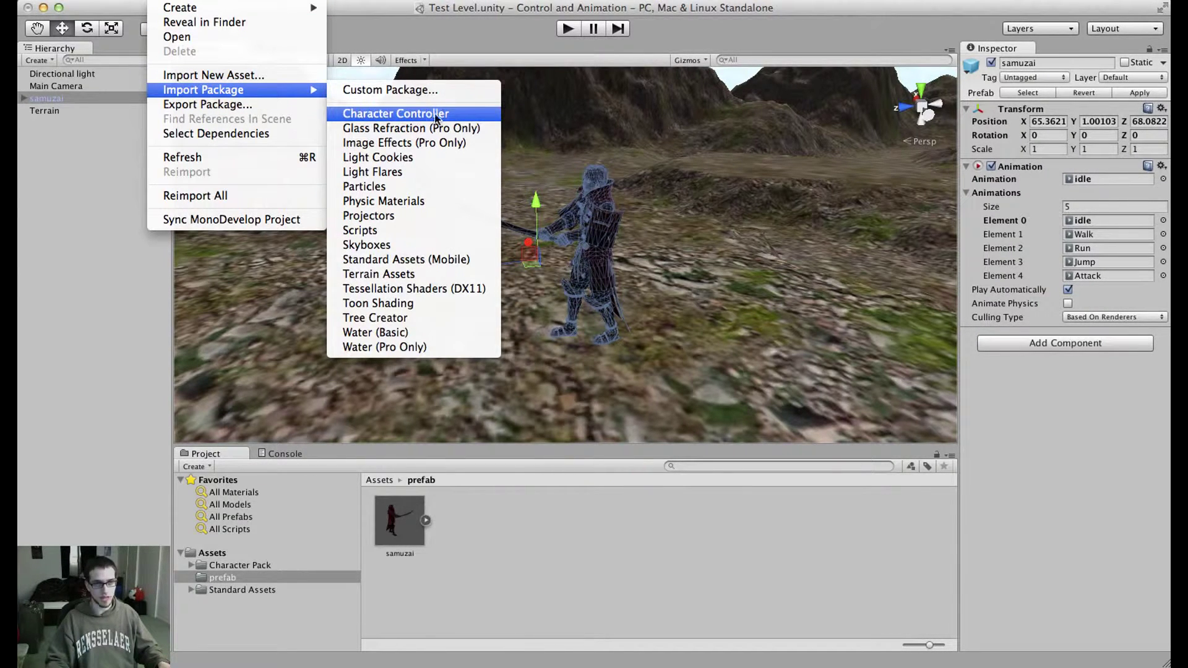
{"action": "left_click", "coordinate": [403, 118]}
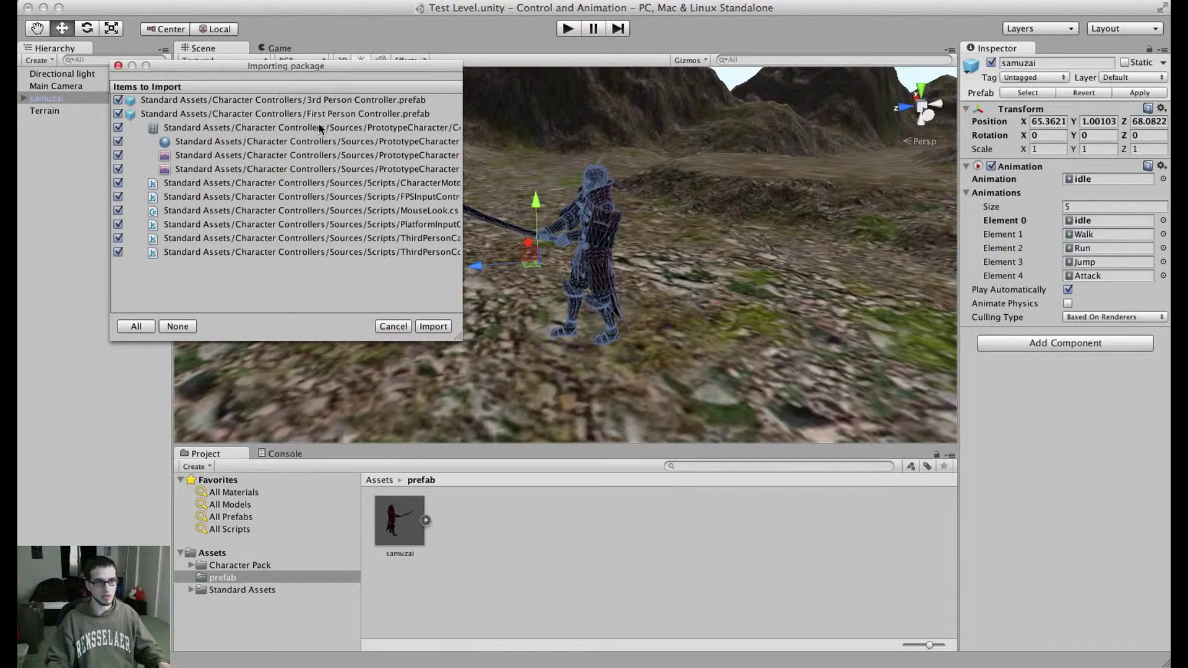
{"action": "left_click", "coordinate": [435, 327]}
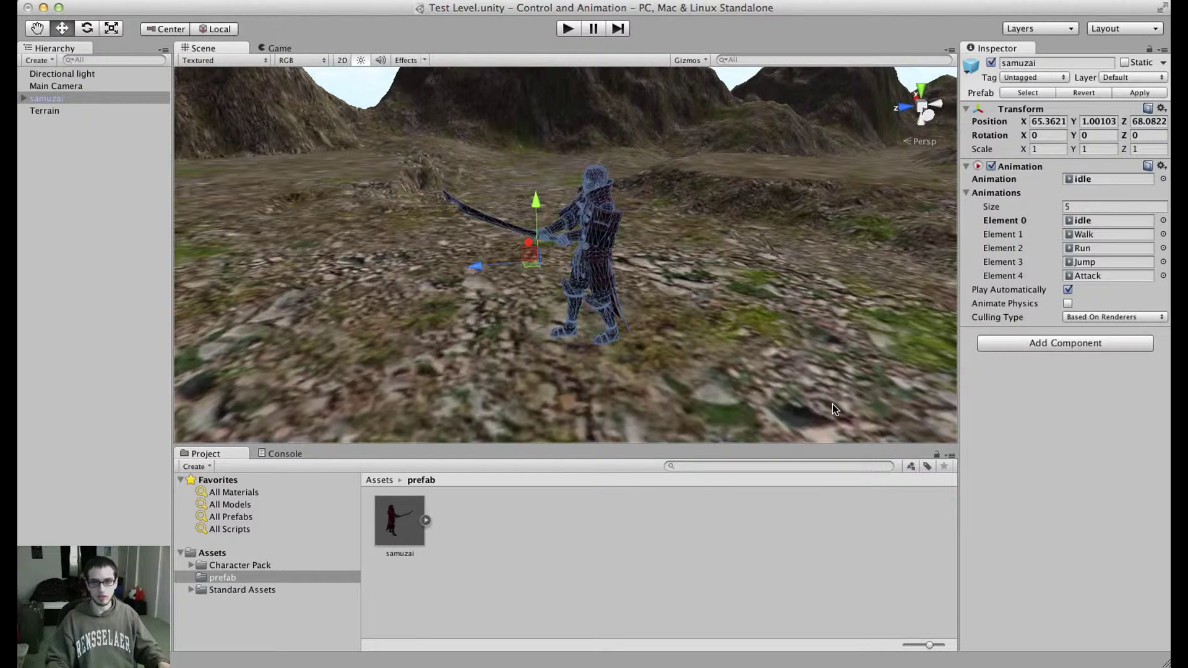
{"action": "left_click", "coordinate": [195, 591]}
{"action": "left_click", "coordinate": [256, 604]}
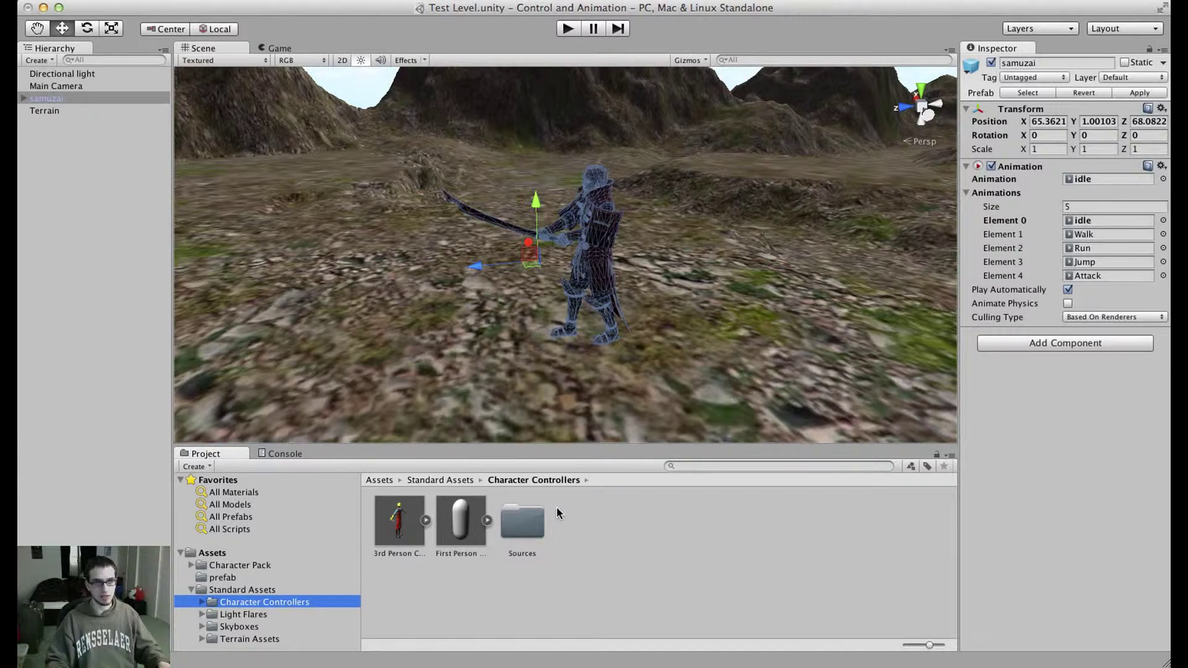
Step: Add the Third Person Camera script to samuzai via Add Component > Scripts
{"action": "left_click", "coordinate": [294, 0]}
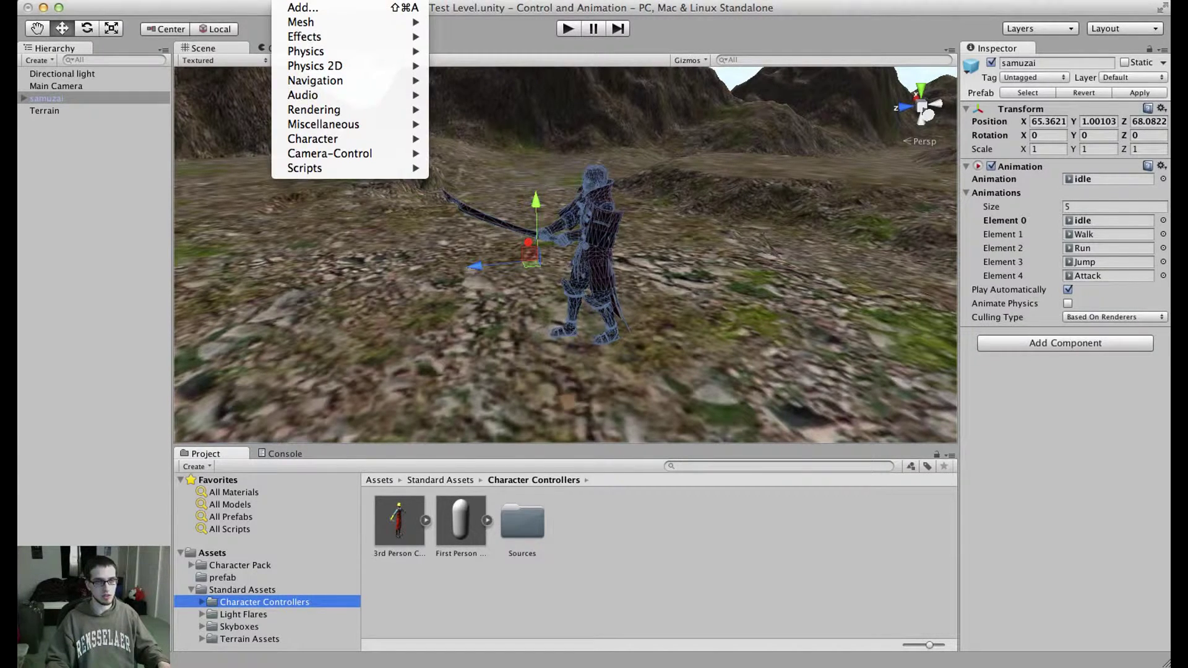
{"action": "key", "text": "Escape"}
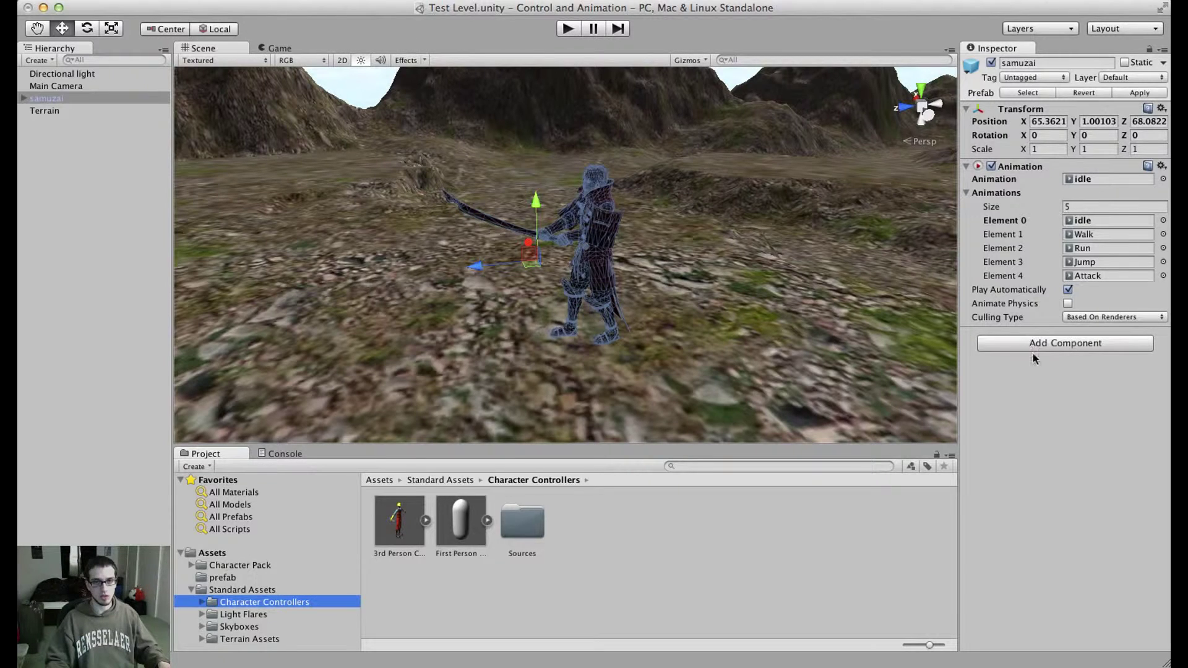
{"action": "left_click", "coordinate": [1065, 345]}
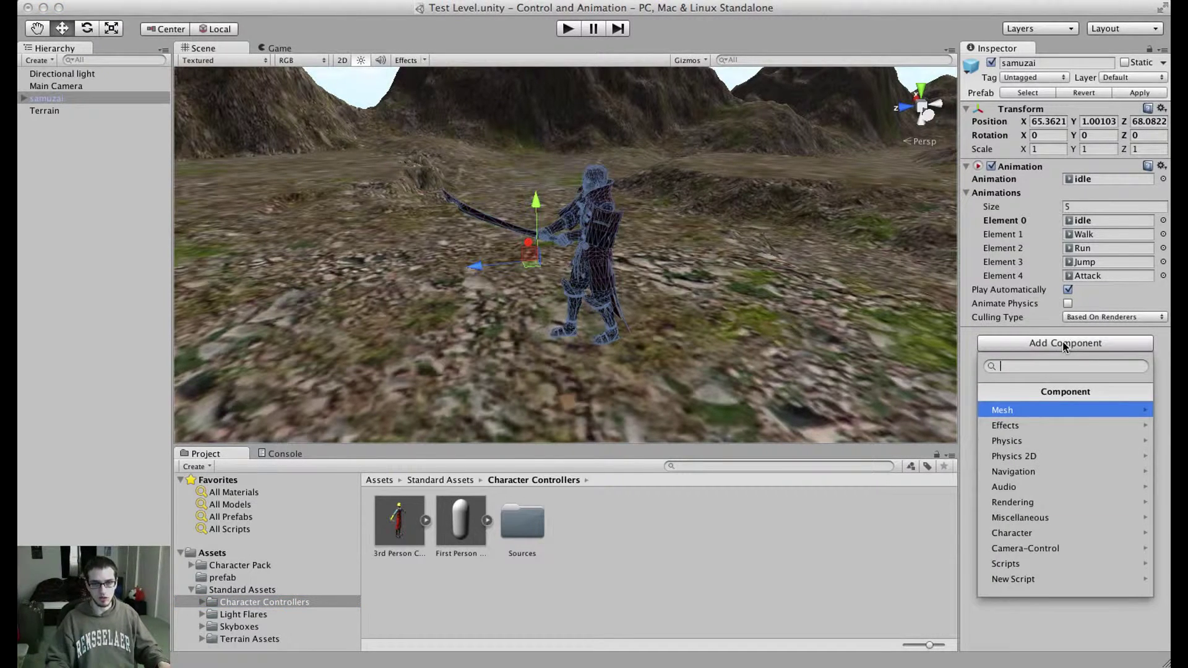
{"action": "left_click", "coordinate": [1064, 563]}
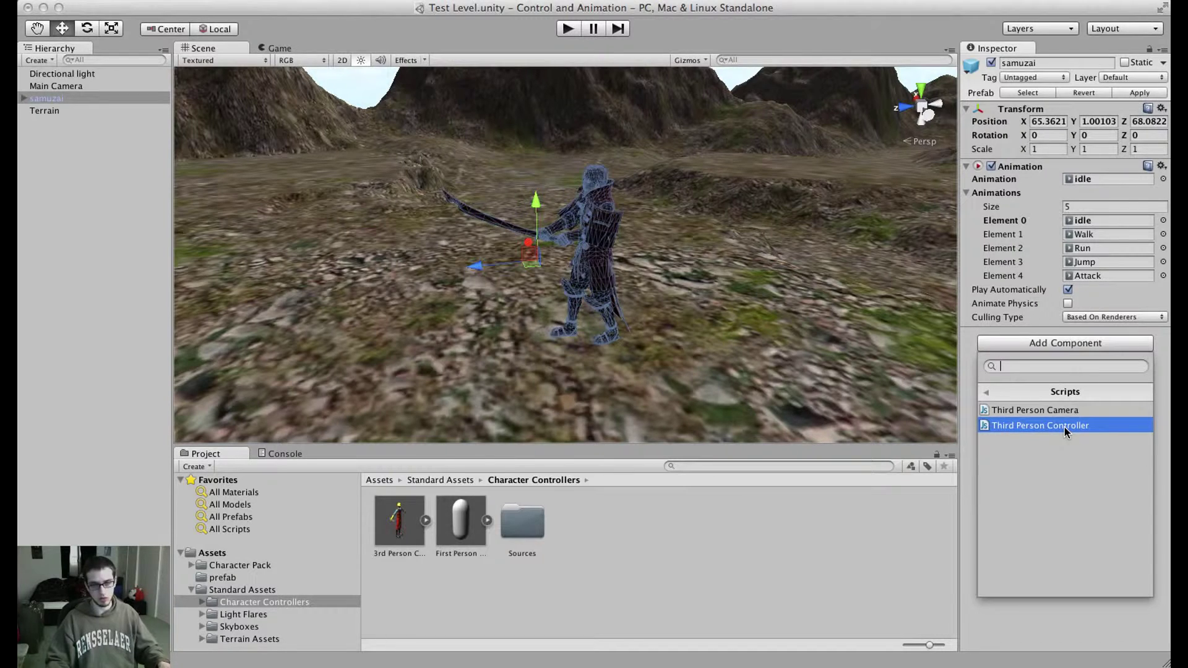
{"action": "left_click", "coordinate": [1062, 408]}
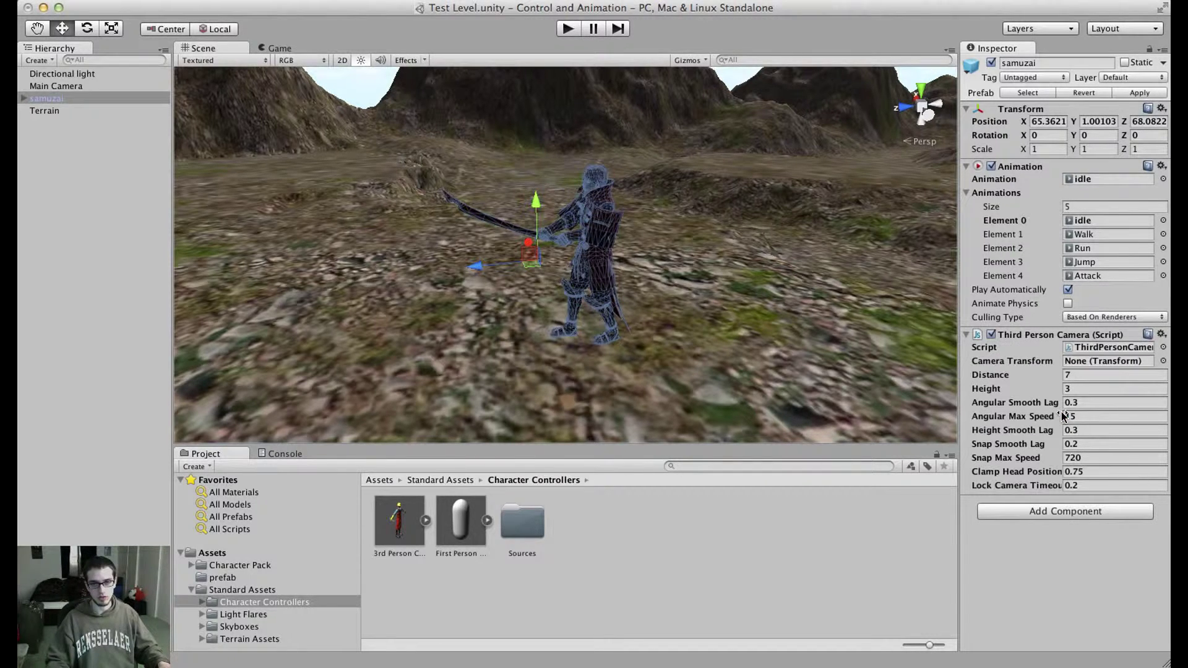
Step: Add the Third Person Controller script to samuzai as well
{"action": "left_click", "coordinate": [1079, 511]}
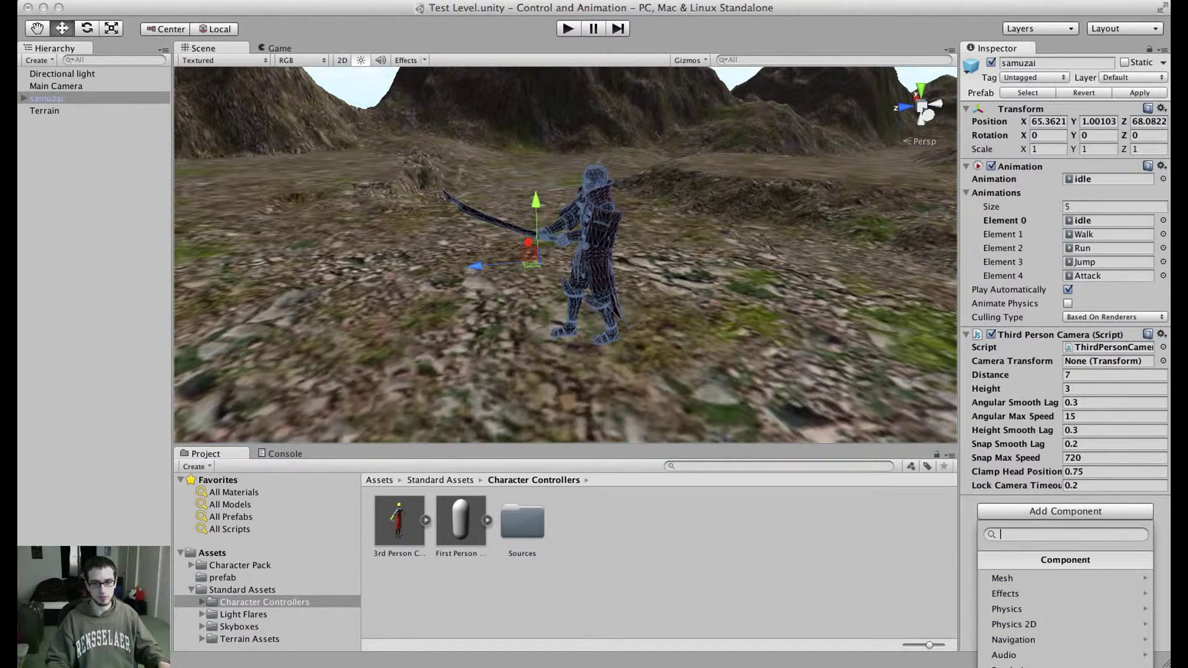
{"action": "left_click", "coordinate": [1039, 594]}
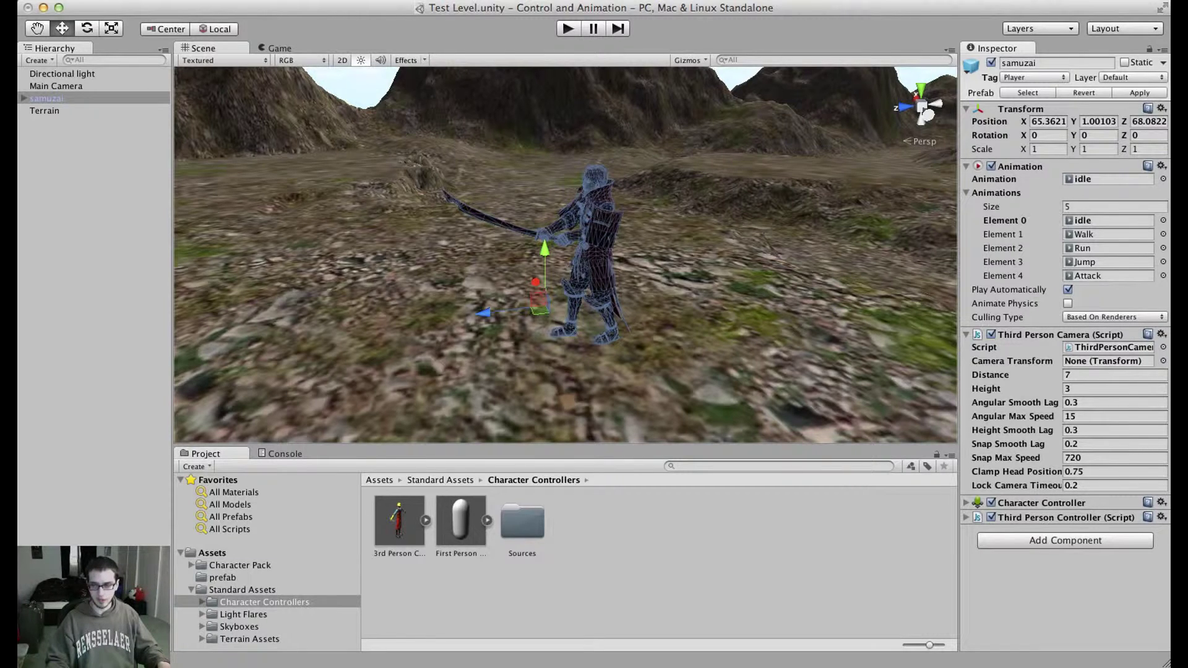
{"action": "key", "text": "super+Tab"}
{"action": "left_click", "coordinate": [217, 480]}
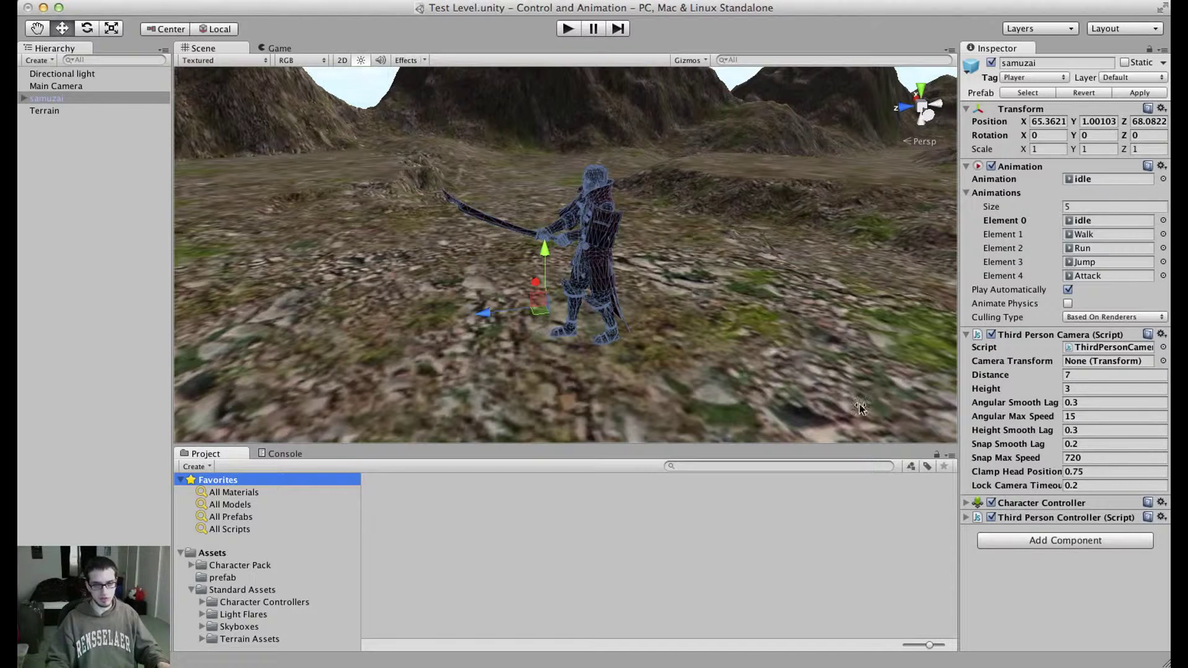
Step: Expand the Character Controller and drag samuzai up above the terrain
{"action": "left_click", "coordinate": [966, 503]}
{"action": "right_click_drag", "start_coordinate": [793, 388], "coordinate": [793, 368]}
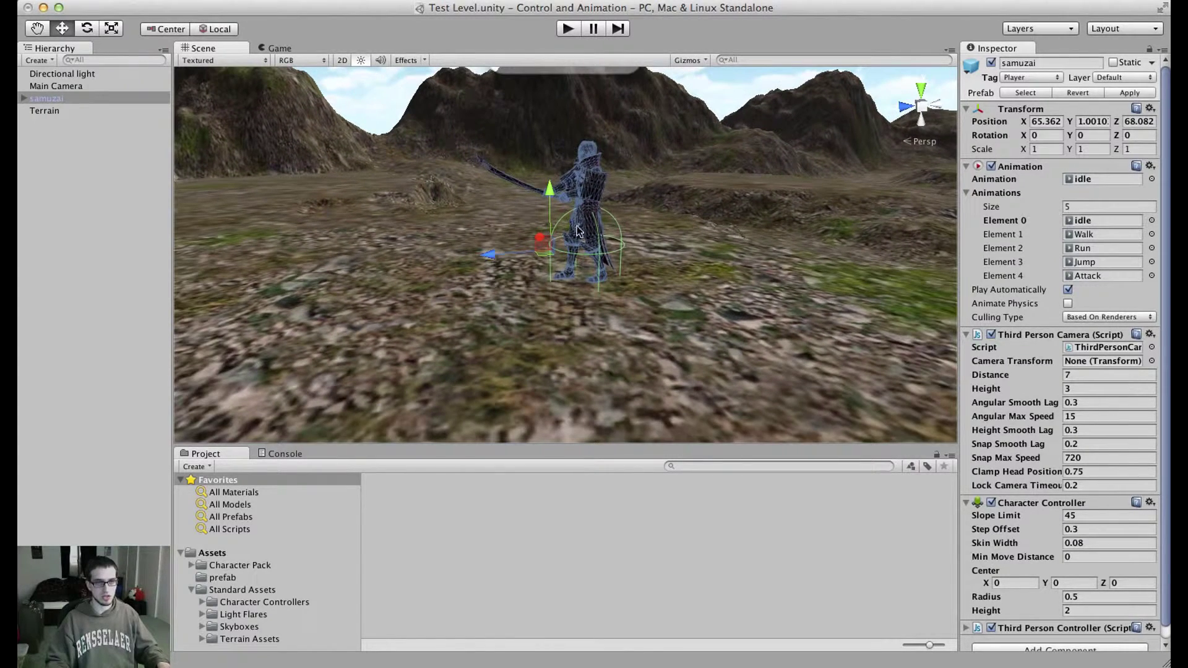
{"action": "left_click_drag", "start_coordinate": [563, 191], "coordinate": [560, 80]}
{"action": "right_click_drag", "start_coordinate": [560, 81], "coordinate": [689, 190]}
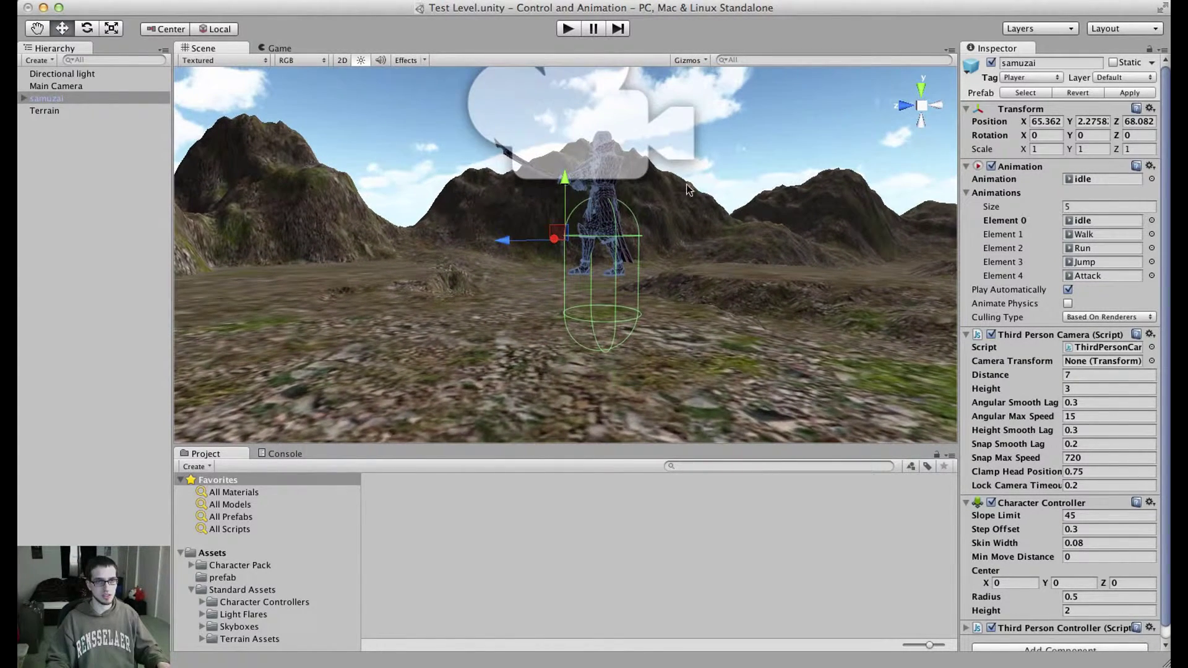
{"action": "left_click_drag", "start_coordinate": [568, 194], "coordinate": [668, 212]}
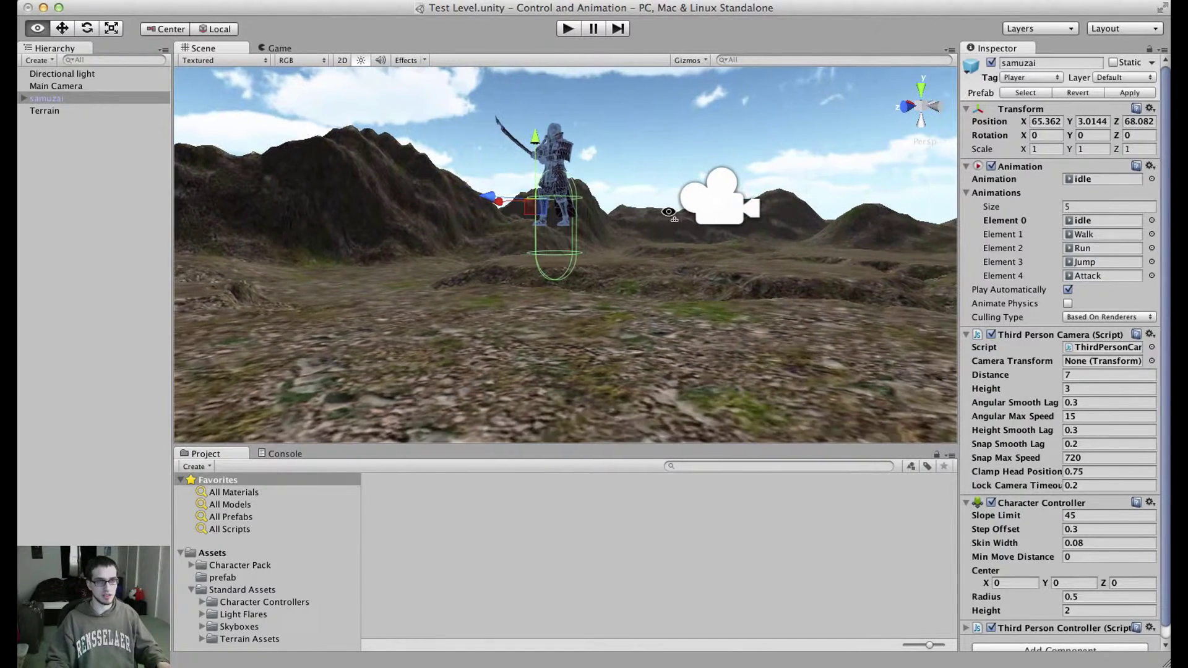
{"action": "scroll", "coordinate": [584, 225], "scroll_direction": "up", "scroll_amount": 5}
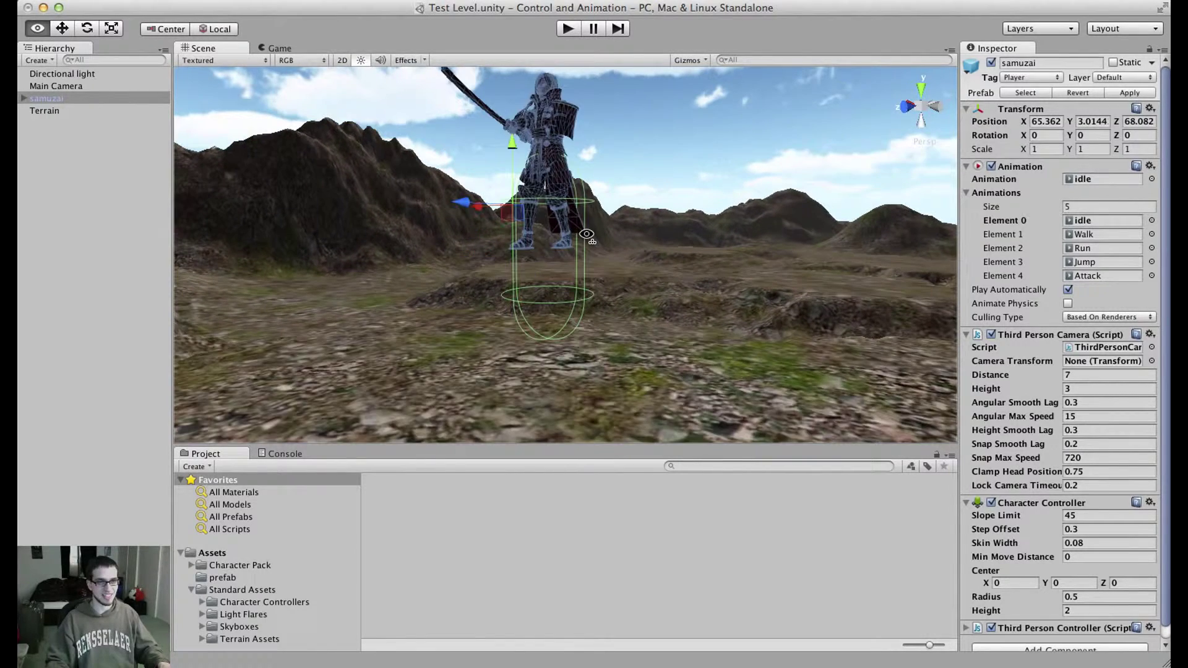
{"action": "left_click_drag", "start_coordinate": [656, 181], "coordinate": [853, 262], "text": "alt"}
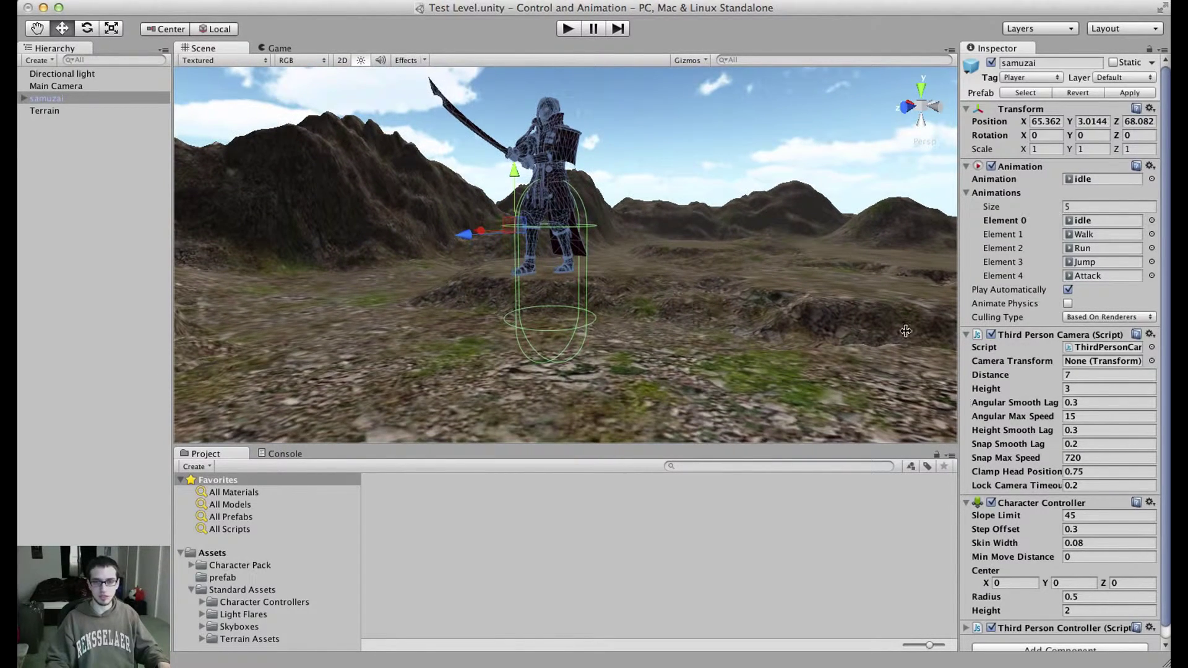
Step: Raise the collider Center Y to 0.85 and lower samuzai to Y 2.28878
{"action": "left_click", "coordinate": [966, 336]}
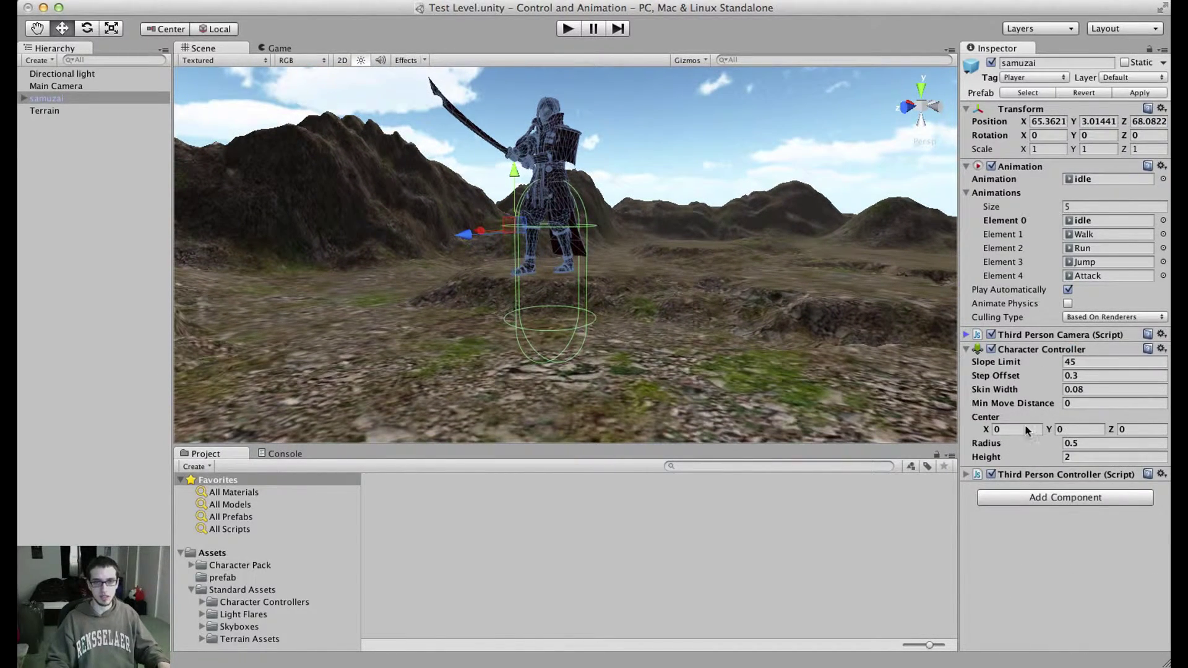
{"action": "left_click_drag", "start_coordinate": [1050, 428], "coordinate": [1047, 406]}
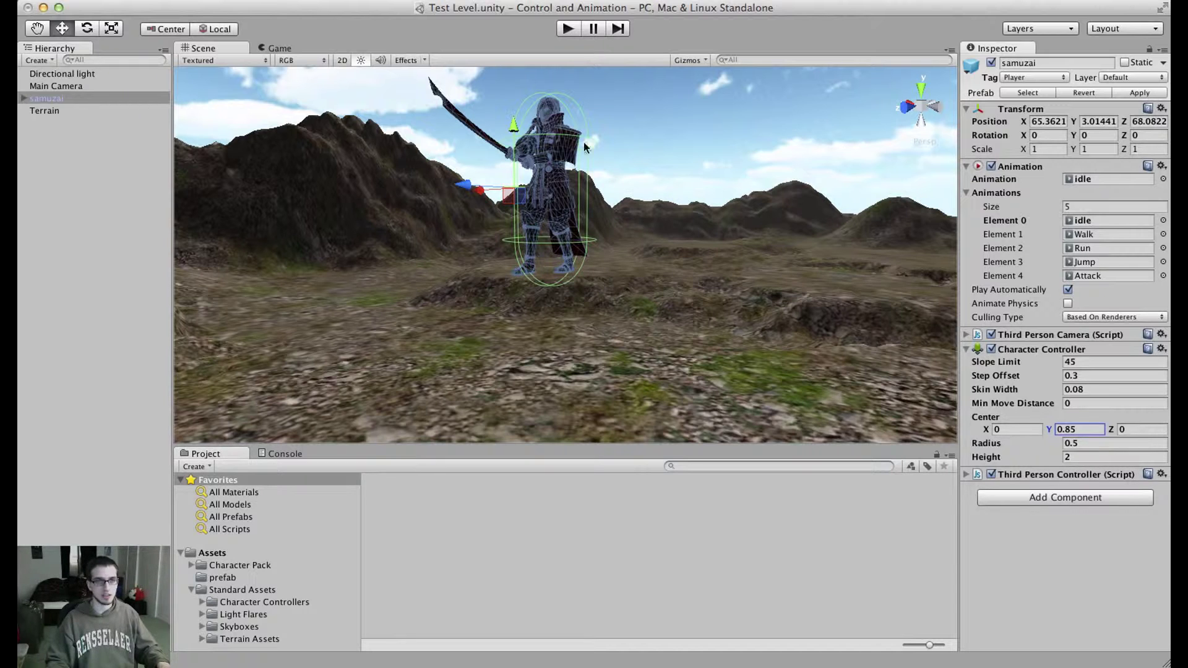
{"action": "left_click_drag", "start_coordinate": [514, 126], "coordinate": [829, 254]}
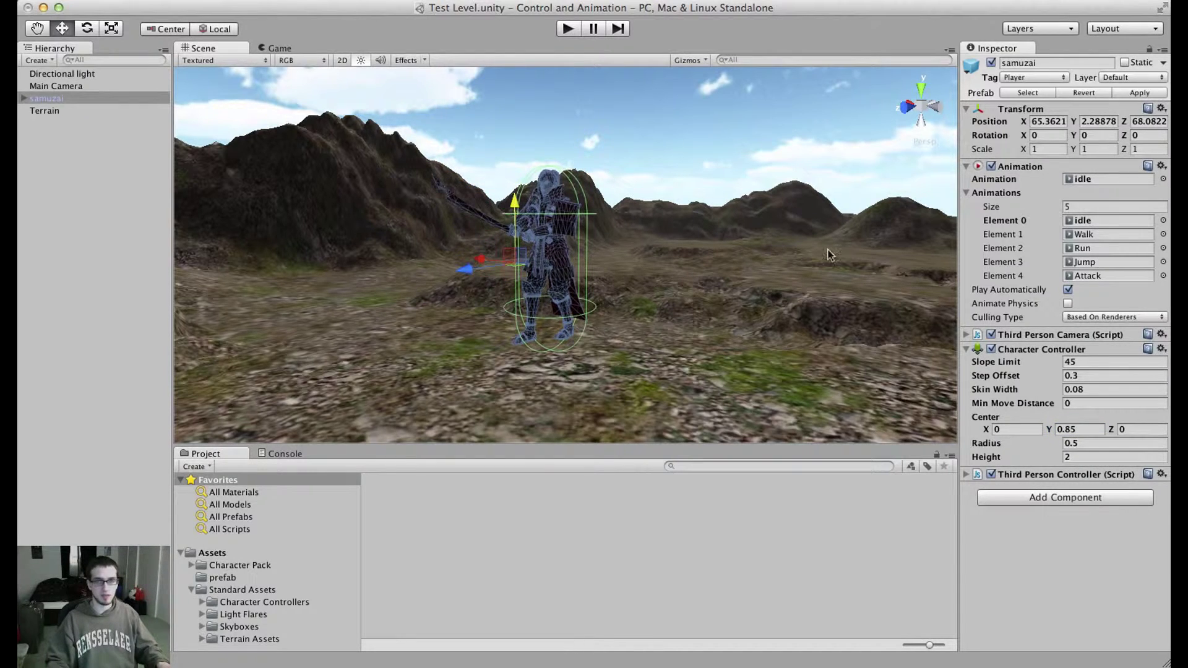
{"action": "left_click", "coordinate": [966, 474]}
{"action": "left_click", "coordinate": [966, 335]}
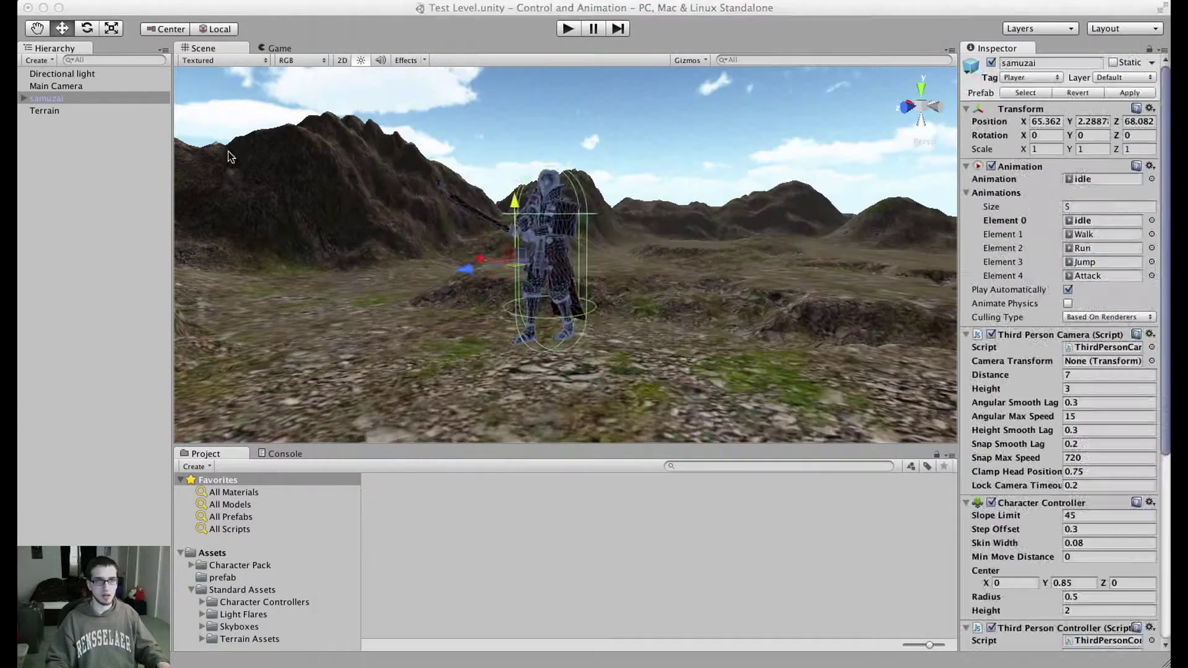
Step: Play the level, walk samuzai around the terrain with the arrow keys, then stop
{"action": "left_click", "coordinate": [44, 111]}
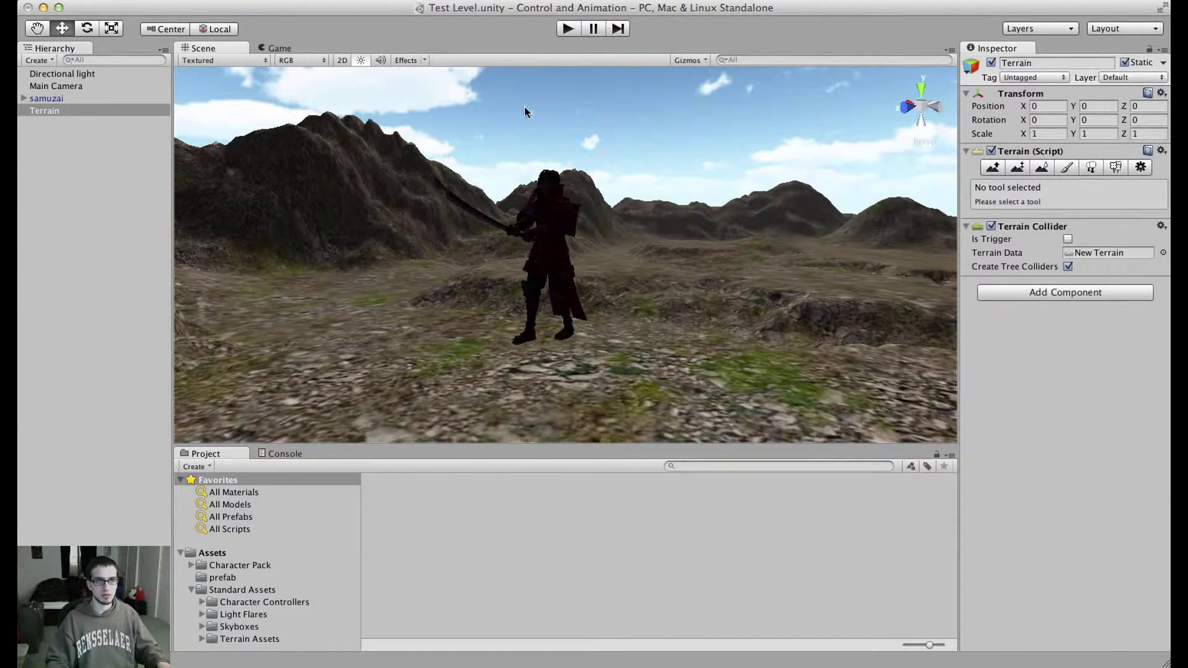
{"action": "left_click", "coordinate": [574, 26]}
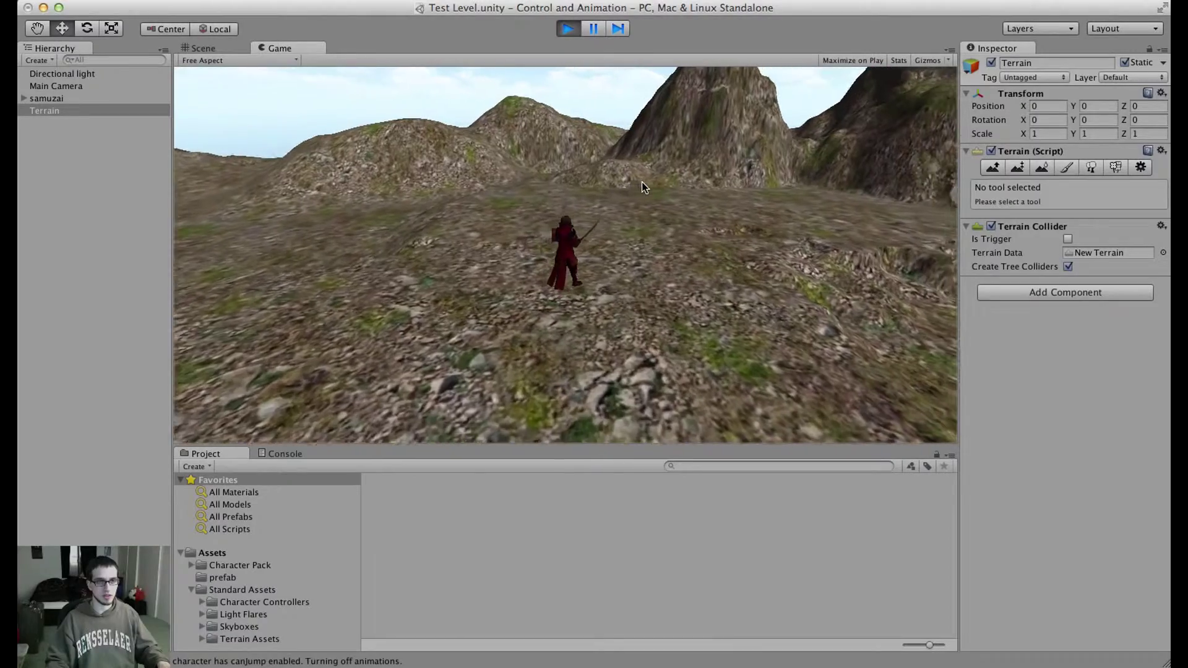
{"action": "key", "text": "Left"}
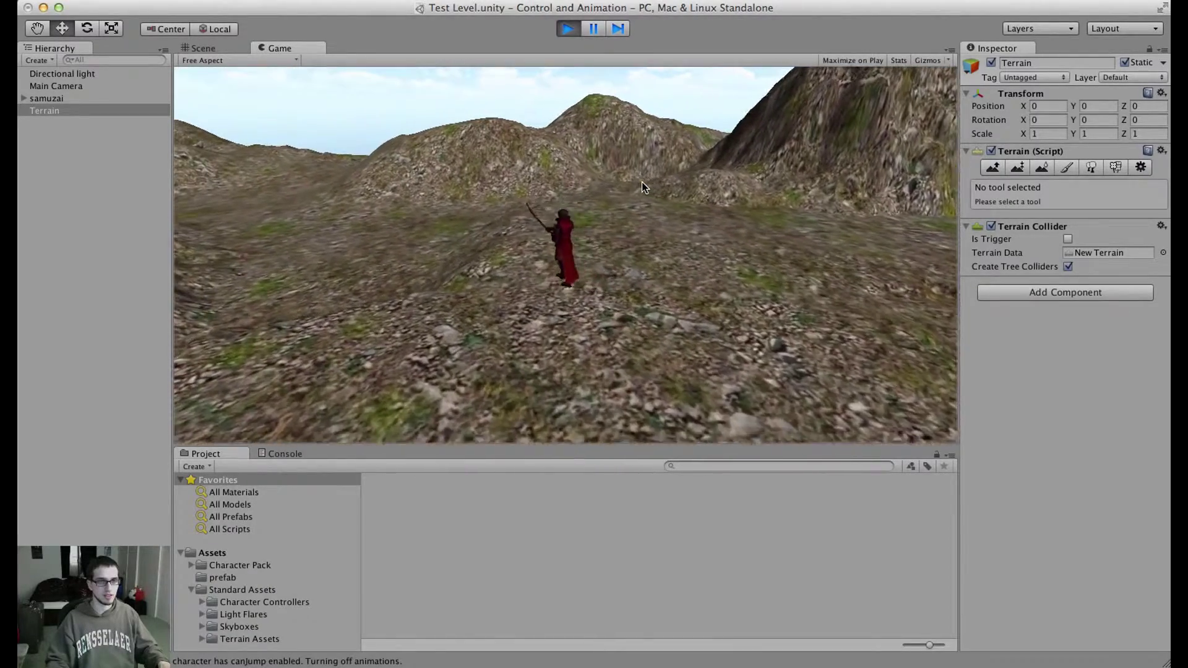
{"action": "key", "text": "Down"}
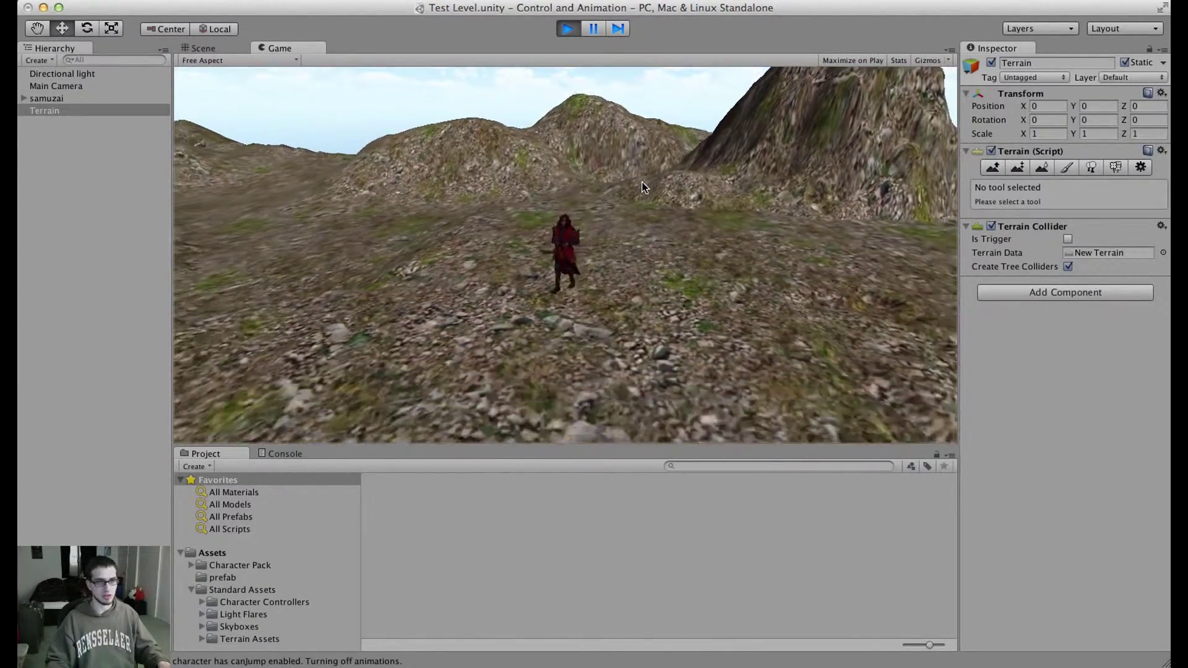
{"action": "key", "text": "Up"}
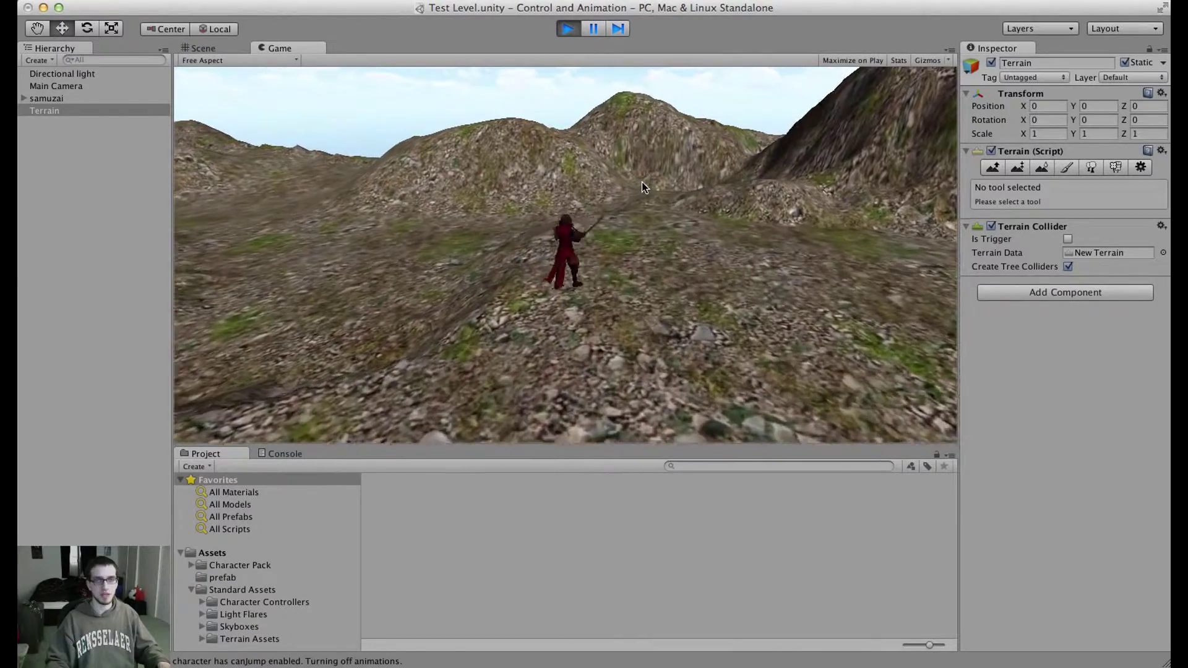
{"action": "key", "text": "Left"}
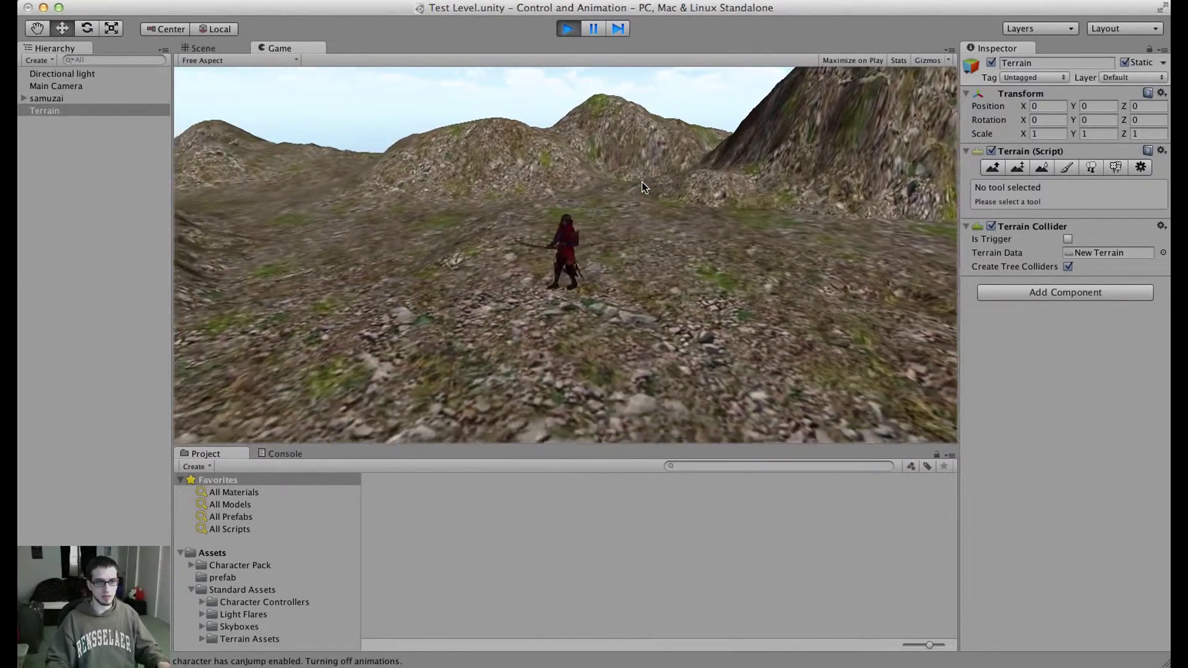
{"action": "key", "text": "Up"}
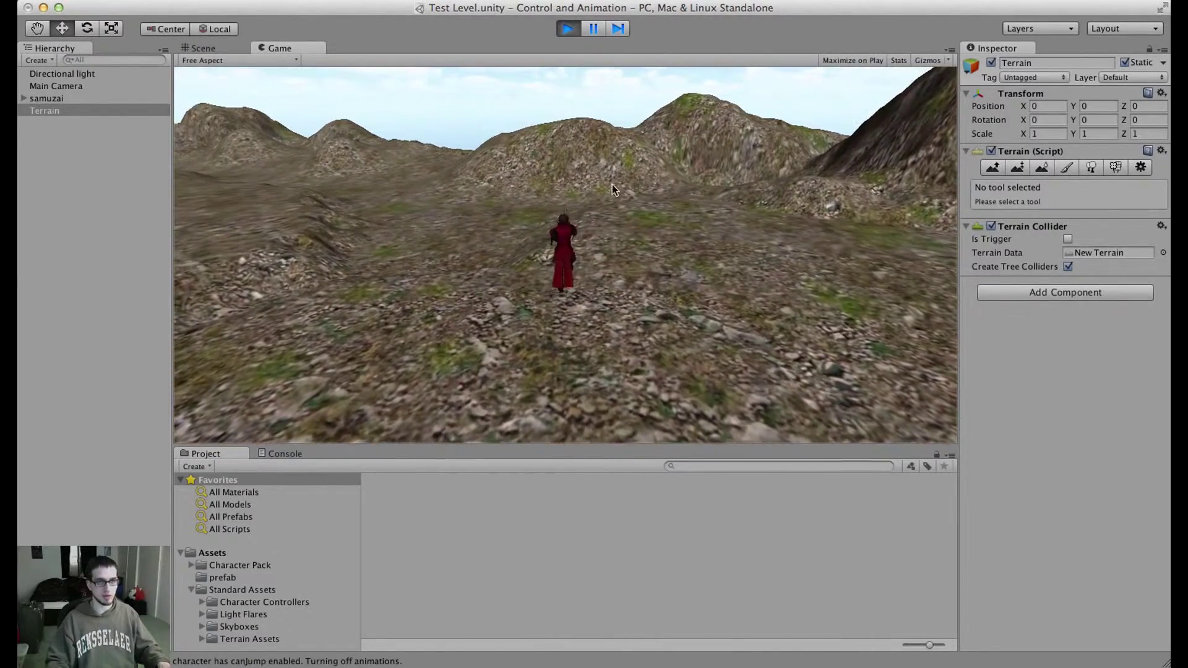
{"action": "left_click", "coordinate": [570, 30]}
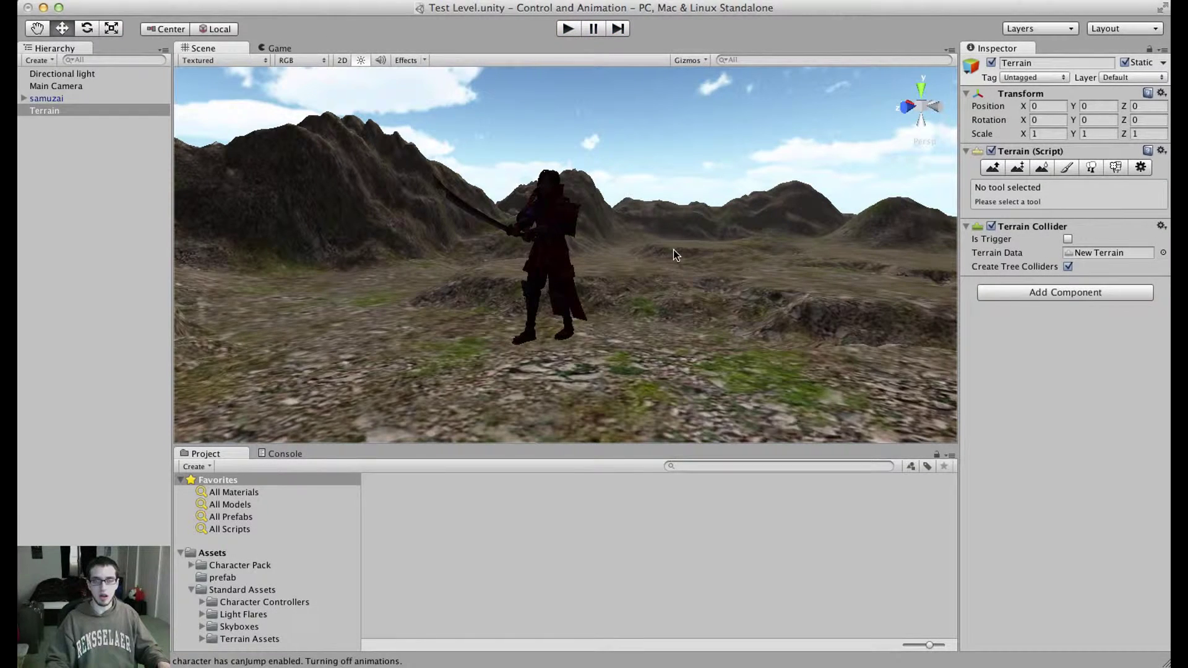
Step: Select samuzai and assign the idle and Walk clips to the idle and walk slots
{"action": "left_click", "coordinate": [560, 242]}
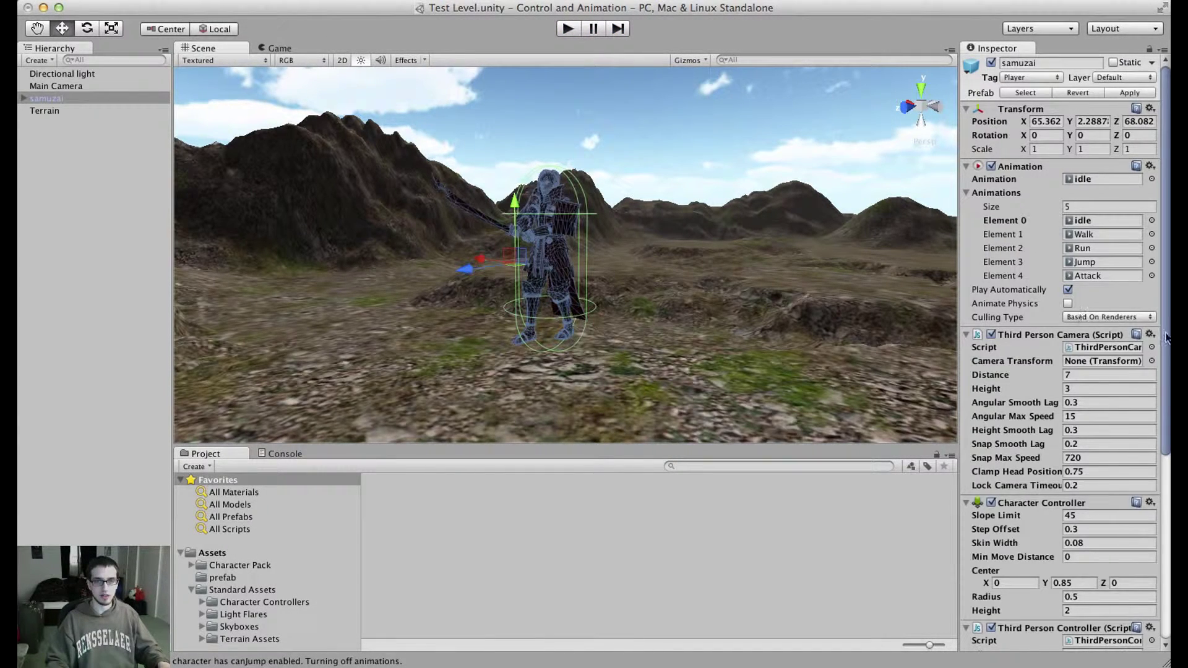
{"action": "scroll", "coordinate": [1145, 377], "scroll_direction": "down", "scroll_amount": 10}
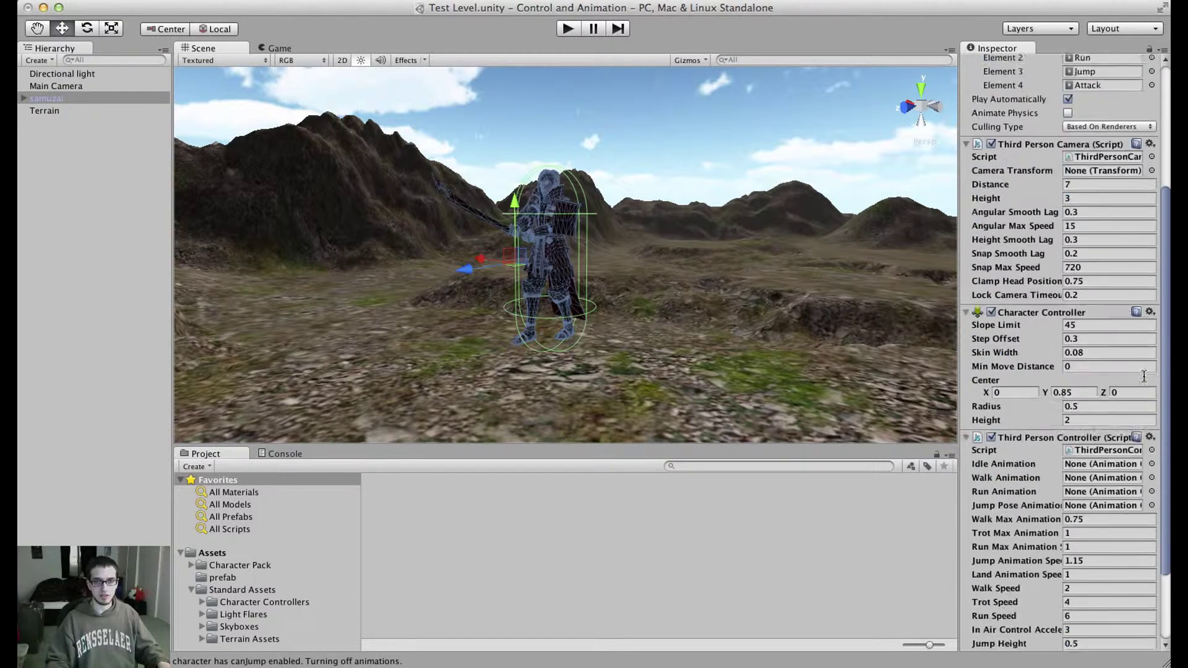
{"action": "scroll", "coordinate": [1145, 376], "scroll_direction": "down", "scroll_amount": 5}
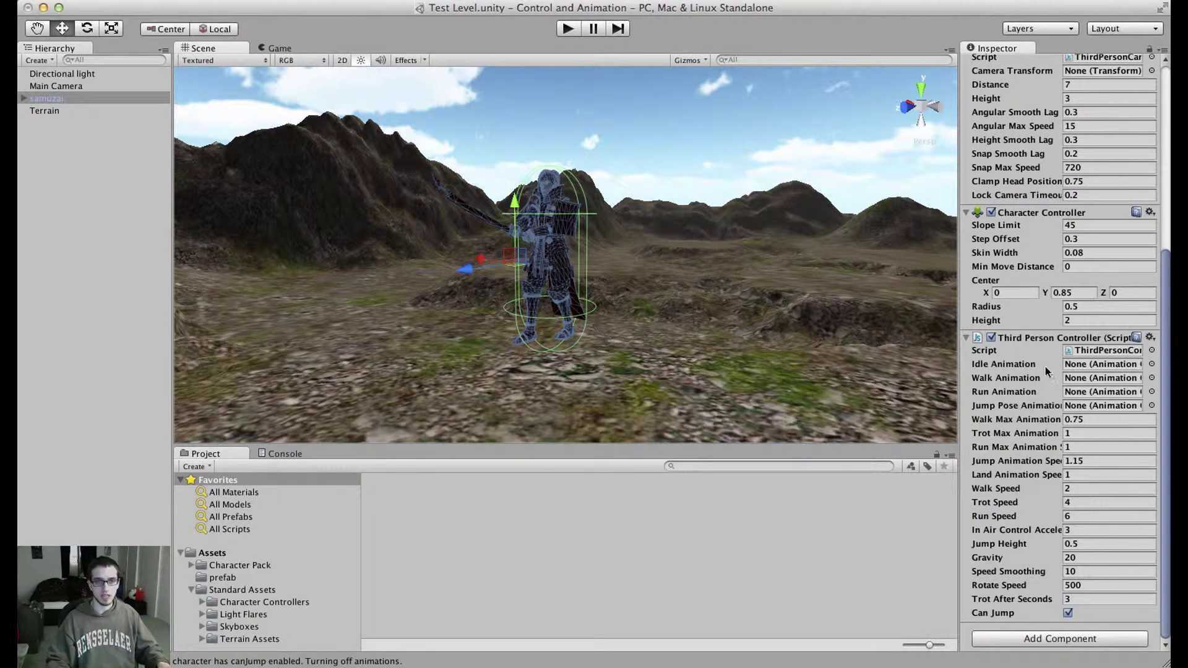
{"action": "left_click", "coordinate": [1152, 364]}
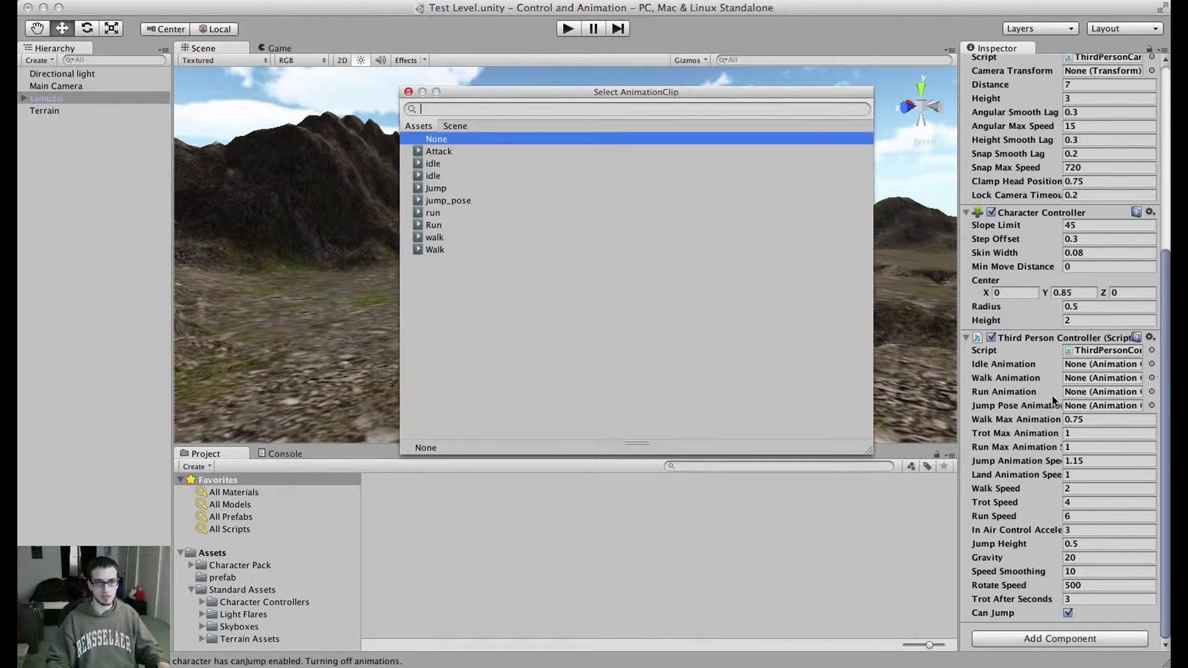
{"action": "left_click", "coordinate": [481, 165]}
{"action": "double_click", "coordinate": [478, 164]}
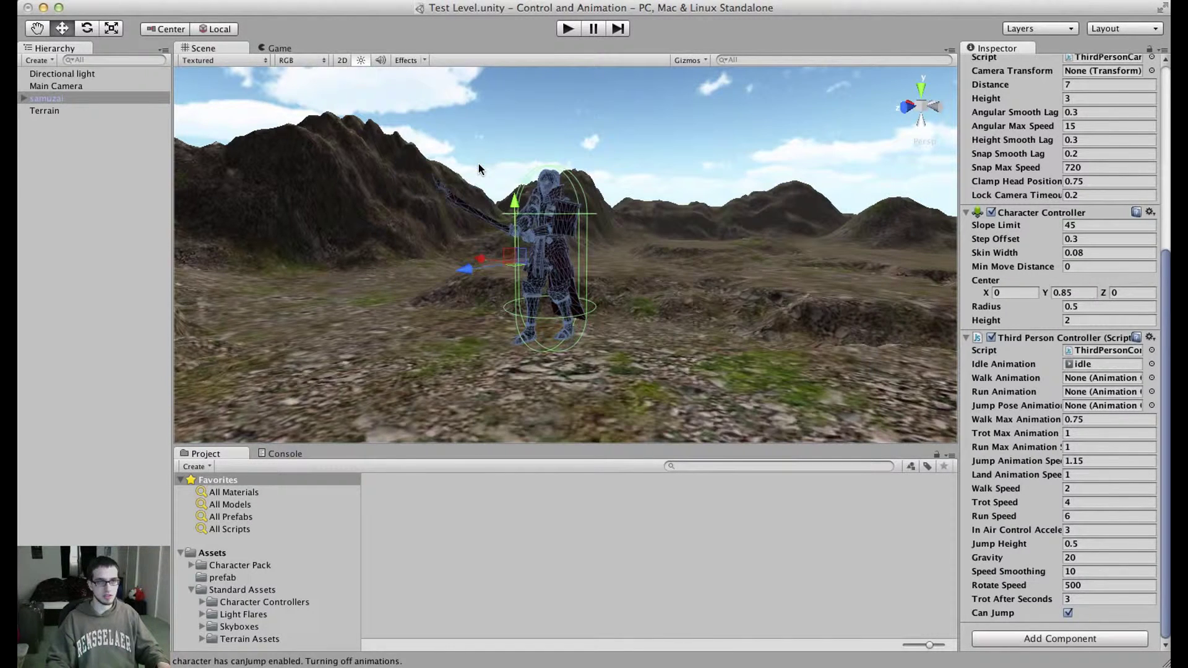
{"action": "left_click", "coordinate": [1152, 378]}
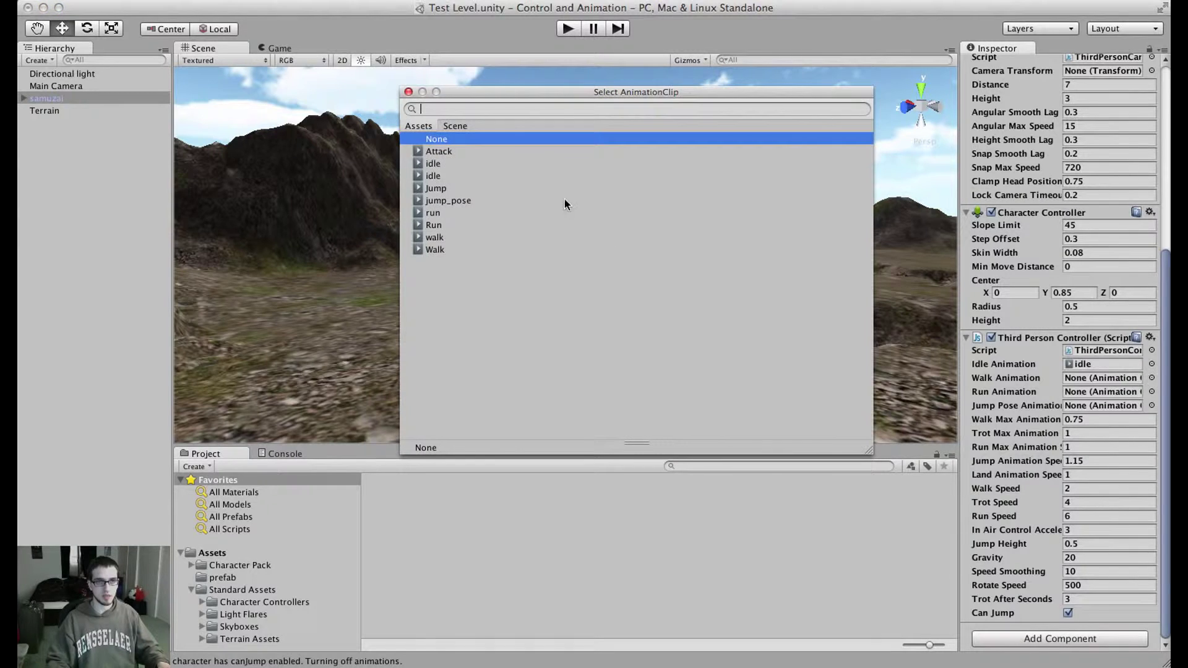
{"action": "left_click", "coordinate": [450, 238]}
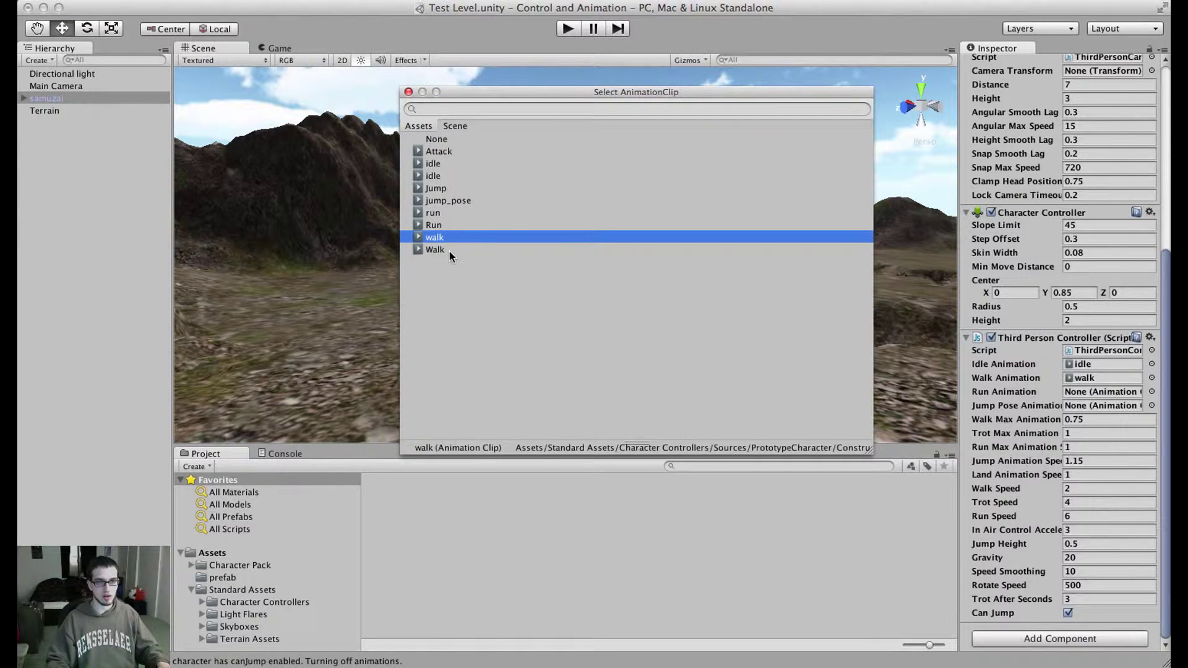
{"action": "left_click", "coordinate": [448, 250]}
{"action": "double_click", "coordinate": [448, 250]}
Step: Assign the Run and Jump clips to the run and jump-pose slots
{"action": "left_click", "coordinate": [1152, 406]}
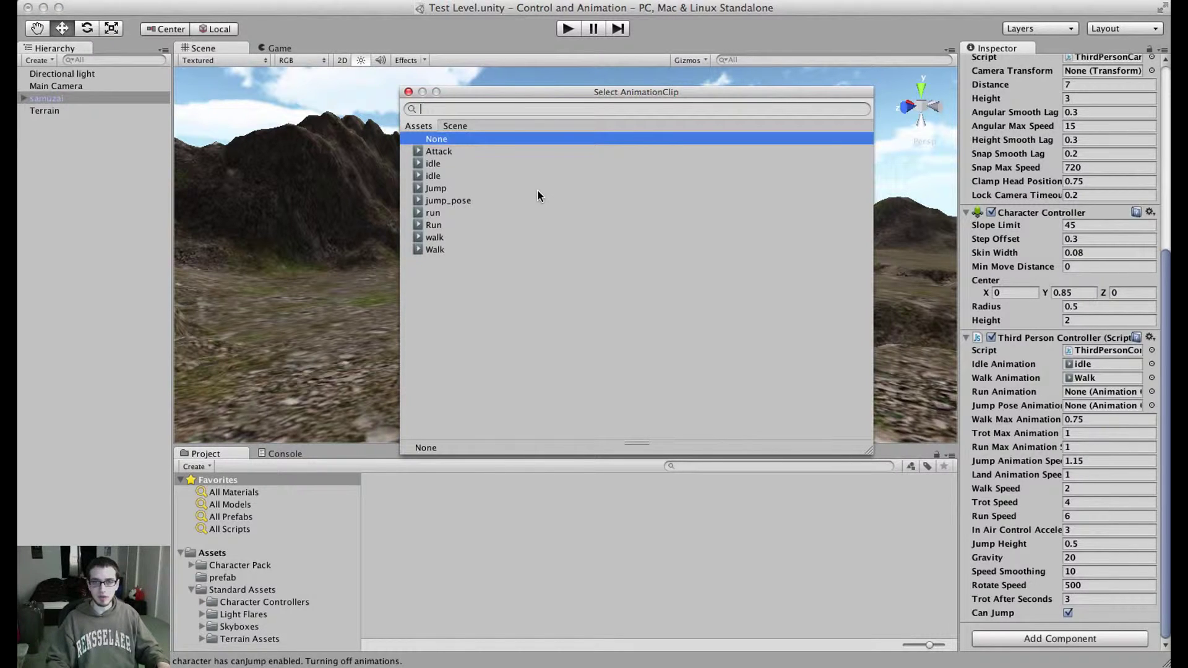
{"action": "left_click", "coordinate": [443, 224]}
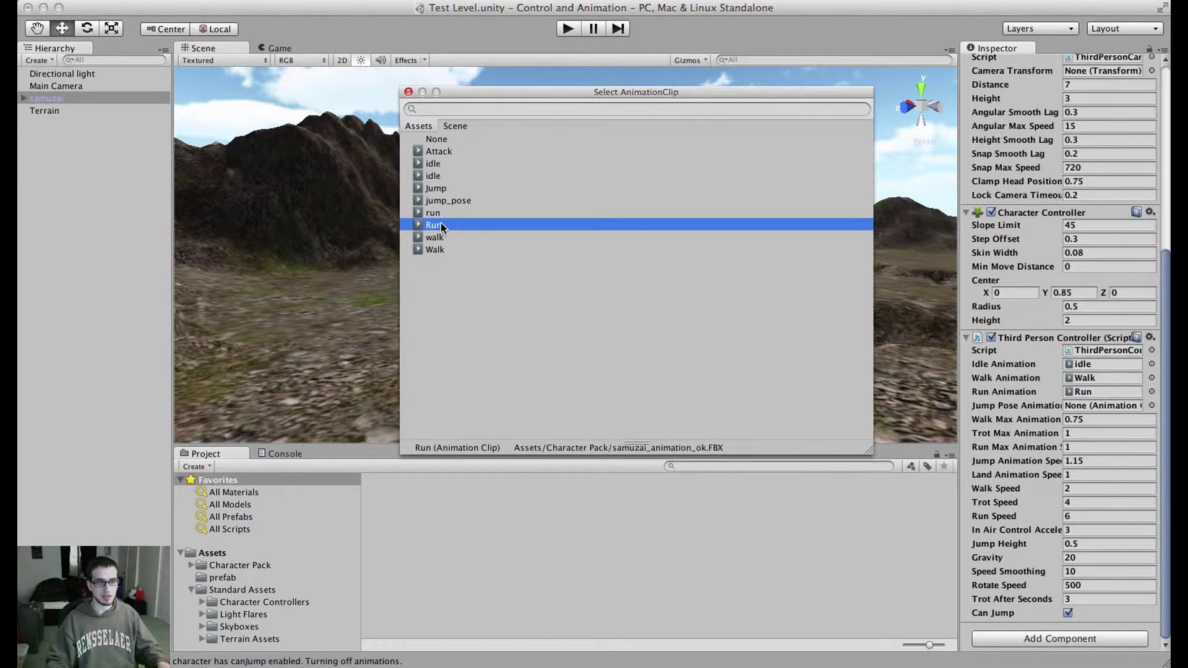
{"action": "double_click", "coordinate": [432, 226]}
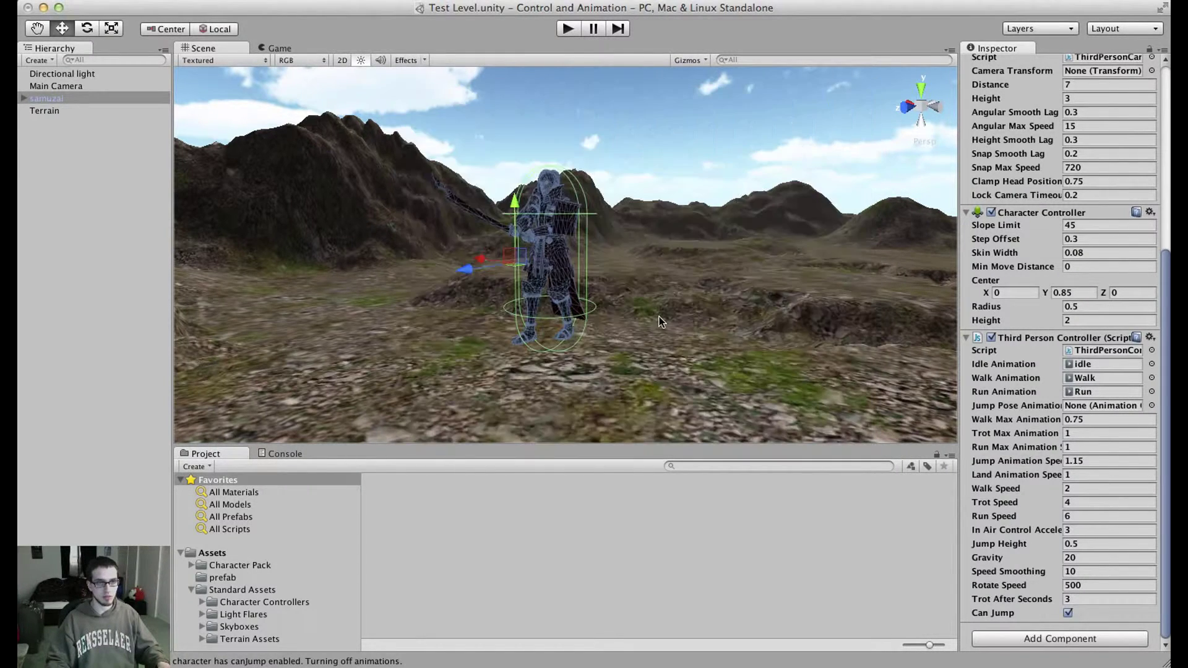
{"action": "left_click", "coordinate": [1152, 406]}
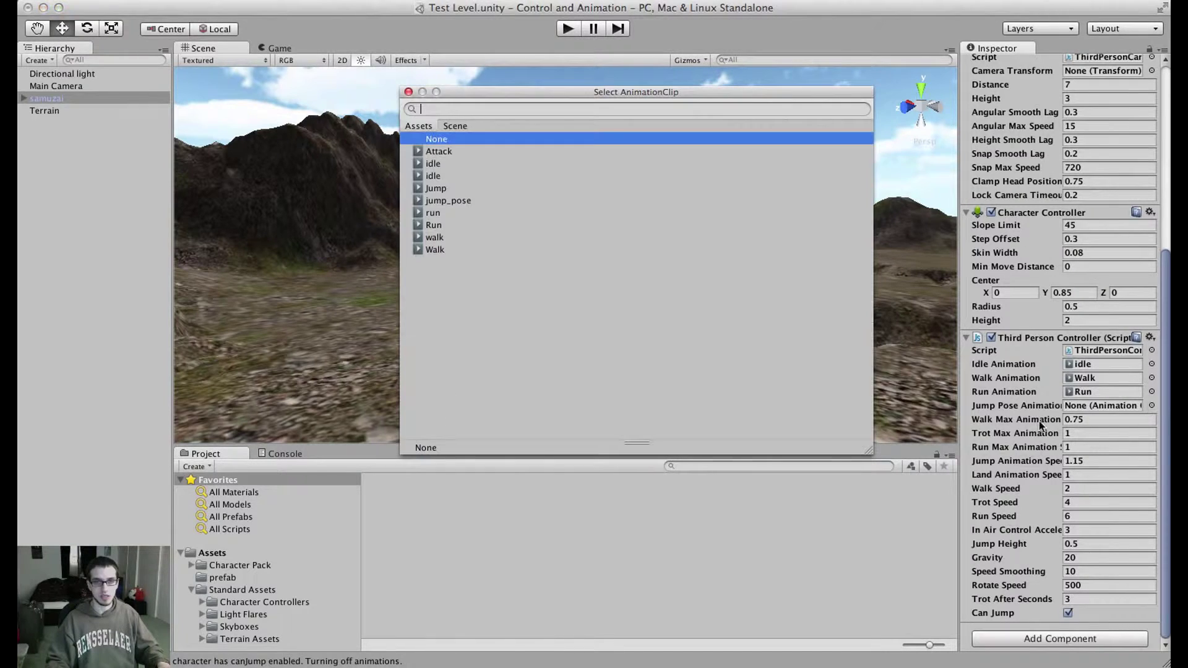
{"action": "left_click", "coordinate": [436, 188]}
{"action": "double_click", "coordinate": [448, 192]}
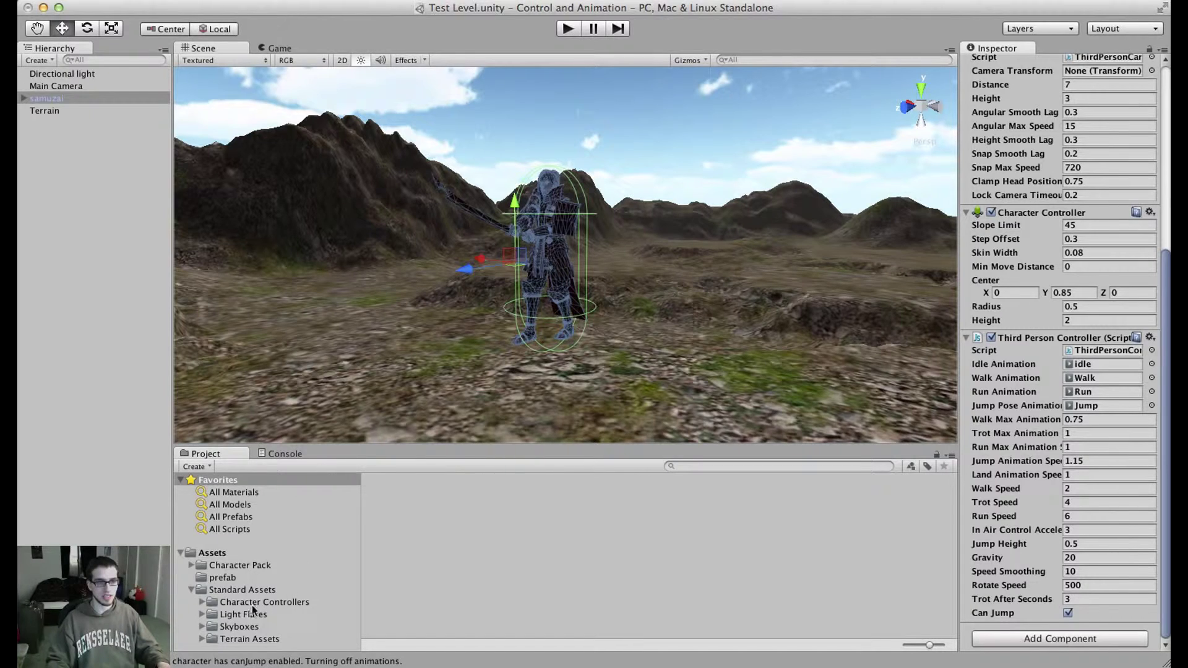
Step: Expand samuzai_animation in Character Pack to list its clips, then enter play mode
{"action": "left_click", "coordinate": [235, 566]}
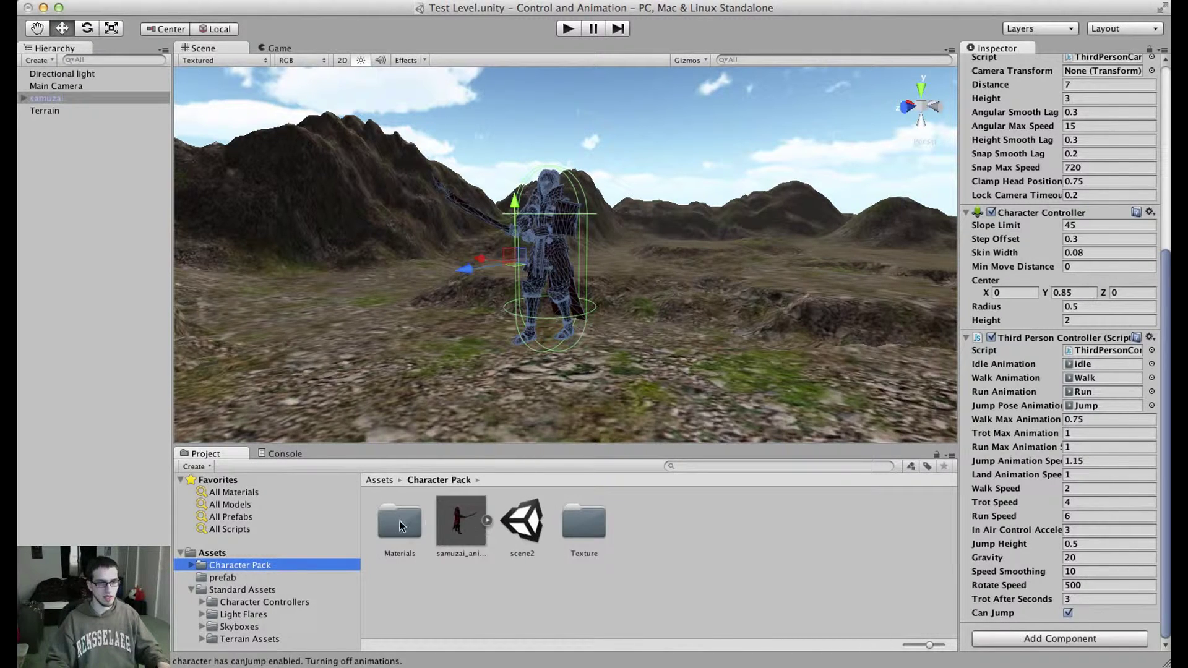
{"action": "left_click", "coordinate": [258, 580]}
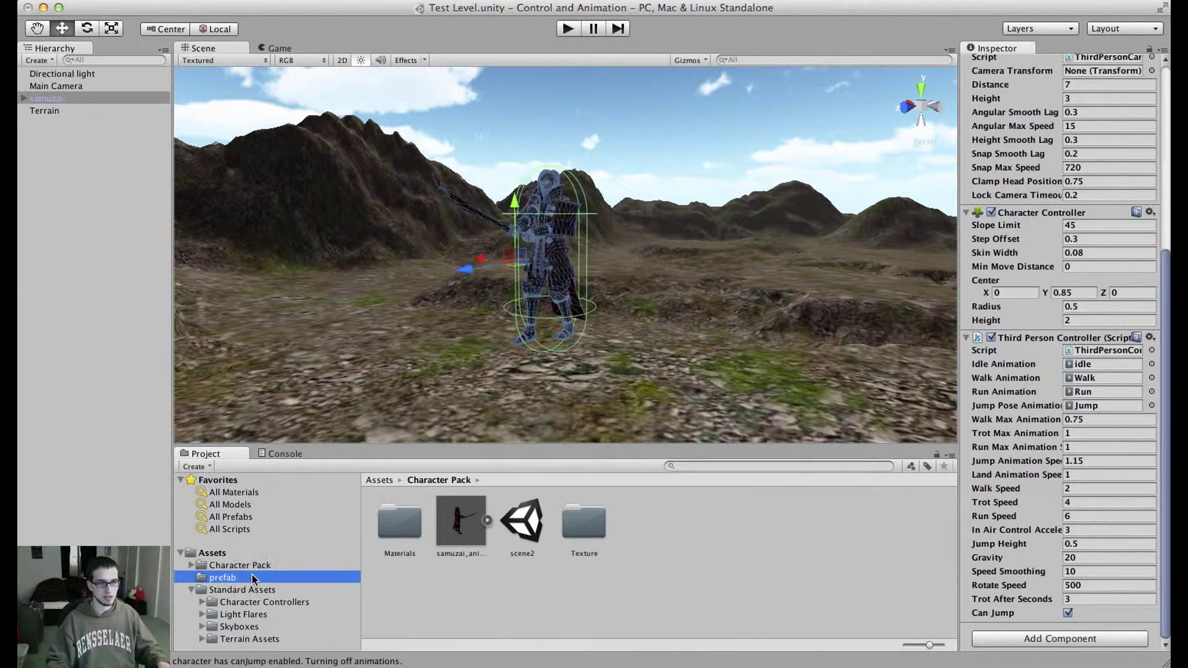
{"action": "left_click", "coordinate": [425, 521]}
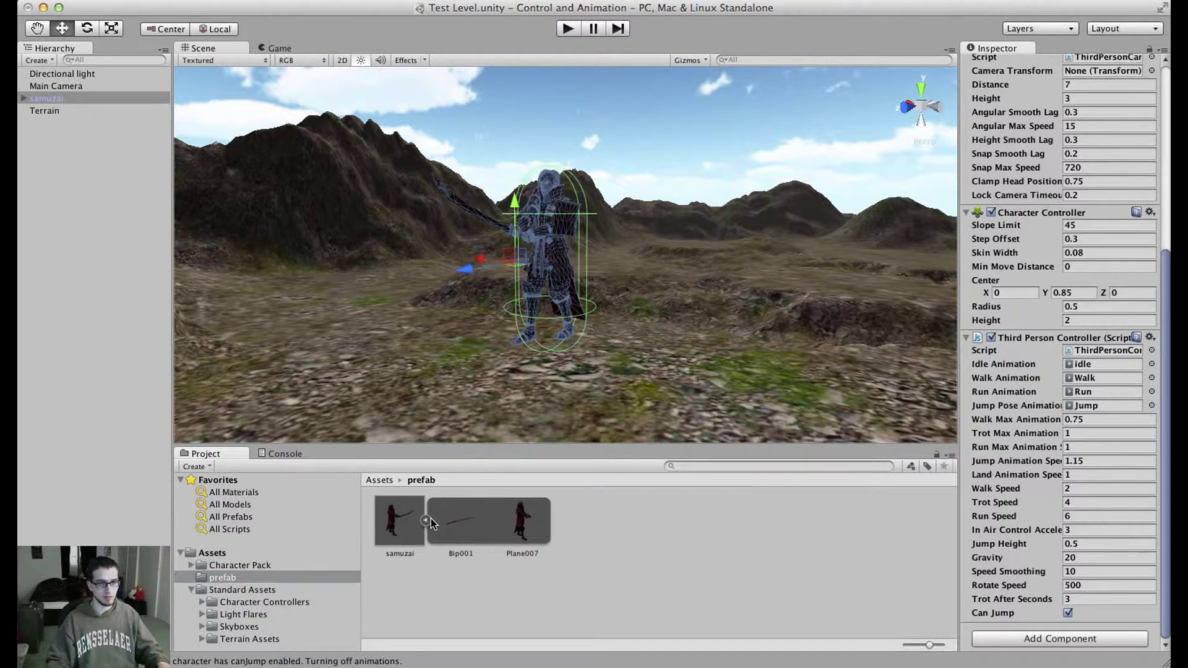
{"action": "left_click", "coordinate": [242, 566]}
{"action": "left_click", "coordinate": [487, 522]}
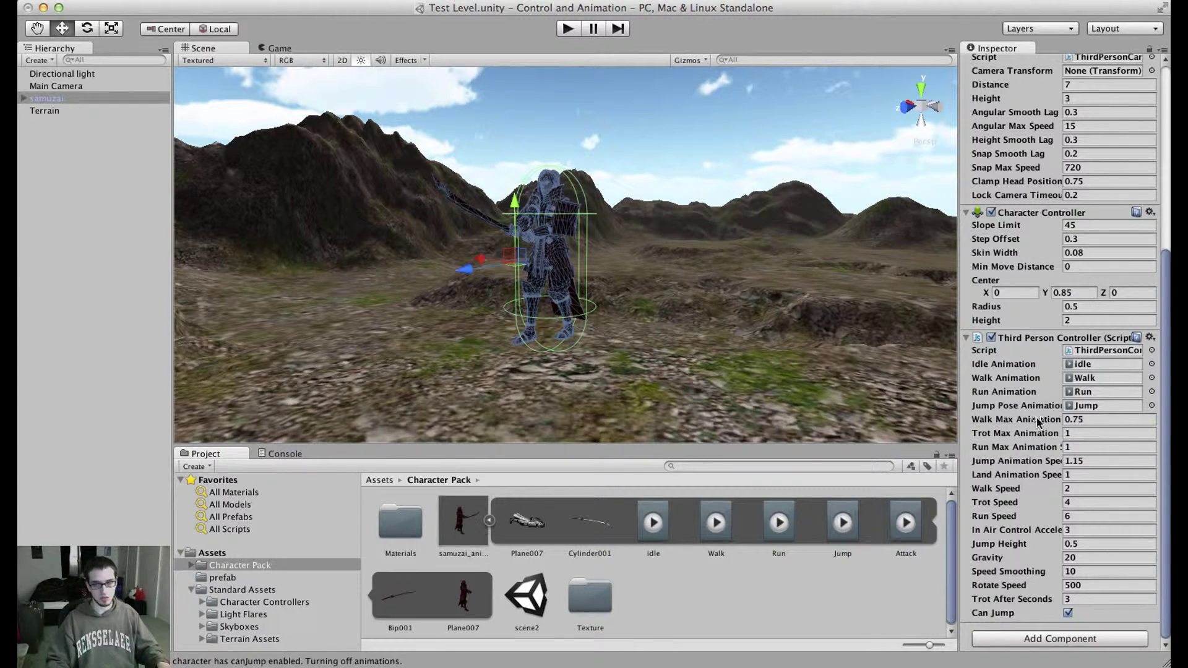
{"action": "left_click", "coordinate": [567, 29]}
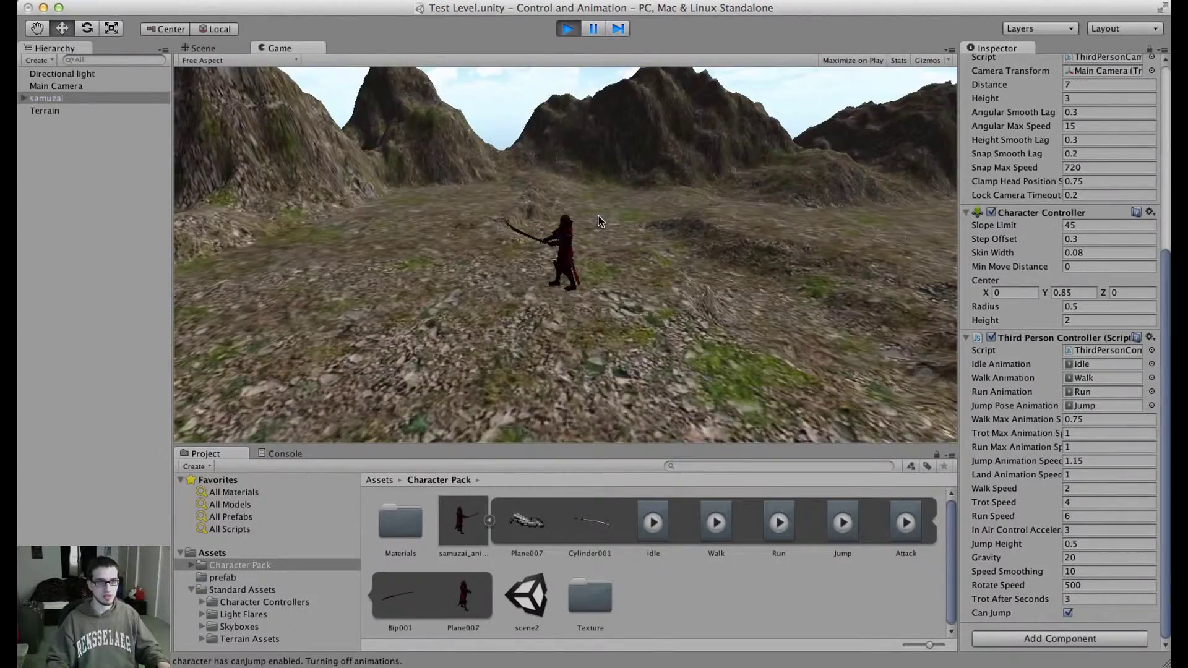
Step: Drive samuzai forward, left and back toward the camera with W, A and S
{"action": "key", "text": "w"}
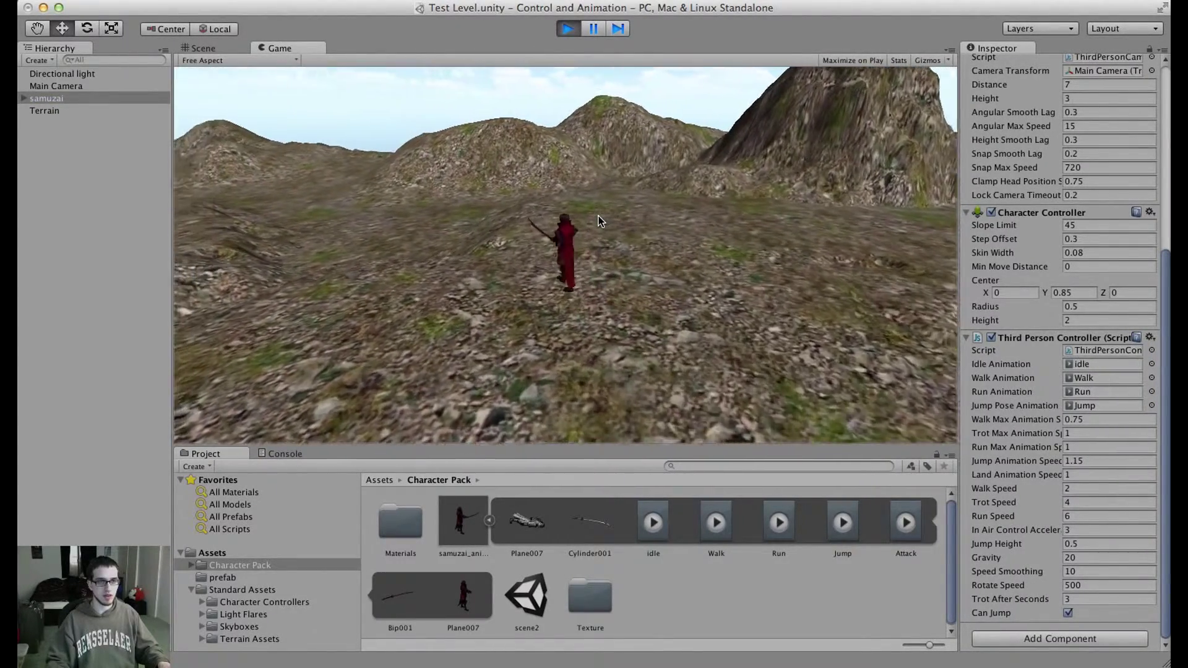
{"action": "key", "text": "a"}
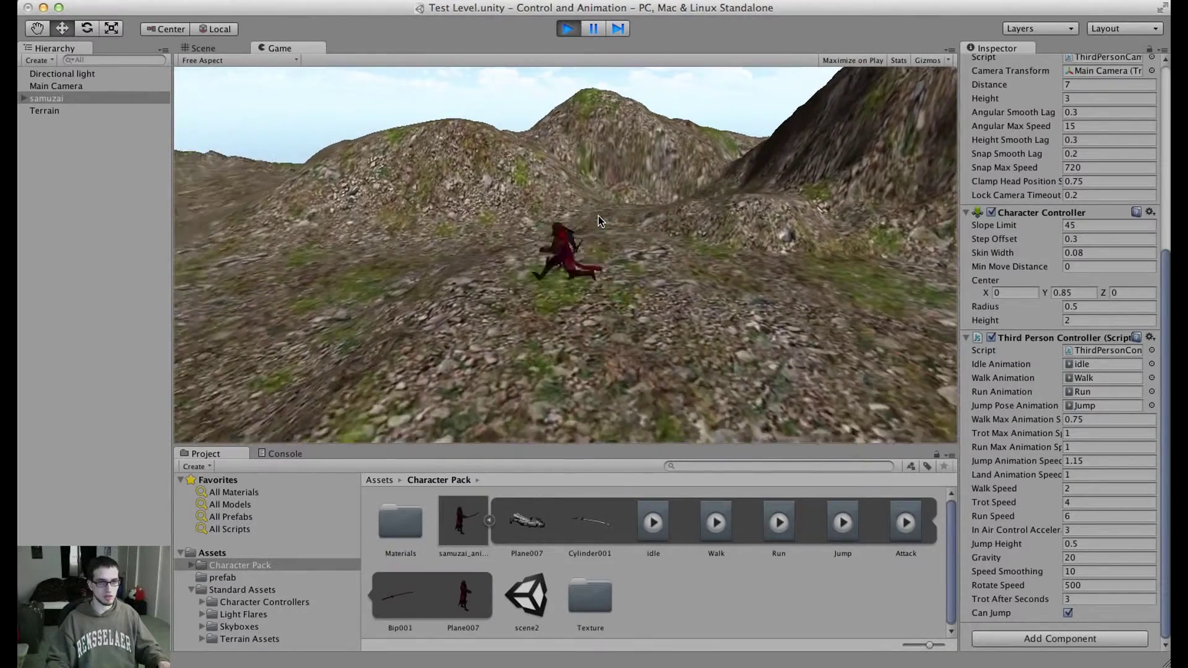
{"action": "key", "text": "s"}
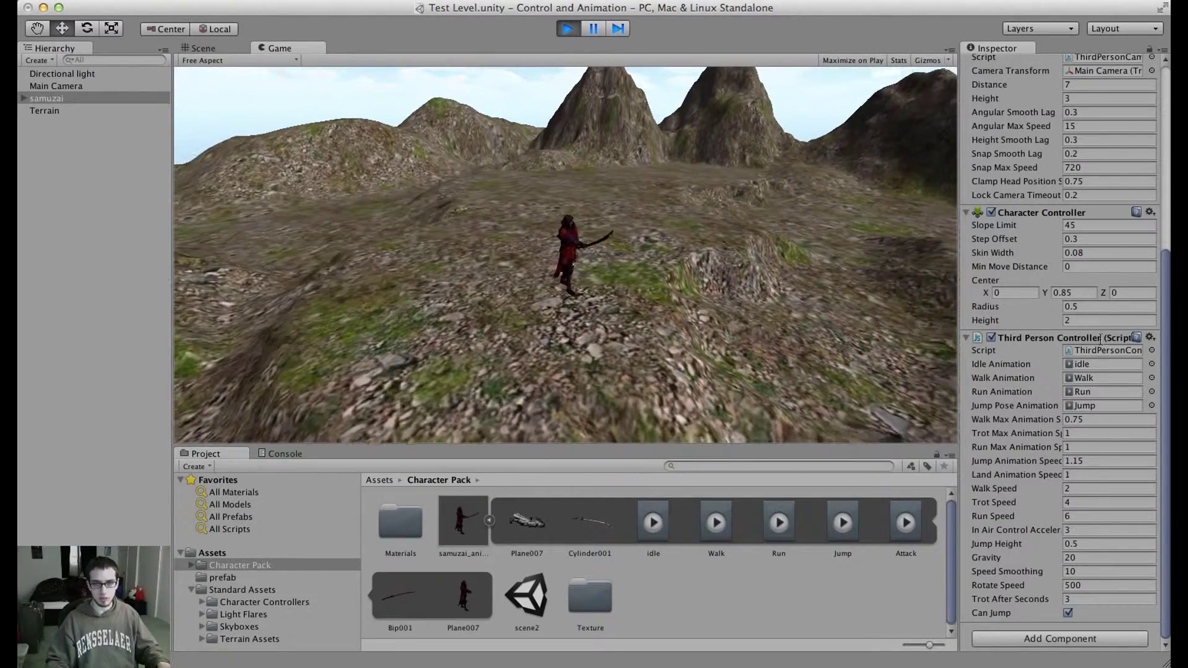
Step: Set the Third Person Camera's Angular Max Speed to 100 and select the Attack clip
{"action": "scroll", "coordinate": [1109, 209], "scroll_direction": "up", "scroll_amount": 3}
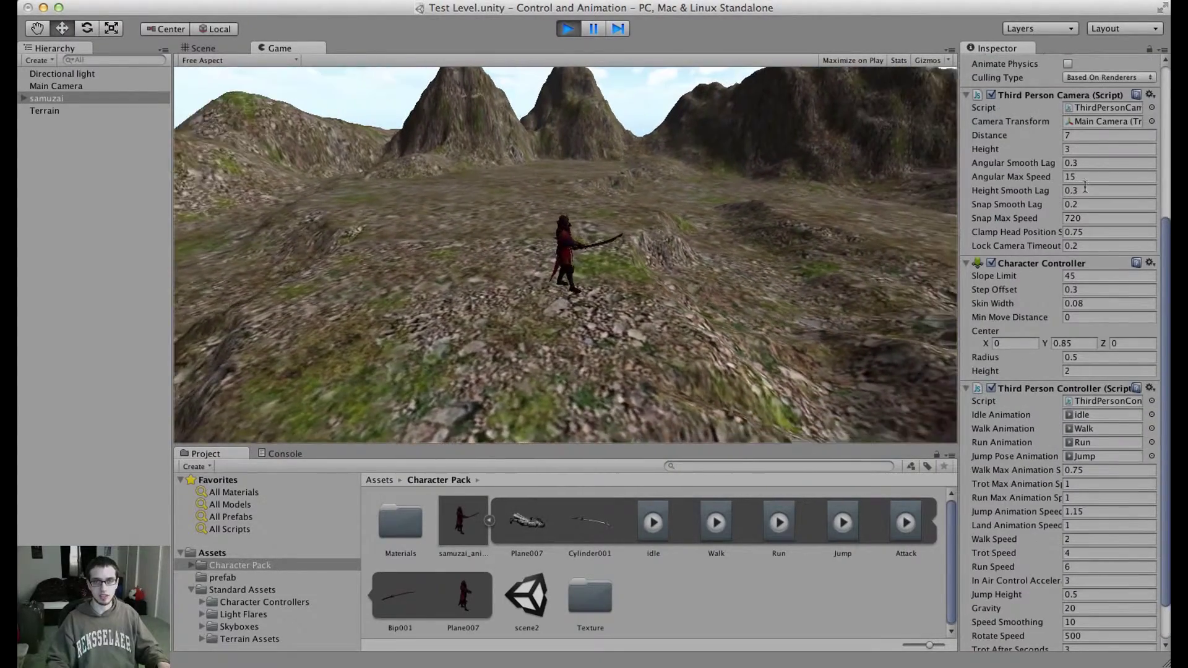
{"action": "left_click", "coordinate": [1084, 177]}
{"action": "type", "text": "100"}
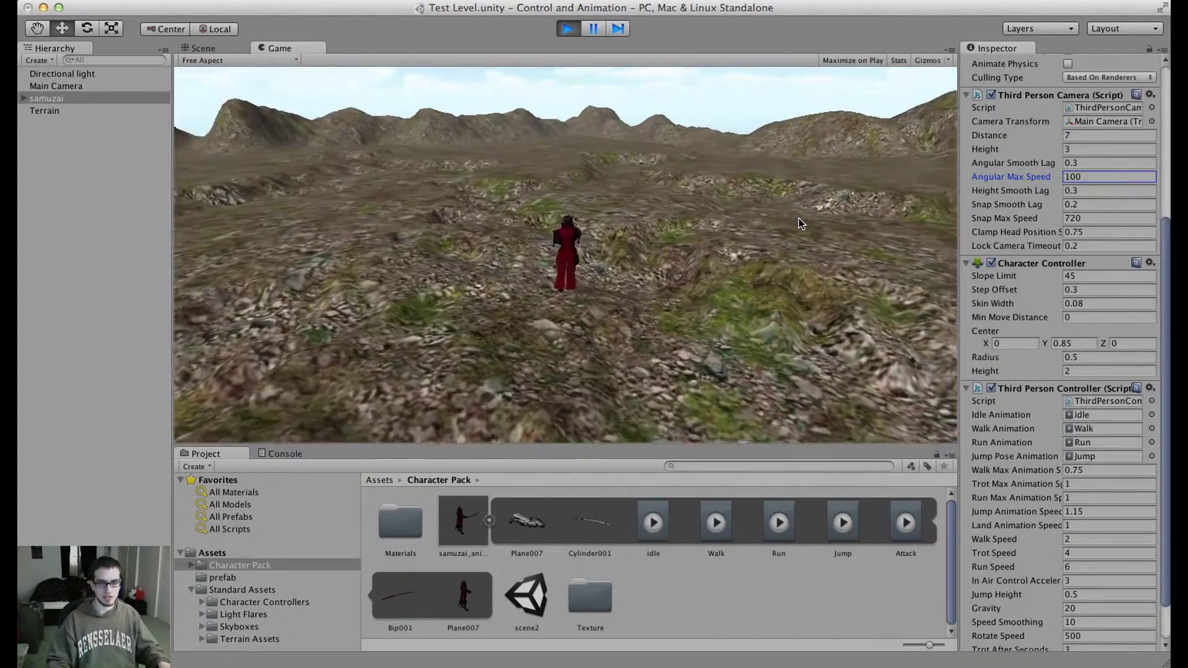
{"action": "left_click", "coordinate": [919, 522]}
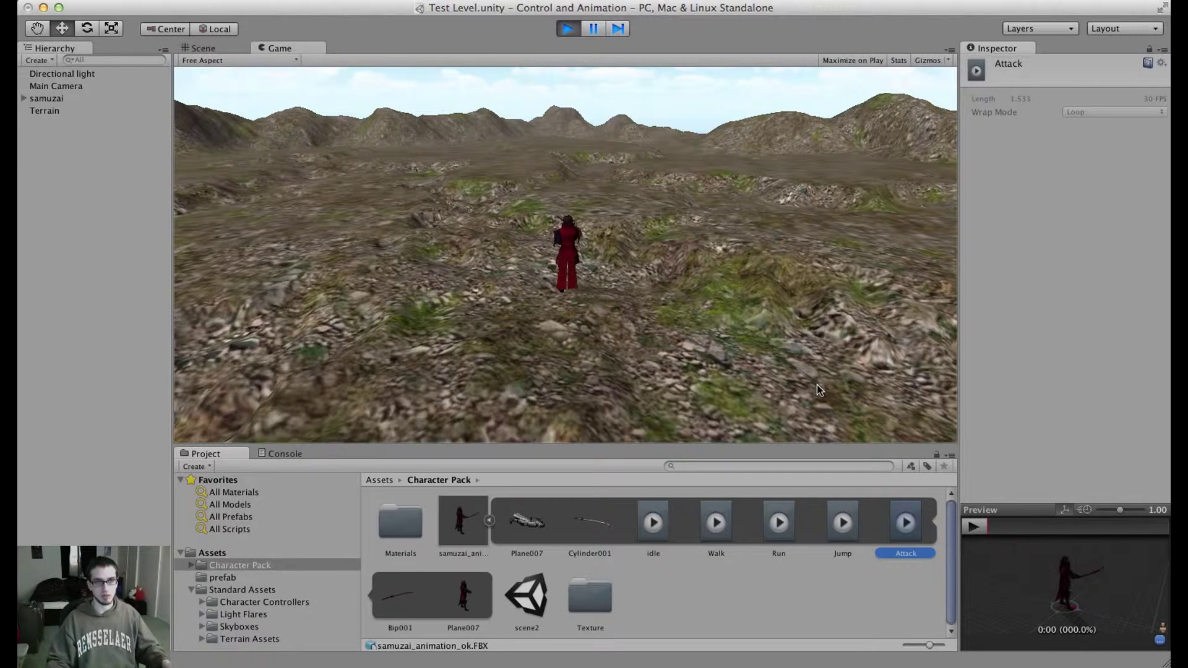
Step: Stop play mode and select samuzai in the Scene view
{"action": "left_click", "coordinate": [568, 30]}
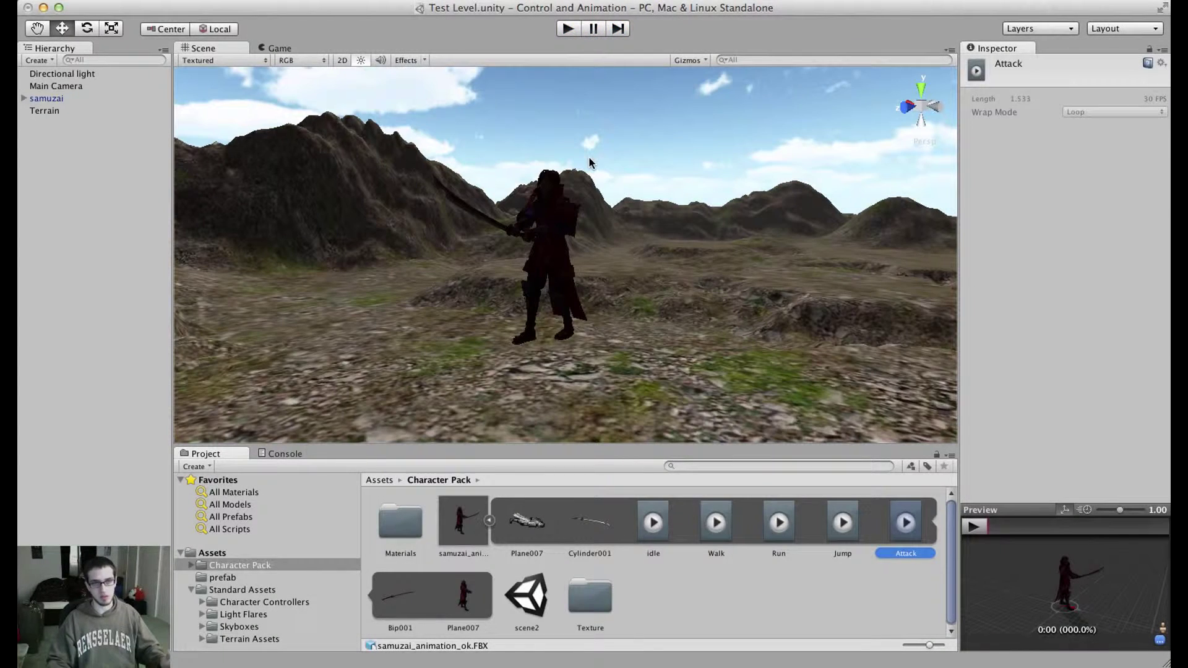
{"action": "left_click", "coordinate": [580, 250]}
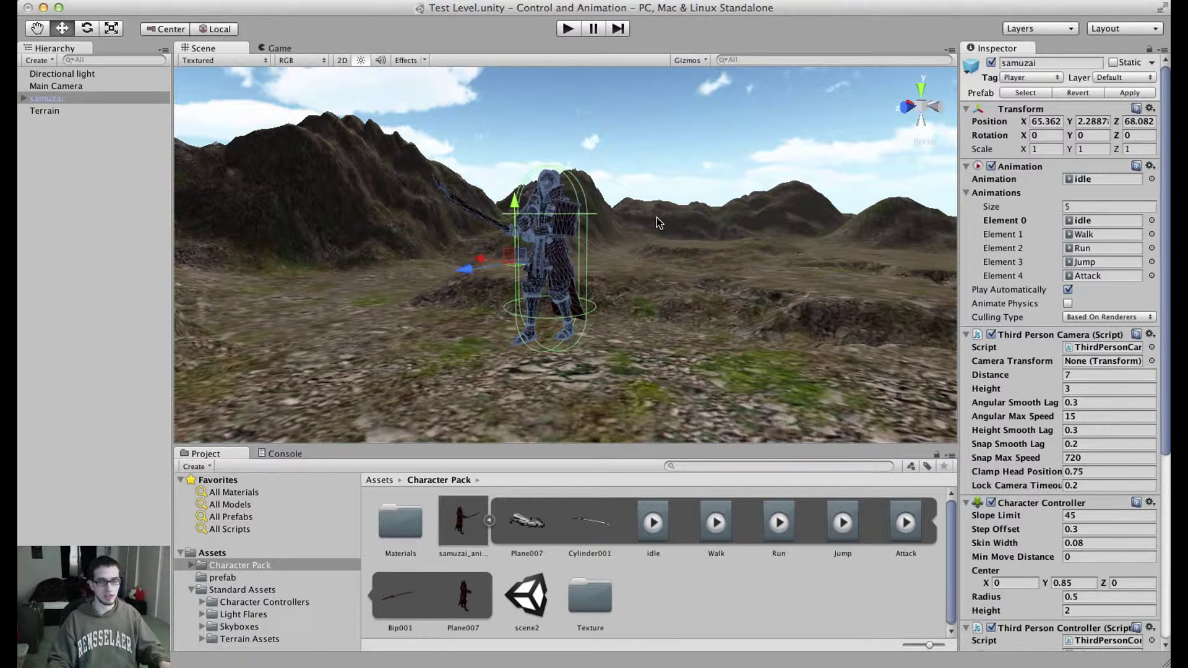
Step: Collapse the animation clip list and show the Assets root in the Project panel
{"action": "left_click", "coordinate": [489, 520]}
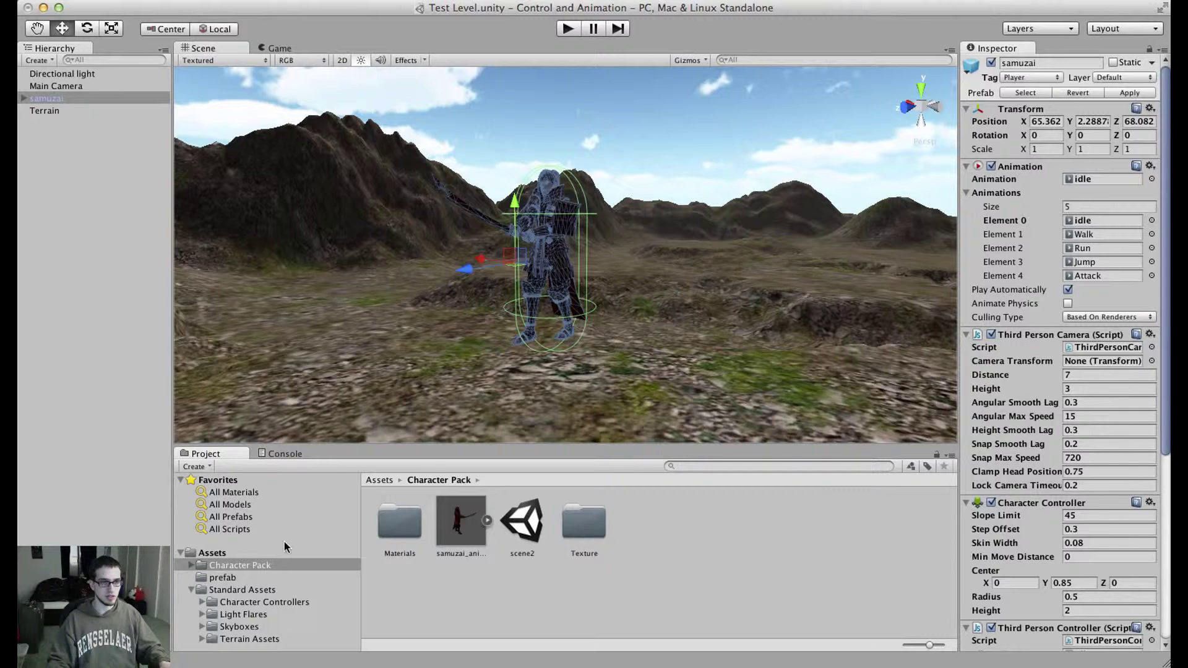
{"action": "left_click", "coordinate": [196, 567]}
{"action": "left_click", "coordinate": [192, 590]}
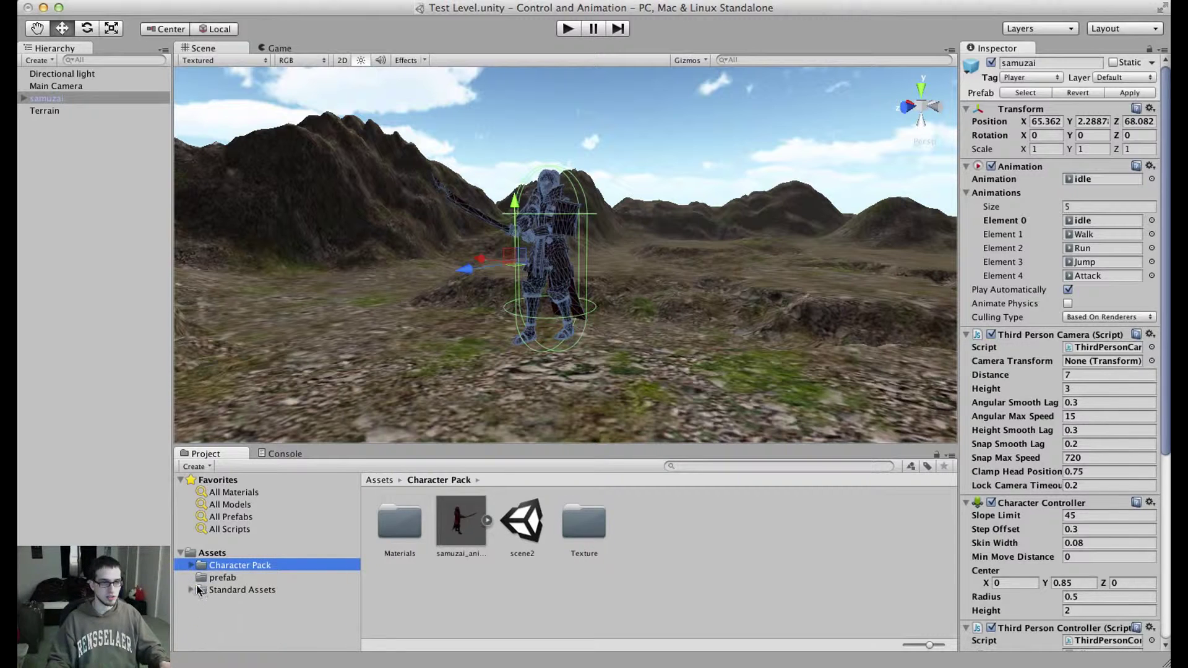
{"action": "left_click", "coordinate": [209, 554]}
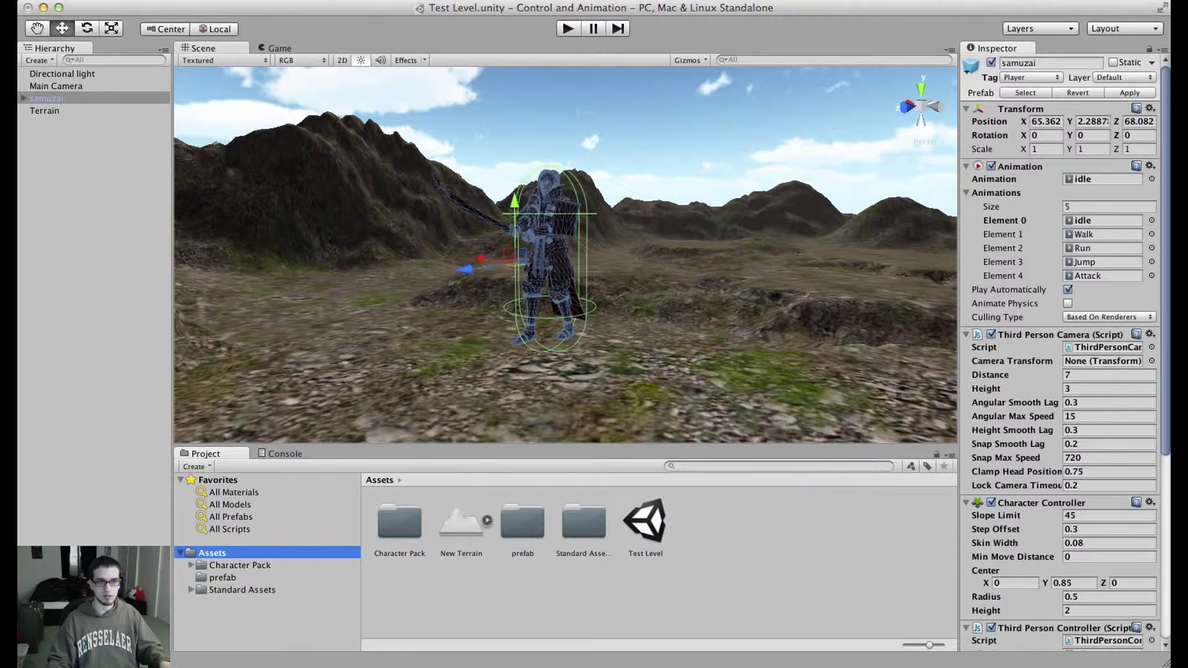
Step: Collapse the Animation, Third Person Camera, Character Controller and Third Person Controller components
{"action": "left_click", "coordinate": [966, 166]}
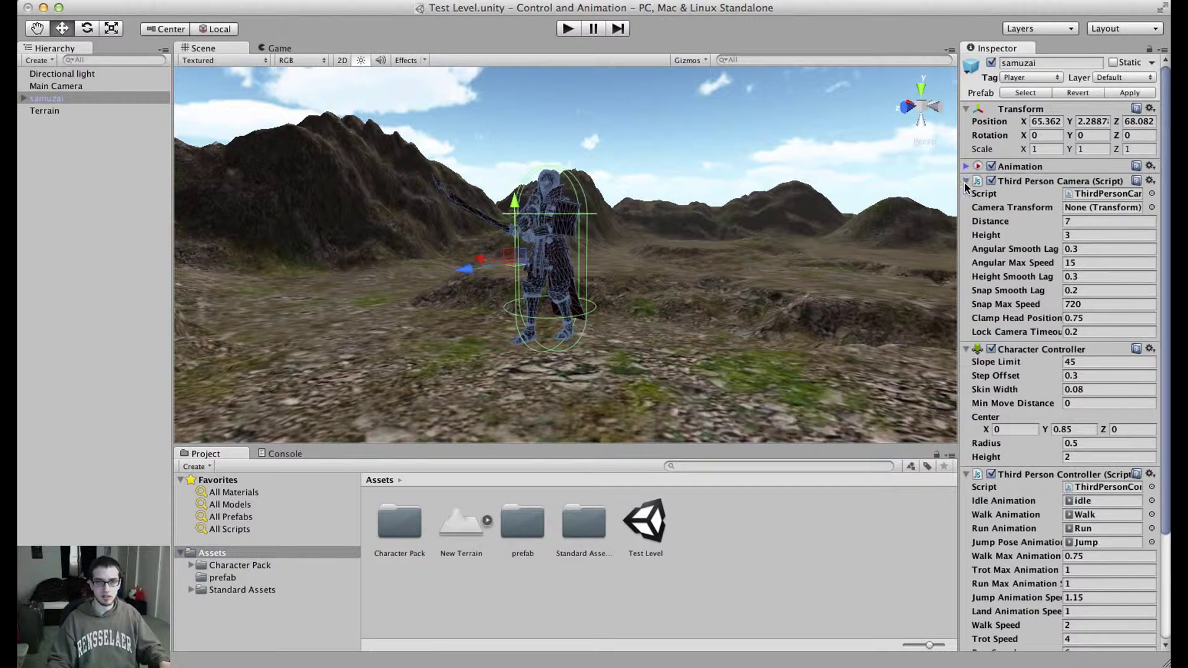
{"action": "left_click", "coordinate": [967, 181]}
{"action": "left_click", "coordinate": [966, 196]}
{"action": "left_click", "coordinate": [966, 211]}
{"action": "left_click", "coordinate": [1080, 235]}
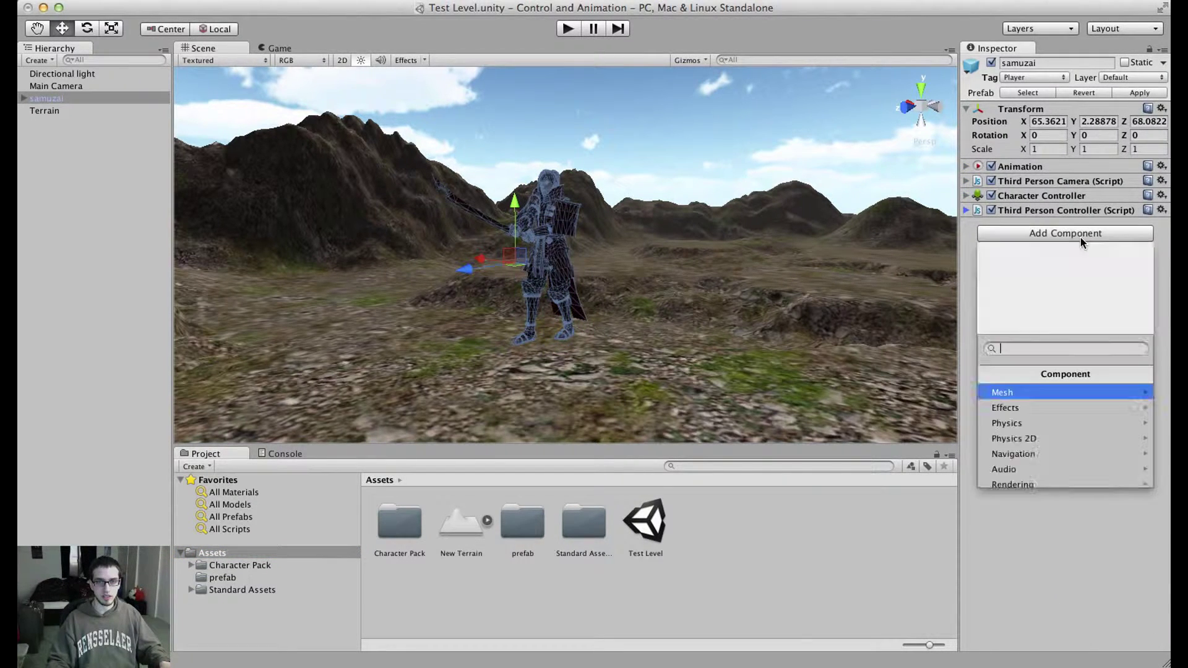
{"action": "left_click", "coordinate": [1057, 535]}
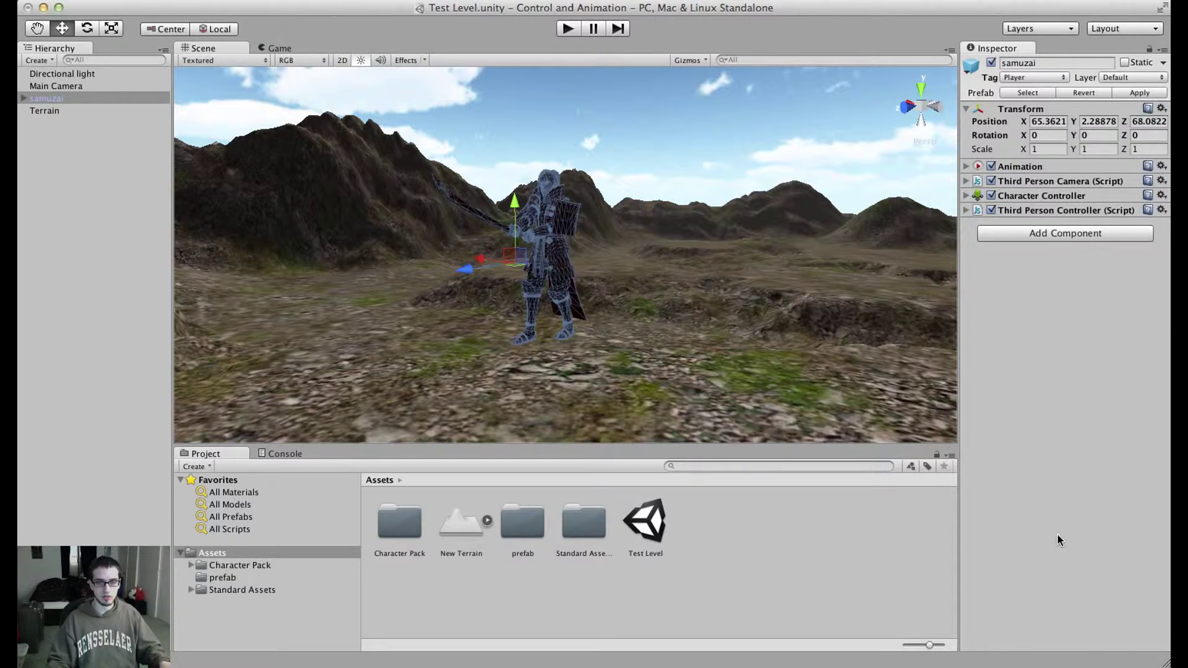
Step: Create a new script named Attack through Add Component > New Script and attach it to samuzai
{"action": "right_click", "coordinate": [718, 527]}
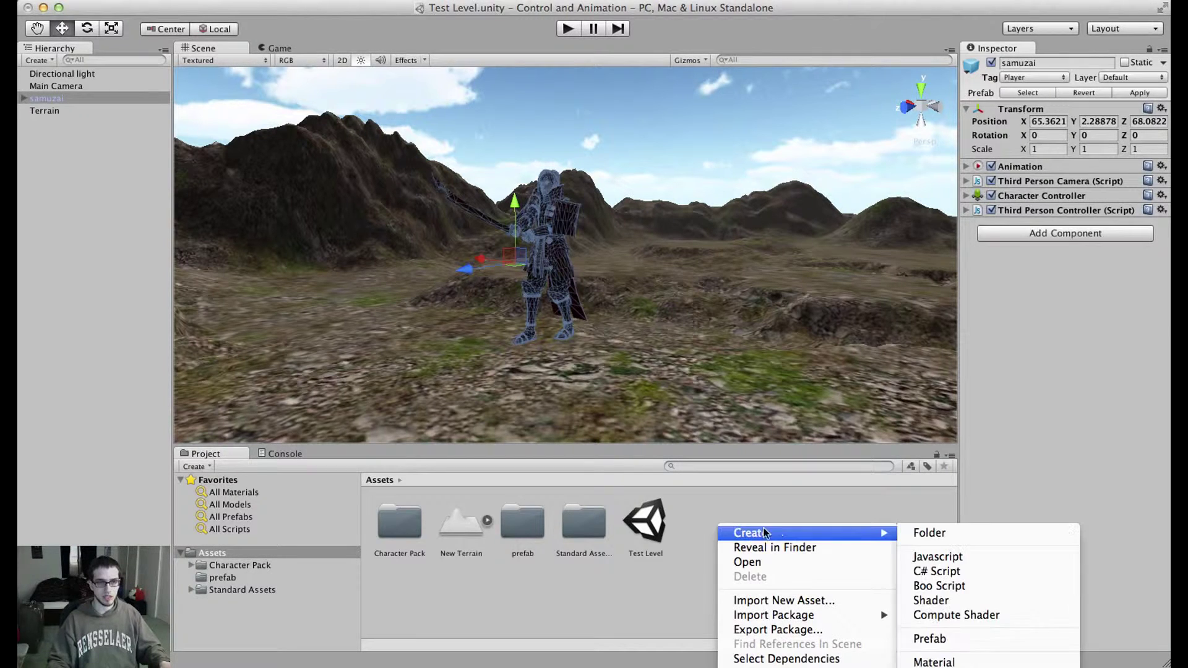
{"action": "mouse_move", "coordinate": [820, 537]}
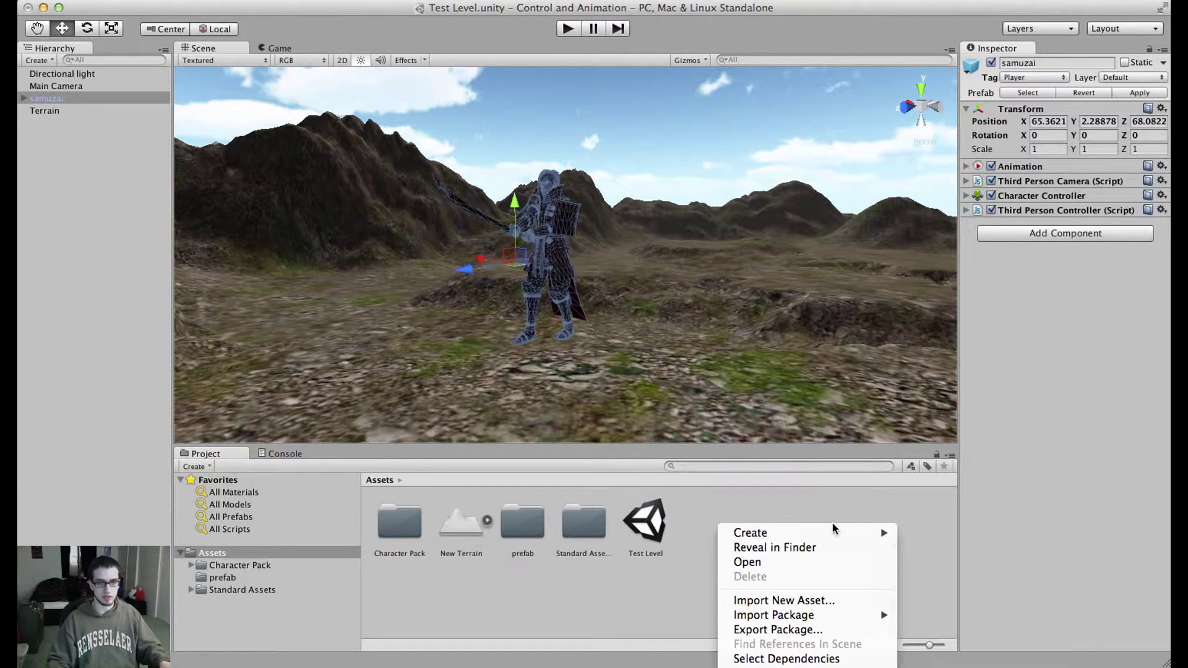
{"action": "left_click", "coordinate": [1005, 268]}
{"action": "left_click", "coordinate": [545, 251]}
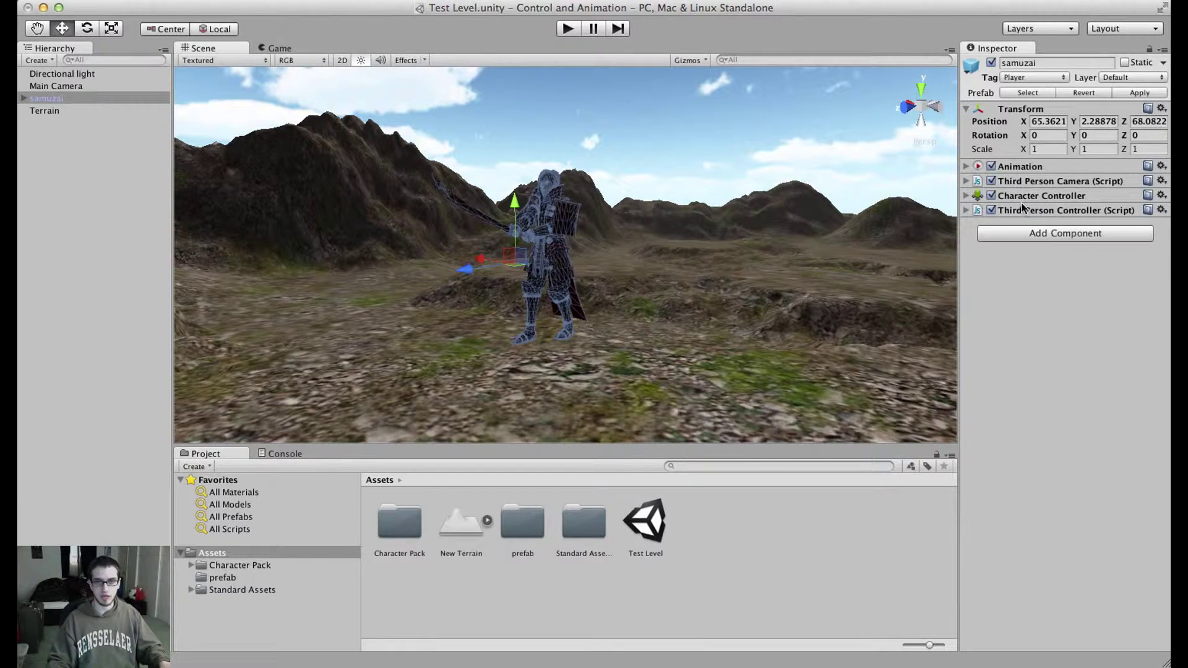
{"action": "left_click", "coordinate": [1048, 234]}
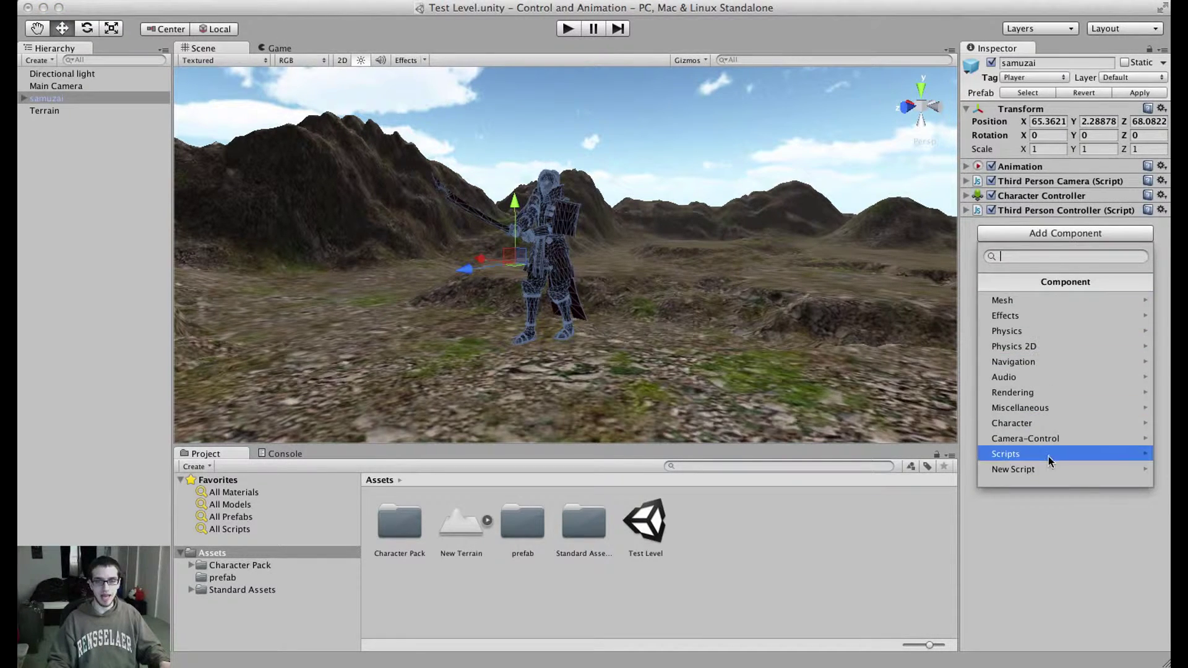
{"action": "left_click", "coordinate": [1066, 456]}
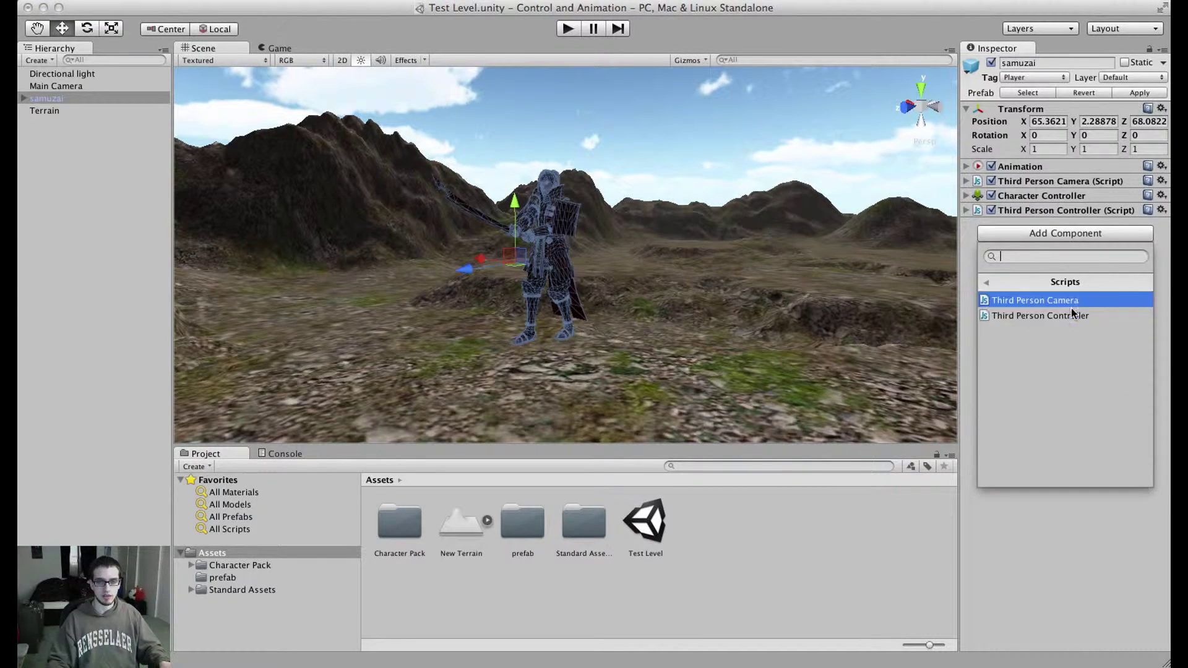
{"action": "left_click", "coordinate": [987, 282]}
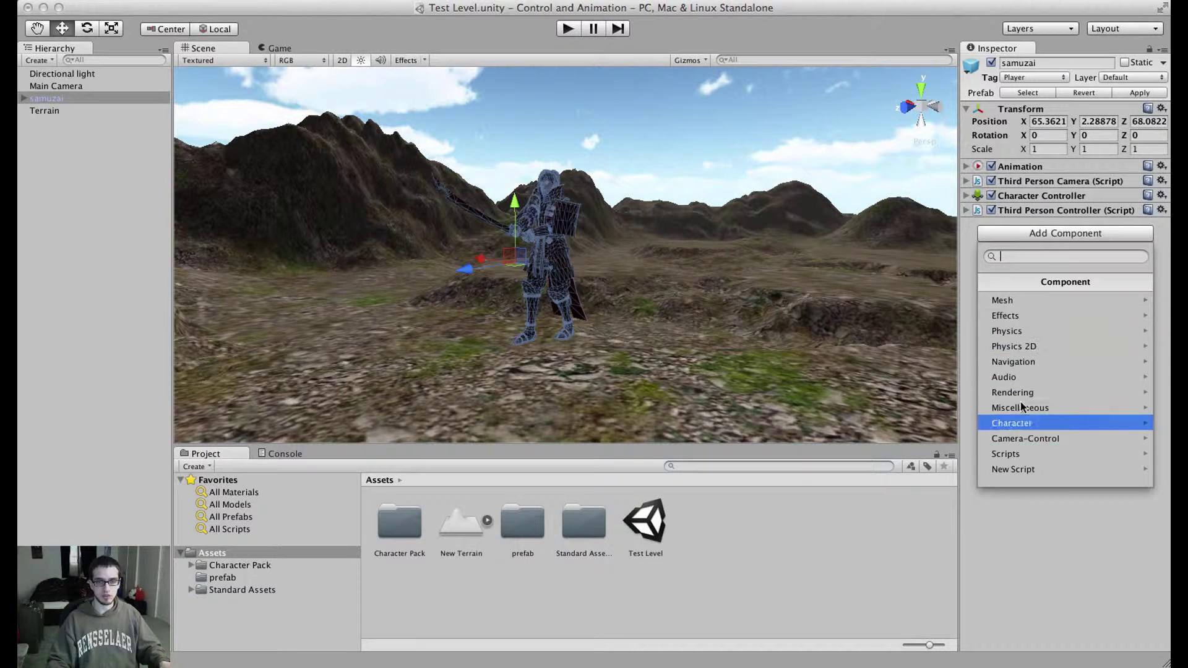
{"action": "left_click", "coordinate": [1023, 470]}
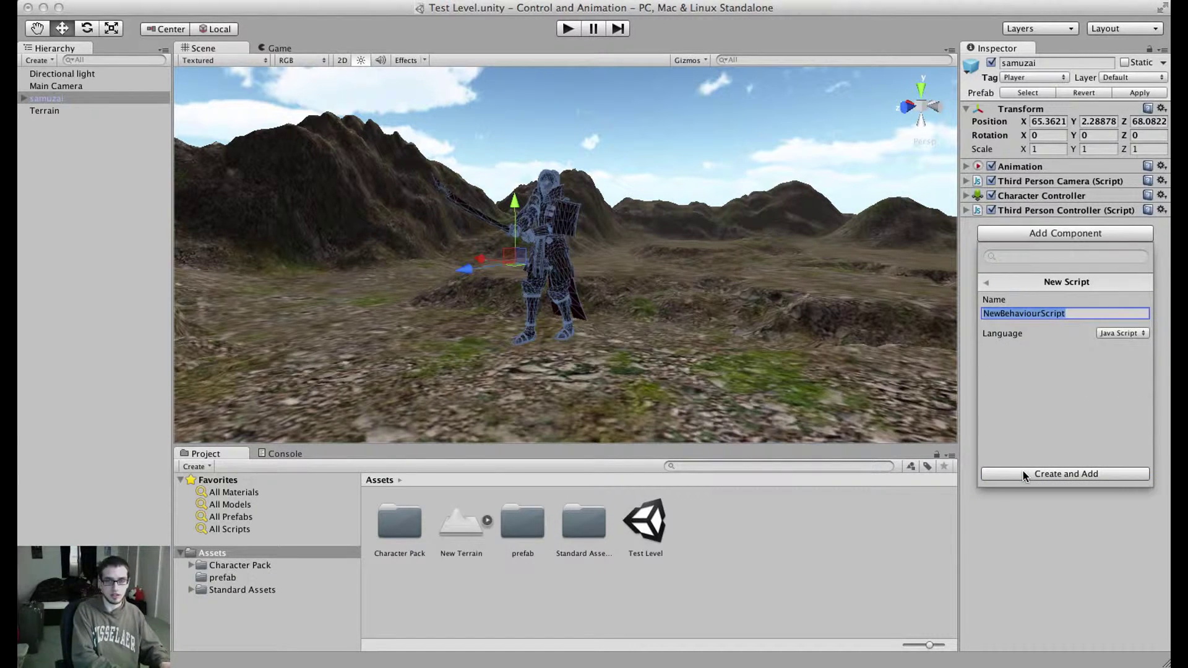
{"action": "type", "text": "Attack"}
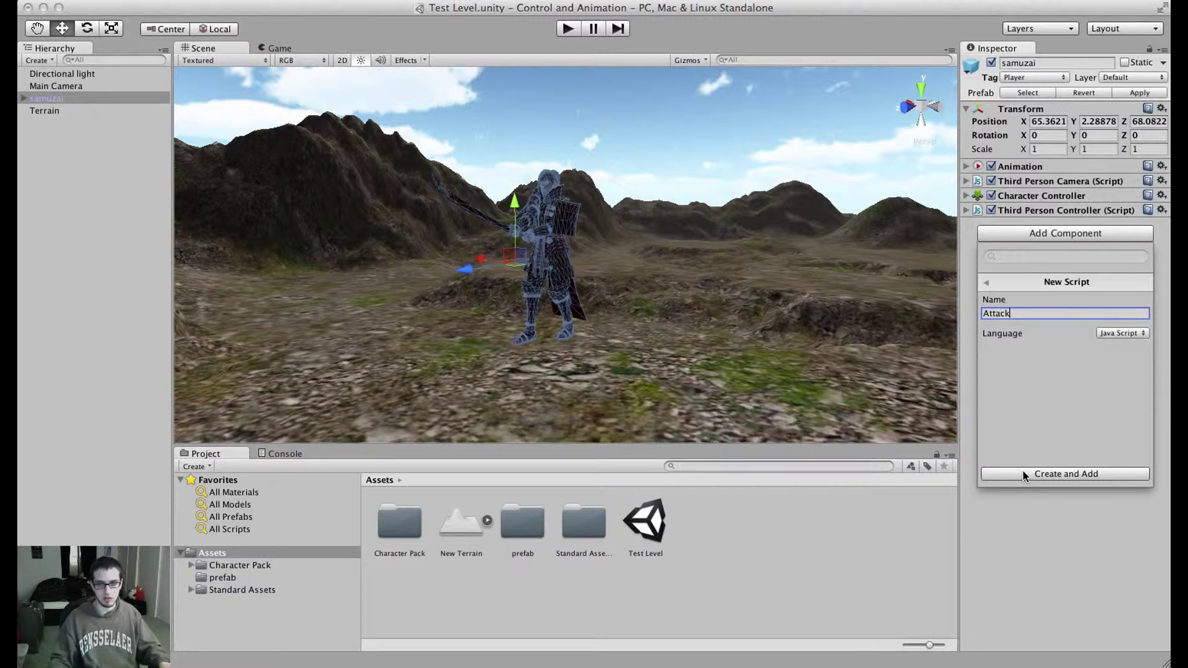
{"action": "left_click", "coordinate": [1063, 474]}
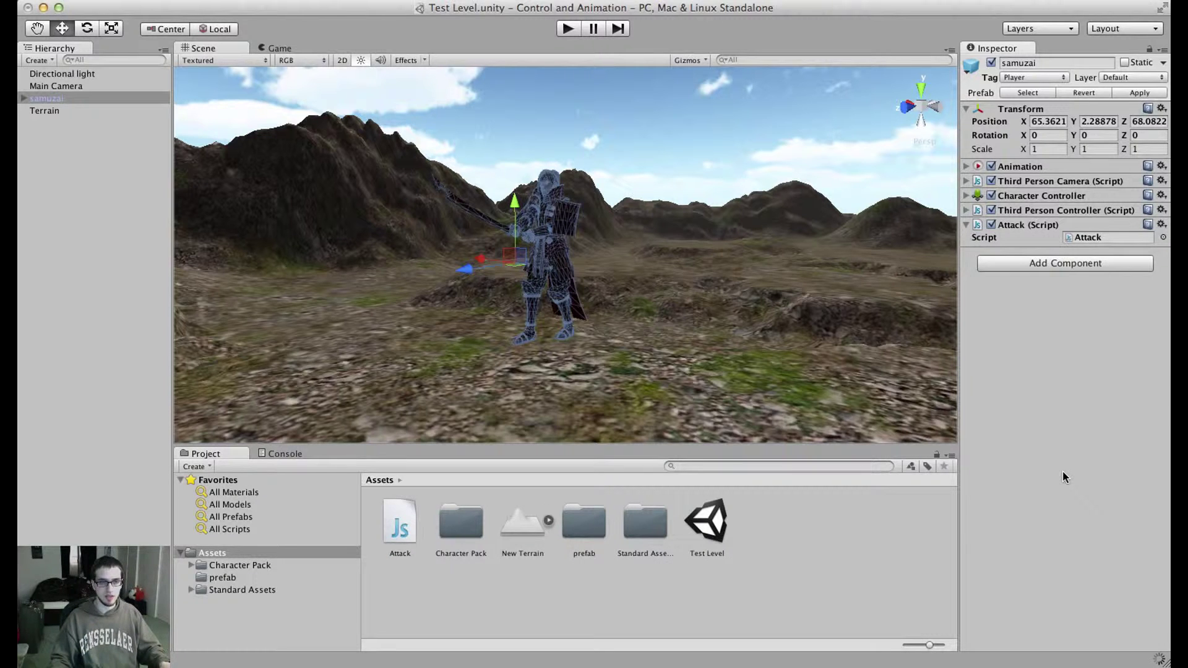
Step: Open Attack.js in Sublime Text, fit its window, and set syntax to Unity JavaScript
{"action": "double_click", "coordinate": [1067, 236]}
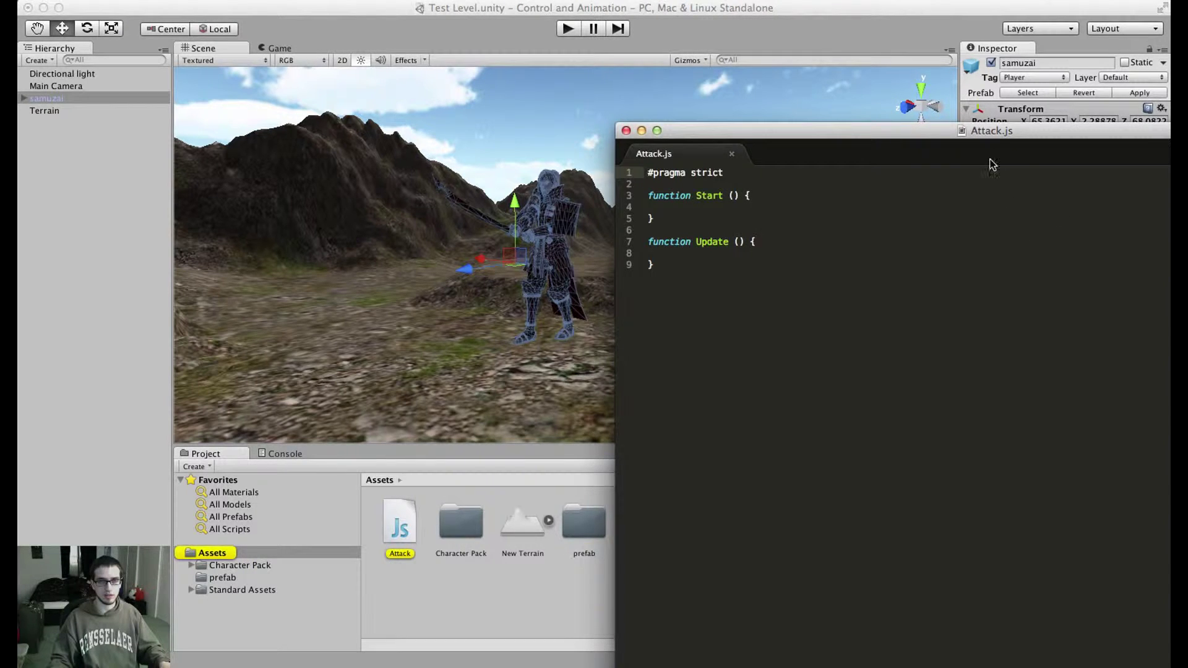
{"action": "left_click_drag", "start_coordinate": [947, 113], "coordinate": [842, 80]}
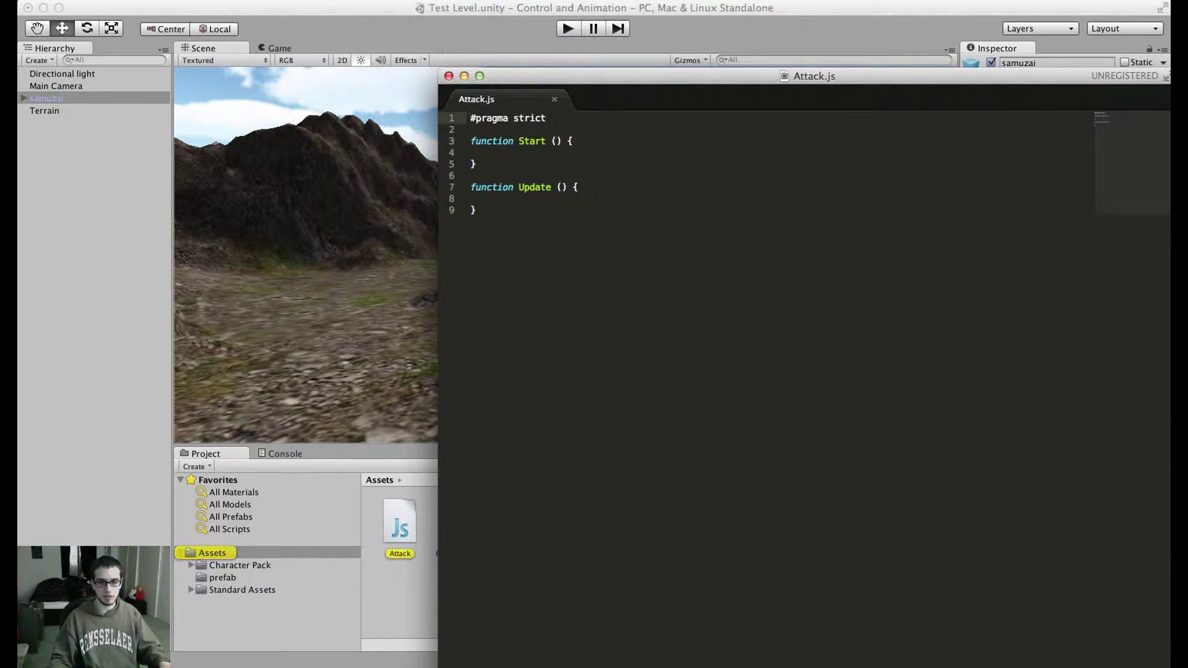
{"action": "double_click", "coordinate": [772, 81]}
{"action": "left_click_drag", "start_coordinate": [772, 80], "coordinate": [775, 51]}
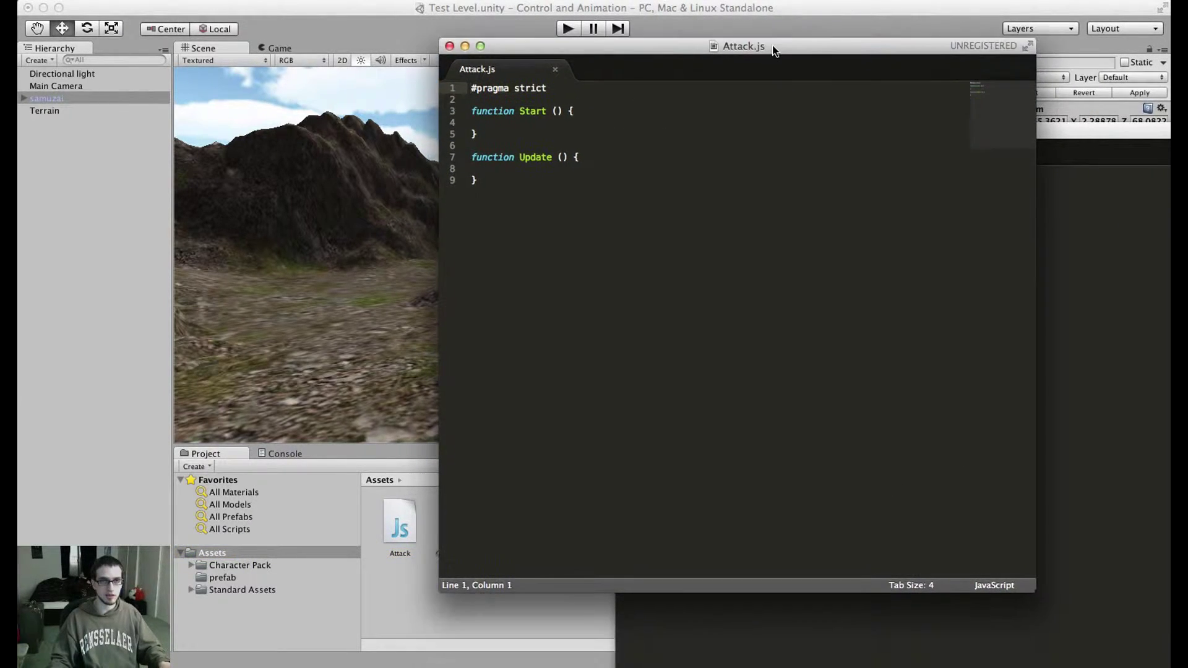
{"action": "left_click", "coordinate": [1008, 586]}
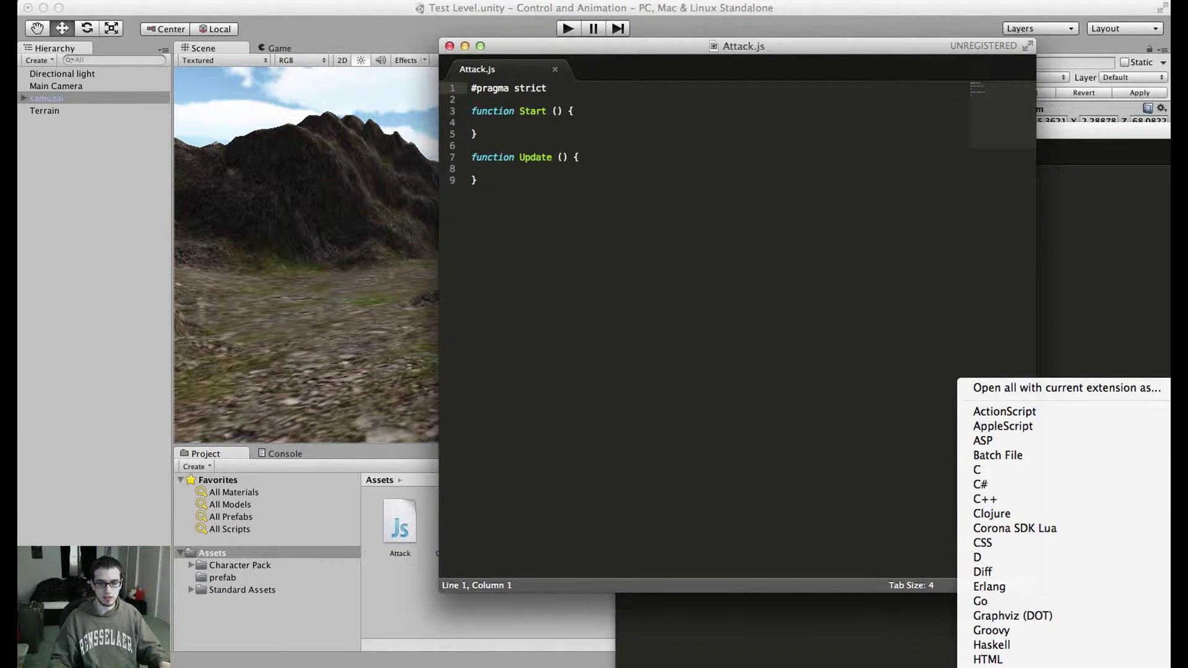
{"action": "left_click", "coordinate": [996, 667]}
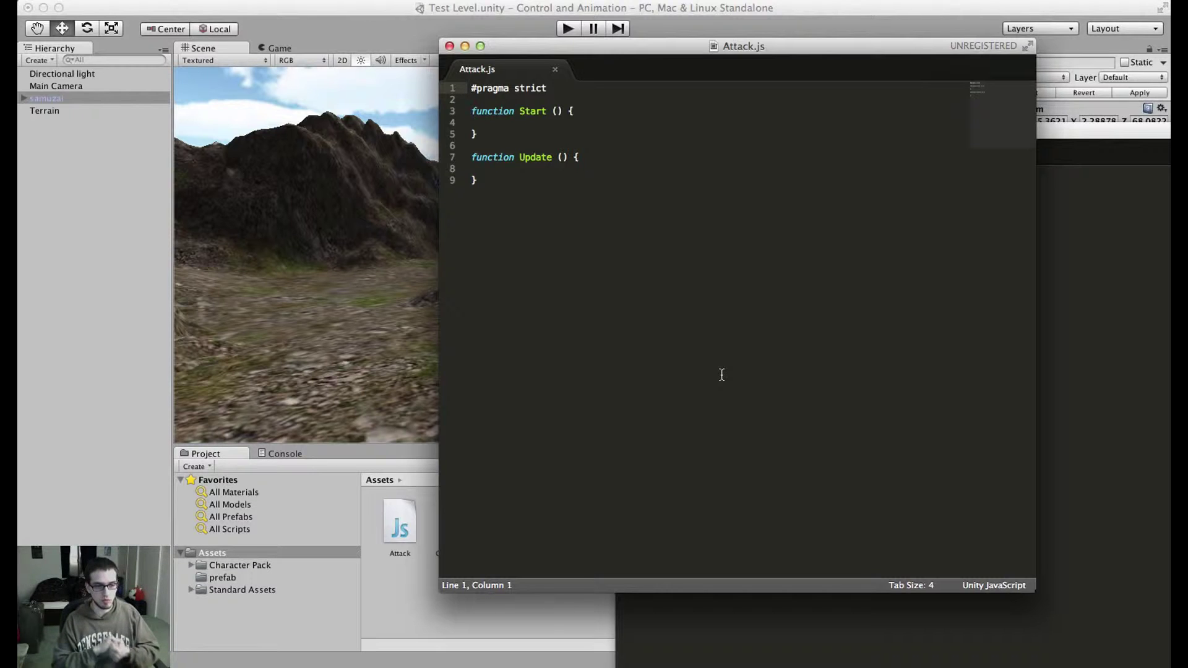
Step: Add a new line 11 after the Update function reading 'animation'
{"action": "left_click", "coordinate": [603, 256]}
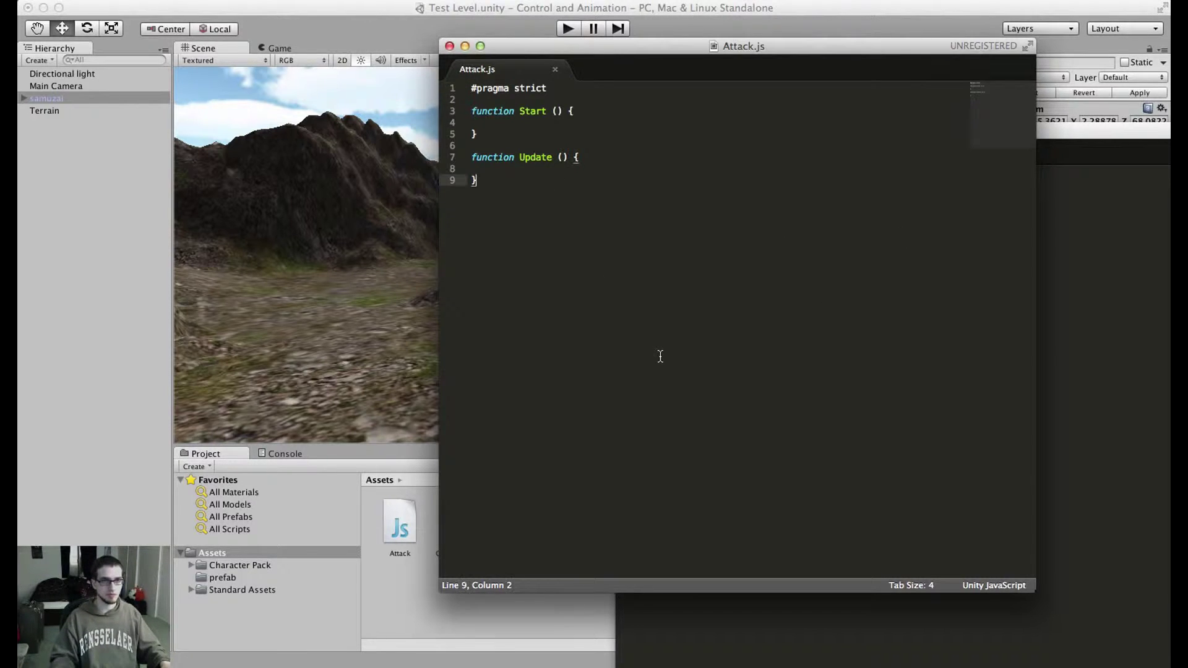
{"action": "key", "text": "Return"}
{"action": "key", "text": "Return"}
{"action": "type", "text": "animation"}
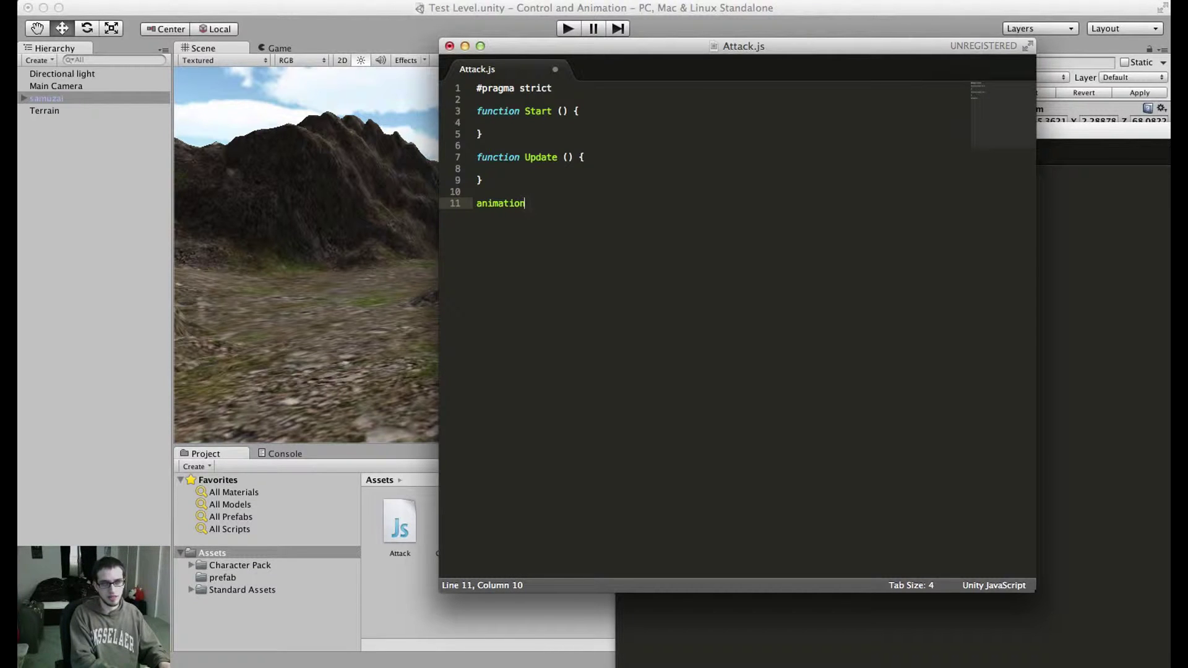
Step: Confirm Attack is listed in samuzai's Animation clips, then return to Attack.js
{"action": "left_click", "coordinate": [411, 281]}
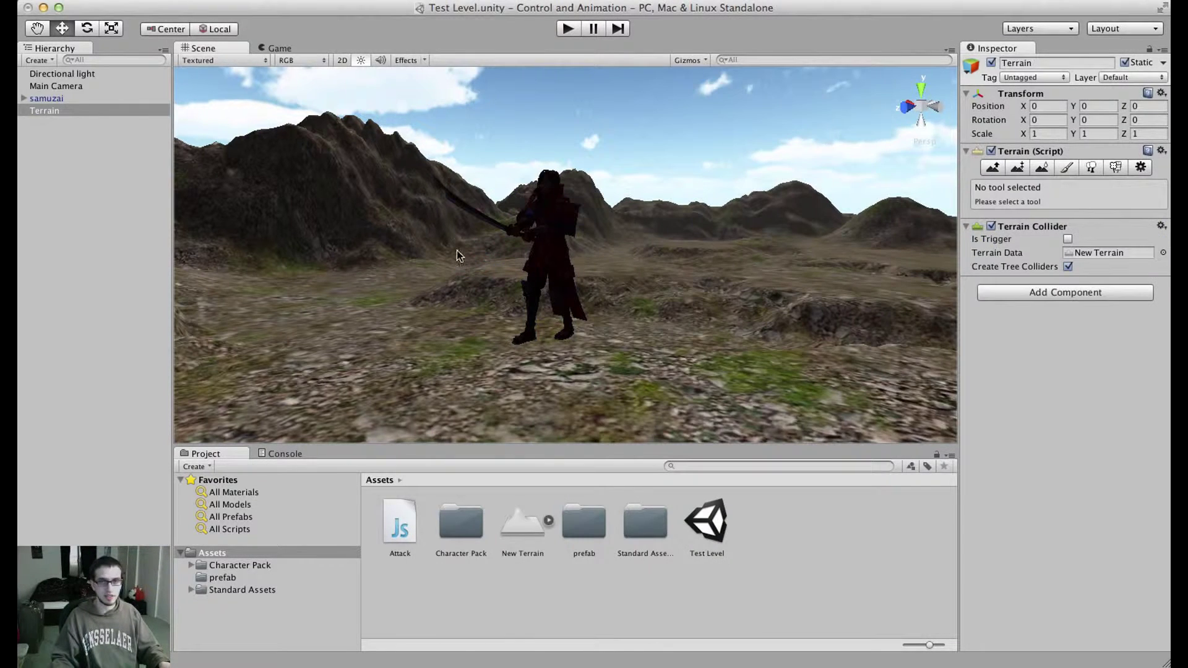
{"action": "left_click", "coordinate": [77, 98]}
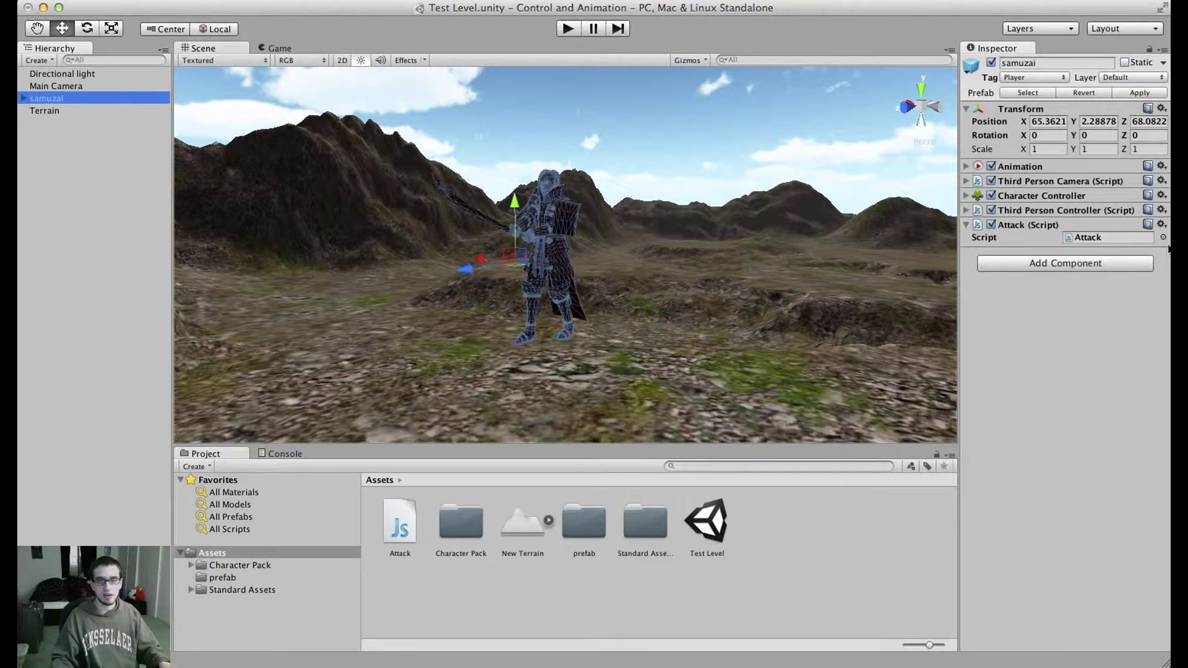
{"action": "left_click", "coordinate": [1051, 168]}
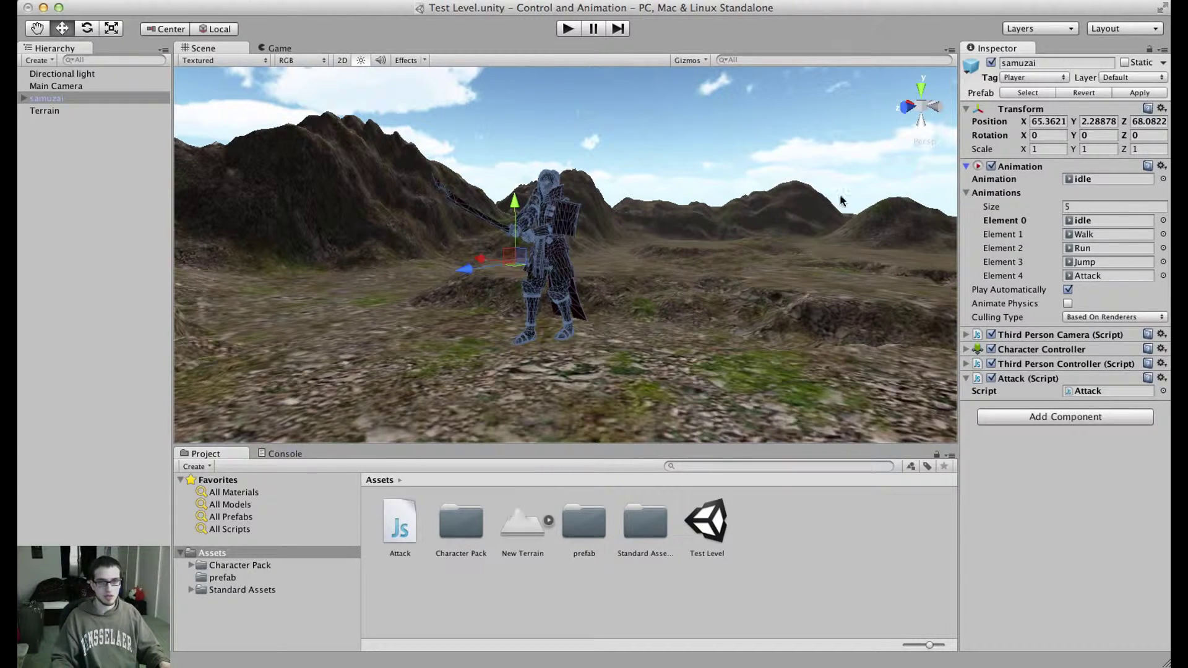
{"action": "key", "text": "ctrl+Up"}
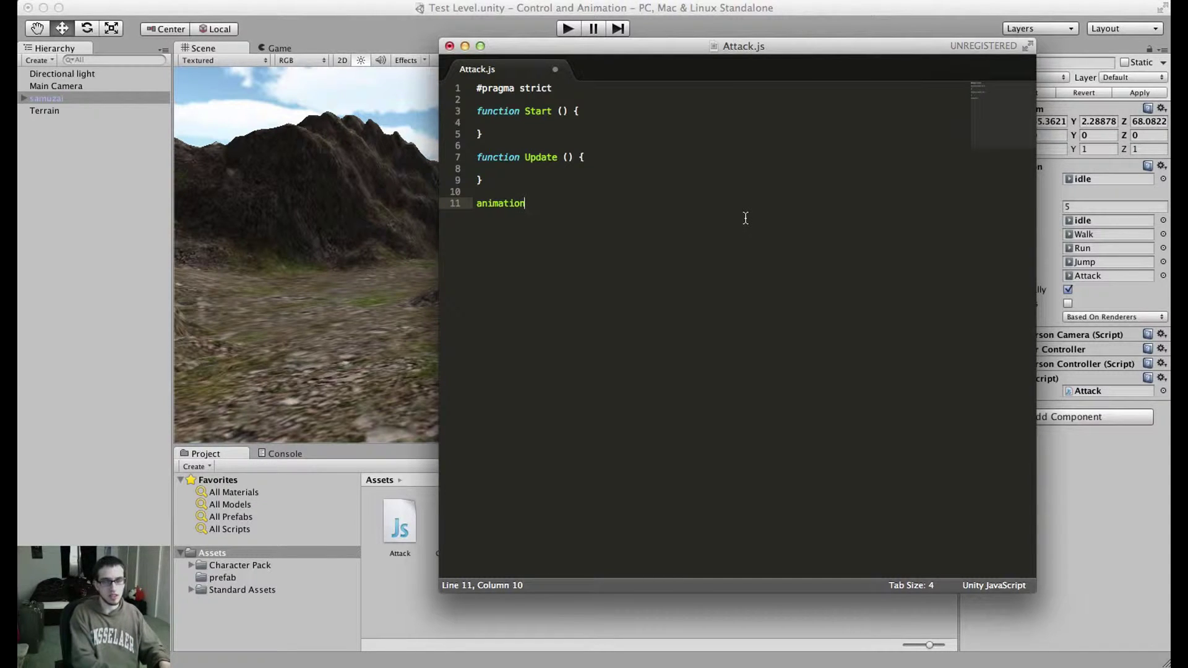
Step: Complete line 11 as animation.Play("Attack"); and select the statement
{"action": "type", "text": ".Play()"}
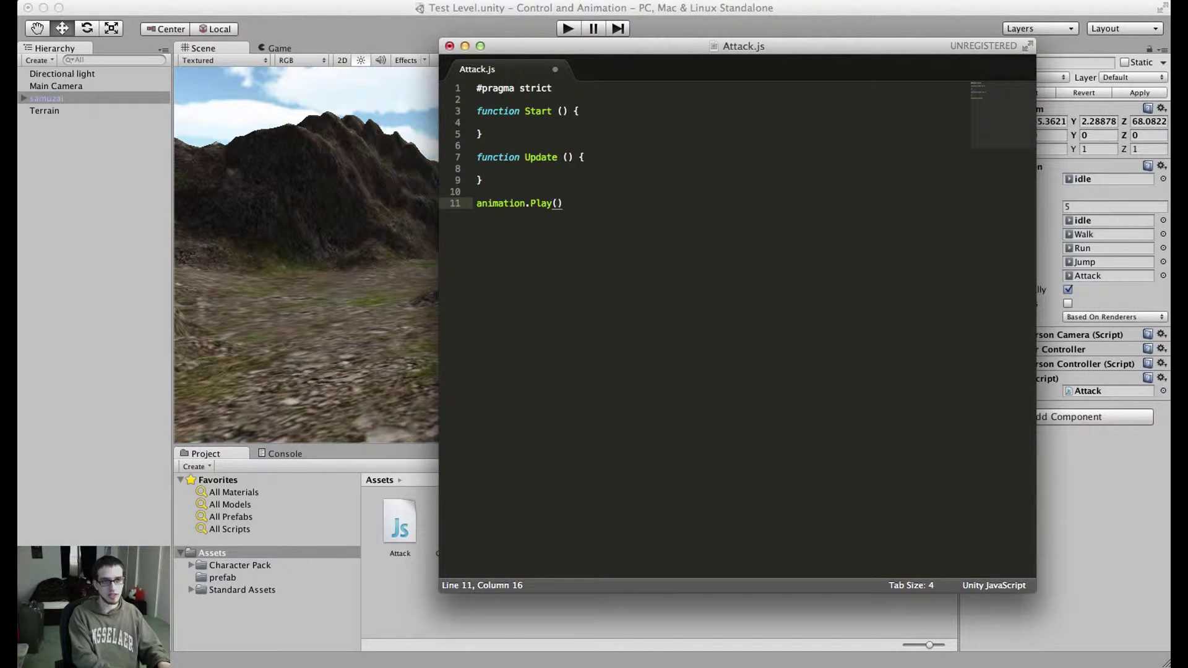
{"action": "type", "text": "\"Attack\")"}
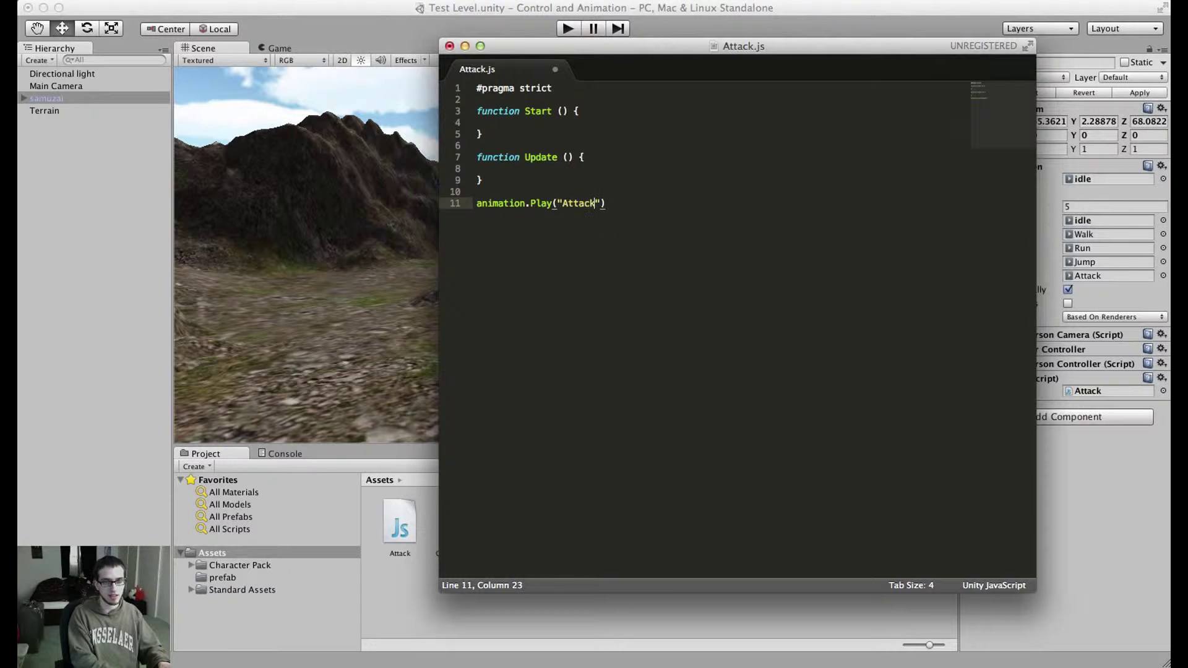
{"action": "type", "text": ";"}
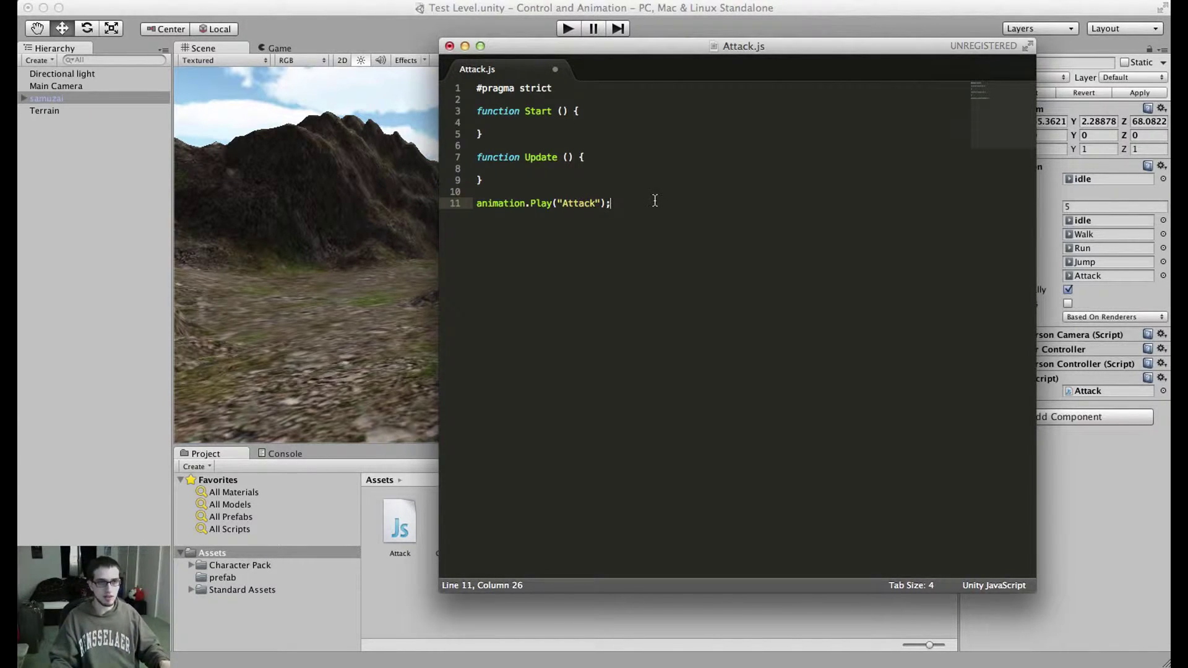
{"action": "left_click_drag", "start_coordinate": [502, 136], "coordinate": [486, 111]}
{"action": "left_click_drag", "start_coordinate": [490, 169], "coordinate": [477, 156]}
{"action": "left_click", "coordinate": [498, 170]}
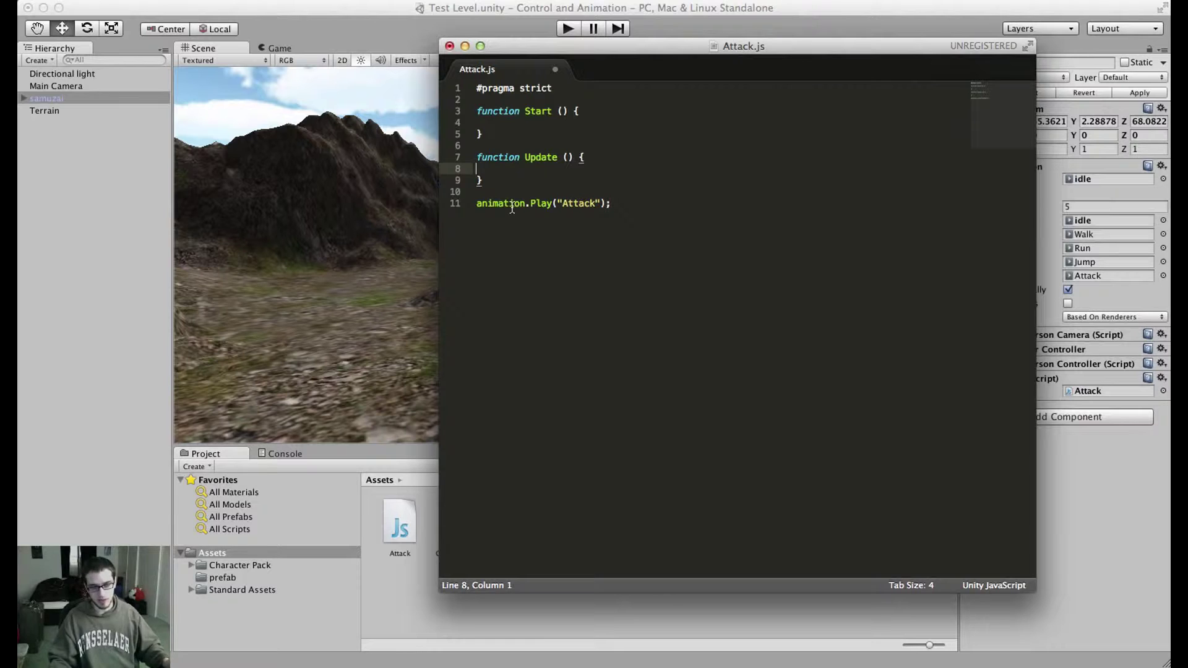
{"action": "left_click", "coordinate": [541, 121]}
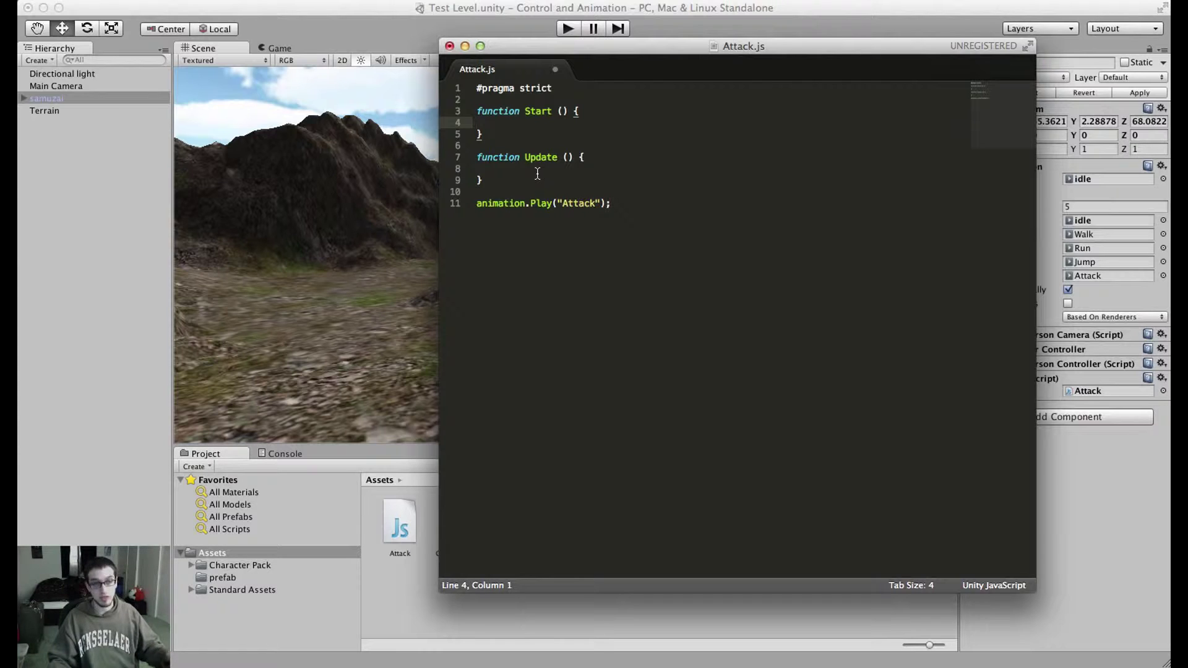
{"action": "left_click", "coordinate": [556, 159]}
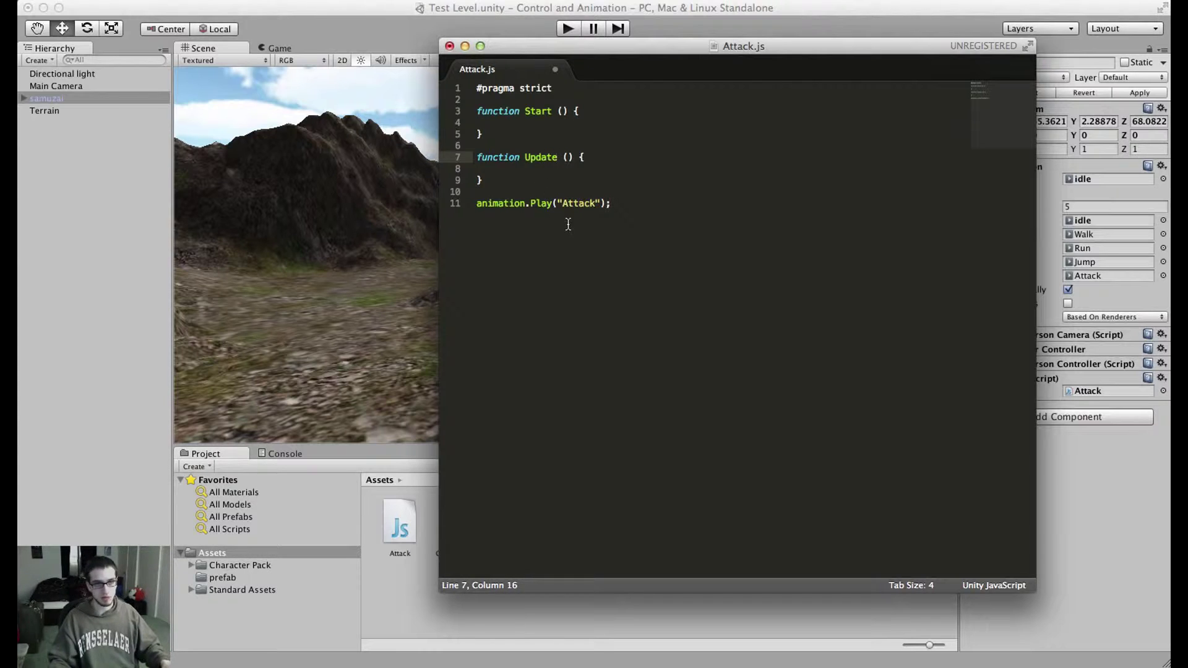
{"action": "left_click_drag", "start_coordinate": [611, 203], "coordinate": [578, 203]}
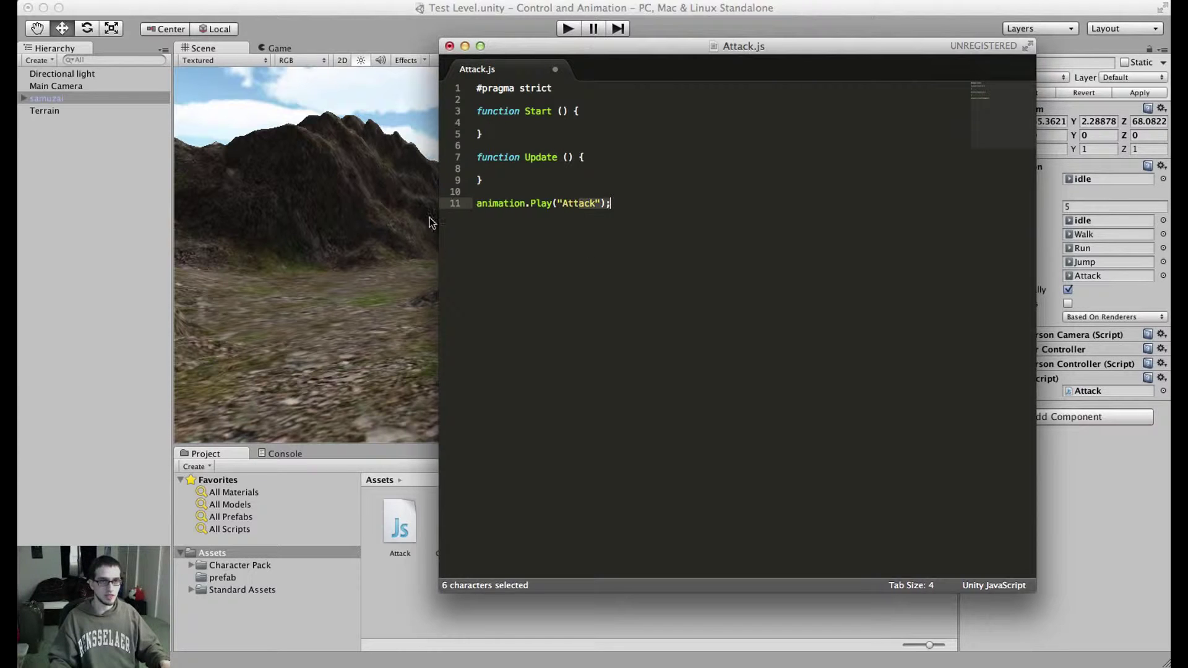
{"action": "left_click", "coordinate": [607, 212]}
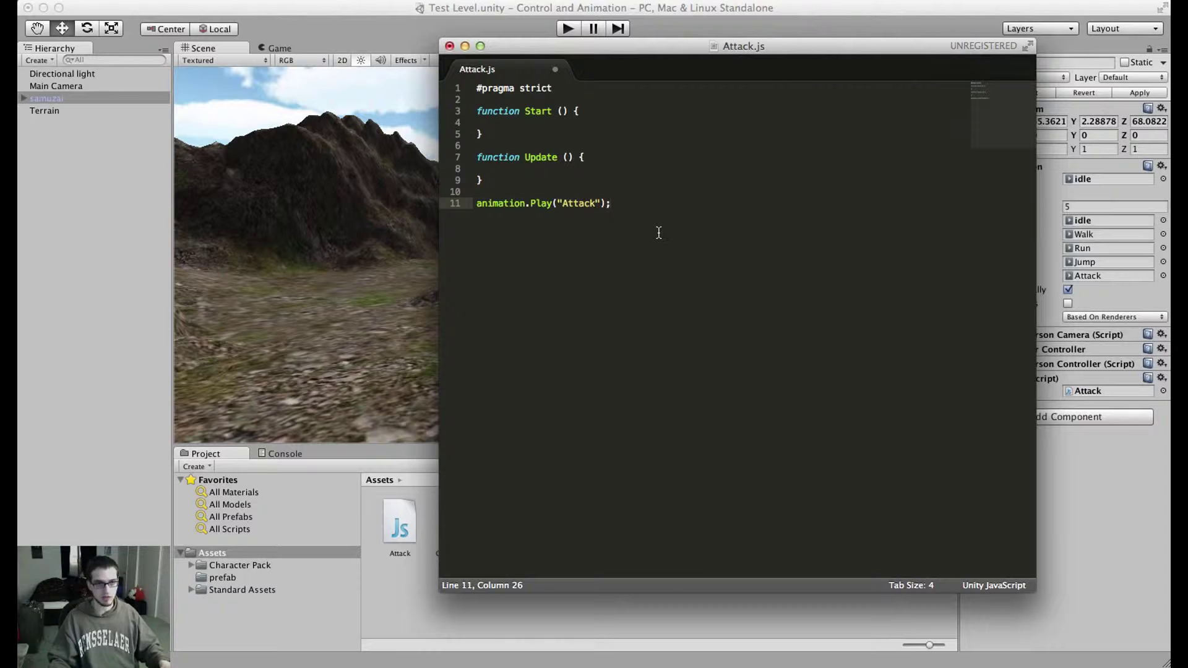
{"action": "left_click_drag", "start_coordinate": [632, 203], "coordinate": [530, 204]}
Step: Move the animation.Play("Attack"); statement into Update, then put it back on line 11
{"action": "key", "text": "super+shift+Left"}
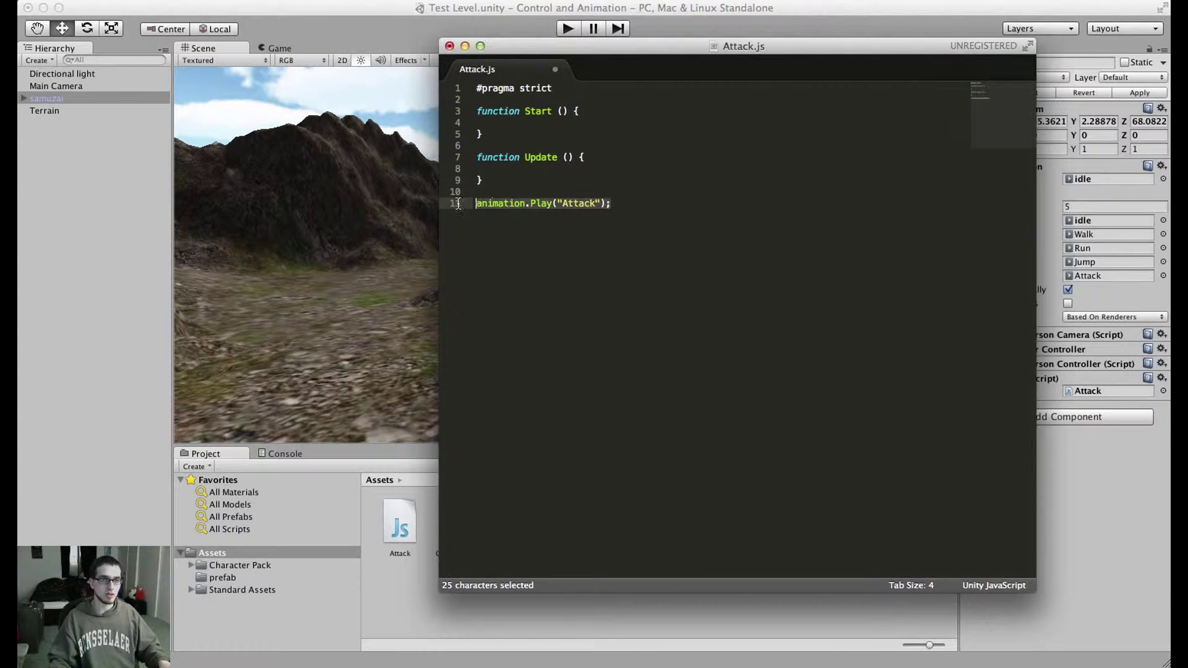
{"action": "key", "text": "super+x"}
{"action": "left_click", "coordinate": [533, 169]}
{"action": "key", "text": "super+v"}
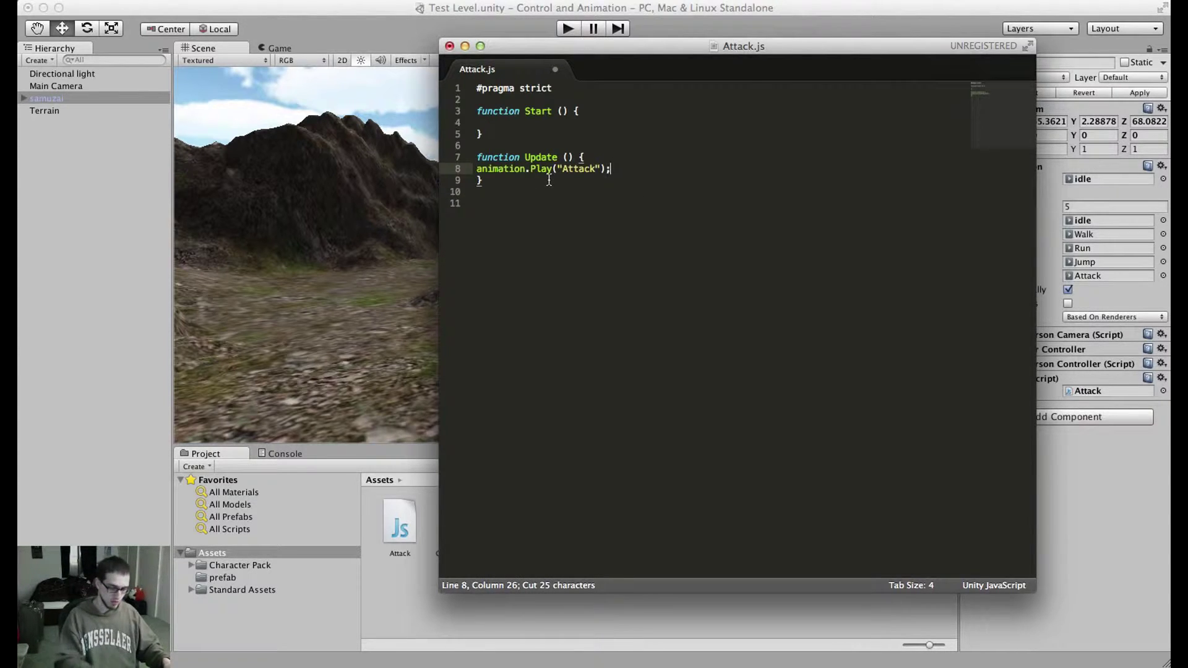
{"action": "key", "text": "super+]"}
{"action": "left_click", "coordinate": [529, 204]}
{"action": "left_click", "coordinate": [552, 169]}
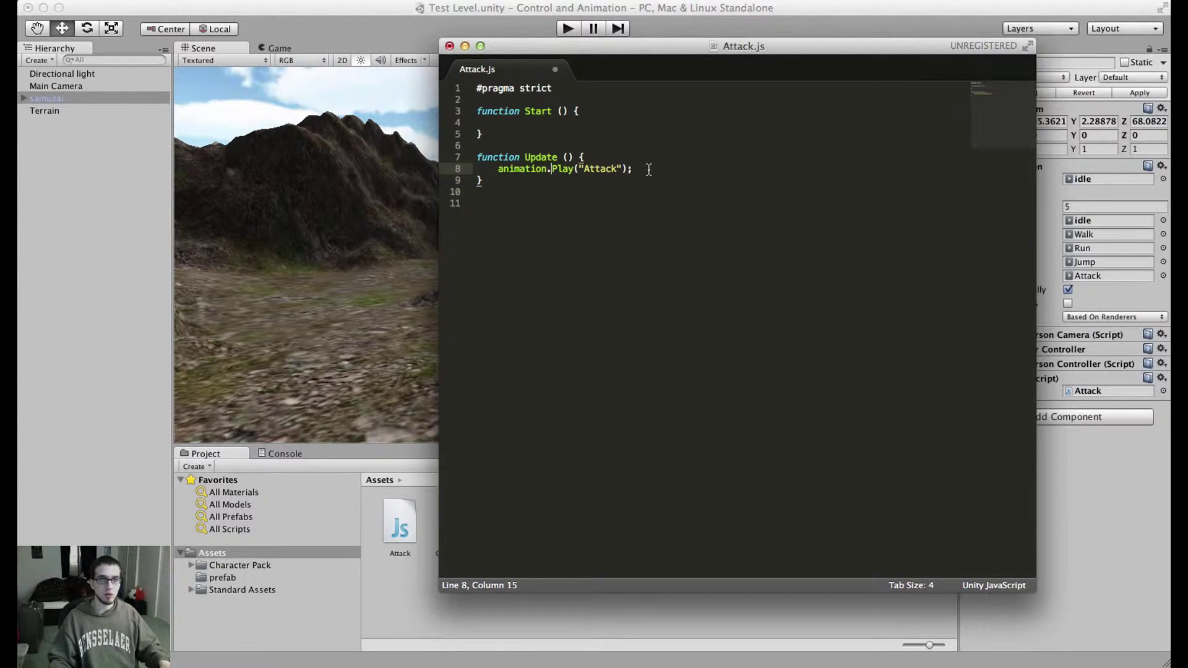
{"action": "left_click_drag", "start_coordinate": [632, 168], "coordinate": [498, 180]}
{"action": "key", "text": "super+x"}
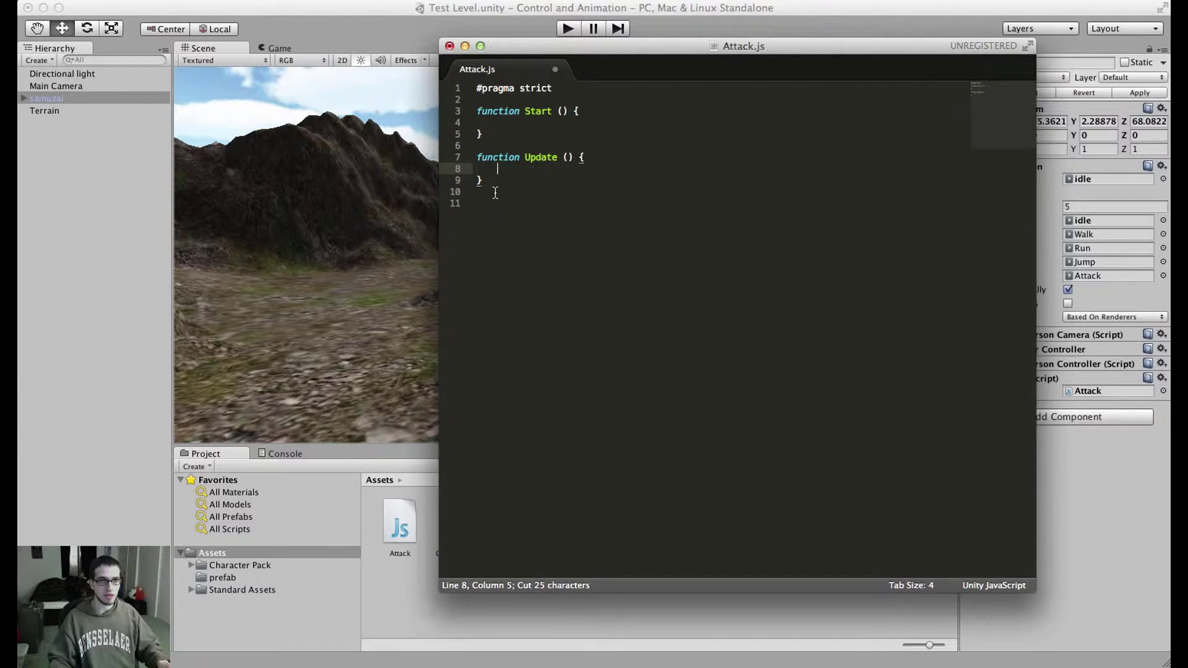
{"action": "left_click", "coordinate": [499, 201]}
{"action": "key", "text": "super+v"}
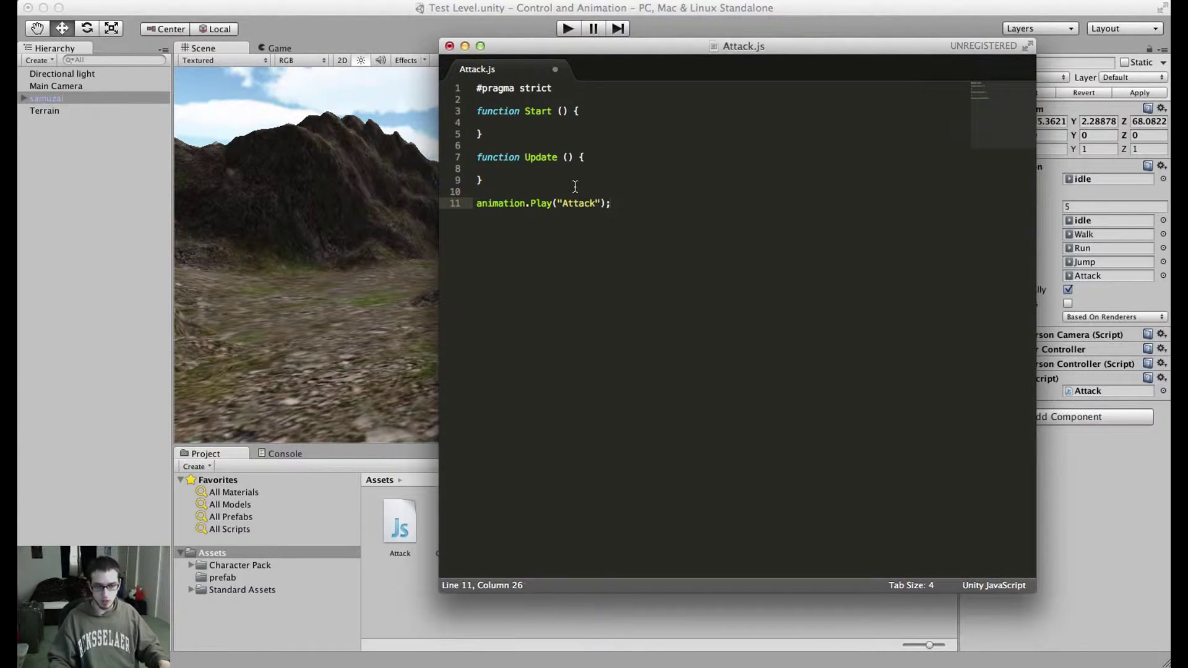
Step: Write an if(Input.GetKeyDown("l")){ block inside Update
{"action": "left_click", "coordinate": [565, 168]}
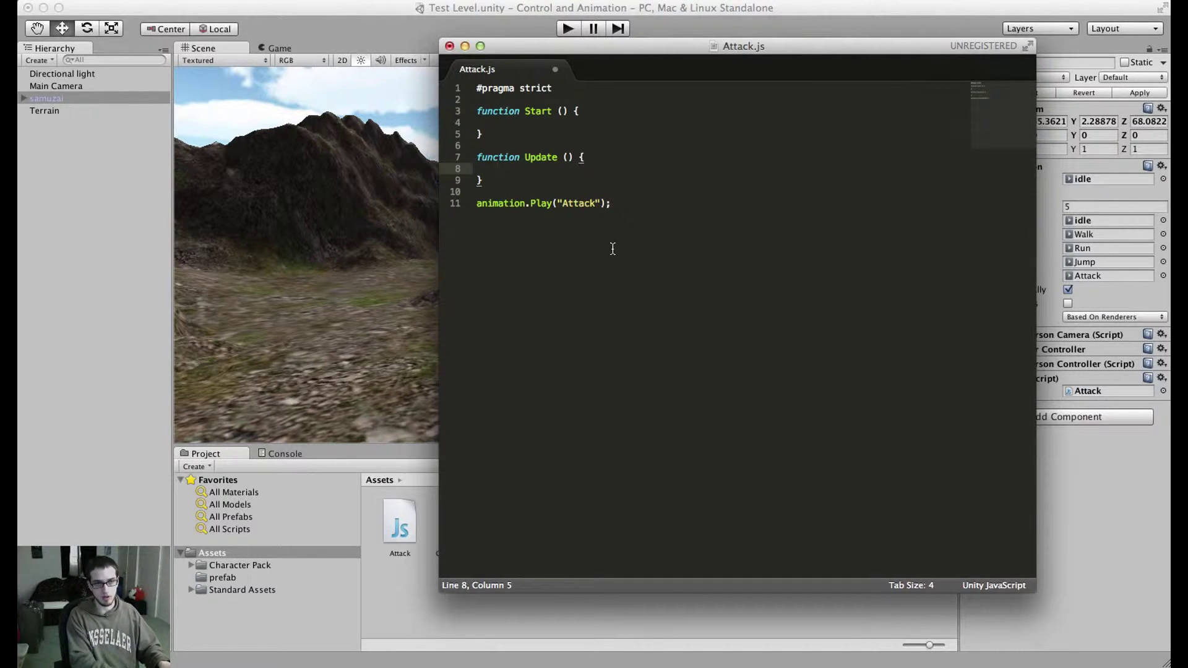
{"action": "type", "text": "Input.GetKeyDown"}
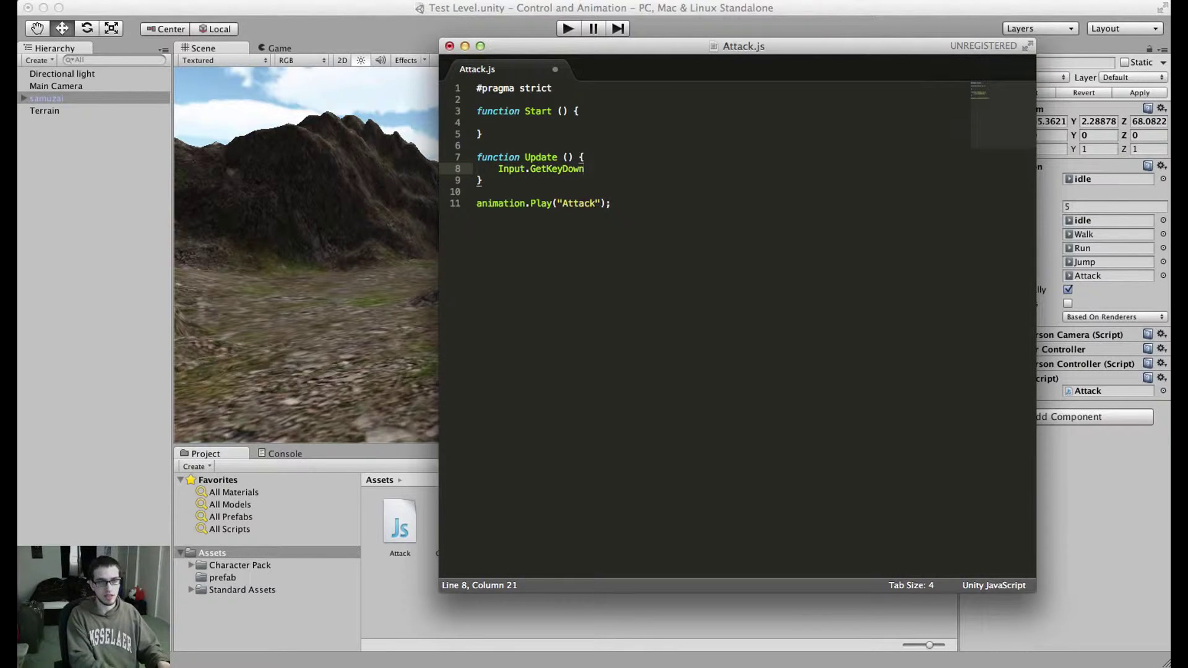
{"action": "type", "text": "("}
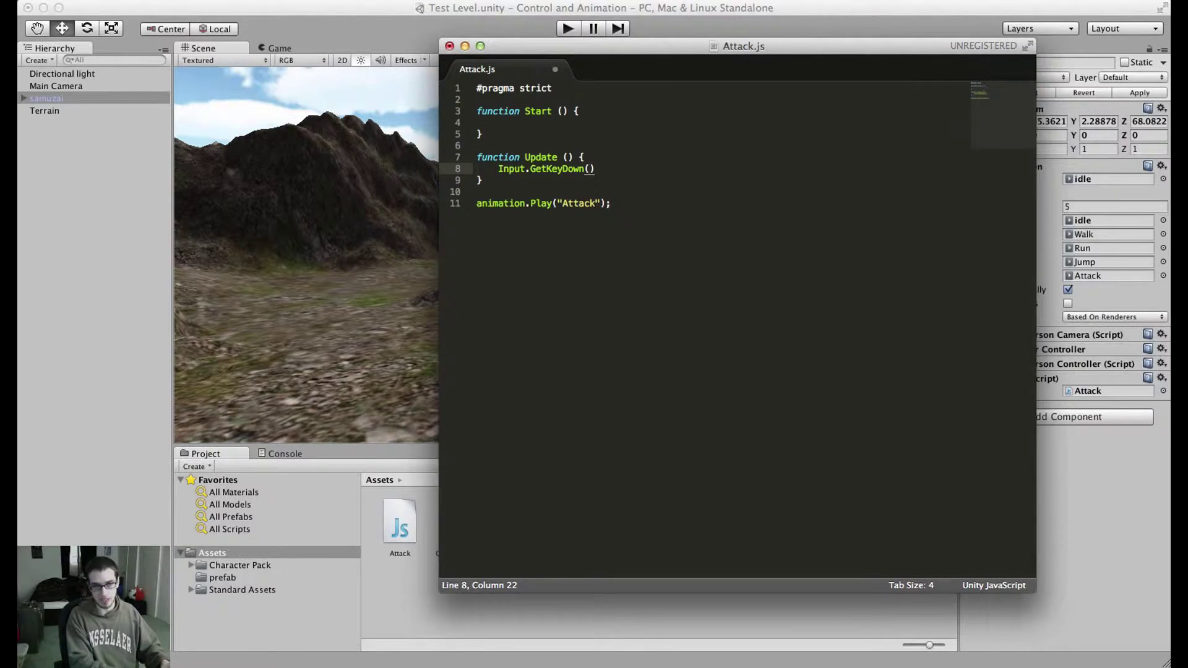
{"action": "type", "text": "\"1"}
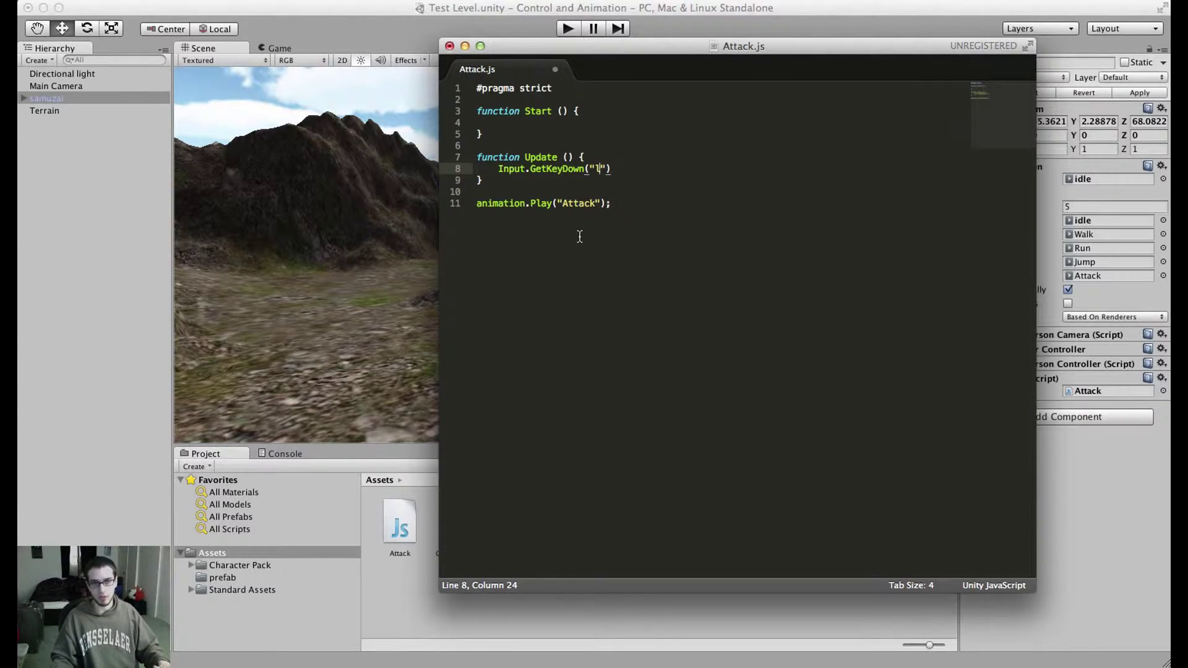
{"action": "left_click", "coordinate": [499, 169]}
{"action": "type", "text": "if("}
{"action": "key", "text": "End"}
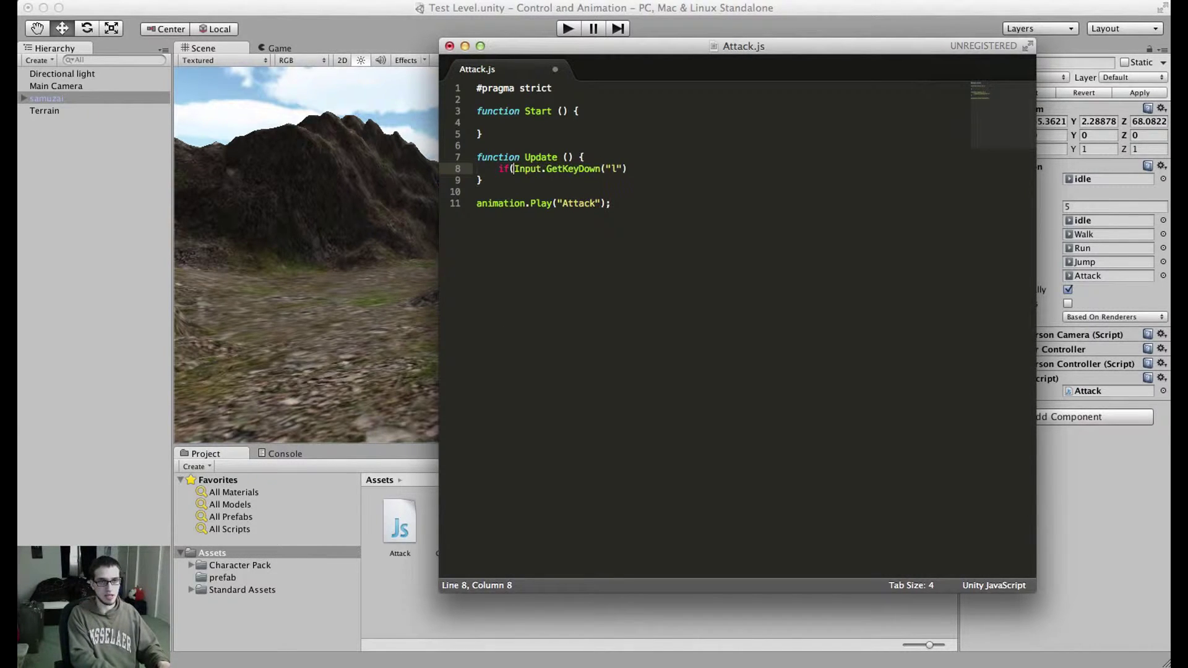
{"action": "type", "text": ")"}
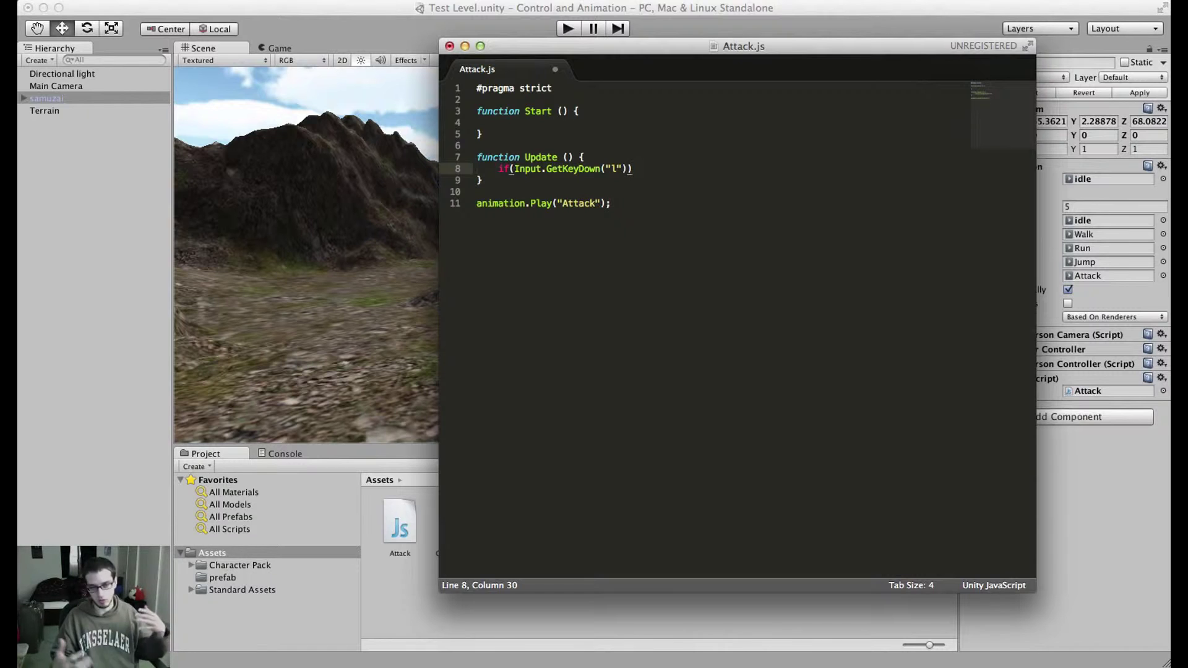
{"action": "type", "text": "{"}
{"action": "key", "text": "Return"}
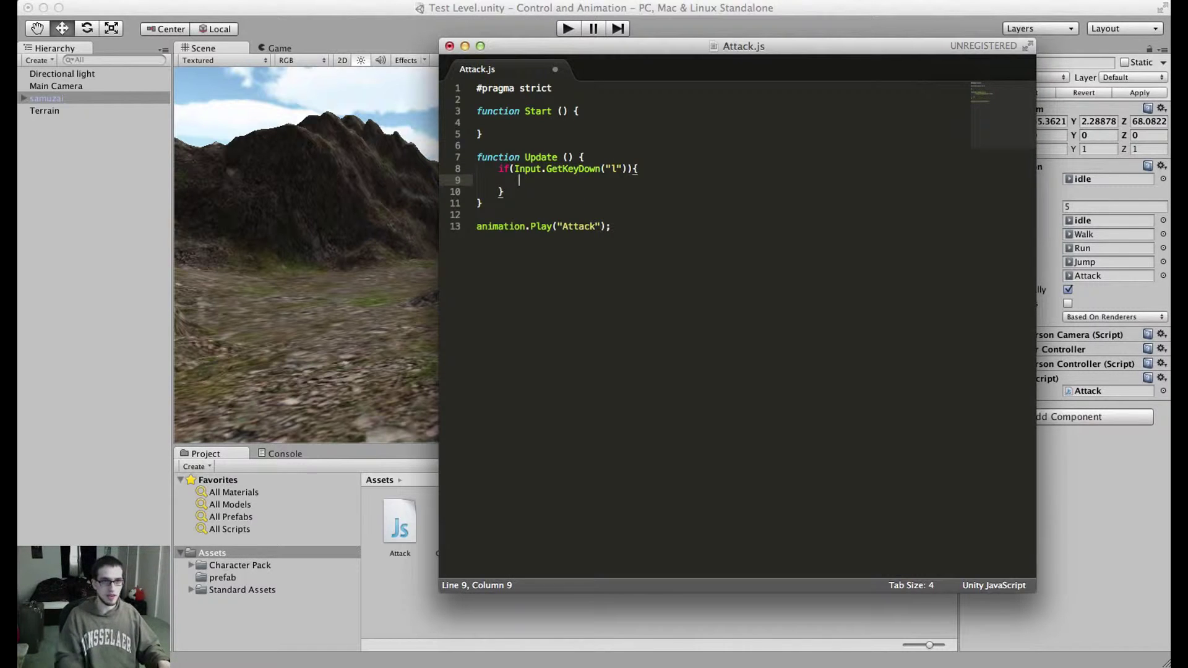
Step: Move the Play statement inside the key-check block and save Attack.js
{"action": "left_click_drag", "start_coordinate": [610, 227], "coordinate": [475, 226]}
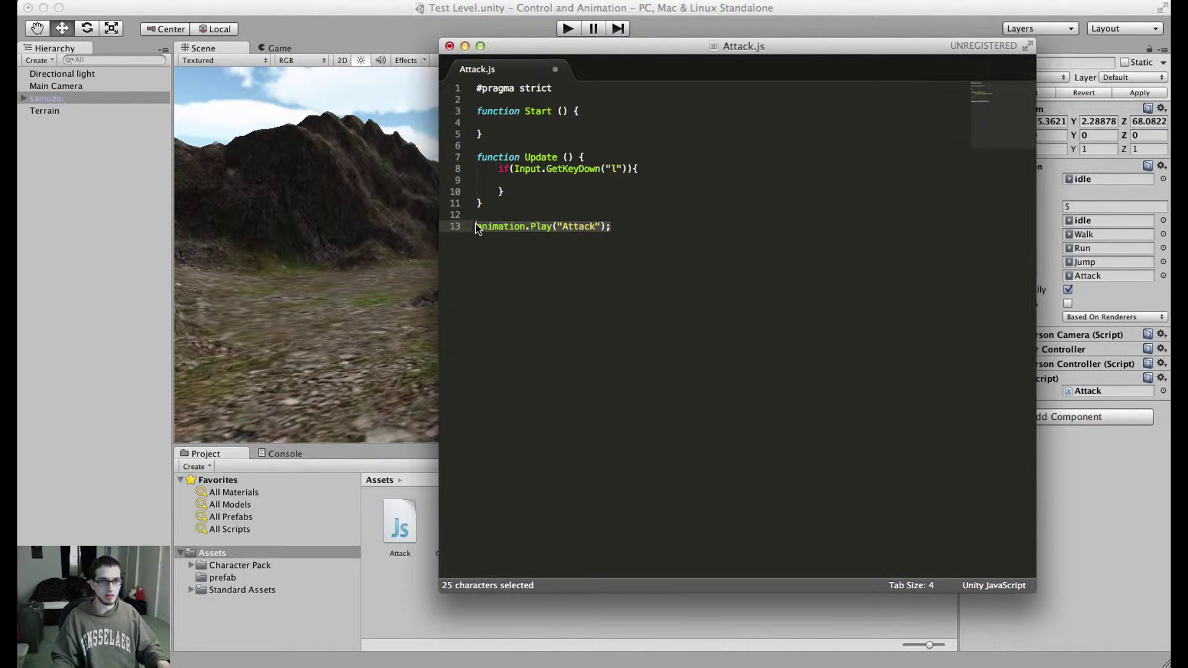
{"action": "key", "text": "super+x"}
{"action": "left_click", "coordinate": [564, 183]}
{"action": "key", "text": "super+v"}
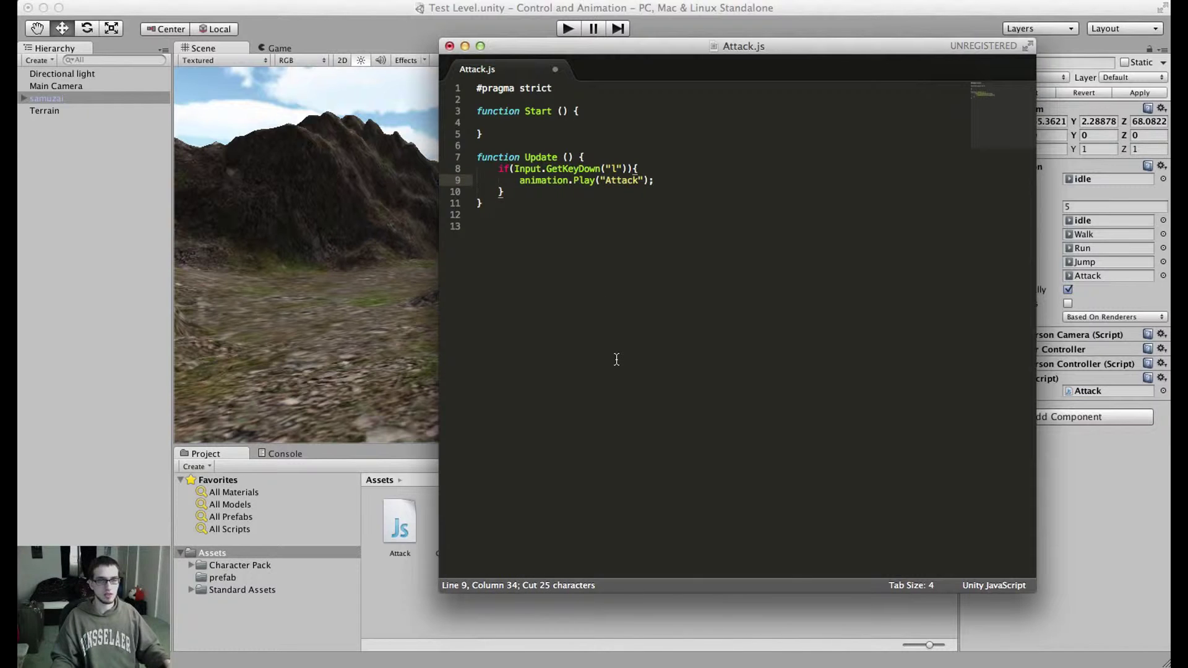
{"action": "key", "text": "super+s"}
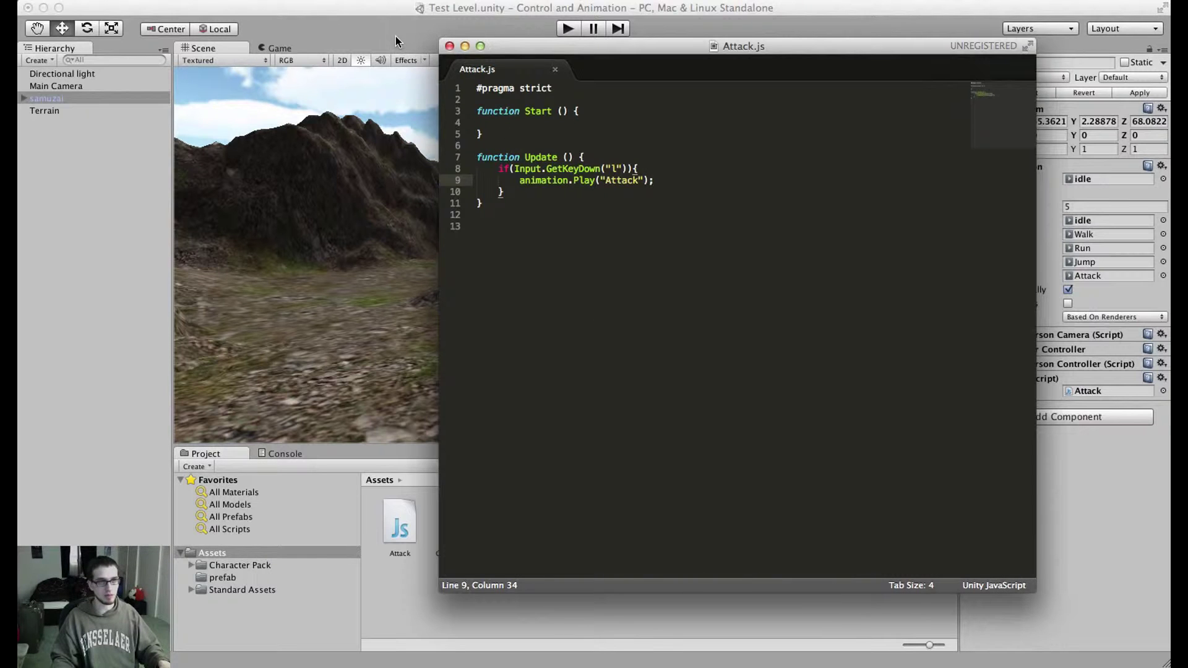
Step: Switch to Unity, run the level to try the attack, then stop play mode
{"action": "left_click", "coordinate": [404, 23]}
{"action": "left_click", "coordinate": [567, 29]}
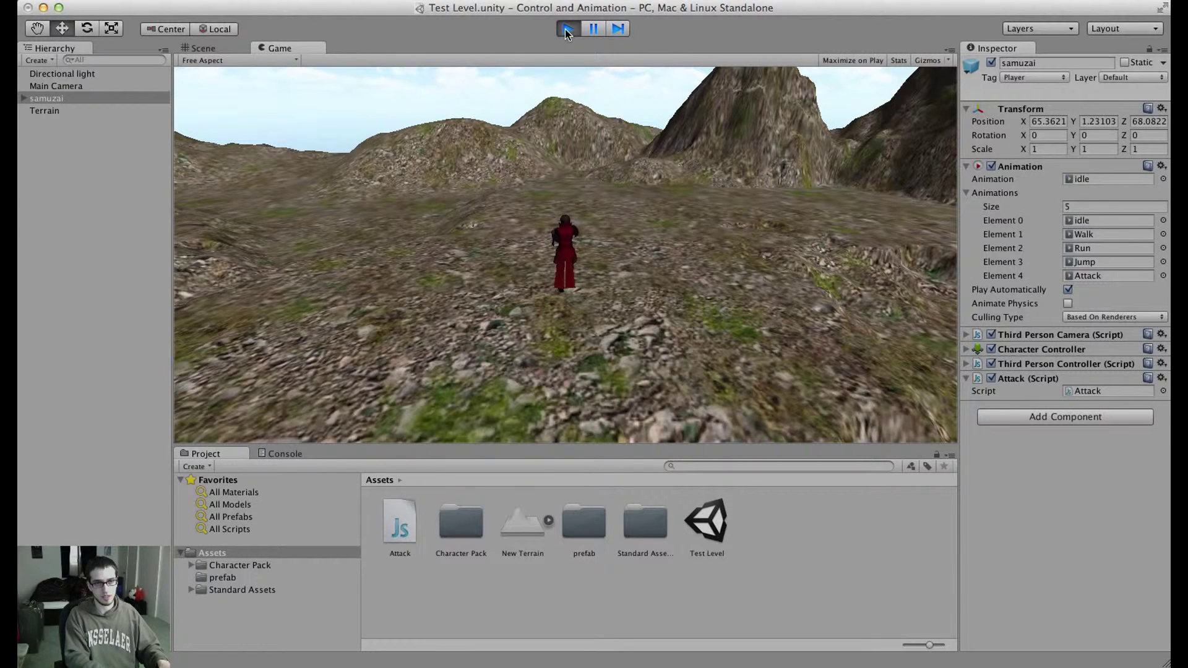
{"action": "left_click", "coordinate": [568, 29]}
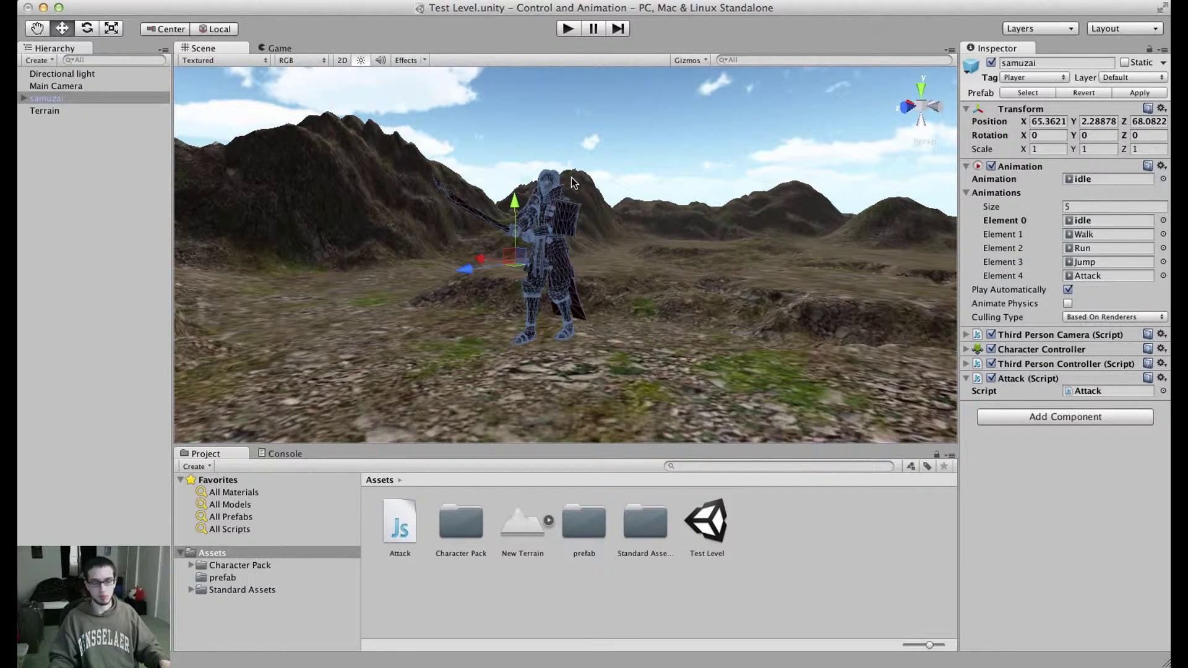
Step: Reopen the Attack script from the Project panel
{"action": "key", "text": "super+Tab"}
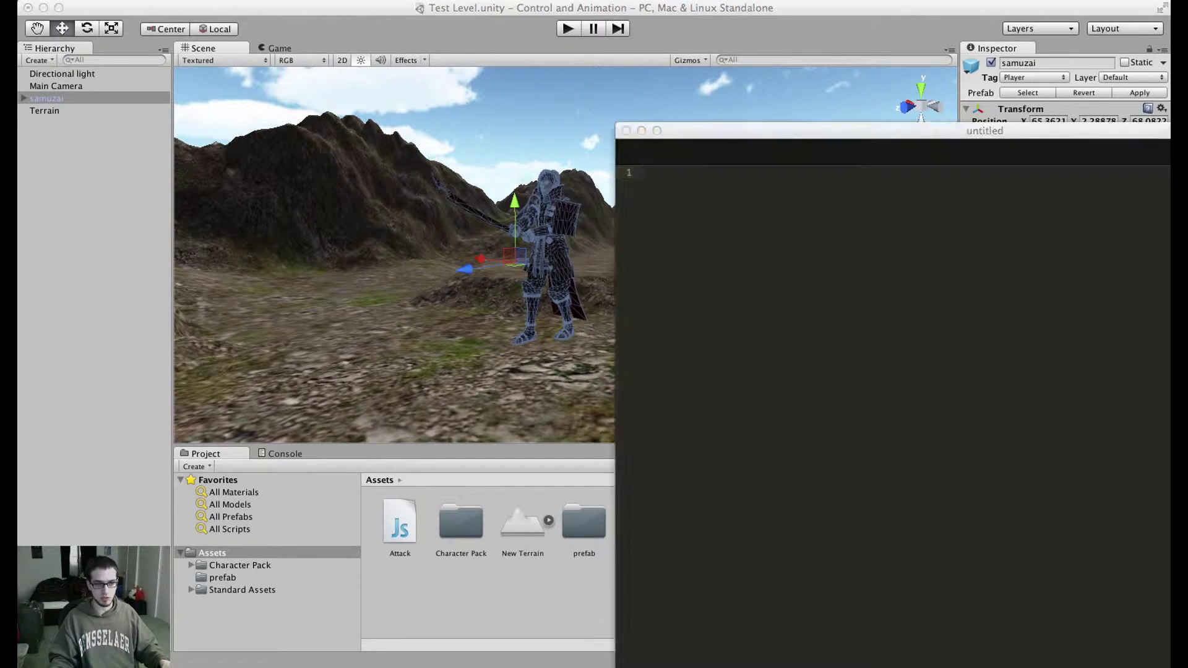
{"action": "left_click", "coordinate": [545, 419]}
{"action": "left_click", "coordinate": [711, 432]}
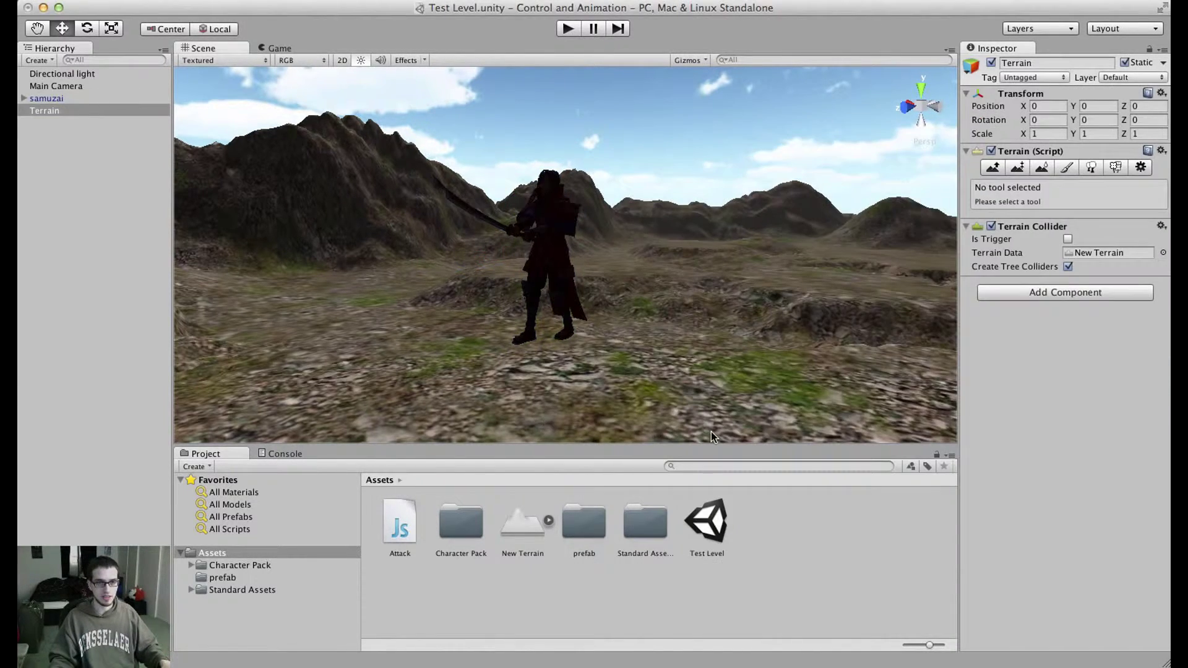
{"action": "double_click", "coordinate": [397, 519]}
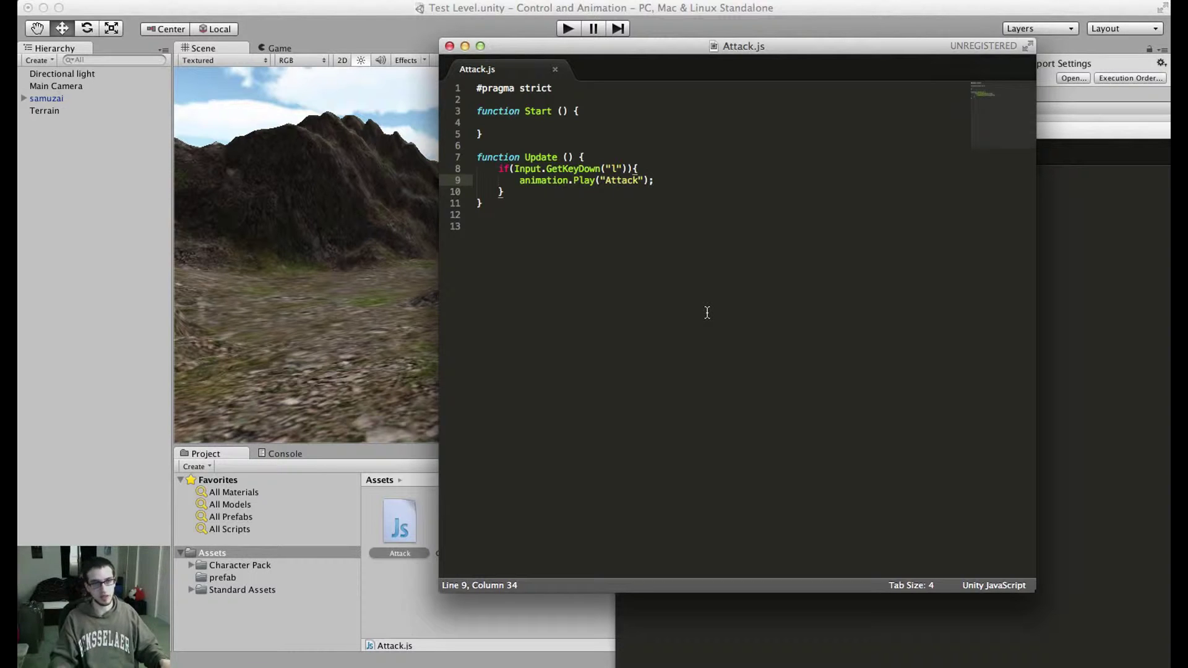
Step: Add animation["Attack"].layer = 1; to Start, save, and return to Unity
{"action": "left_click", "coordinate": [597, 114]}
{"action": "left_click", "coordinate": [600, 131]}
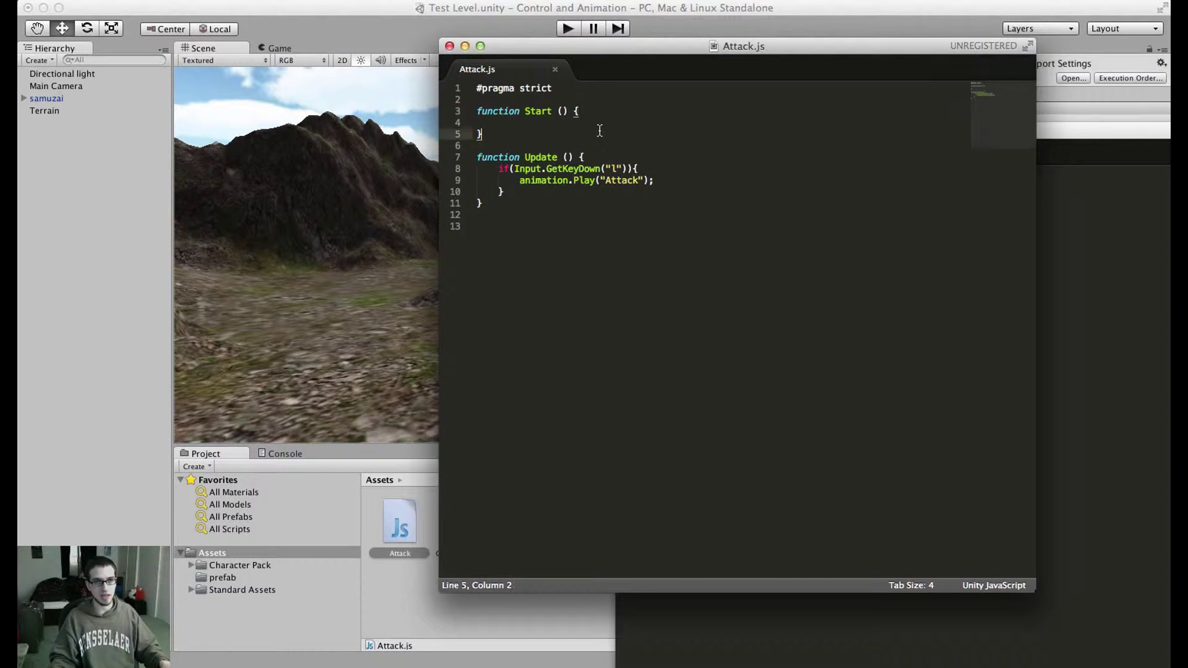
{"action": "left_click", "coordinate": [647, 123]}
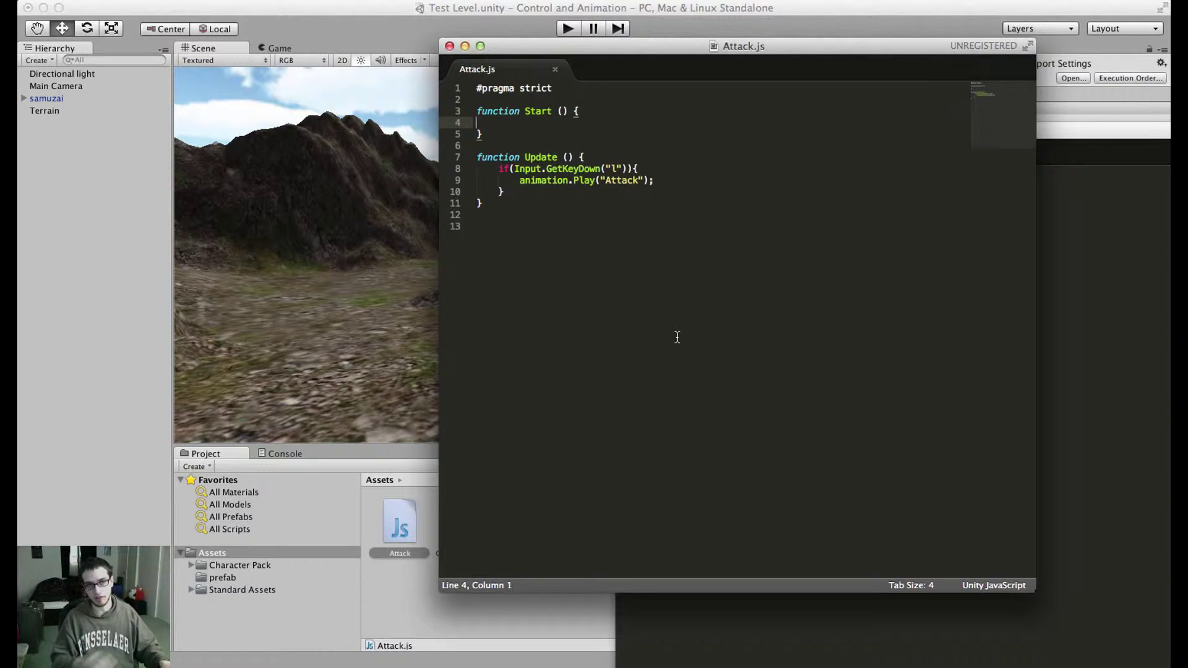
{"action": "key", "text": "Tab"}
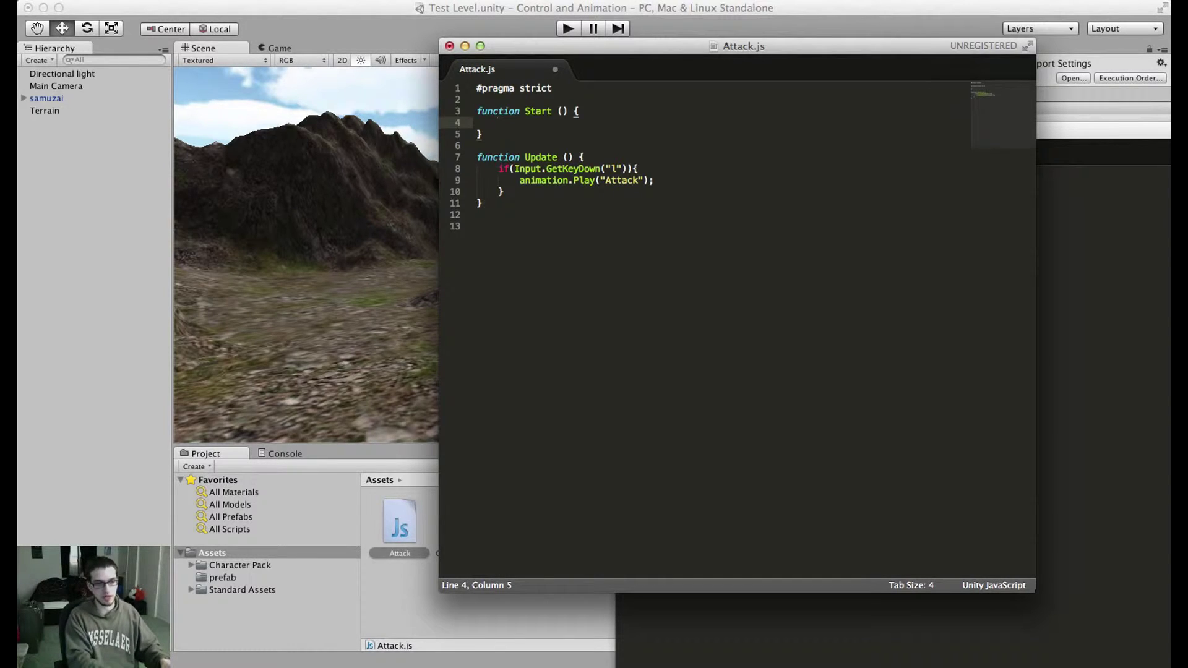
{"action": "type", "text": "animation("}
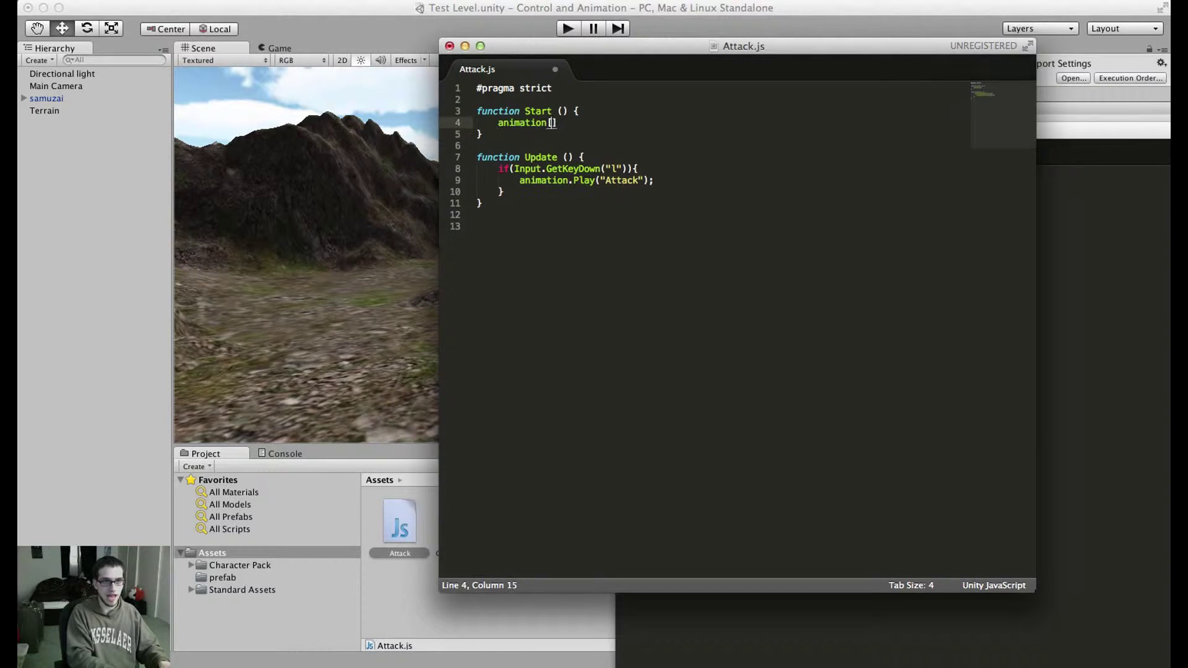
{"action": "type", "text": "\"Attack\"]"}
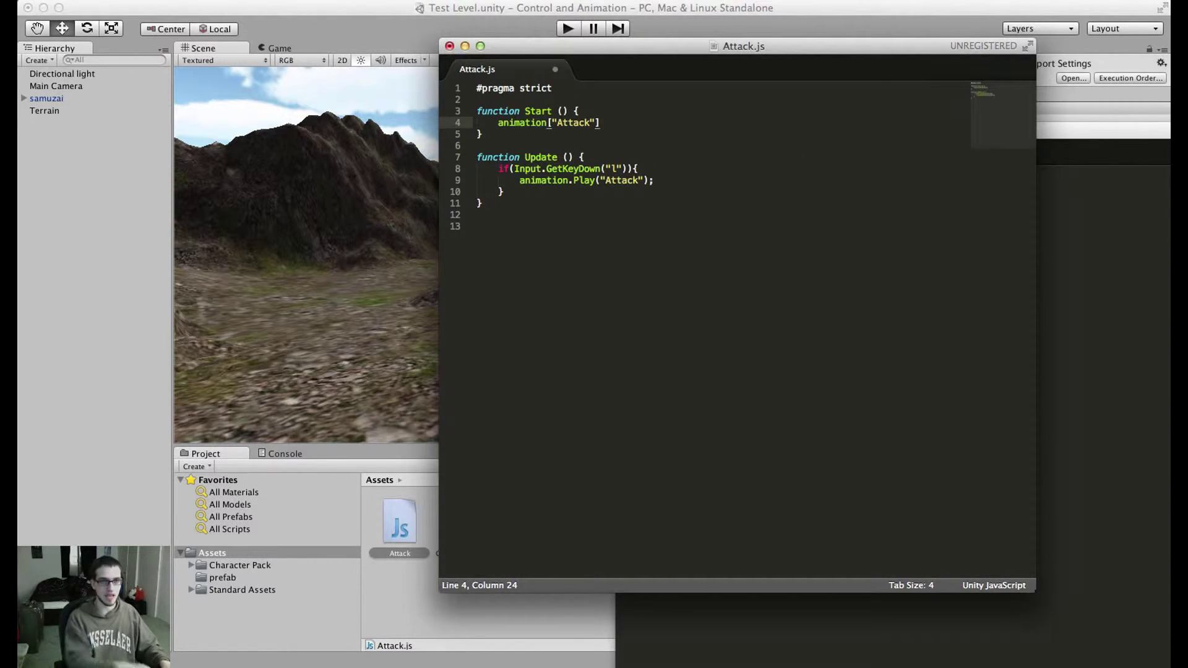
{"action": "type", "text": ".ly"}
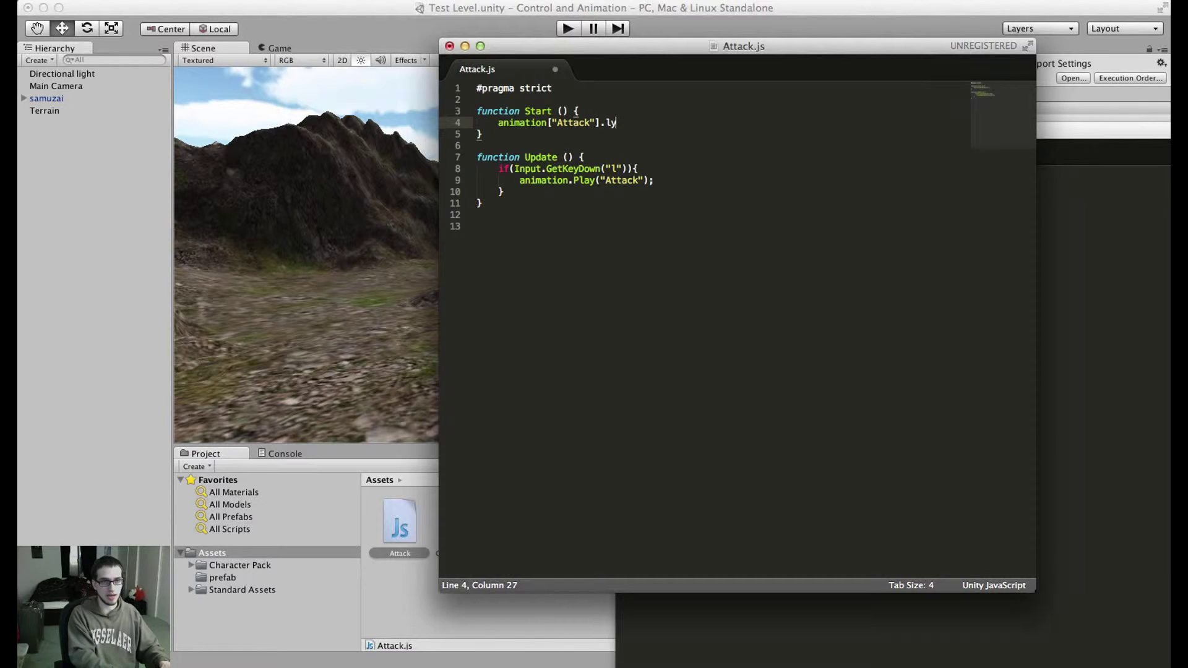
{"action": "key", "text": "BackSpace"}
{"action": "type", "text": "ayer = 1;"}
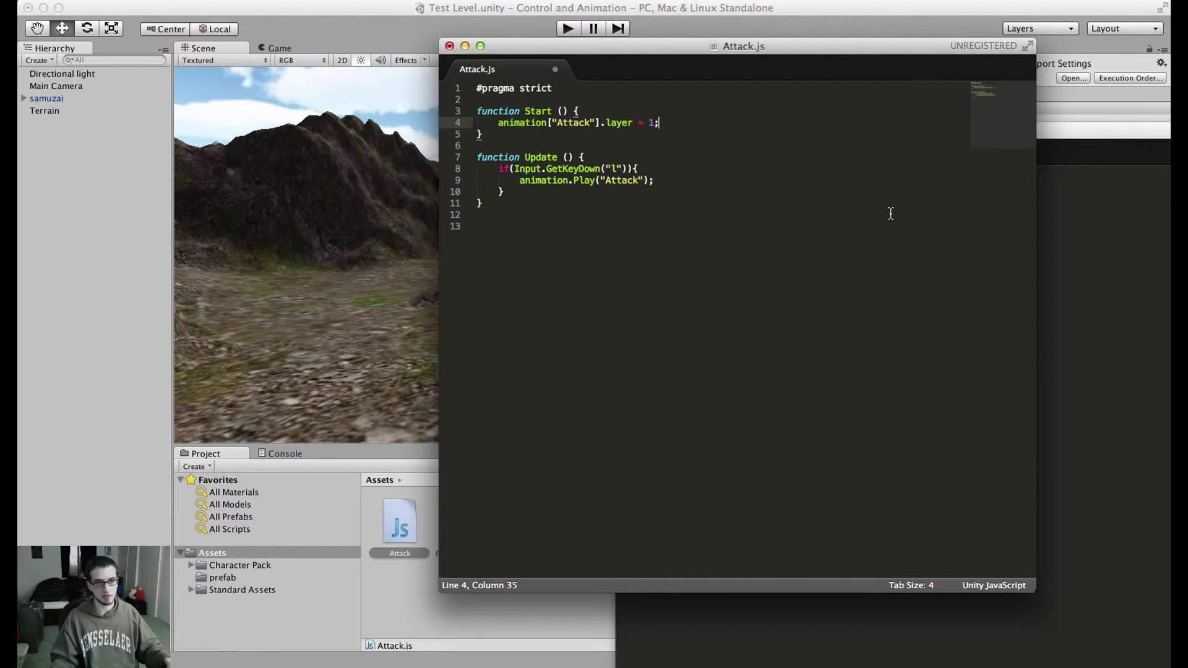
{"action": "key", "text": "super+s"}
{"action": "key", "text": "super+Tab"}
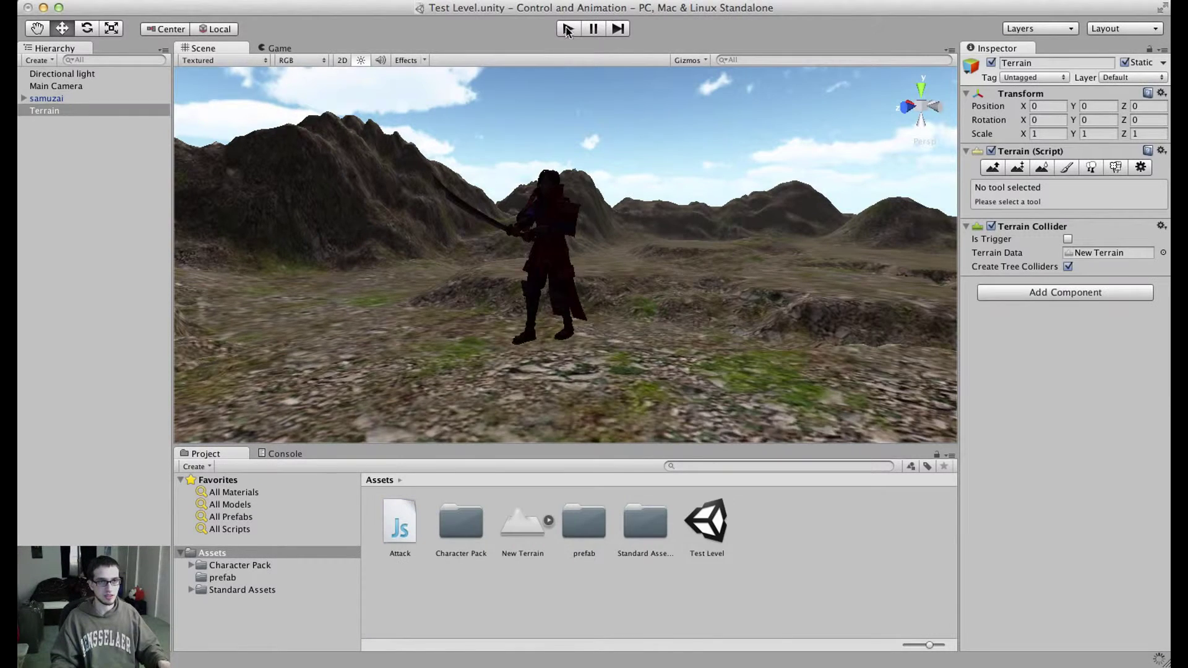
Step: Test the layered attack in play mode, stop, and reopen the Attack script
{"action": "key", "text": "super+p"}
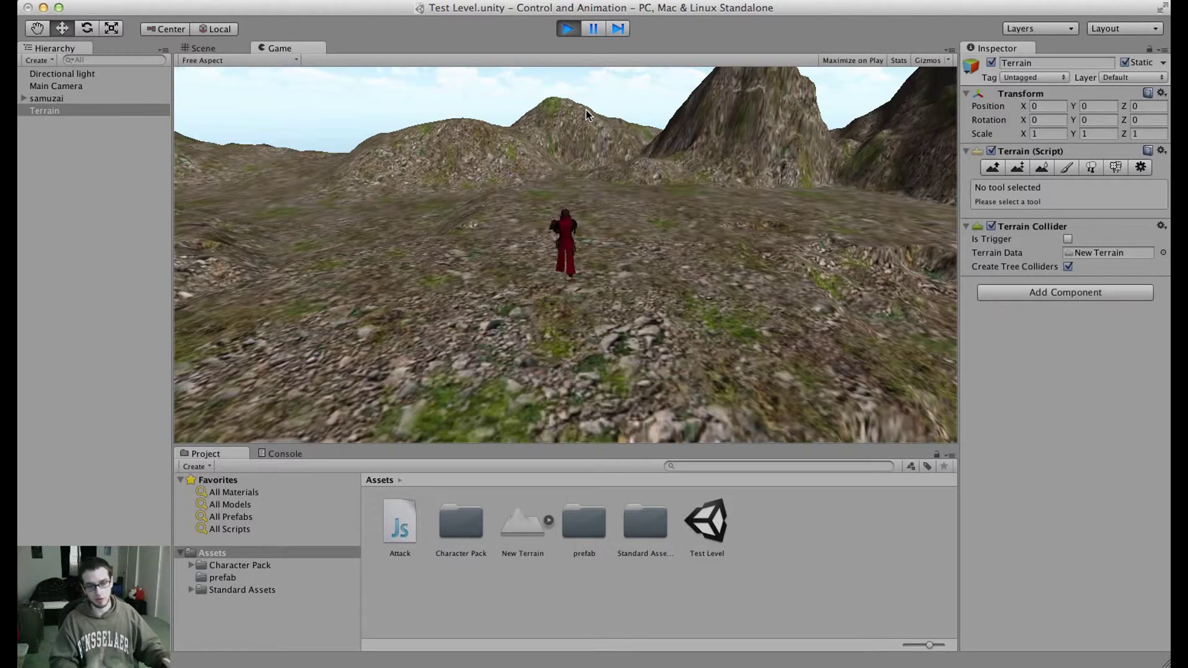
{"action": "key", "text": "super+p"}
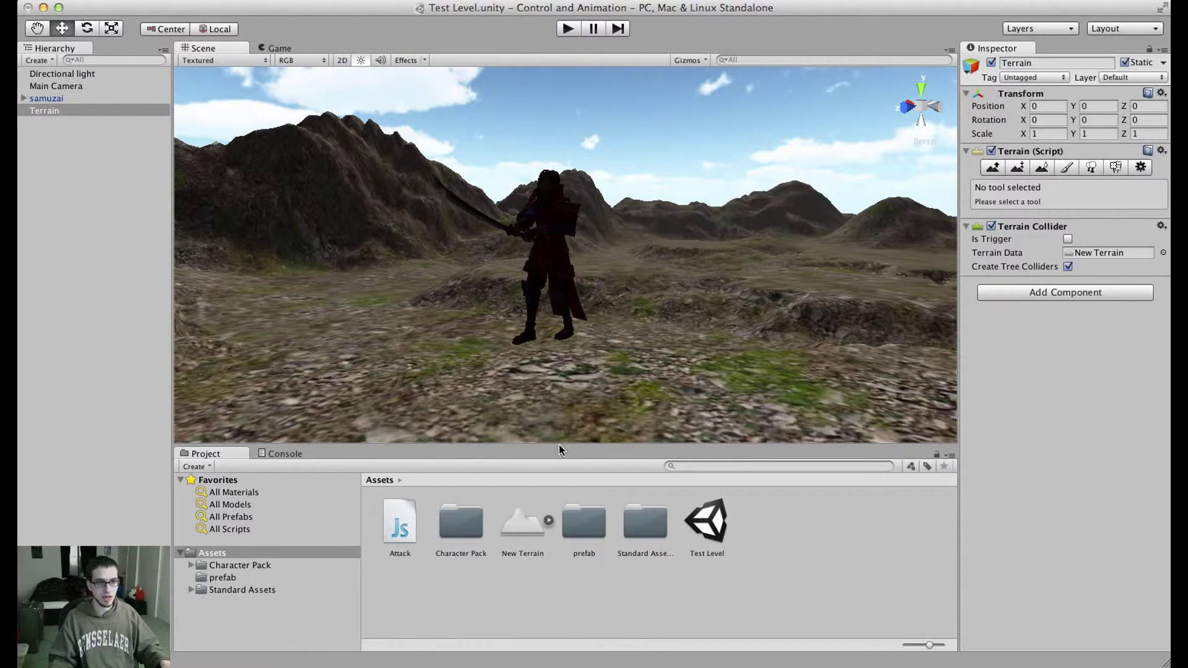
{"action": "double_click", "coordinate": [394, 529]}
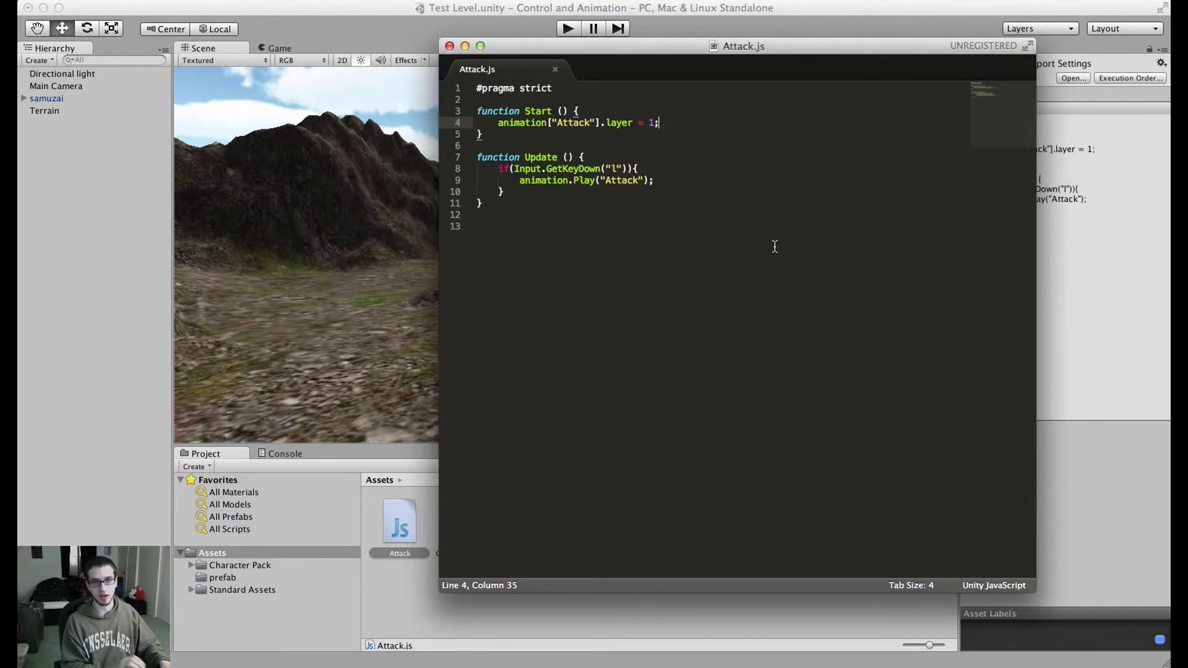
Step: Add animation["Attack"].wrapMode = WrapMode.Once; to Start, save, and return to Unity
{"action": "key", "text": "Return"}
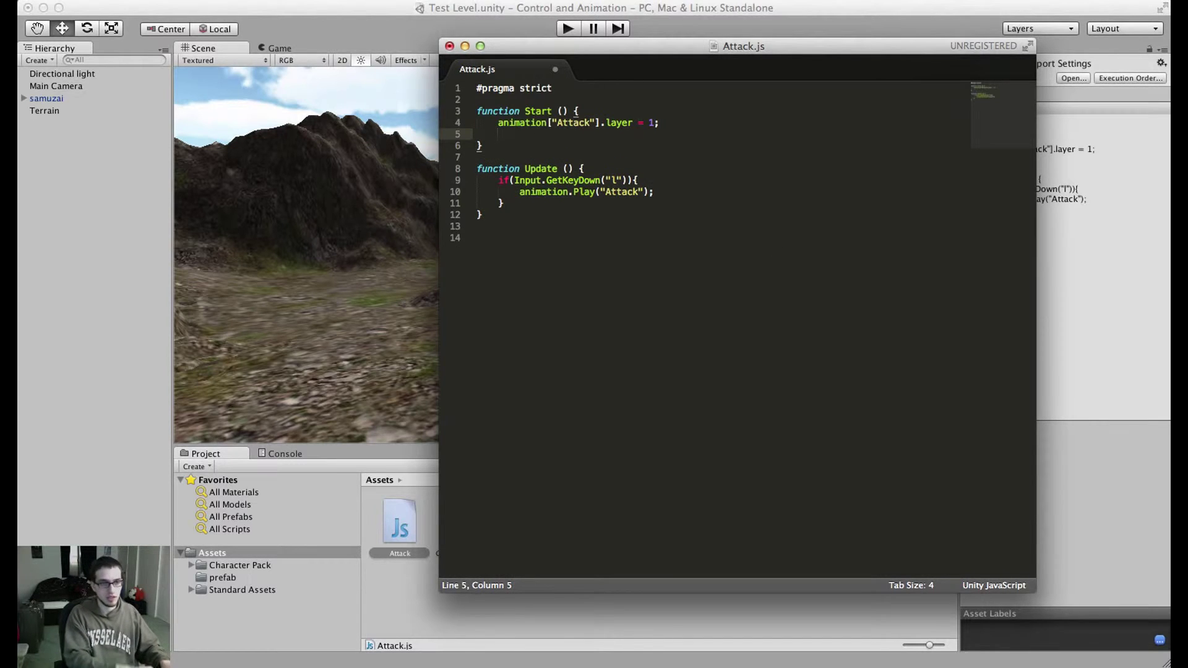
{"action": "type", "text": "animation"}
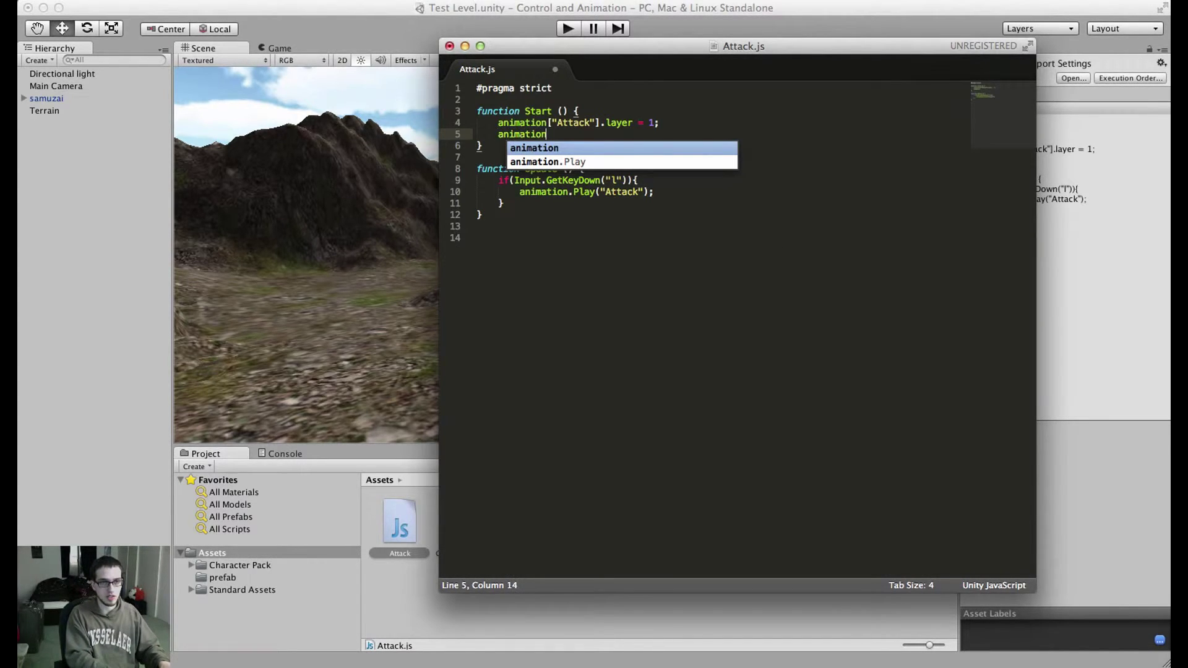
{"action": "type", "text": "[\""}
{"action": "type", "text": "Attackl"}
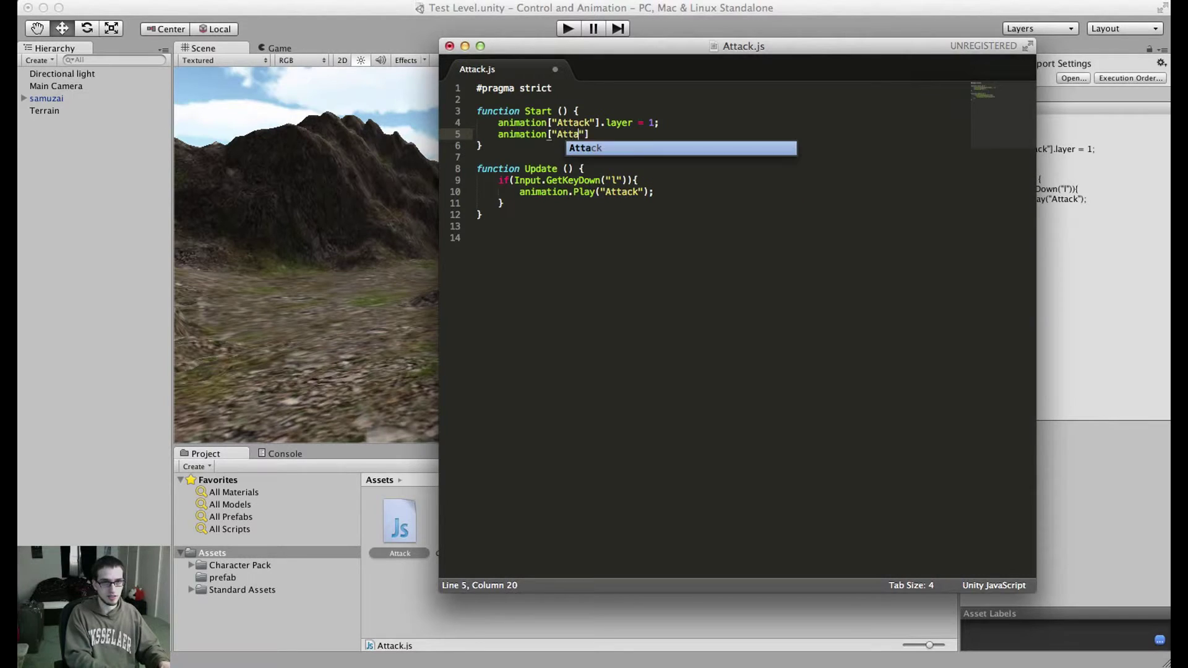
{"action": "key", "text": "BackSpace"}
{"action": "key", "text": "Right"}
{"action": "key", "text": "Right"}
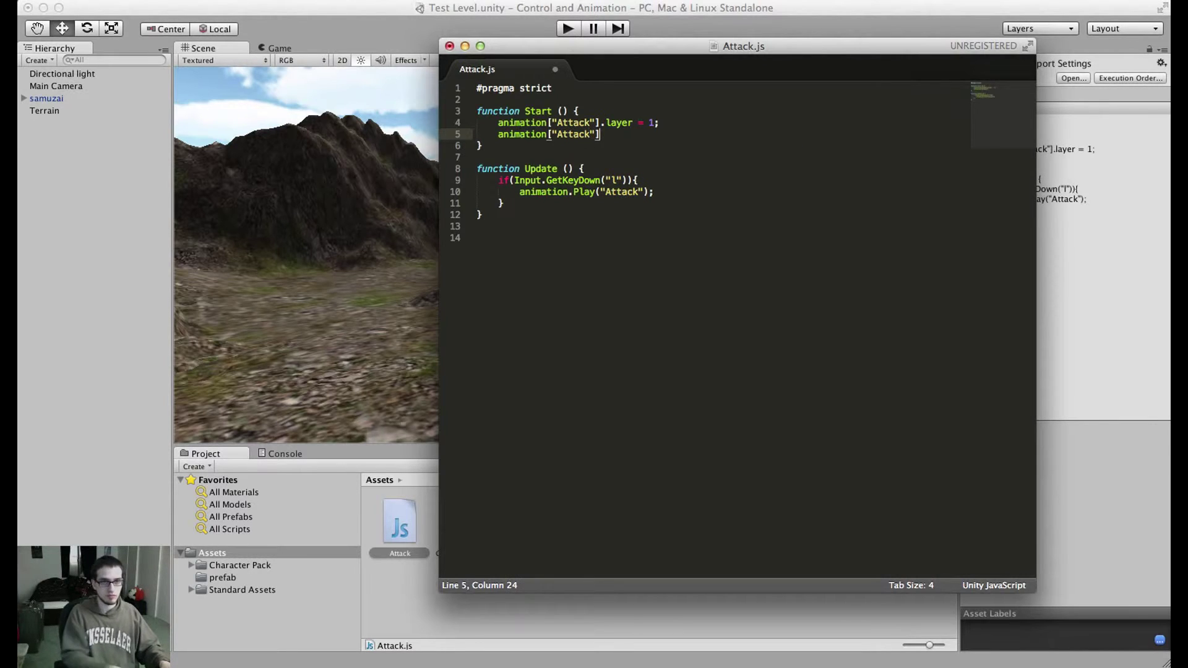
{"action": "type", "text": ".wrapMod"}
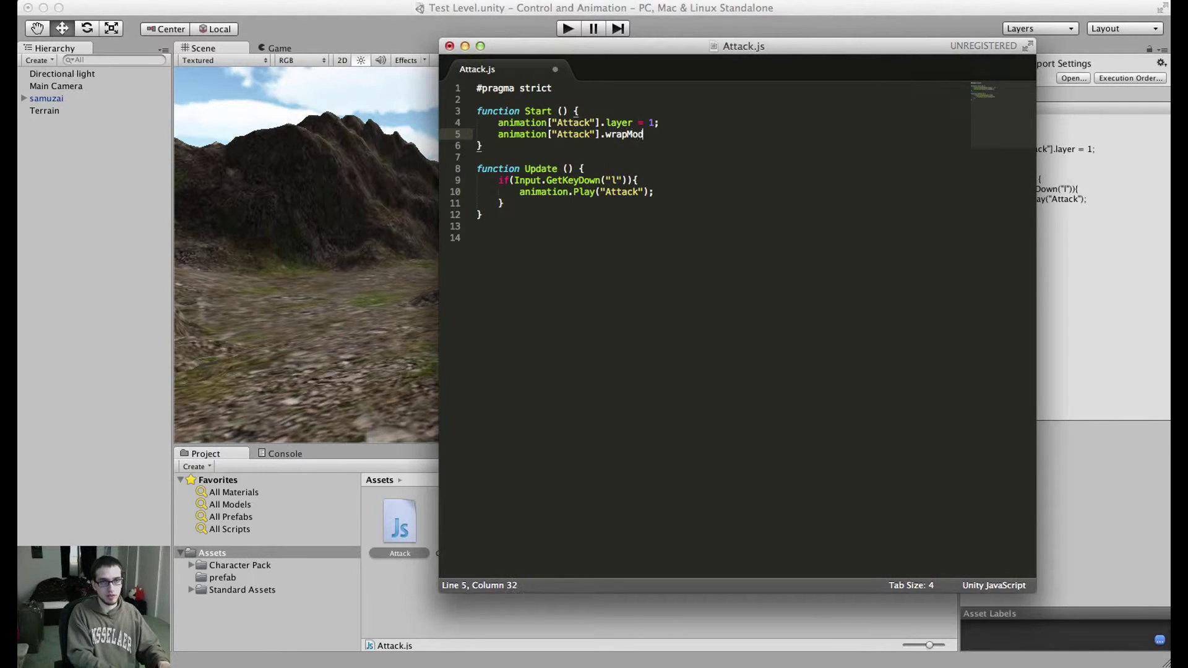
{"action": "type", "text": "e = "}
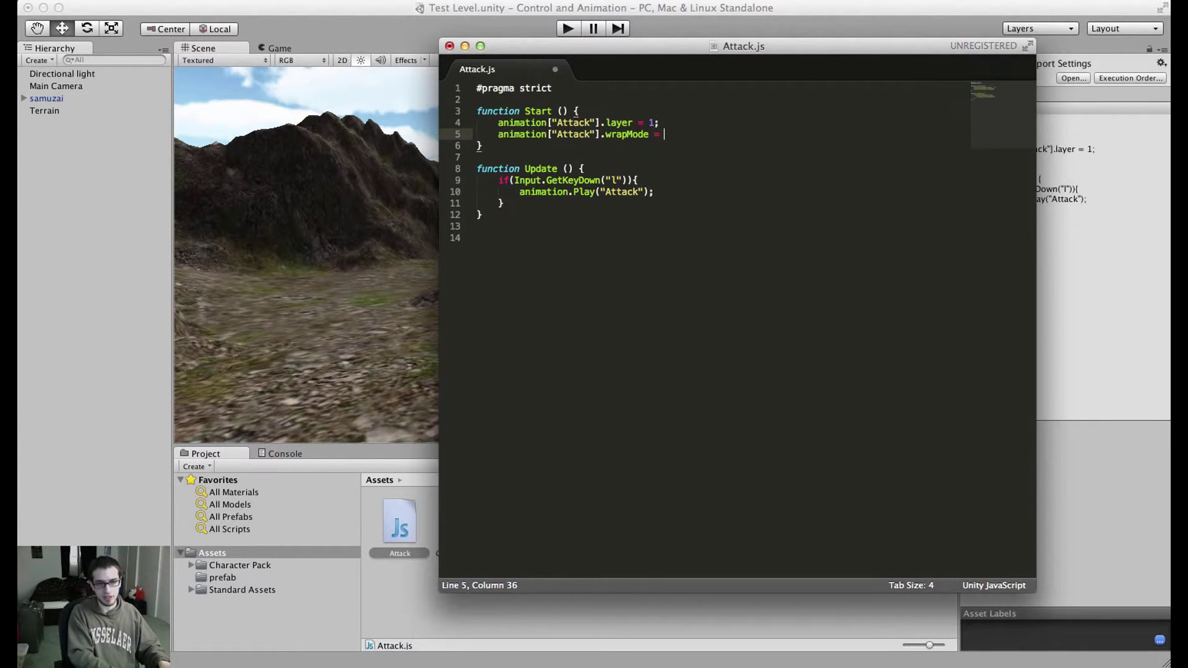
{"action": "type", "text": "WrapMode."}
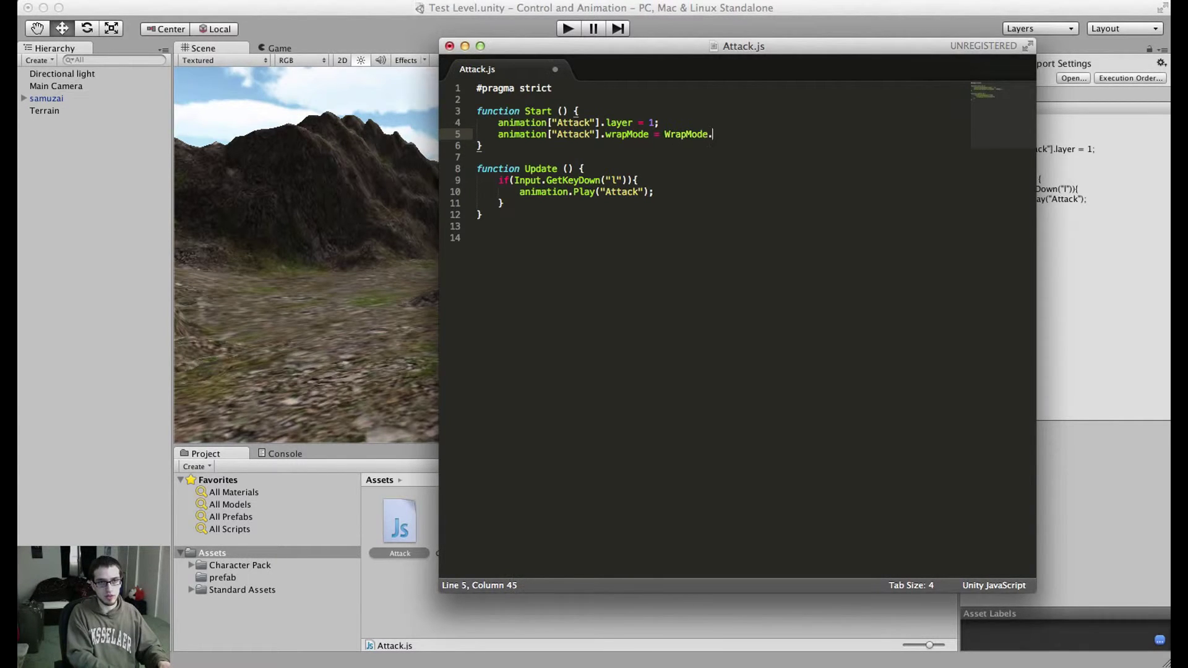
{"action": "type", "text": "Once;"}
{"action": "key", "text": "cmd+s"}
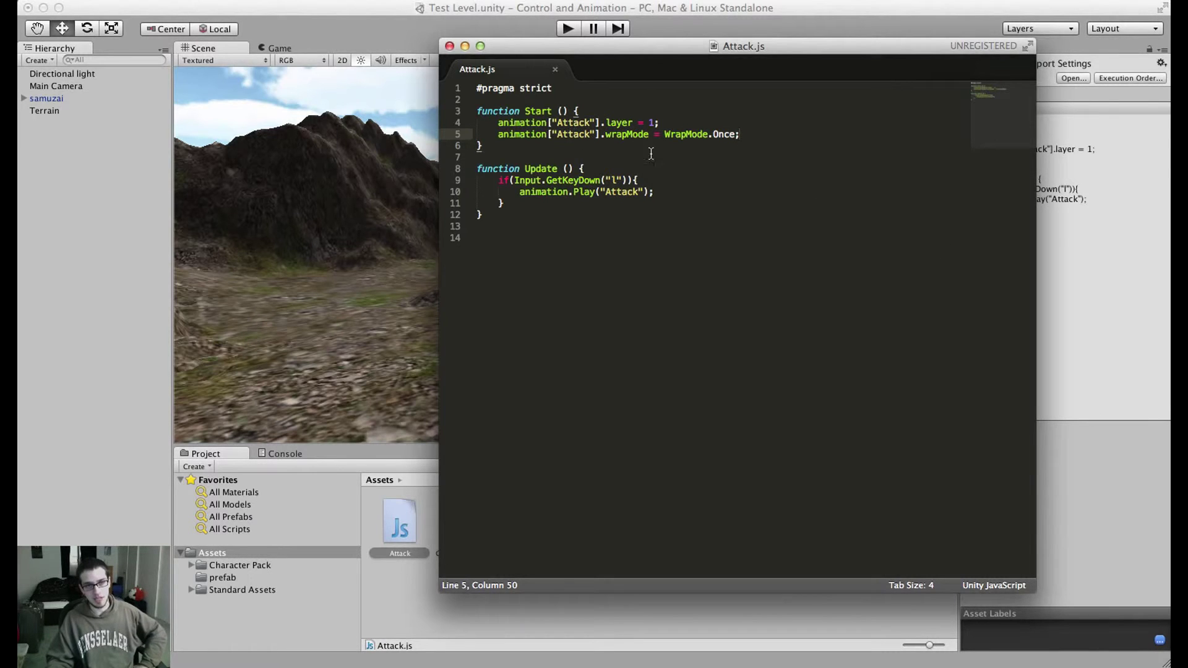
{"action": "left_click", "coordinate": [386, 175]}
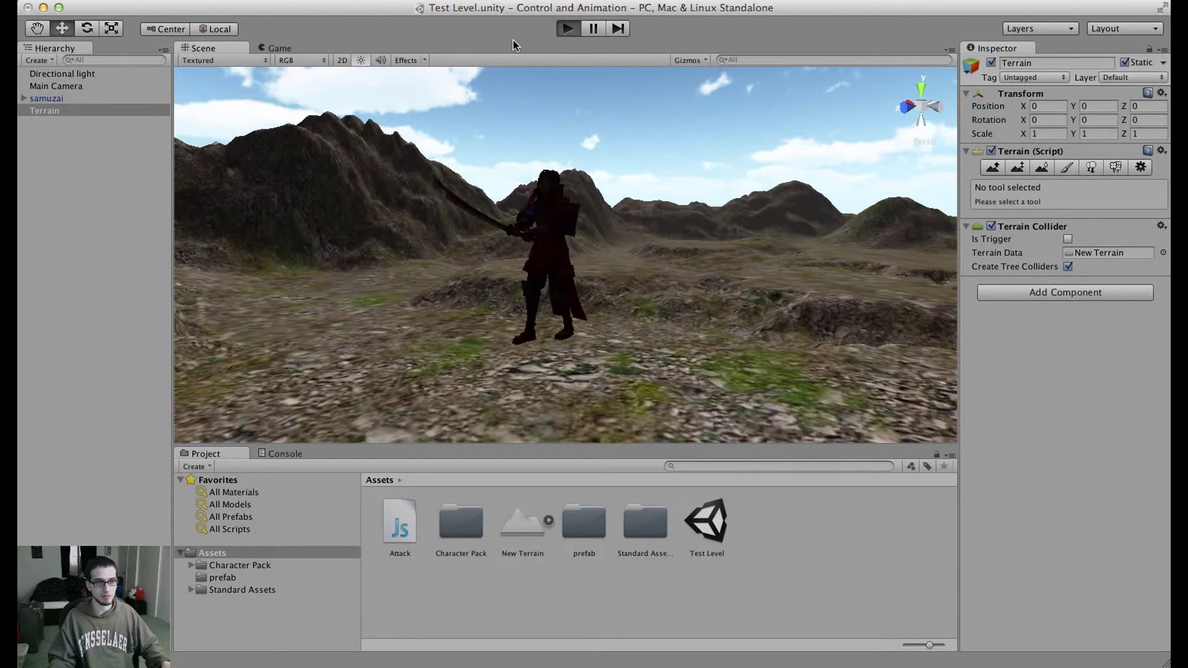
Step: Run the game and steer the samurai with W, A and D while testing the sword swing
{"action": "key", "text": "super+p"}
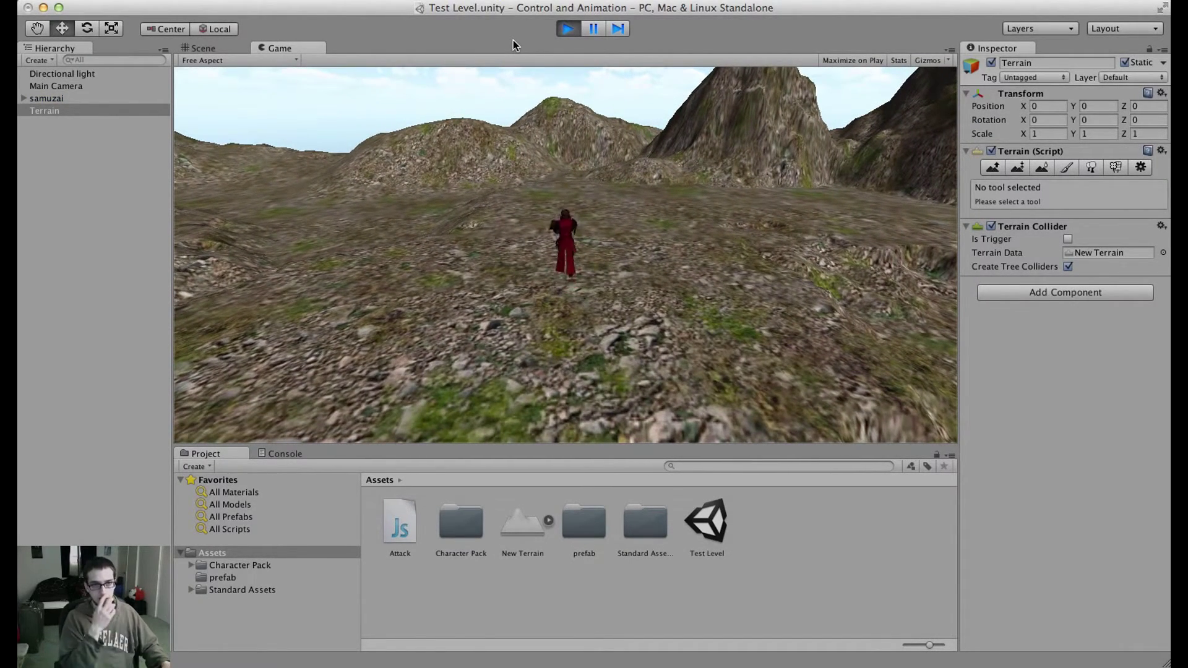
{"action": "key", "text": "a"}
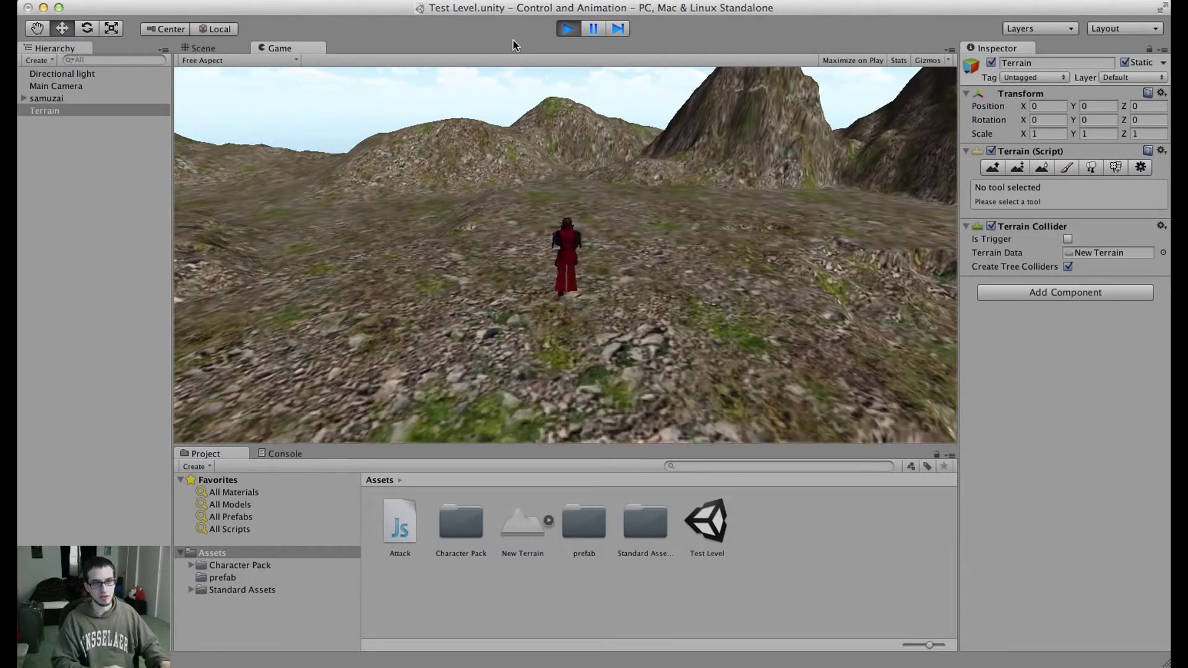
{"action": "key", "text": "d"}
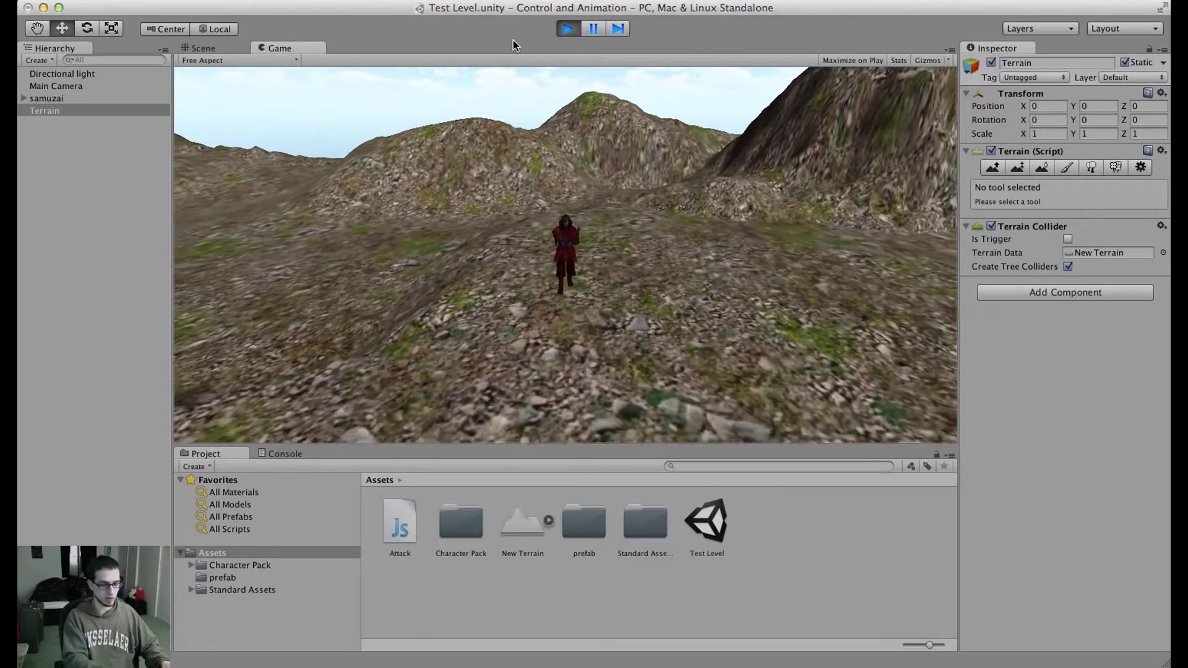
{"action": "key", "text": "w"}
{"action": "key", "text": "d"}
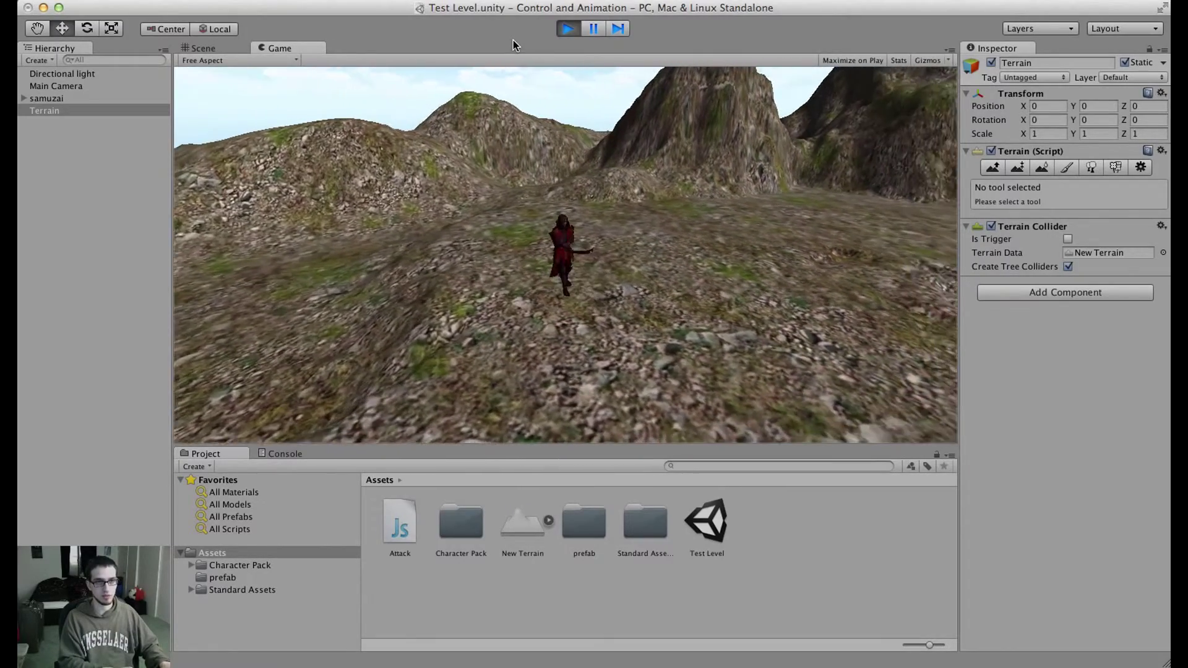
{"action": "key", "text": "a"}
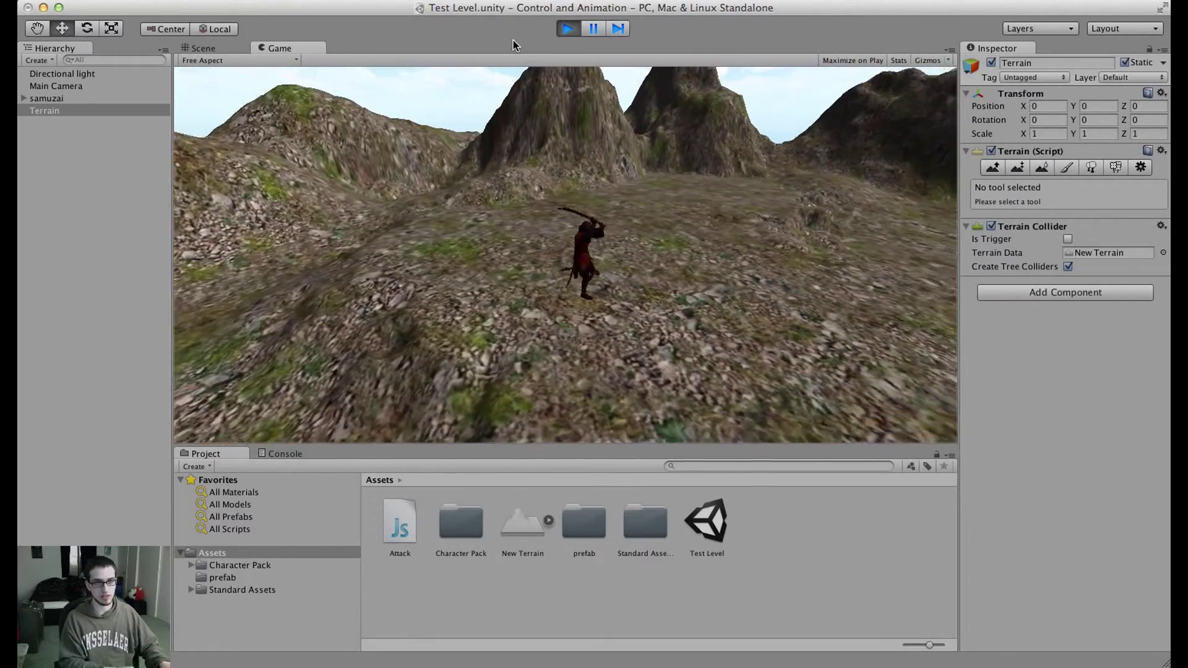
{"action": "key", "text": "d"}
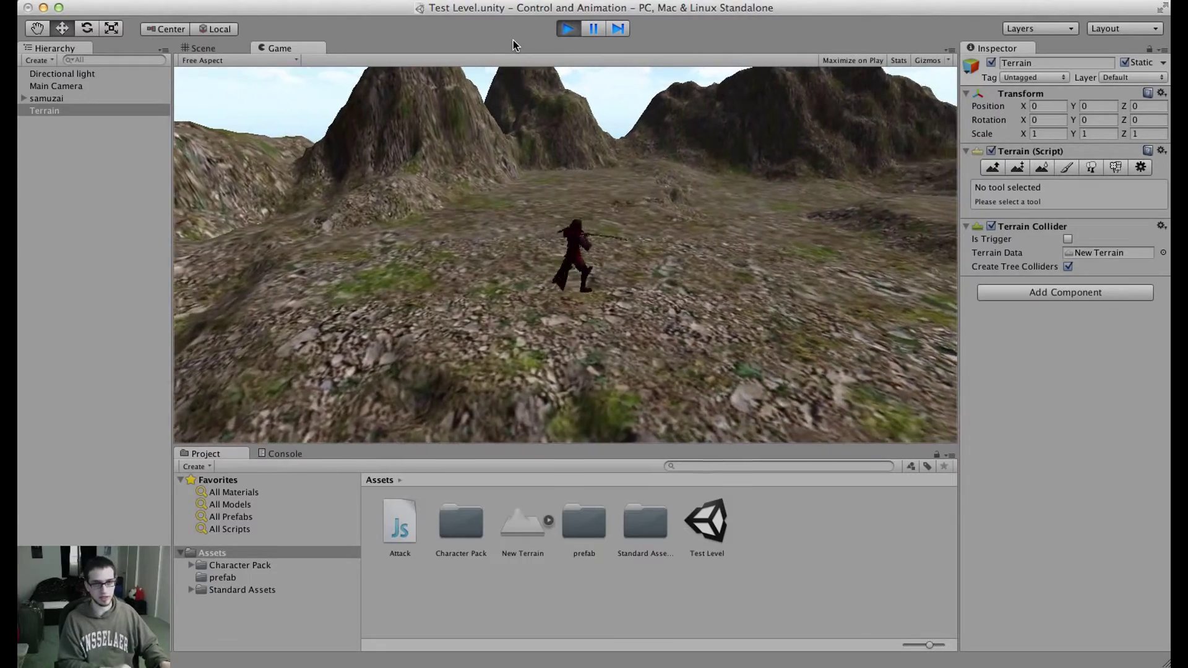
{"action": "key", "text": "w"}
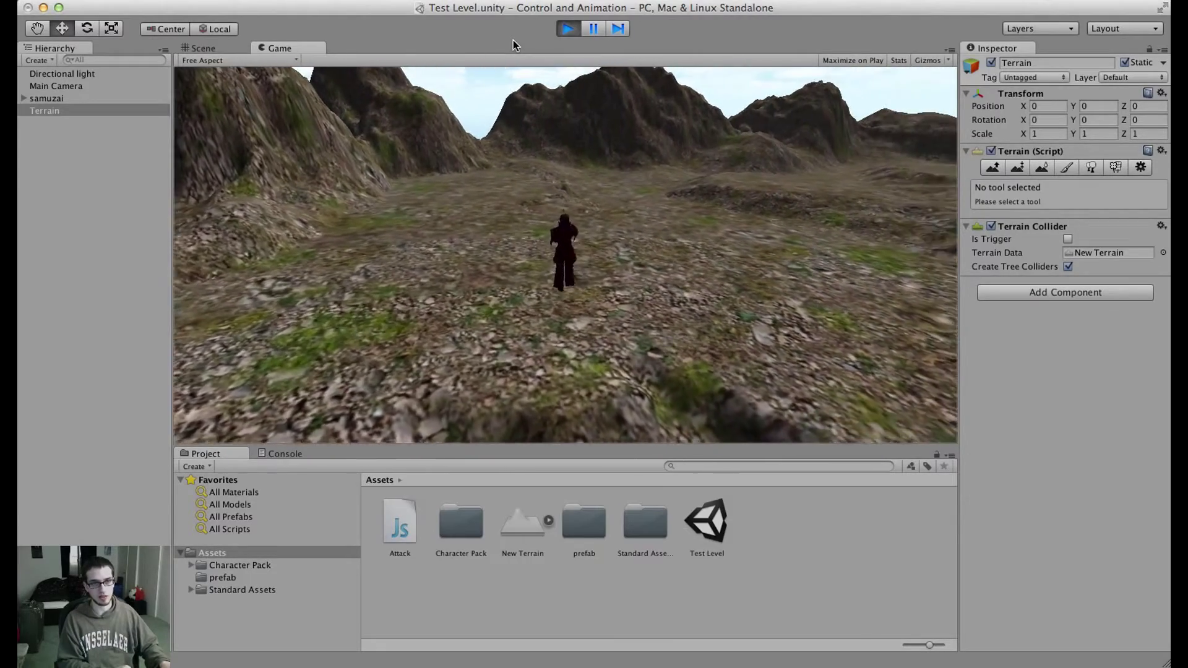
{"action": "key", "text": "w"}
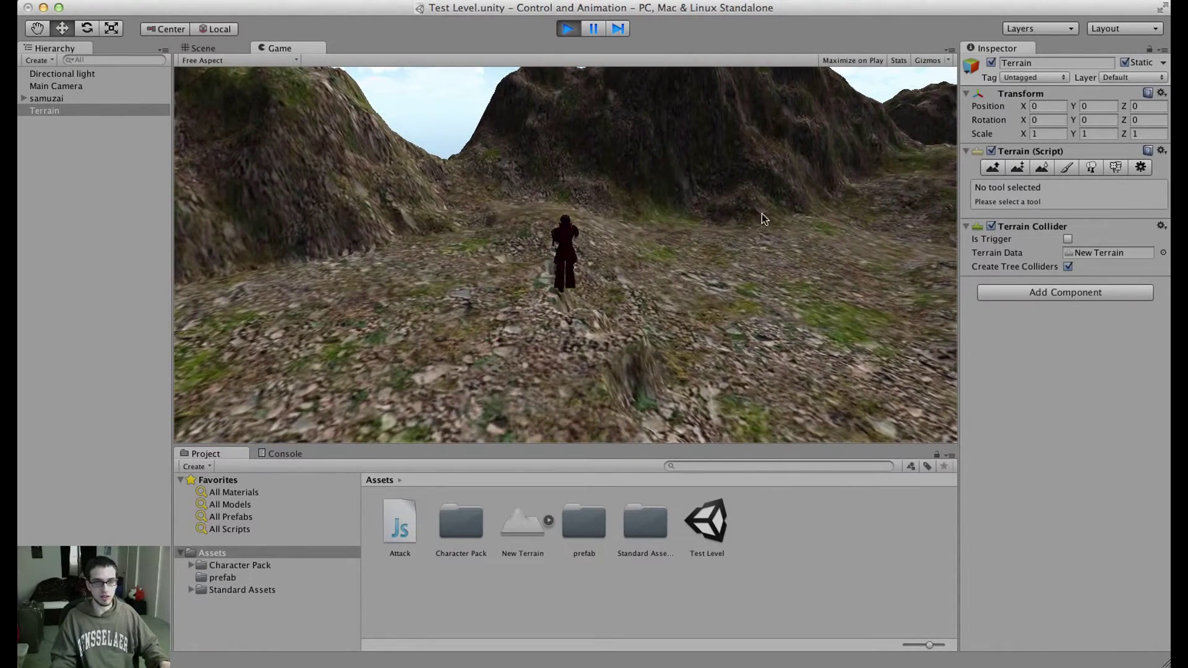
Step: Select samuzai and set Third Person Camera's Angular Max Speed to 100
{"action": "left_click", "coordinate": [47, 98]}
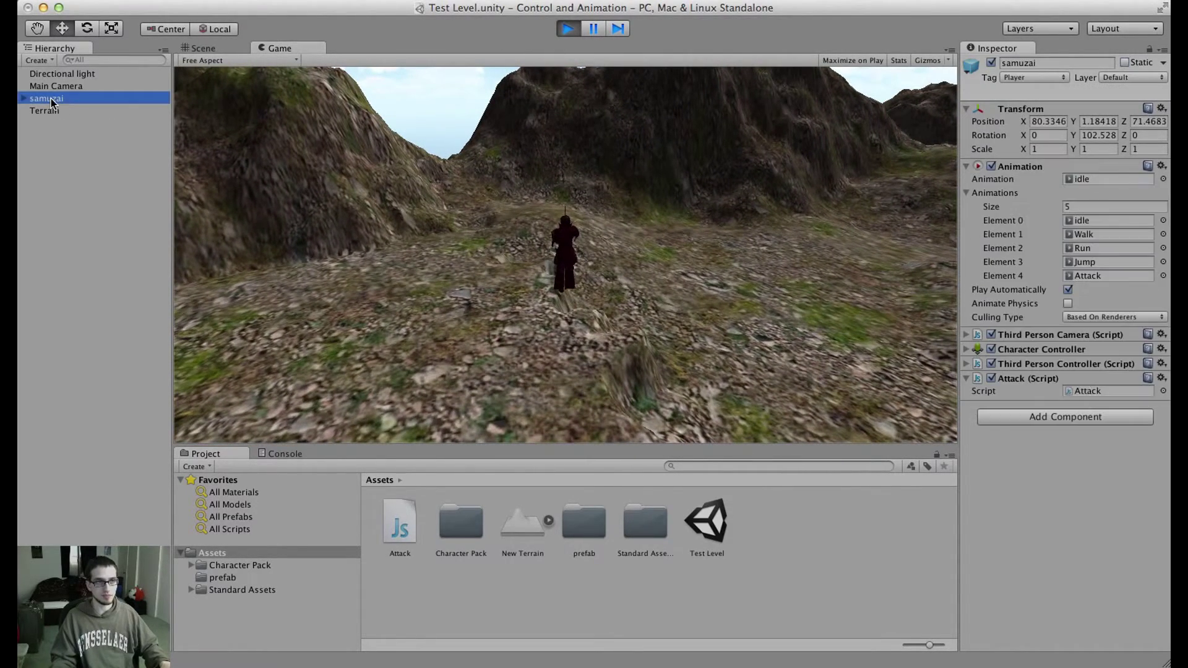
{"action": "left_click", "coordinate": [967, 365]}
{"action": "left_click", "coordinate": [967, 335]}
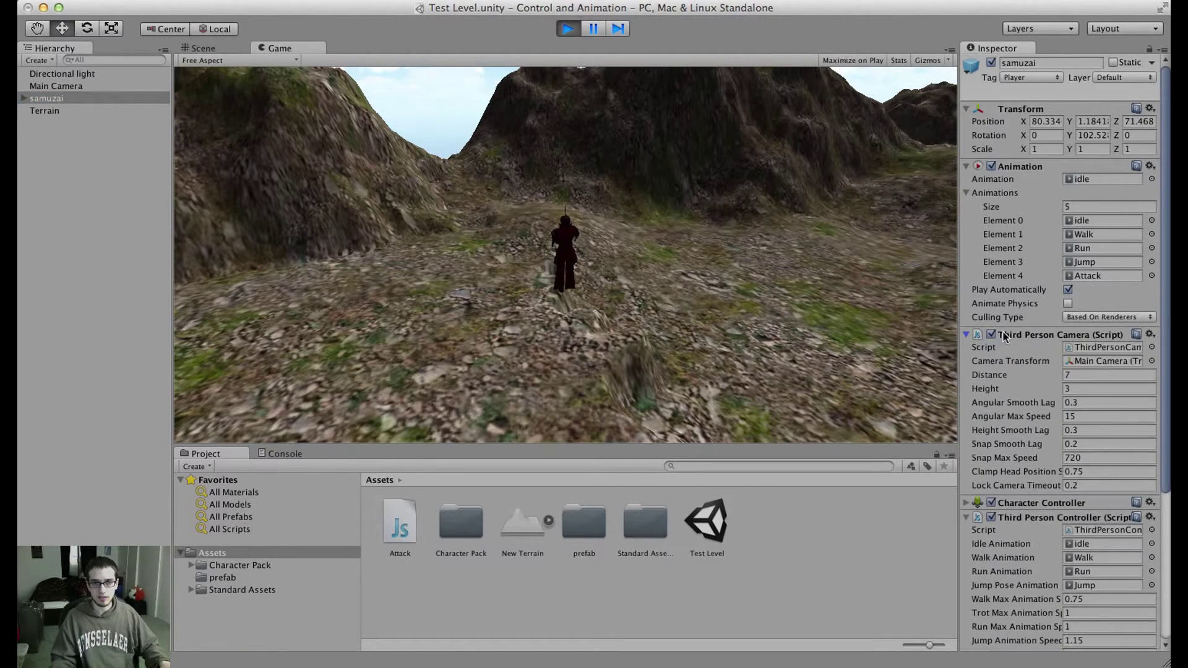
{"action": "left_click", "coordinate": [1089, 417]}
{"action": "type", "text": "100"}
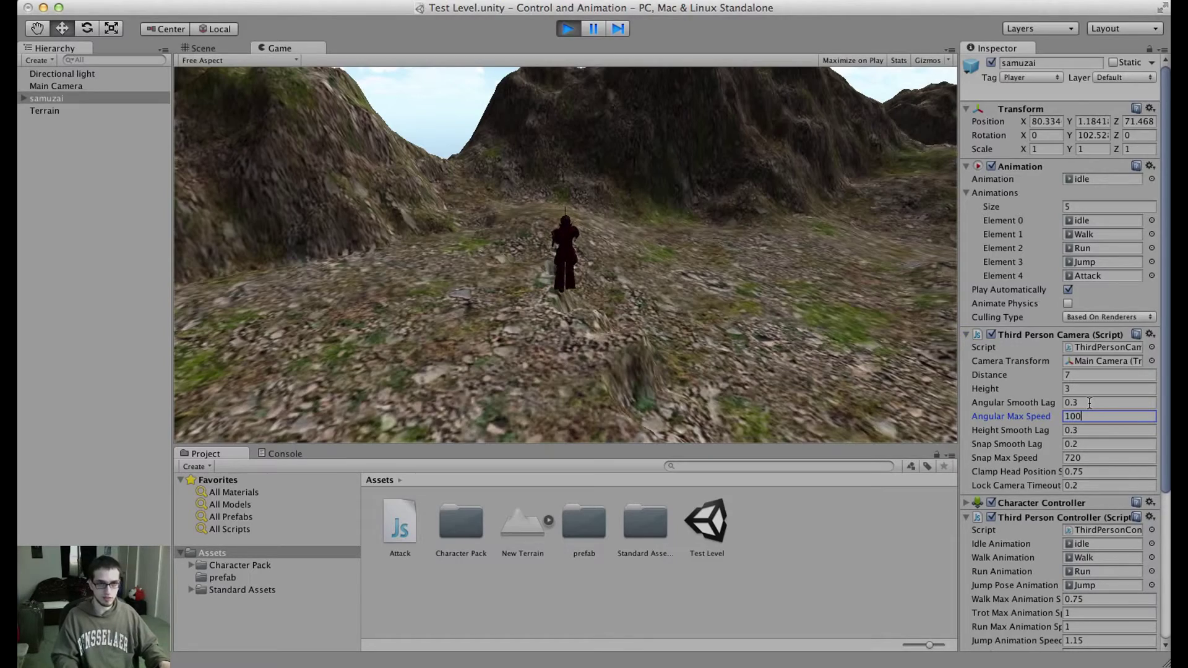